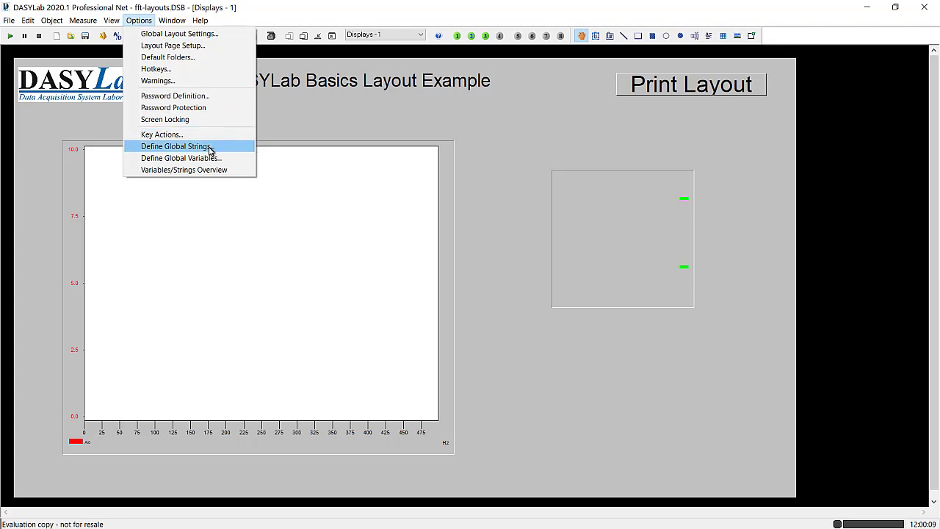
# - Define global string 1 with the description "User Information", entered in the startup dialog box and with input required
pyautogui.click(210, 150)
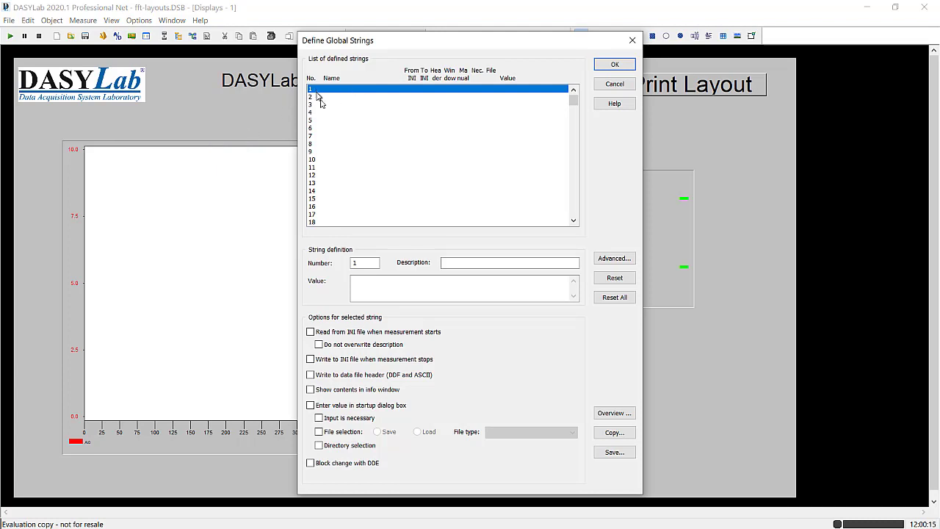
pyautogui.click(460, 263)
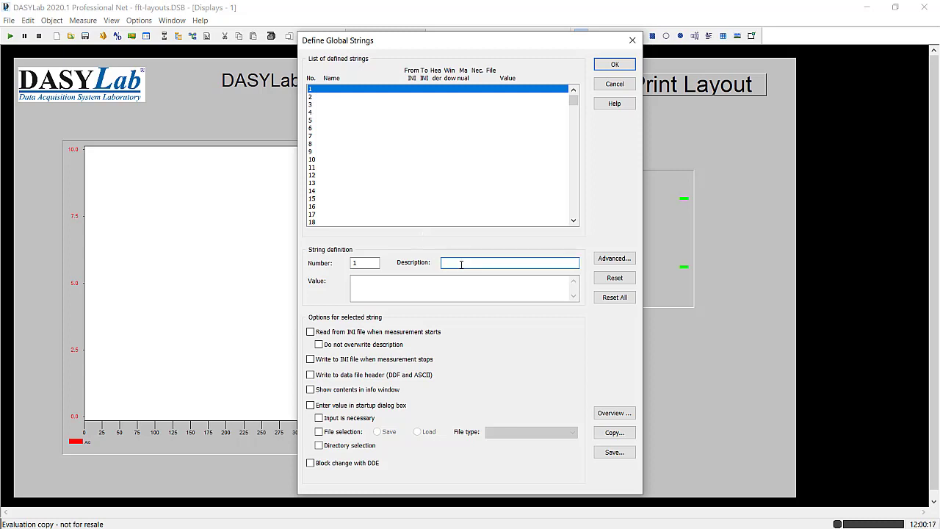
pyautogui.write('User Information')
pyautogui.click(411, 282)
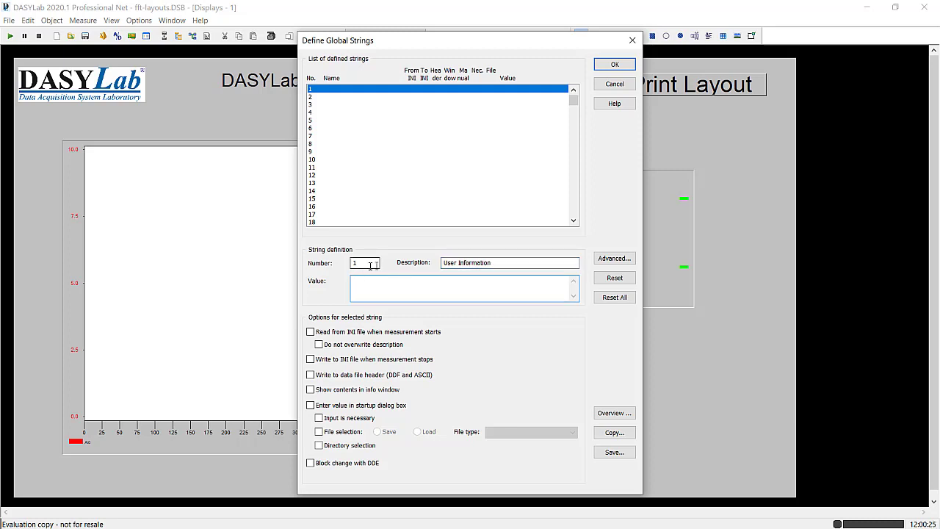
pyautogui.click(312, 404)
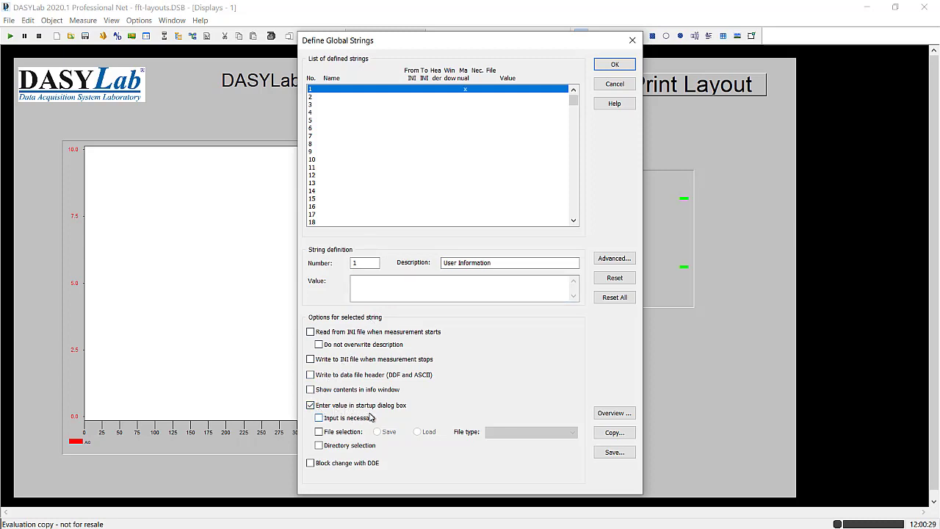
pyautogui.click(319, 419)
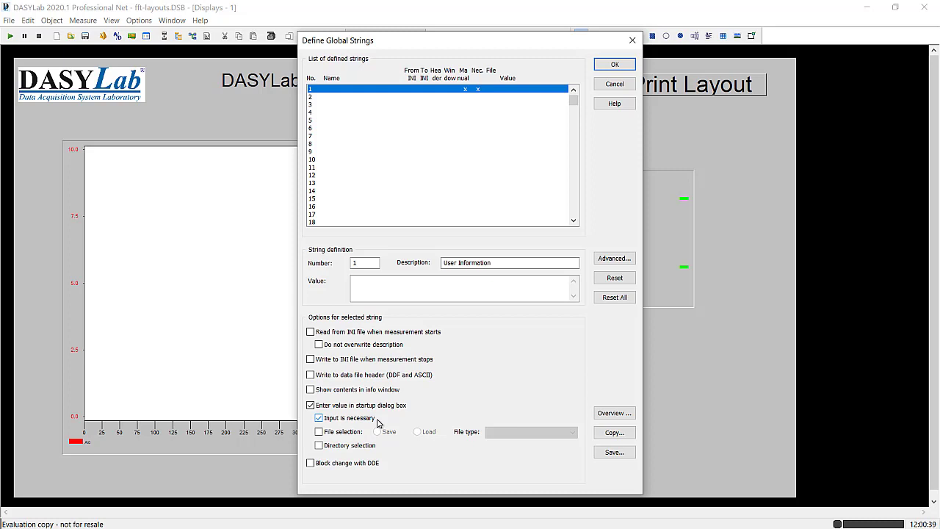
# - Name global string 1 OPER_INFO in its advanced settings and save the global string definitions
pyautogui.click(613, 258)
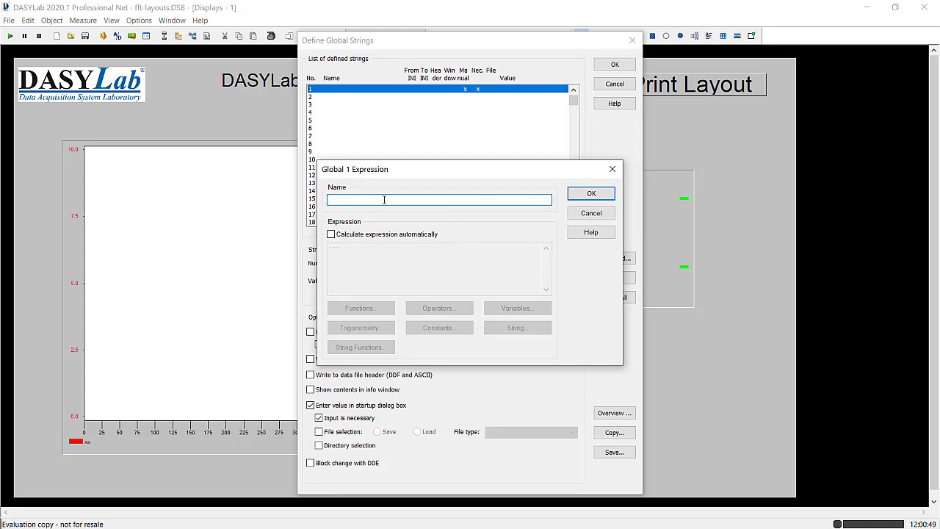
pyautogui.write('OPER_INFO')
pyautogui.click(594, 196)
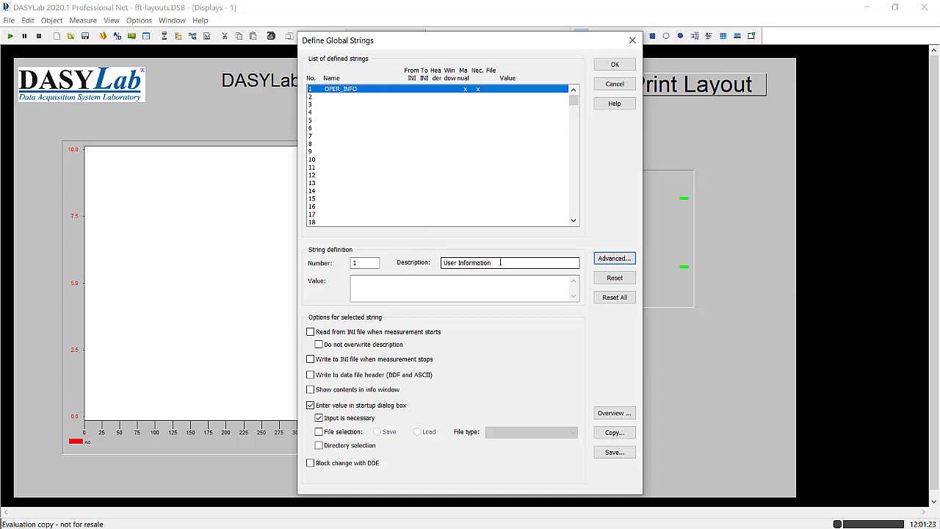
pyautogui.click(377, 286)
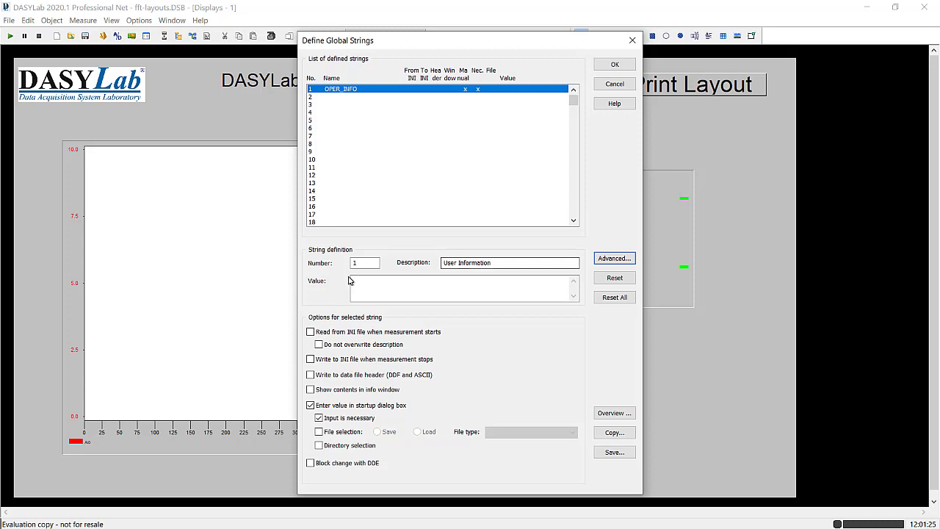
pyautogui.click(608, 66)
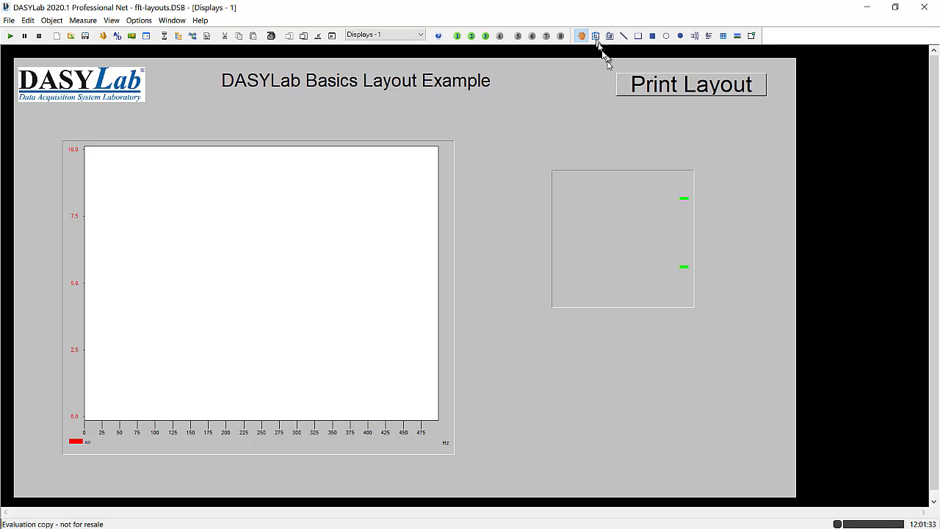
# - Add a text line about 120 by 16 mm beneath the Print Layout button and enter the text "User Info: "
pyautogui.click(694, 39)
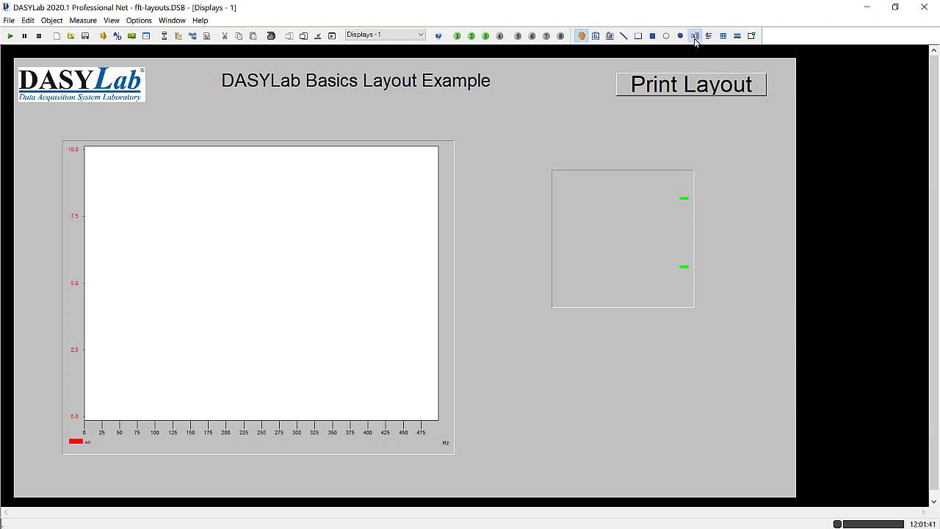
pyautogui.moveTo(618, 106); pyautogui.dragTo(767, 127)
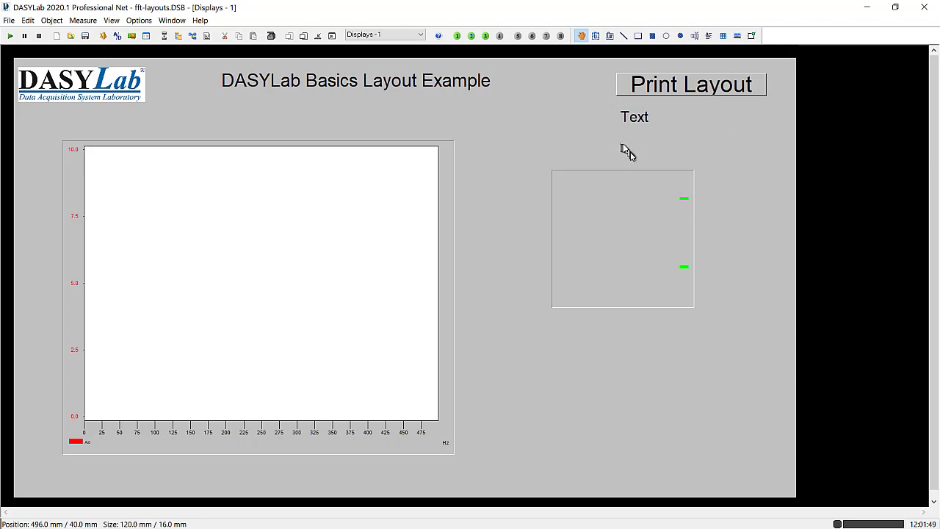
pyautogui.click(632, 120)
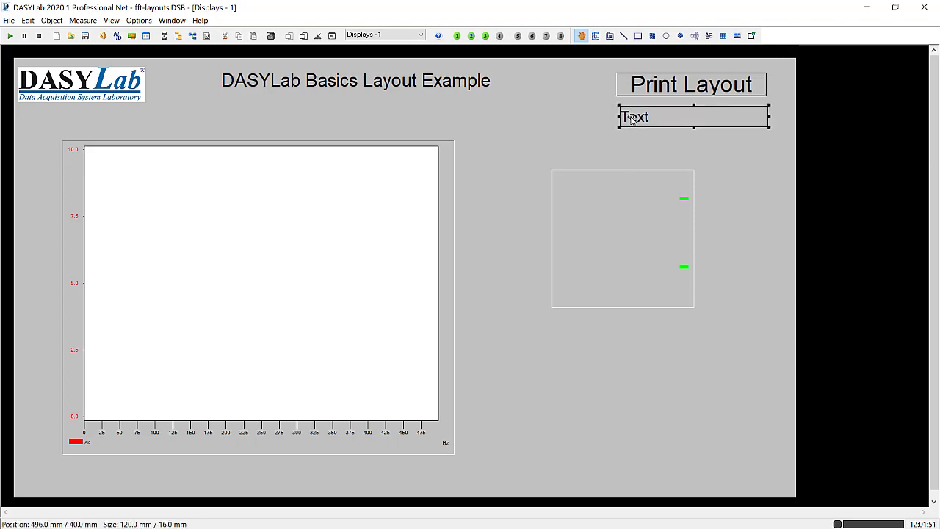
pyautogui.rightClick(641, 117)
pyautogui.click(659, 211)
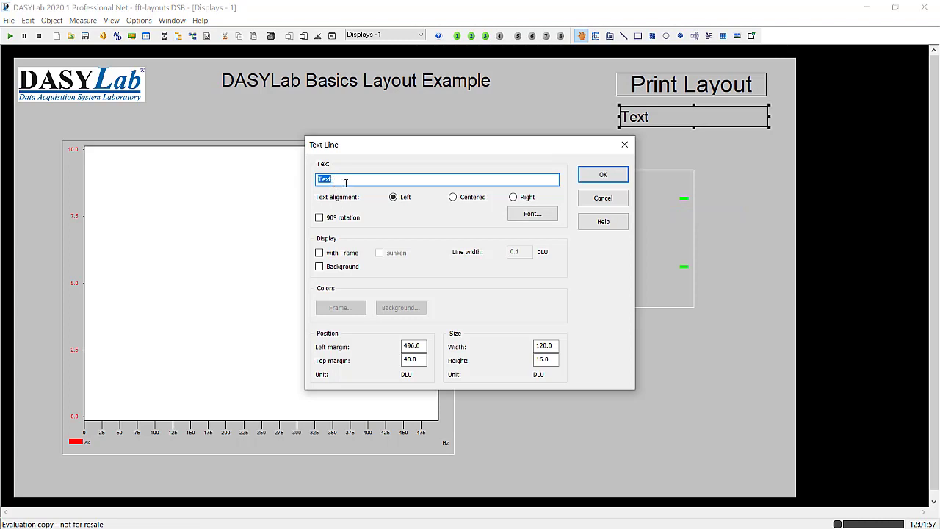
pyautogui.write('User Info:')
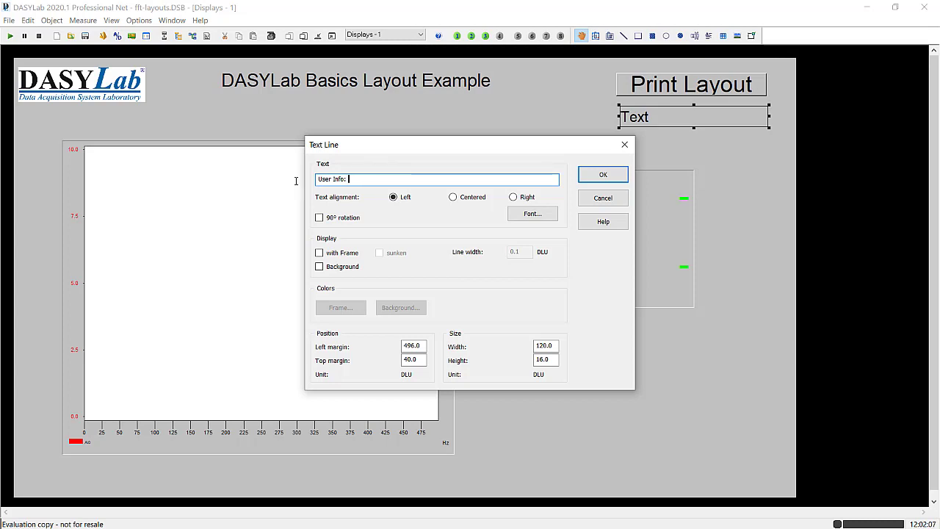
# - Append the OPER_INFO global string to the User Info text line and reduce the line's height to about 12 mm
pyautogui.rightClick(359, 182)
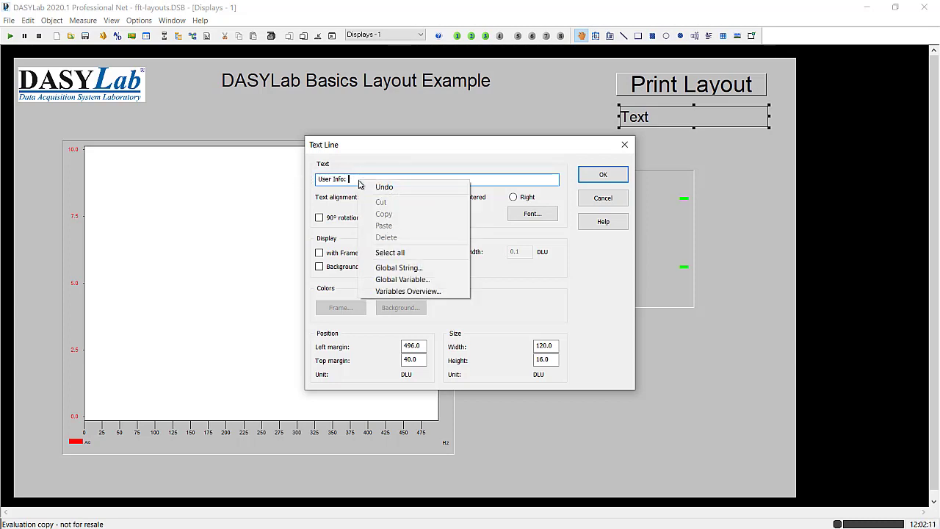
pyautogui.click(425, 269)
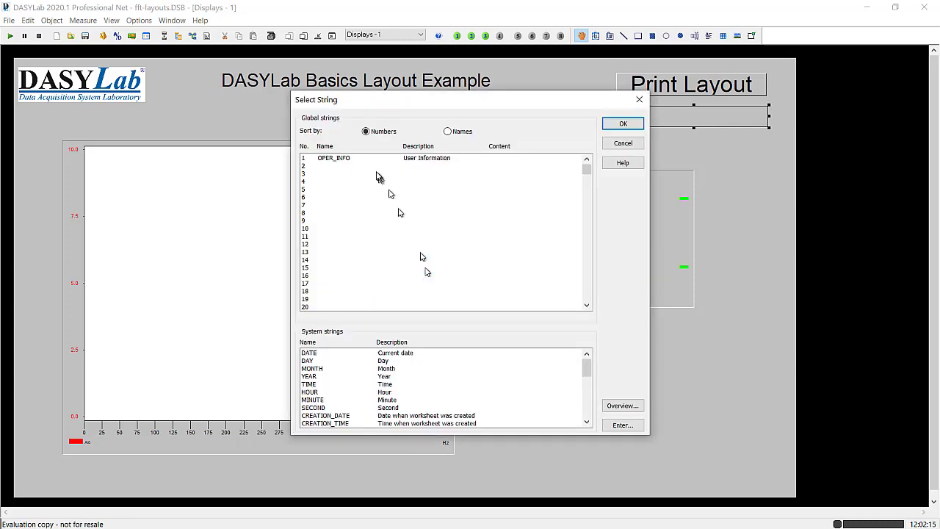
pyautogui.click(336, 157)
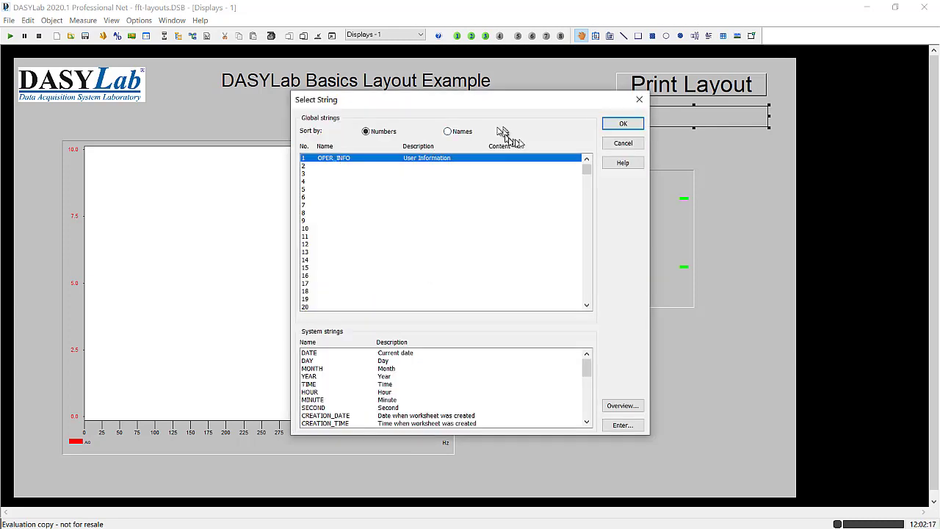
pyautogui.click(622, 125)
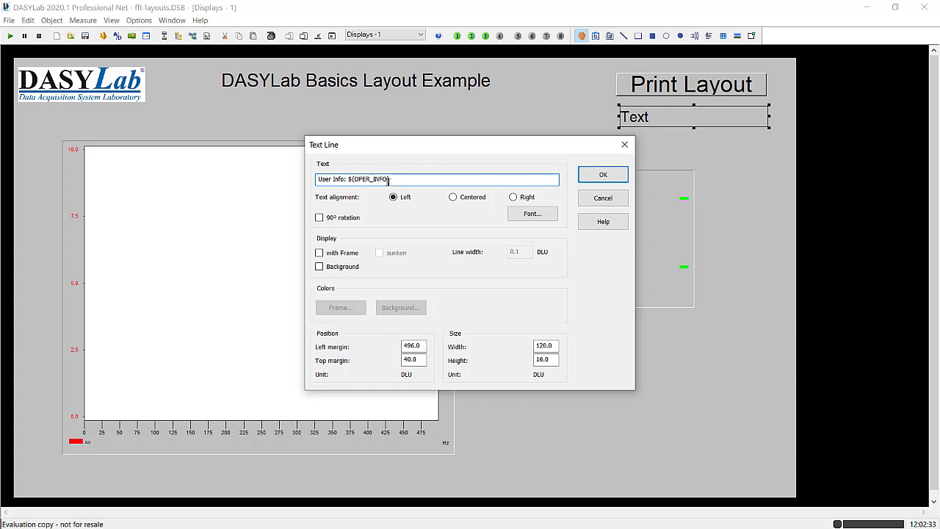
pyautogui.click(603, 174)
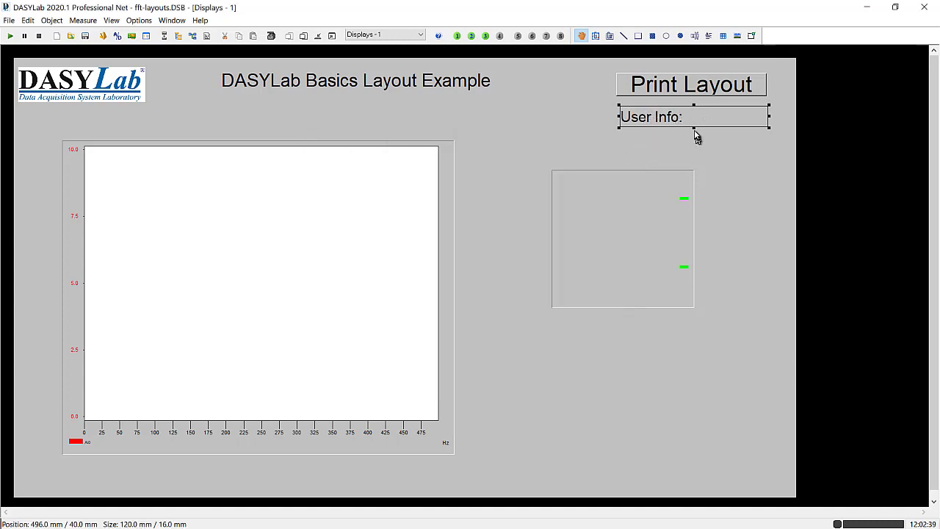
pyautogui.moveTo(693, 127); pyautogui.dragTo(693, 124)
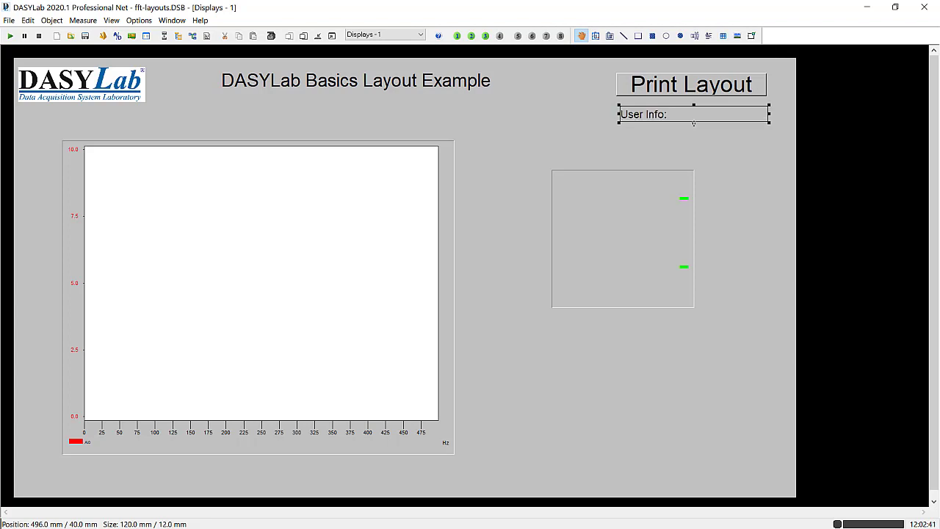
pyautogui.click(607, 145)
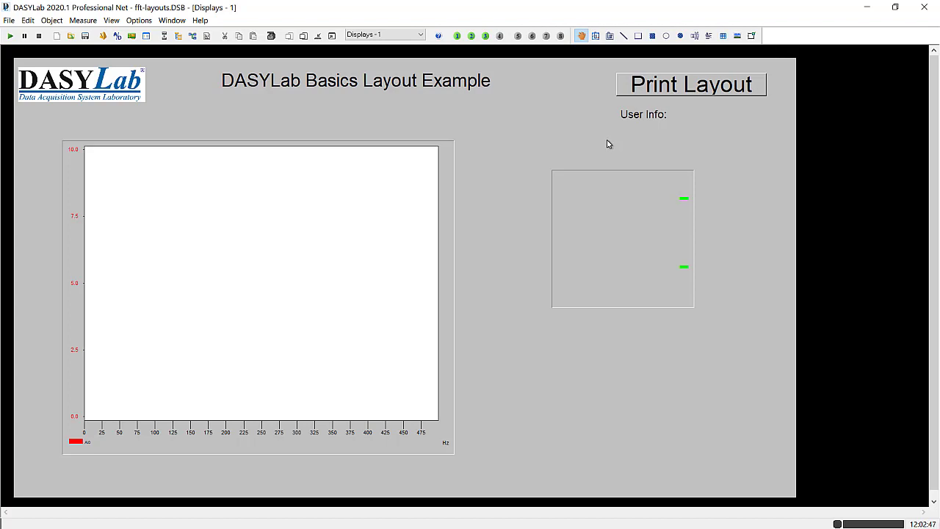
# - Draw a text line about 104 by 12 mm beneath the DASYLab logo and clear its default text
pyautogui.click(695, 36)
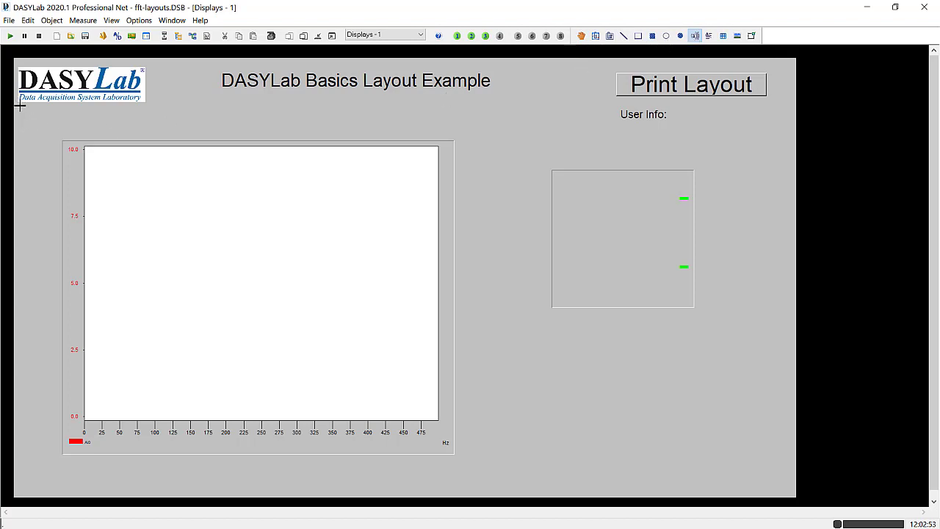
pyautogui.moveTo(19, 105); pyautogui.dragTo(148, 120)
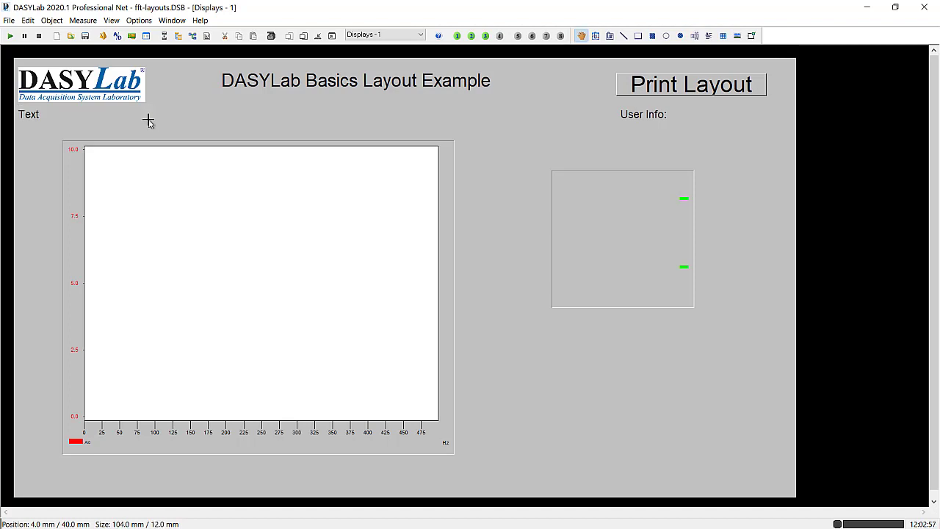
pyautogui.click(29, 115)
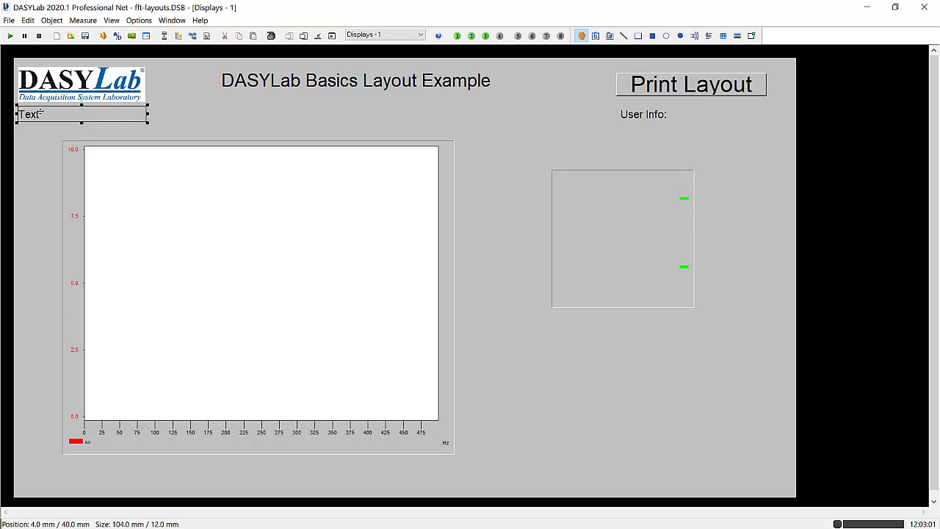
pyautogui.rightClick(41, 112)
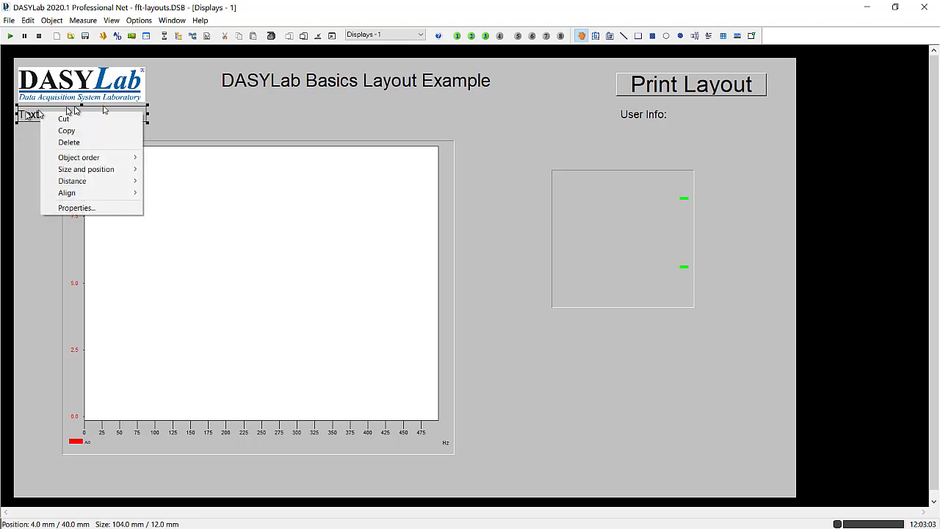
pyautogui.click(74, 209)
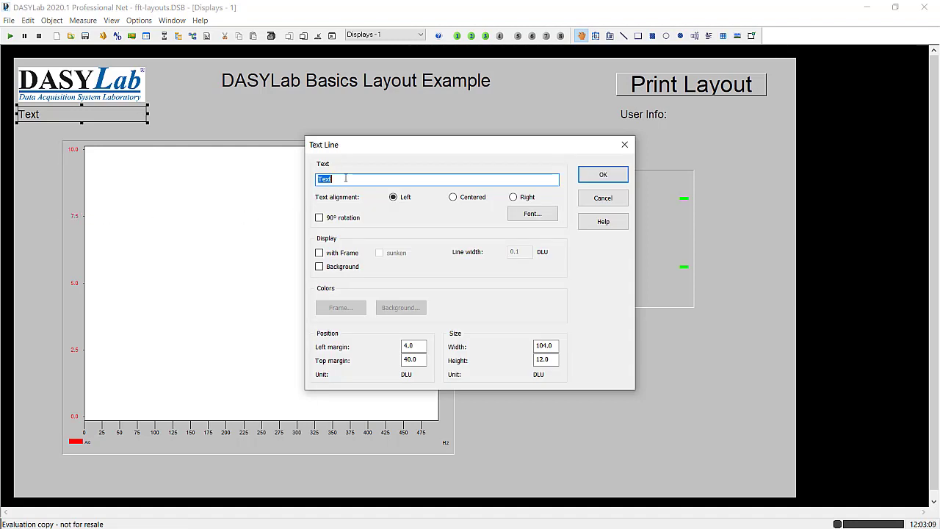
pyautogui.press('BackSpace')
# - Insert the DATE system string into the text line under the logo, followed by " - "
pyautogui.rightClick(346, 178)
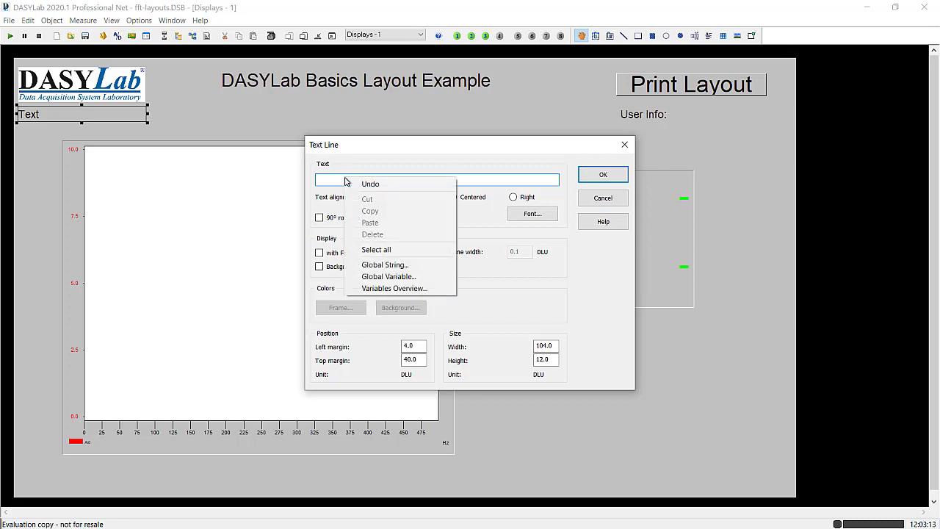
pyautogui.click(371, 265)
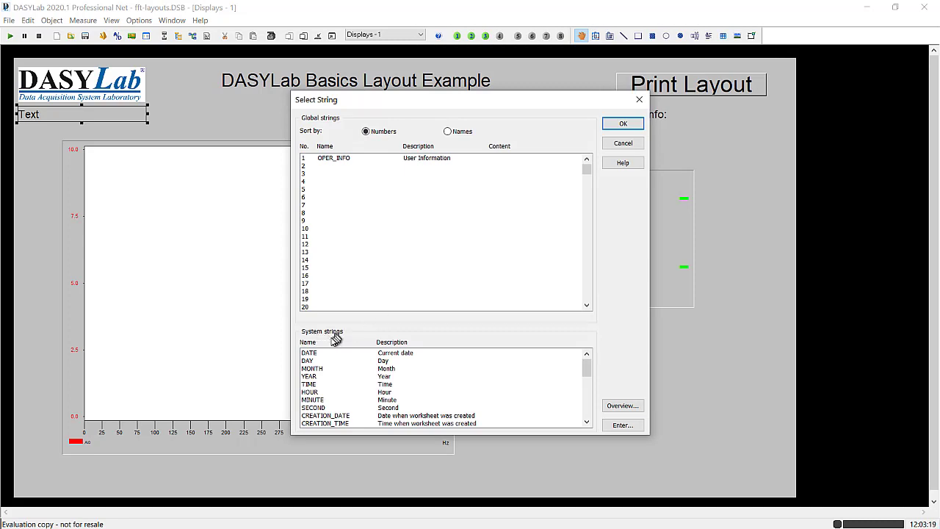
pyautogui.click(311, 353)
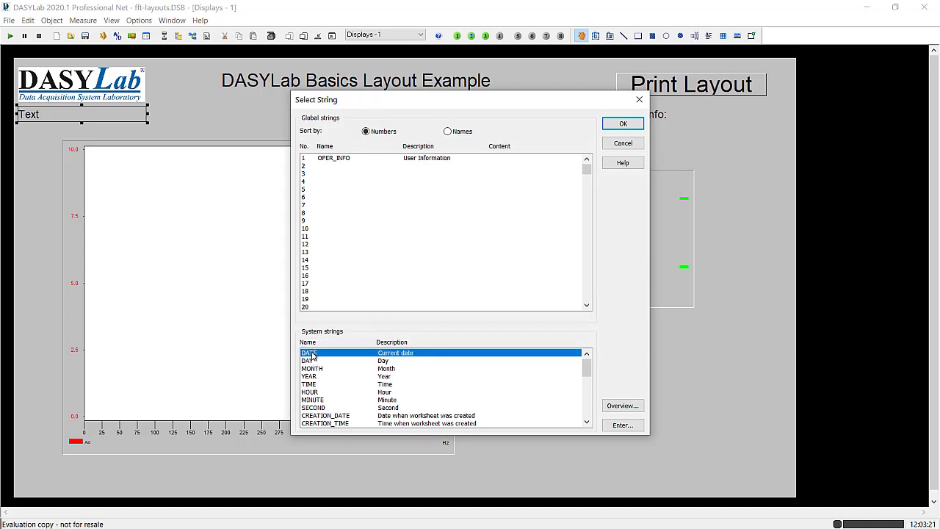
pyautogui.click(622, 123)
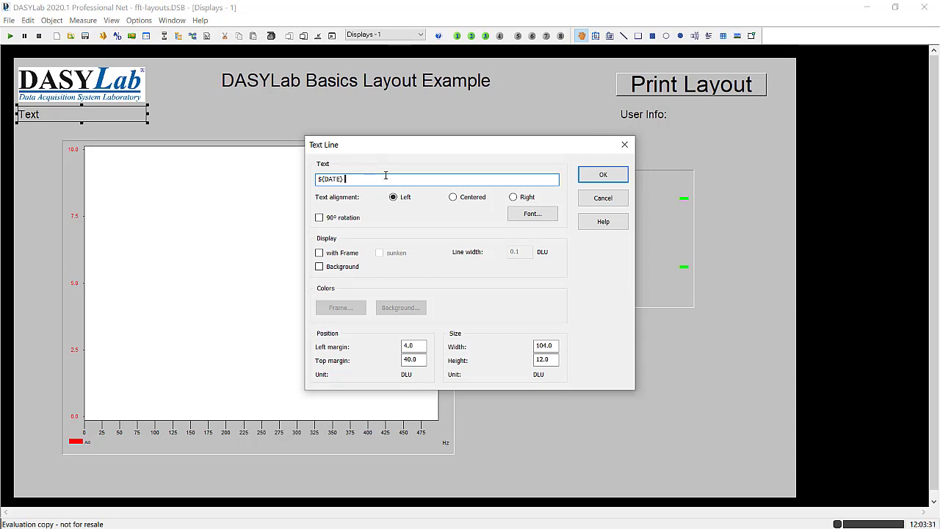
pyautogui.write('-')
# - Append the TIME system string after the dash, apply the text line settings and deselect the line
pyautogui.rightClick(356, 179)
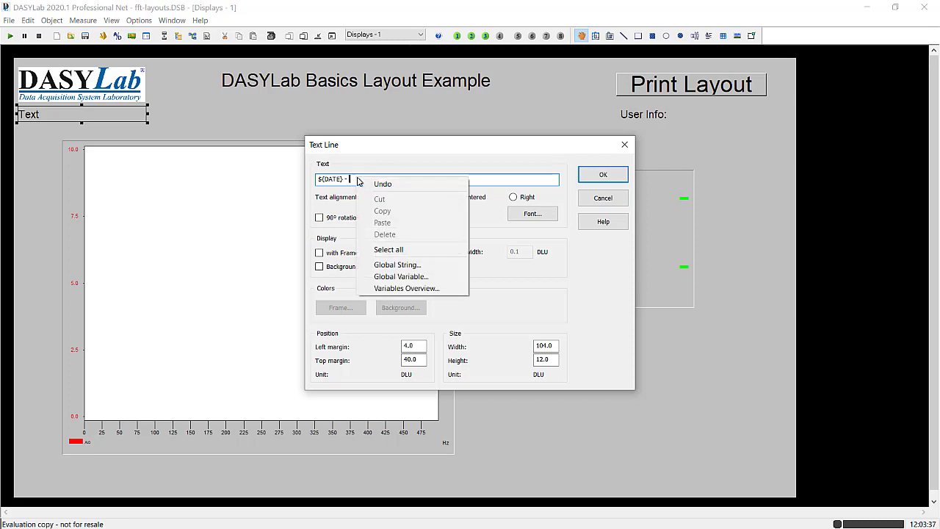
pyautogui.click(399, 266)
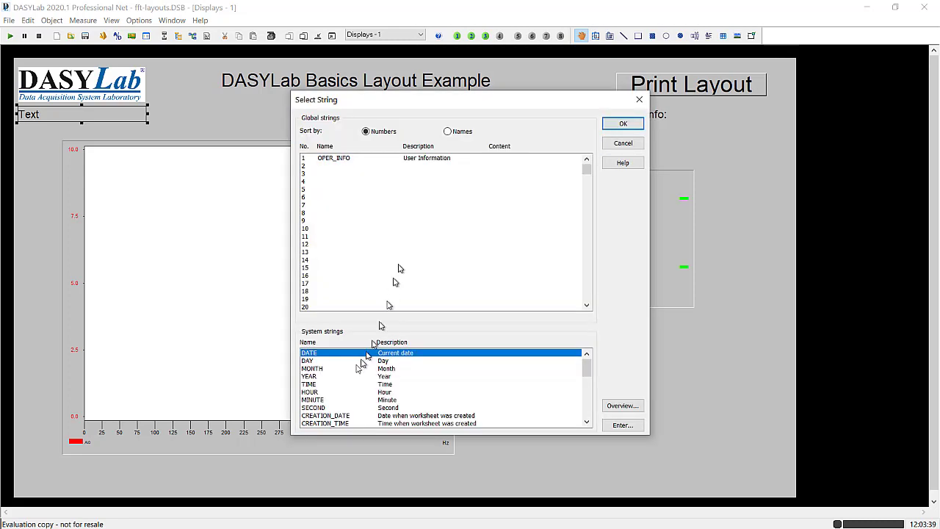
pyautogui.click(309, 385)
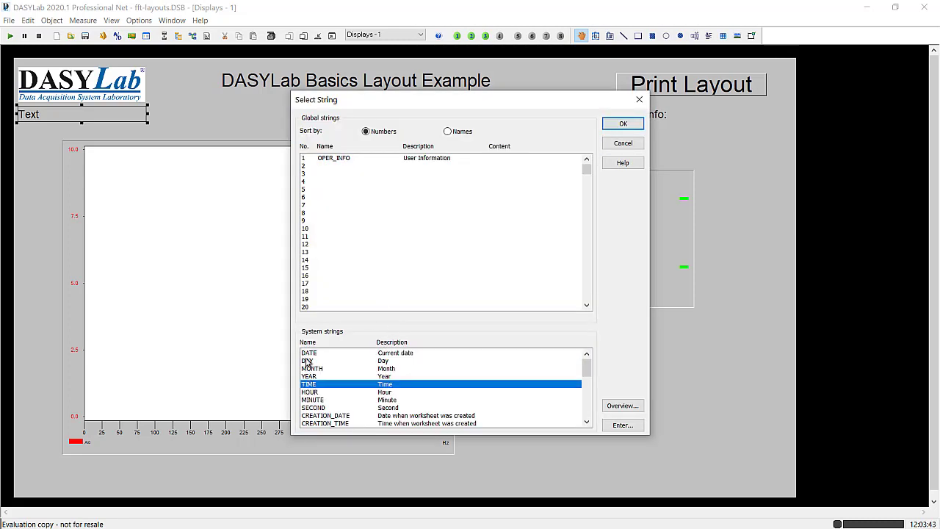
pyautogui.click(618, 122)
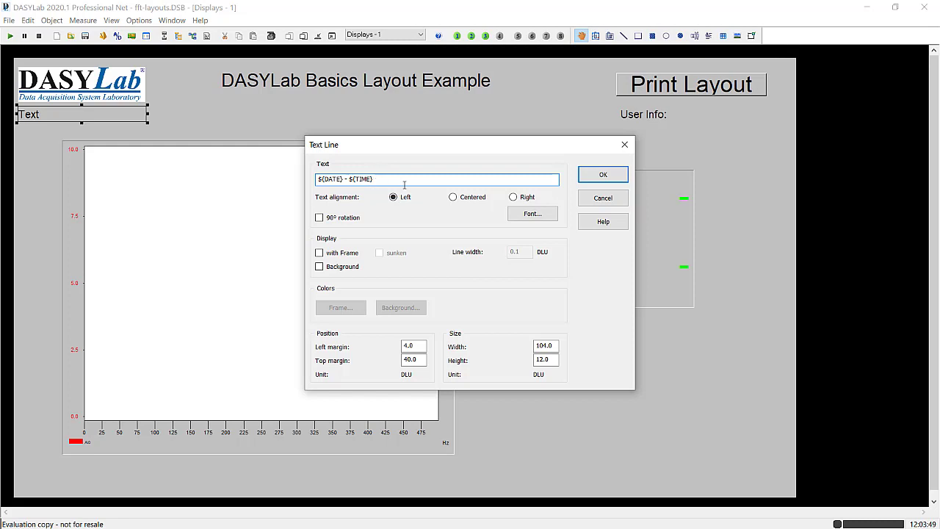
pyautogui.click(600, 175)
pyautogui.click(184, 110)
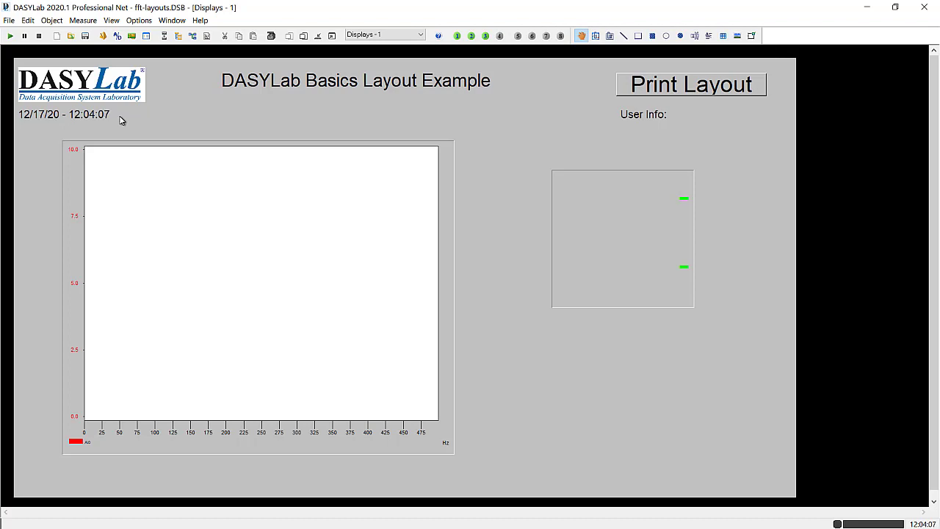
# - Run the measurement with the operator's name as User Information, view the layout full screen, exit full screen and stop the measurement
pyautogui.click(11, 38)
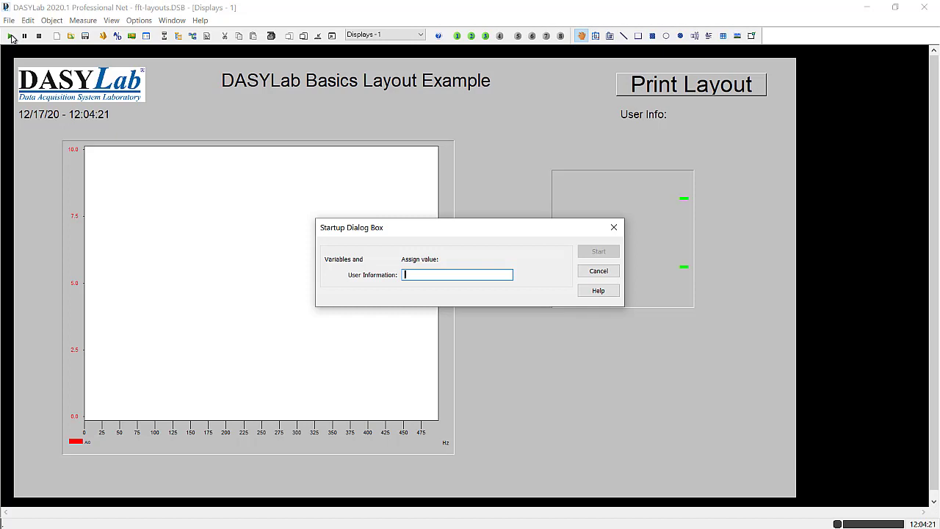
pyautogui.write('CJ Butler')
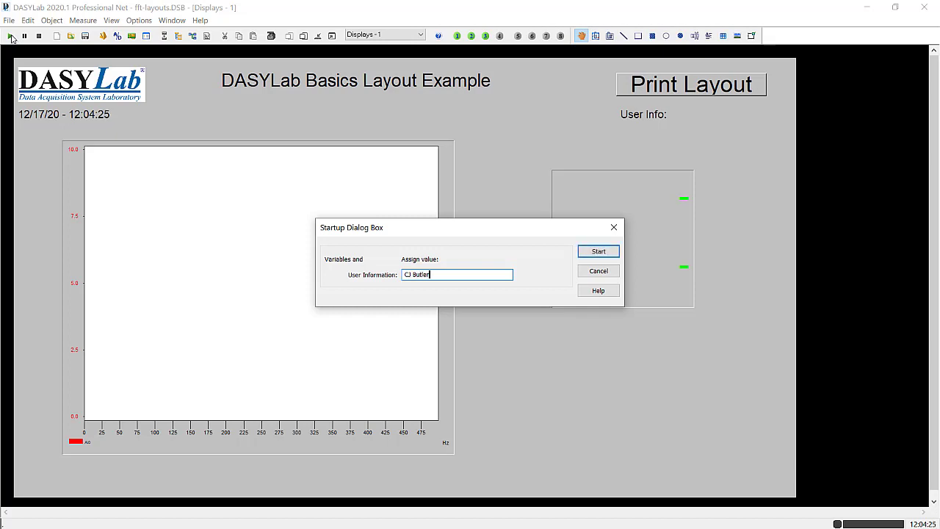
pyautogui.click(613, 252)
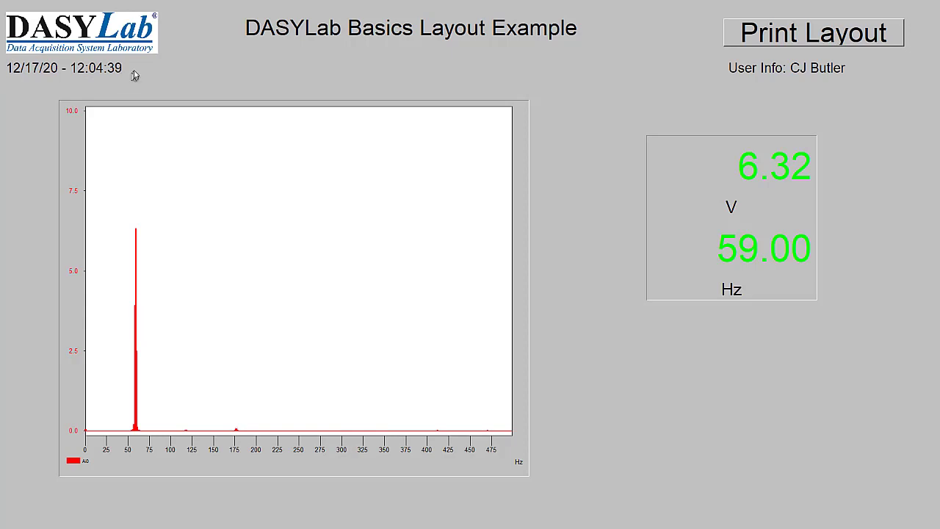
pyautogui.press('Escape')
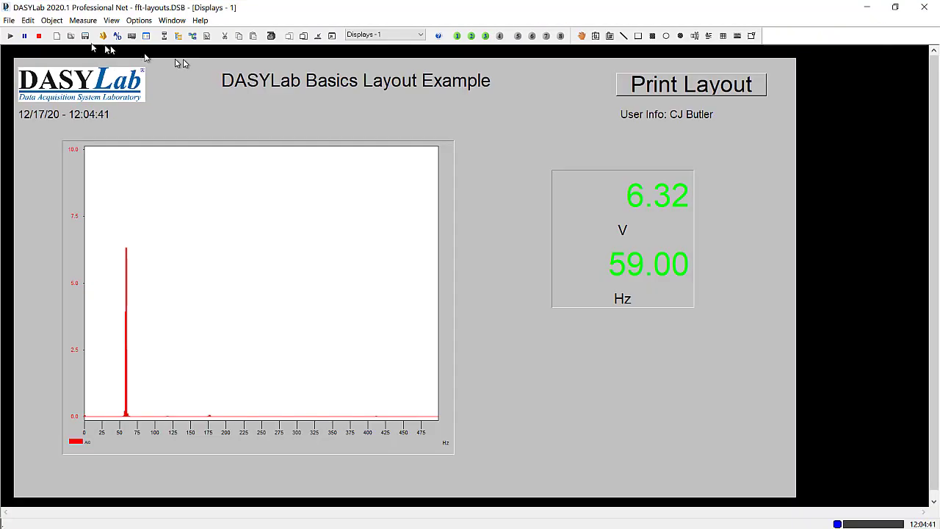
pyautogui.click(39, 36)
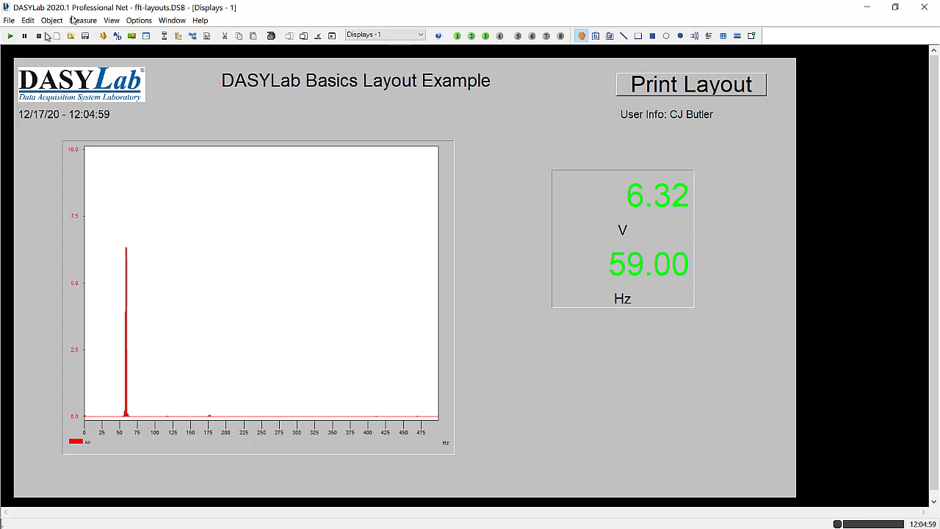
# - Return to the worksheet and add a Switch module from the Control group, setting its switch type to Start/Stop
pyautogui.click(194, 38)
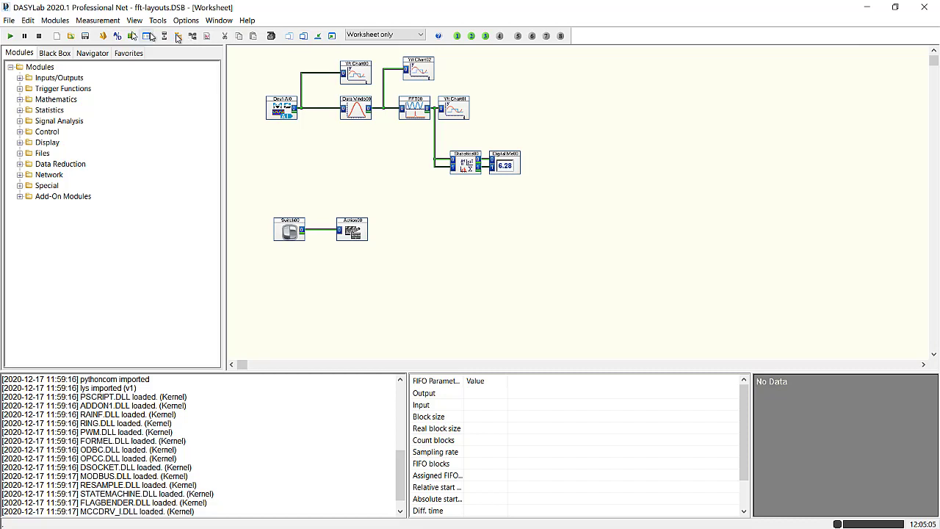
pyautogui.click(20, 131)
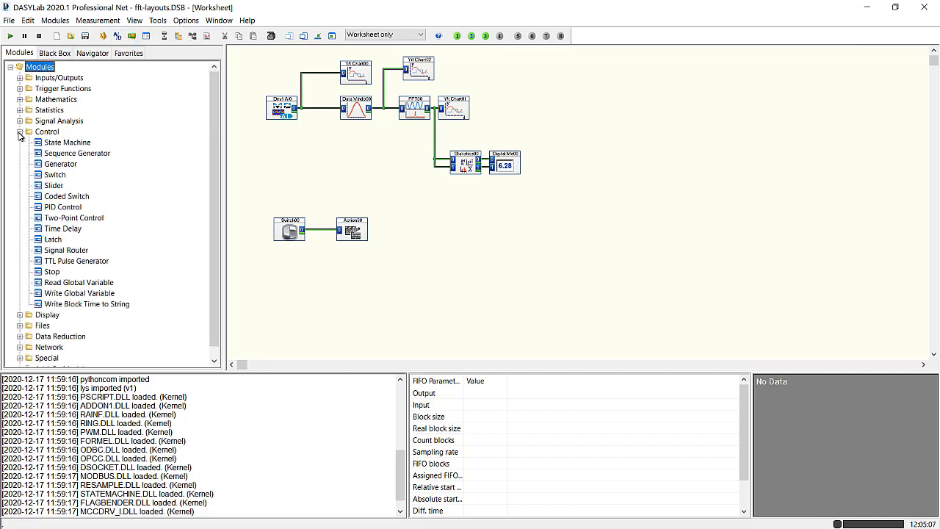
pyautogui.click(45, 176)
pyautogui.moveTo(45, 175); pyautogui.dragTo(277, 197)
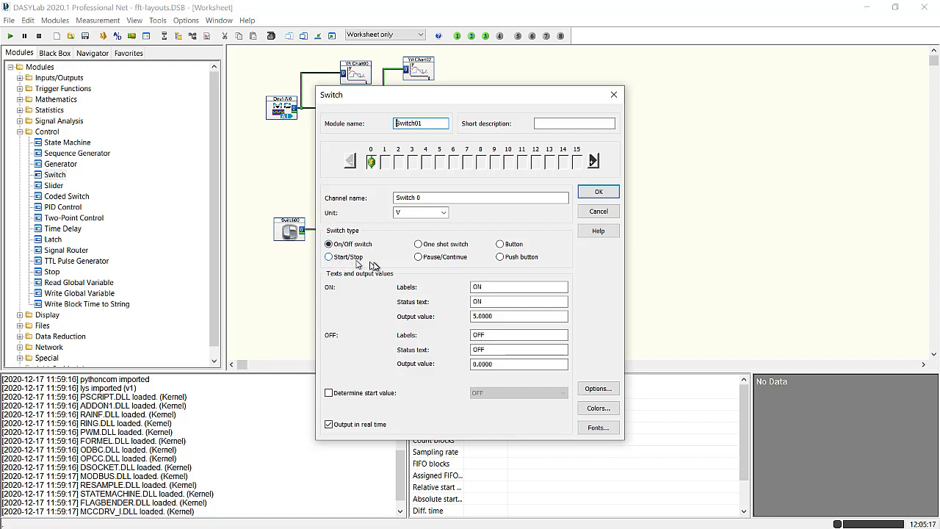
pyautogui.click(329, 257)
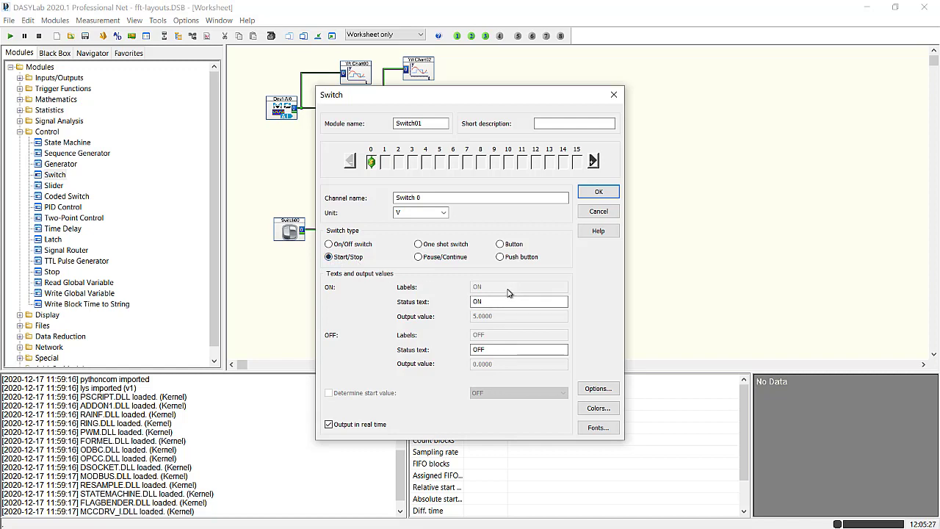
# - Turn off the channel name display in the new switch's options and place the module directly above the existing Switch00
pyautogui.click(597, 389)
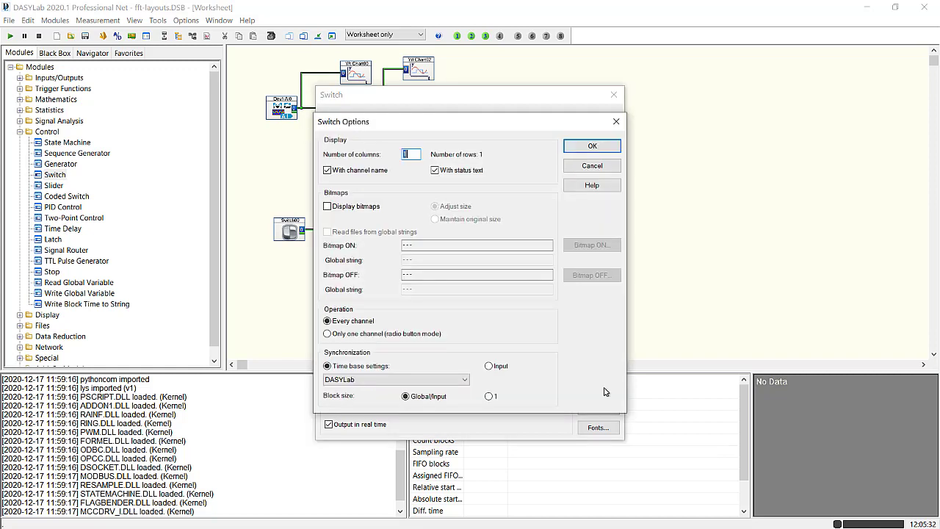
pyautogui.click(326, 169)
pyautogui.click(591, 145)
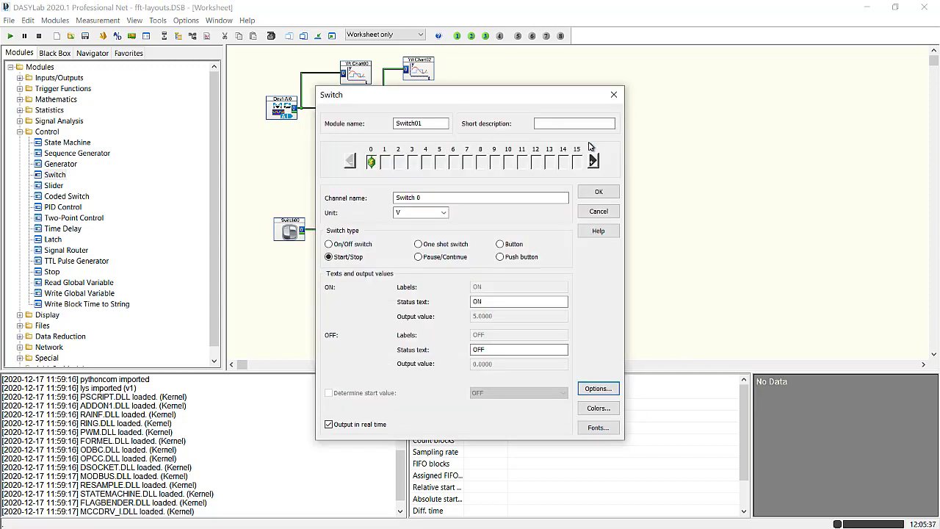
pyautogui.click(600, 192)
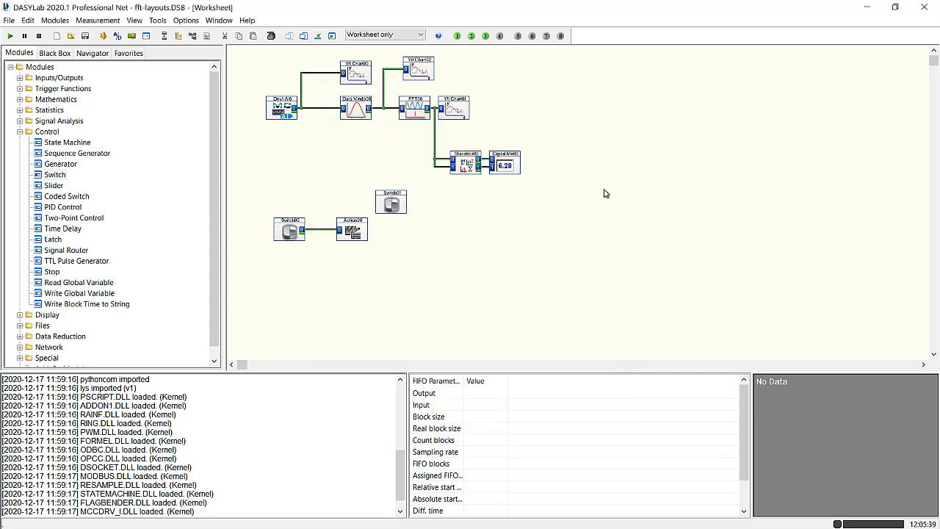
pyautogui.moveTo(394, 193); pyautogui.dragTo(292, 185)
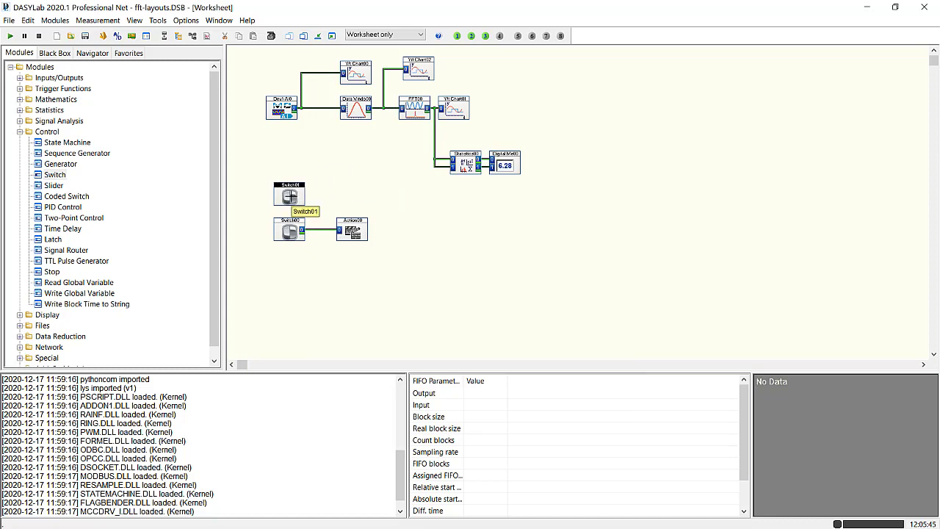
# - Rename channel 0 of the new switch module to "On/Off Switch"
pyautogui.doubleClick(291, 197)
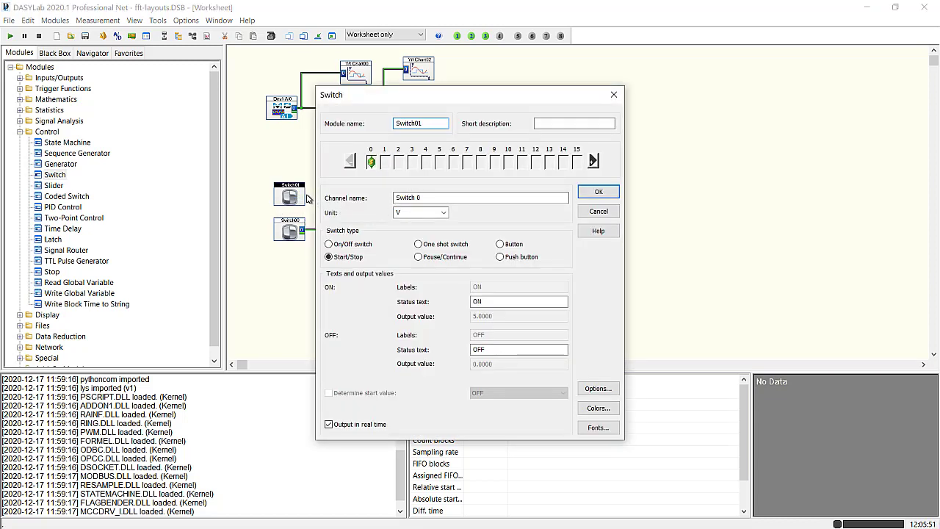
pyautogui.moveTo(423, 197); pyautogui.dragTo(381, 197)
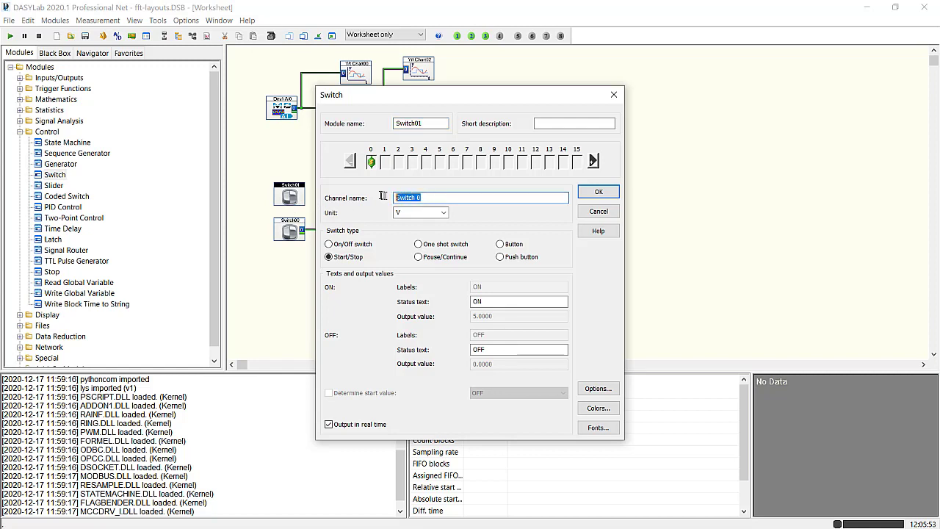
pyautogui.write('On/Off')
pyautogui.click(595, 192)
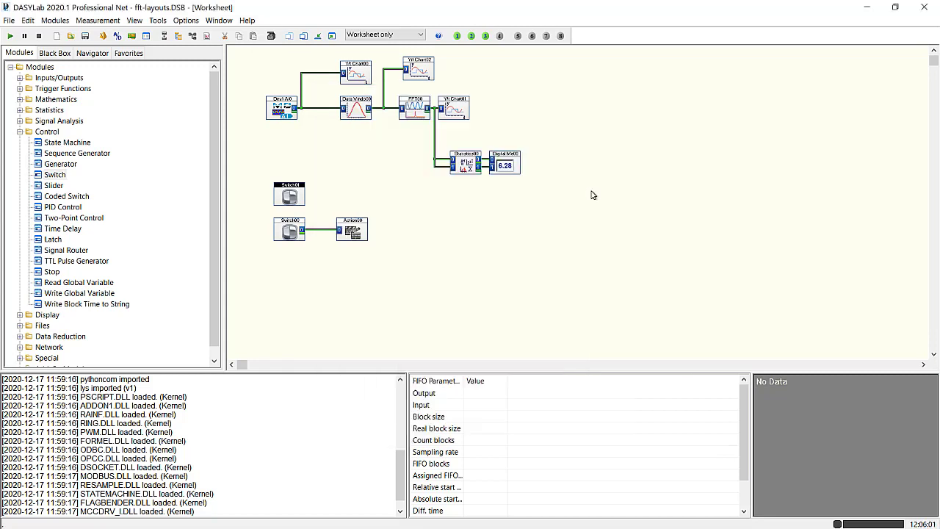
# - Copy the switch's channel name into its module name and shorten it to "On/OffSwitch"
pyautogui.rightClick(294, 192)
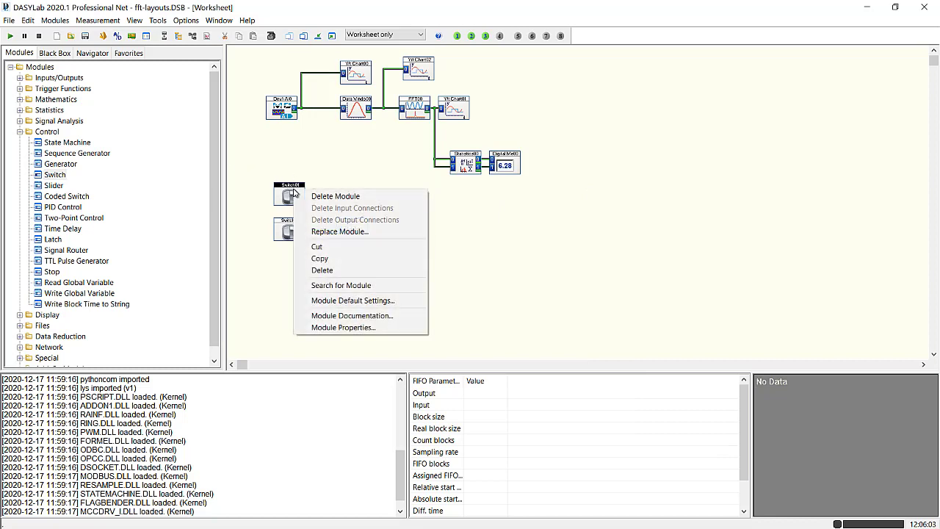
pyautogui.click(331, 328)
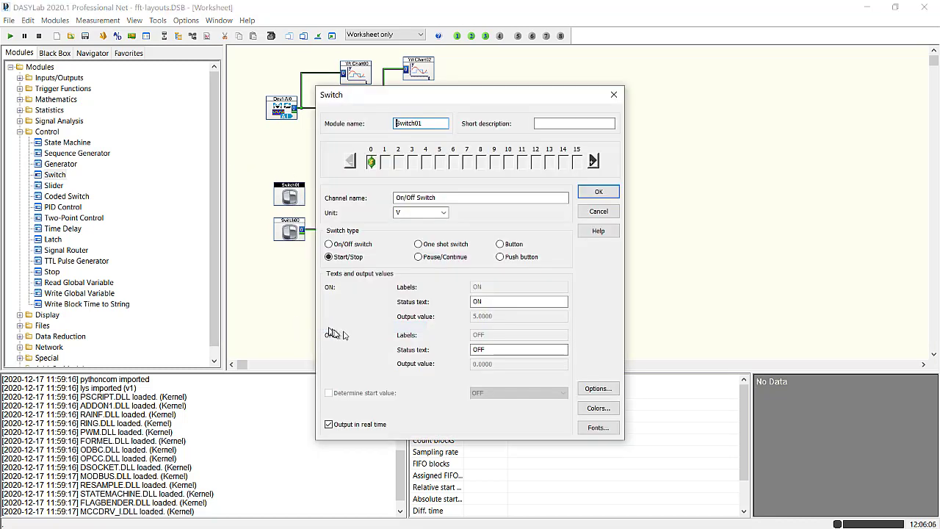
pyautogui.click(599, 193)
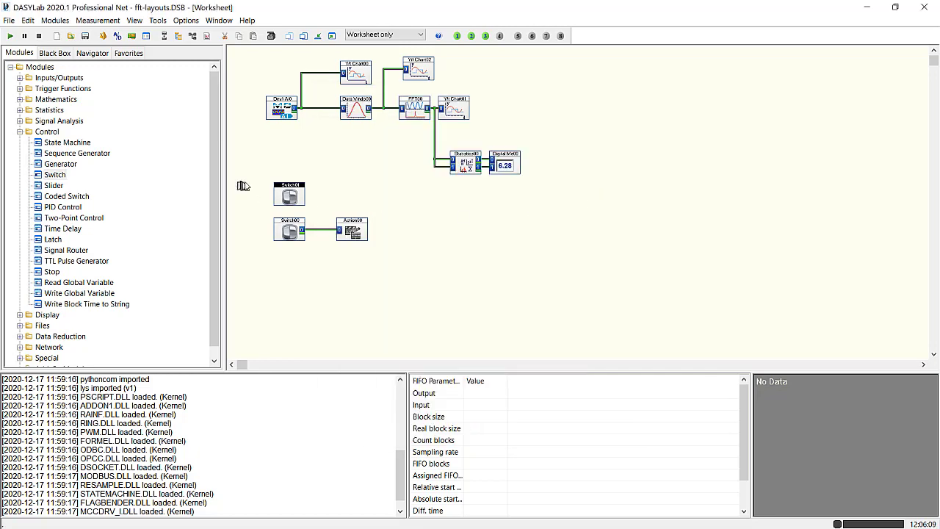
pyautogui.doubleClick(289, 193)
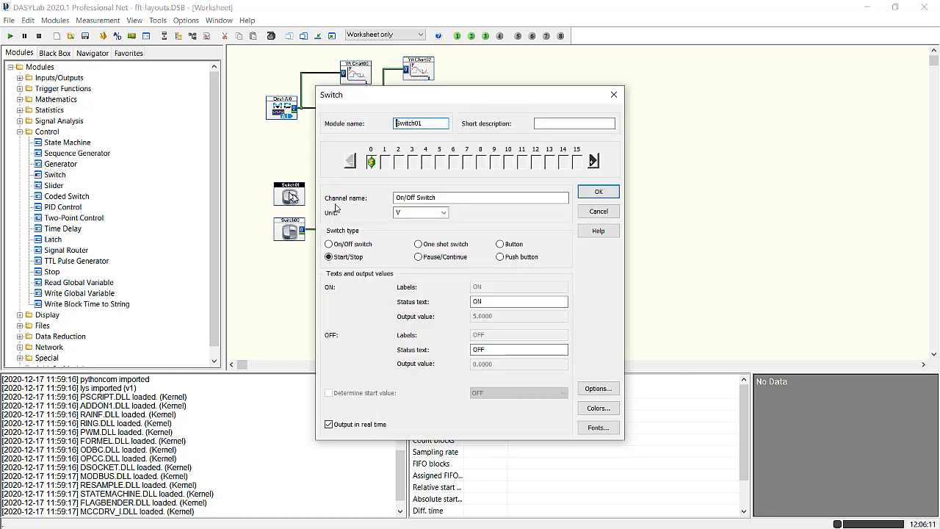
pyautogui.moveTo(440, 197); pyautogui.dragTo(384, 196)
pyautogui.hotkey('ctrl', 'c')
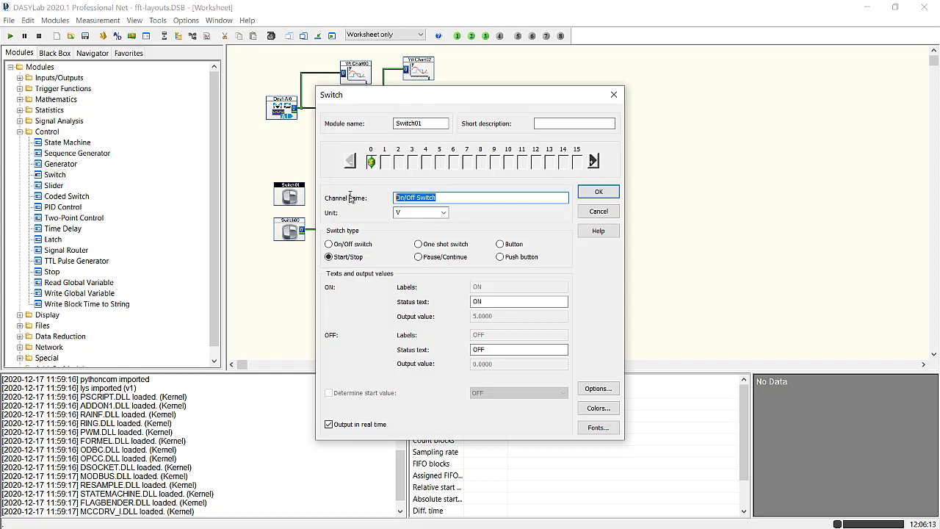
pyautogui.moveTo(438, 123); pyautogui.dragTo(373, 125)
pyautogui.hotkey('ctrl', 'v')
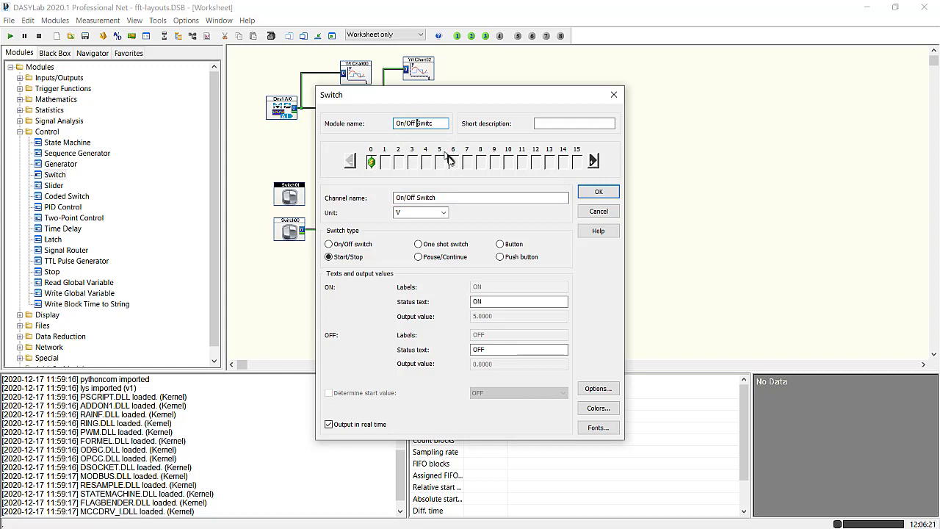
pyautogui.press('BackSpace')
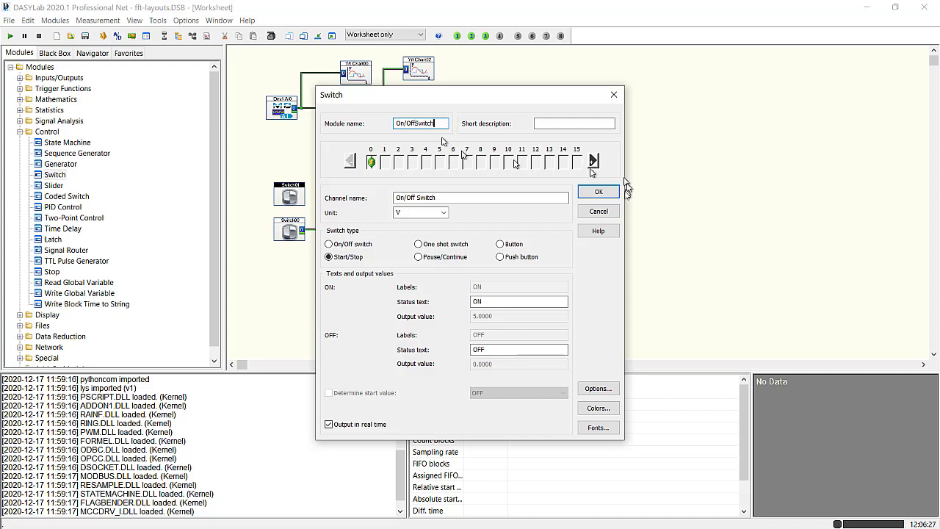
pyautogui.click(596, 190)
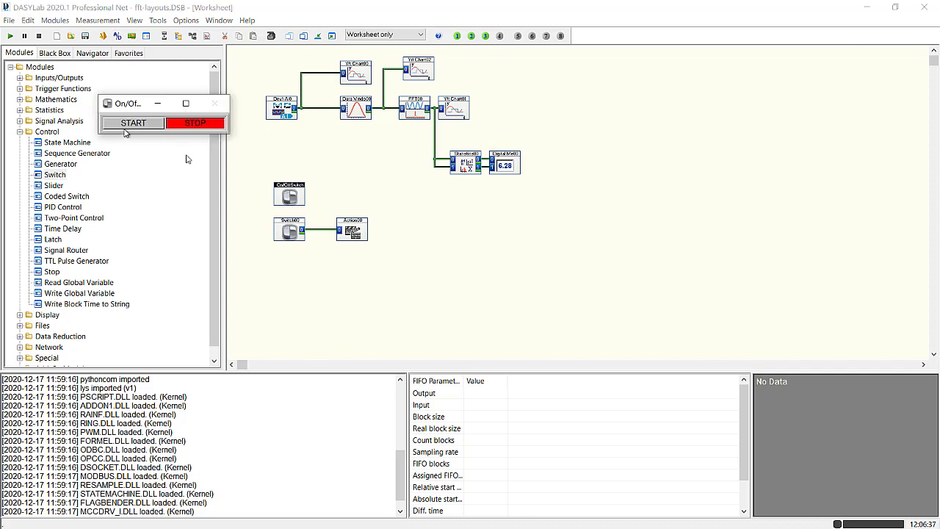
# - Enlarge the START/STOP switch window and set its font mode to Single font, automatic size
pyautogui.moveTo(229, 136); pyautogui.dragTo(249, 154)
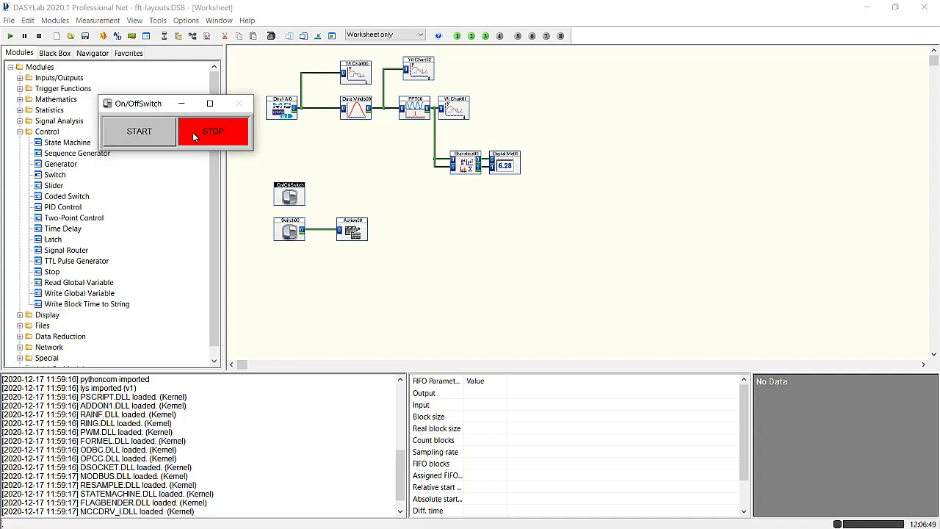
pyautogui.rightClick(287, 195)
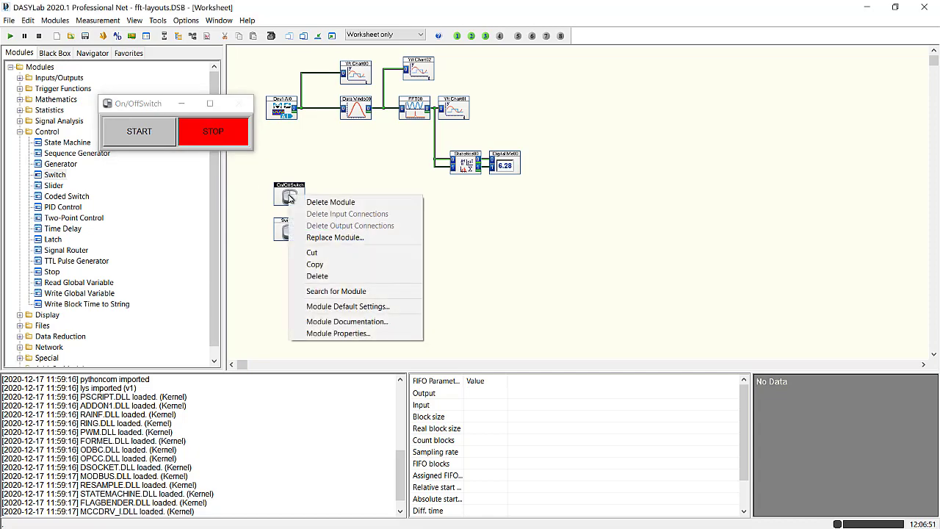
pyautogui.click(338, 334)
pyautogui.click(598, 427)
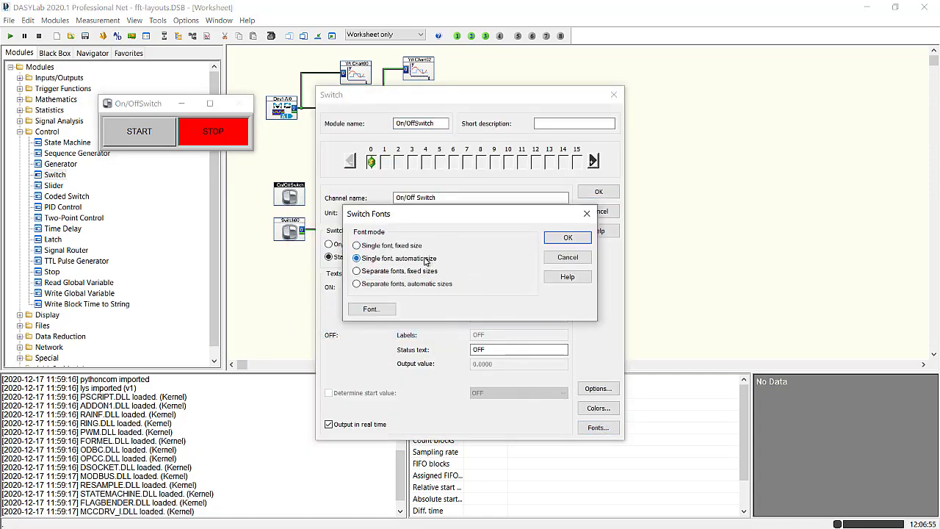
pyautogui.click(567, 237)
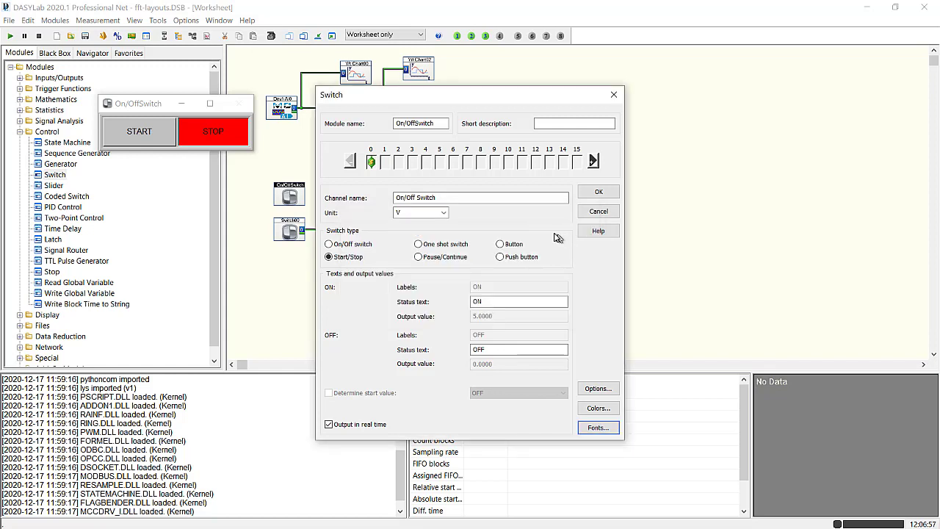
pyautogui.click(599, 192)
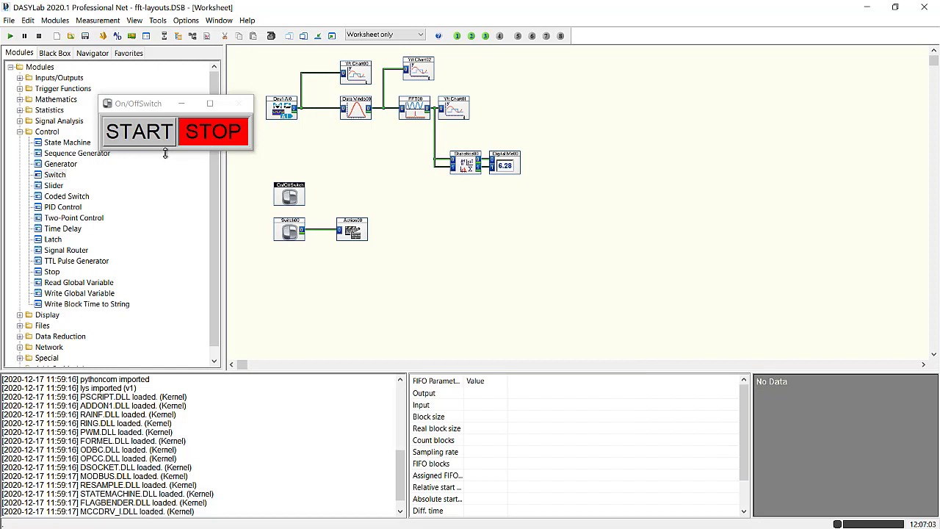
# - Return to the Displays - 1 layout and draw a graphic placeholder about 112 by 28 mm between the title and the chart
pyautogui.click(206, 36)
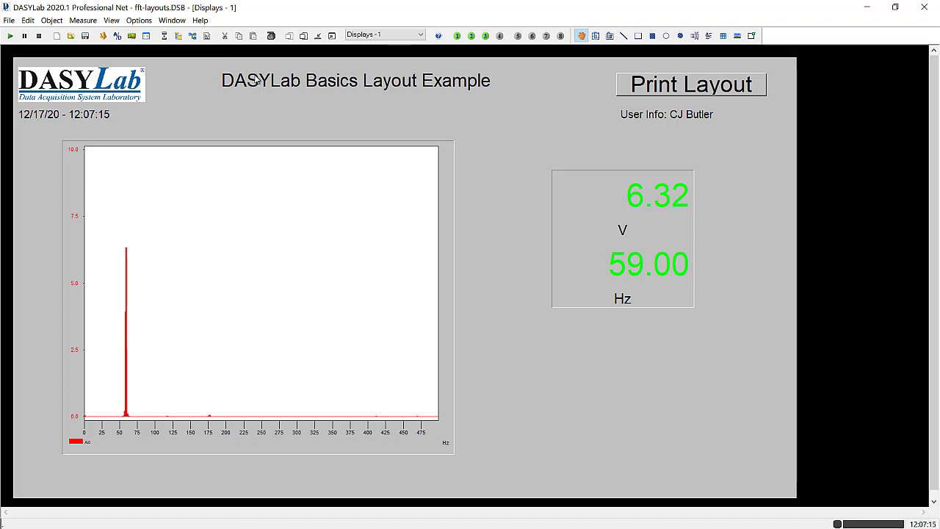
pyautogui.click(595, 37)
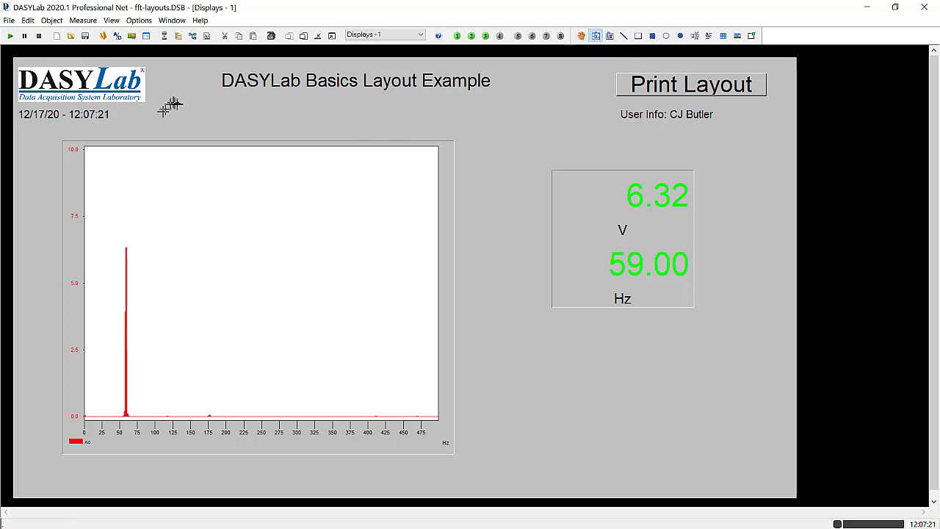
pyautogui.moveTo(175, 96); pyautogui.dragTo(312, 130)
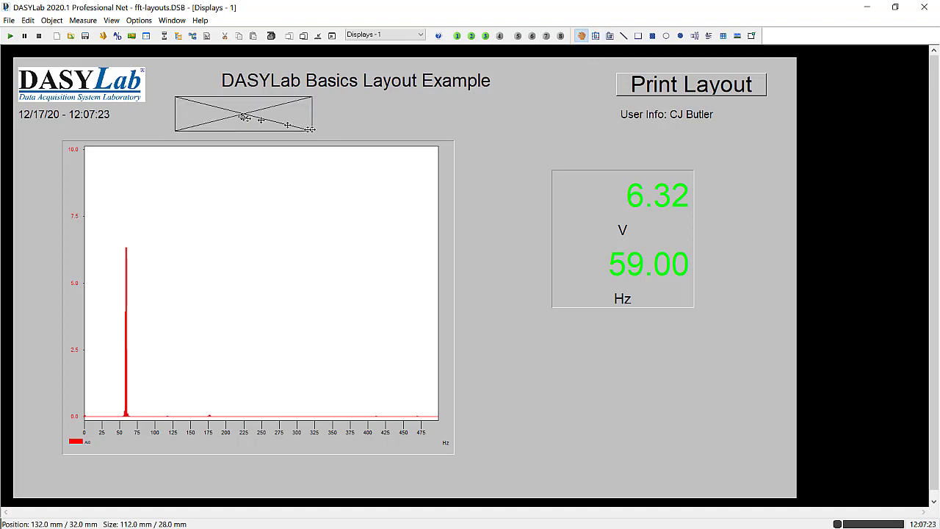
# - Link the graphic placeholder between the title and the chart to the On/OffSwitch module
pyautogui.rightClick(228, 113)
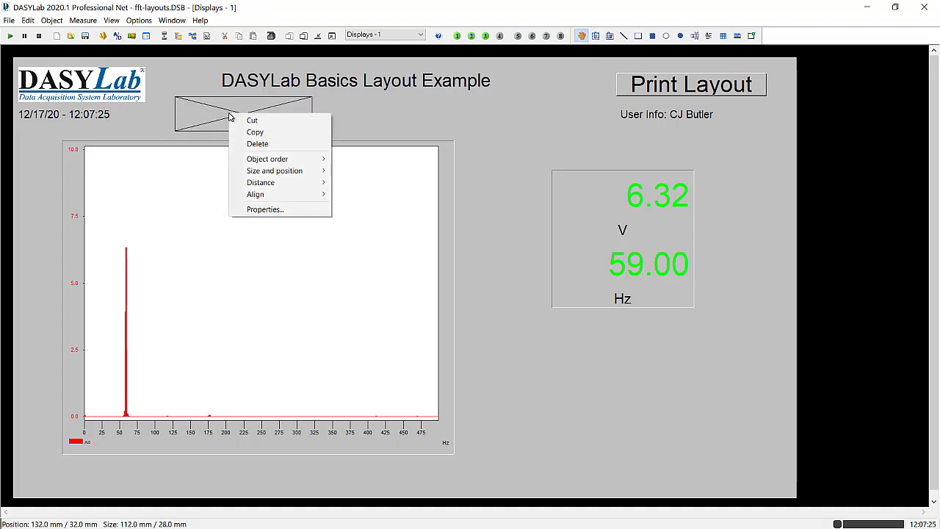
pyautogui.click(251, 210)
pyautogui.click(392, 171)
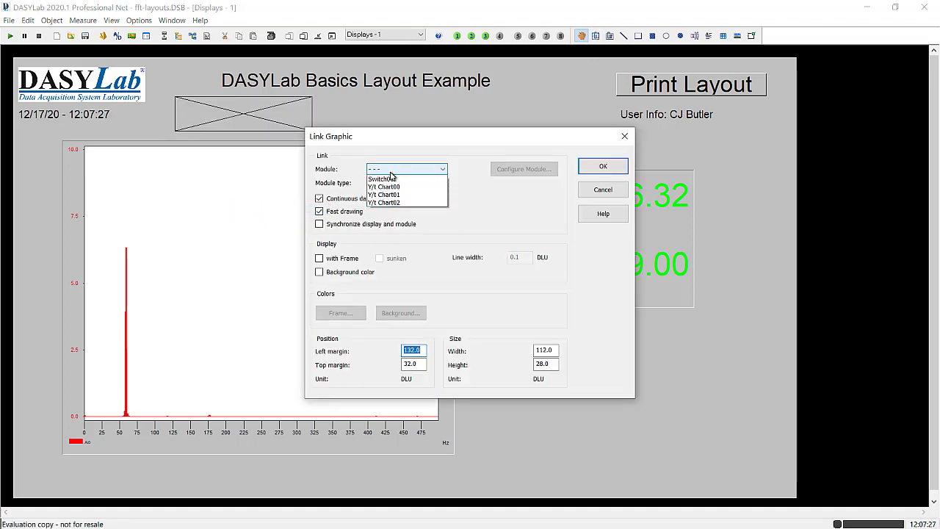
pyautogui.click(392, 194)
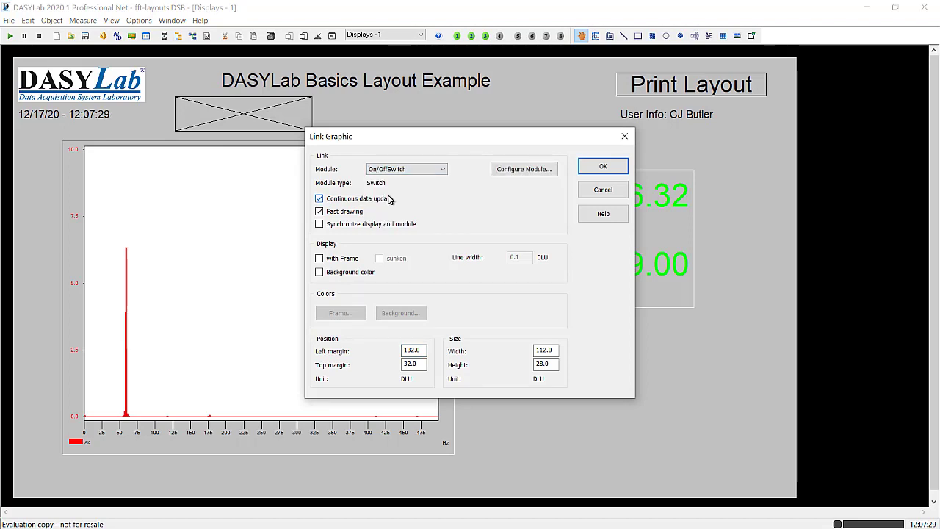
pyautogui.click(602, 166)
# - Move the Print Layout button below the user info text and place the START/STOP switch in the layout's upper-right corner
pyautogui.moveTo(218, 113); pyautogui.dragTo(475, 101)
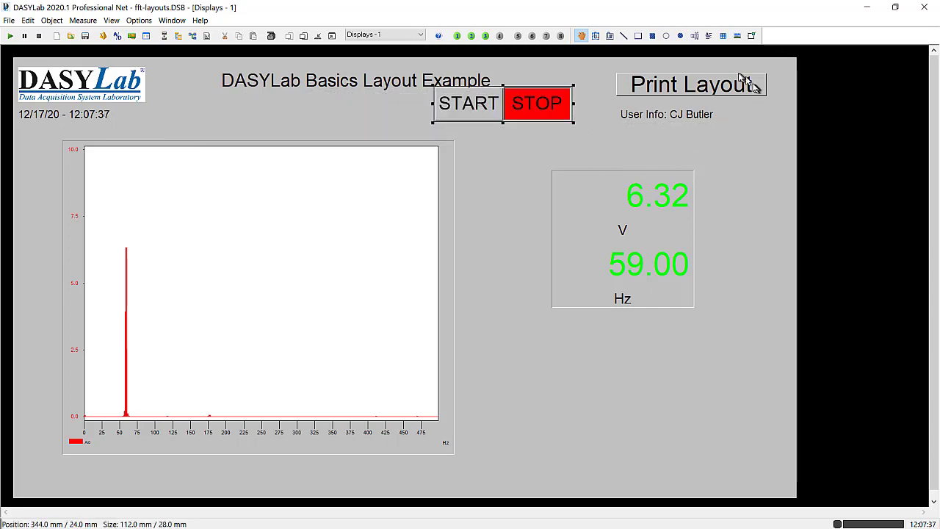
pyautogui.moveTo(721, 86); pyautogui.dragTo(726, 140)
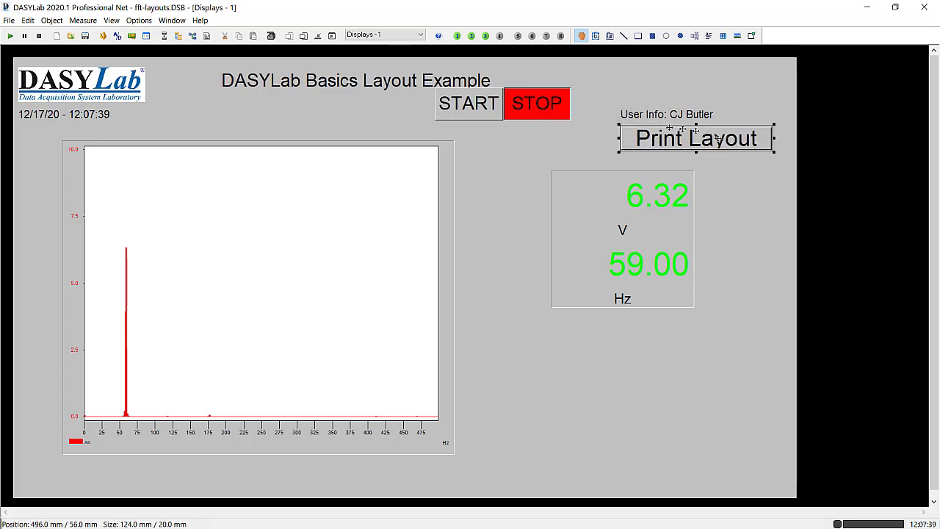
pyautogui.moveTo(533, 106); pyautogui.dragTo(741, 83)
# - Move the user info text under the layout title and the Print Layout button directly beneath the START/STOP switch
pyautogui.click(675, 116)
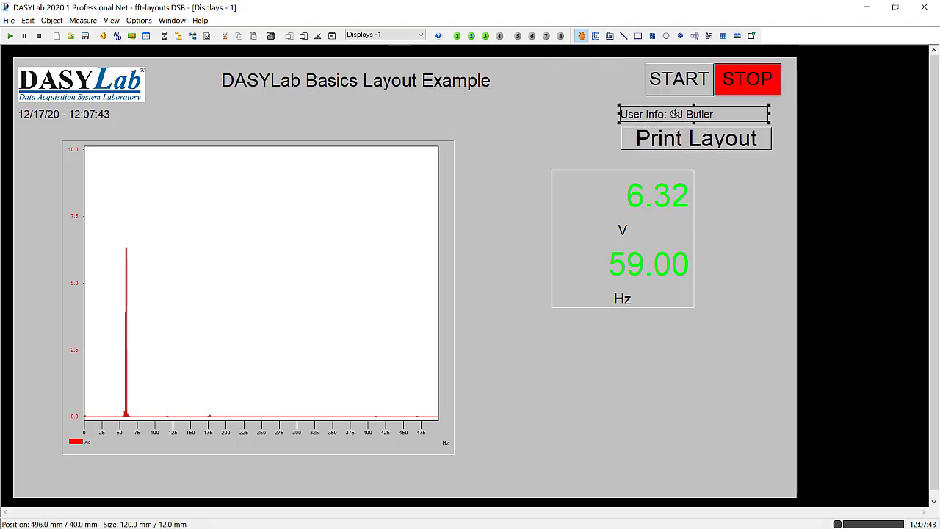
pyautogui.moveTo(675, 114); pyautogui.dragTo(339, 100)
pyautogui.moveTo(701, 139); pyautogui.dragTo(703, 115)
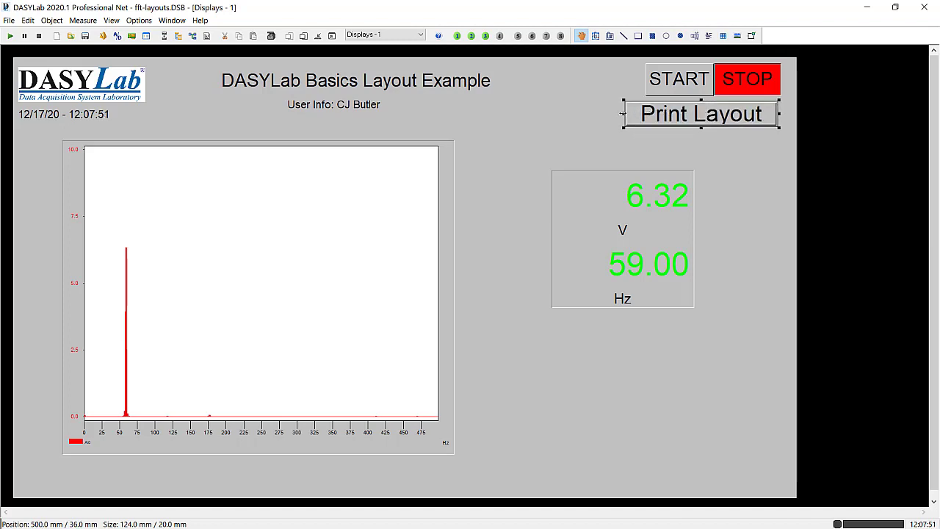
# - Narrow the Print Layout button to about 112 mm and widen the START/STOP switch to about 116 mm, lining up their left edges
pyautogui.moveTo(622, 113); pyautogui.dragTo(638, 116)
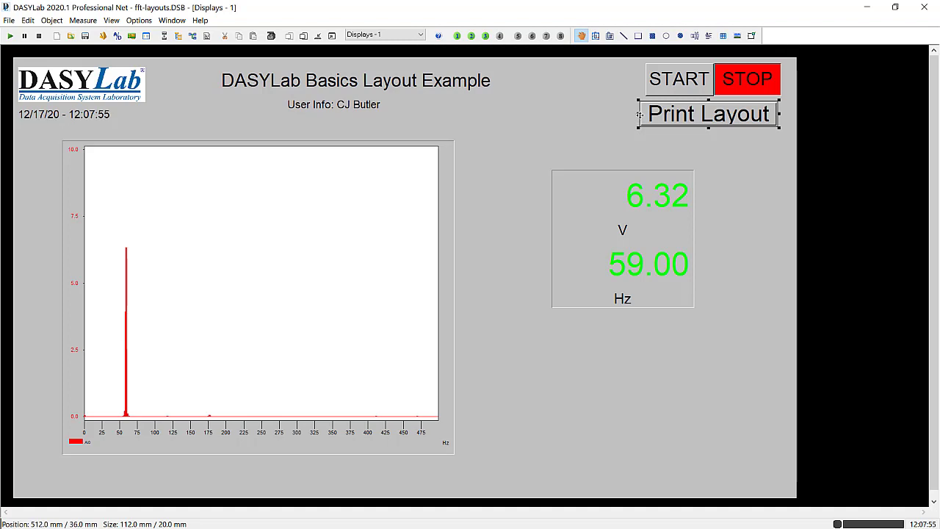
pyautogui.click(651, 81)
pyautogui.moveTo(643, 80); pyautogui.dragTo(637, 80)
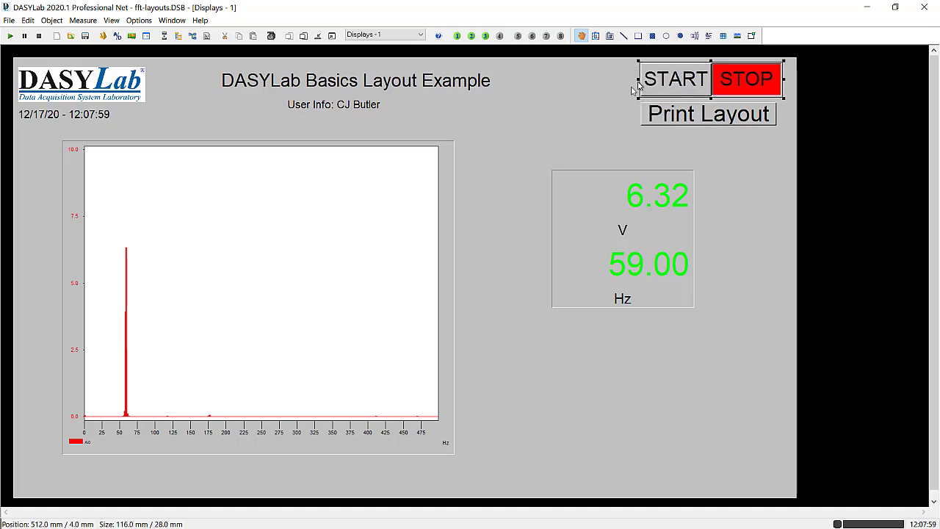
pyautogui.click(578, 125)
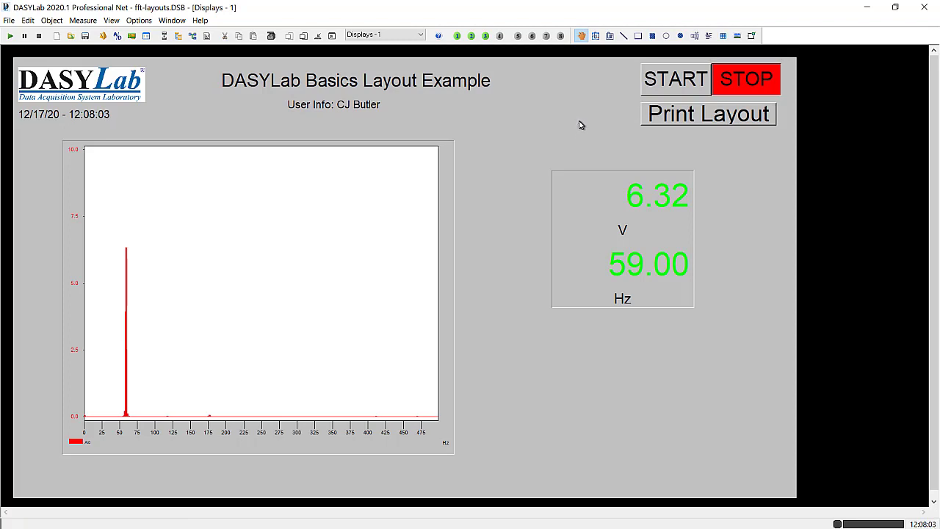
# - Give the START/STOP switch and the Print Layout button the same width
pyautogui.click(690, 82)
pyautogui.keyDown('shift'); pyautogui.click(684, 118); pyautogui.keyUp('shift')
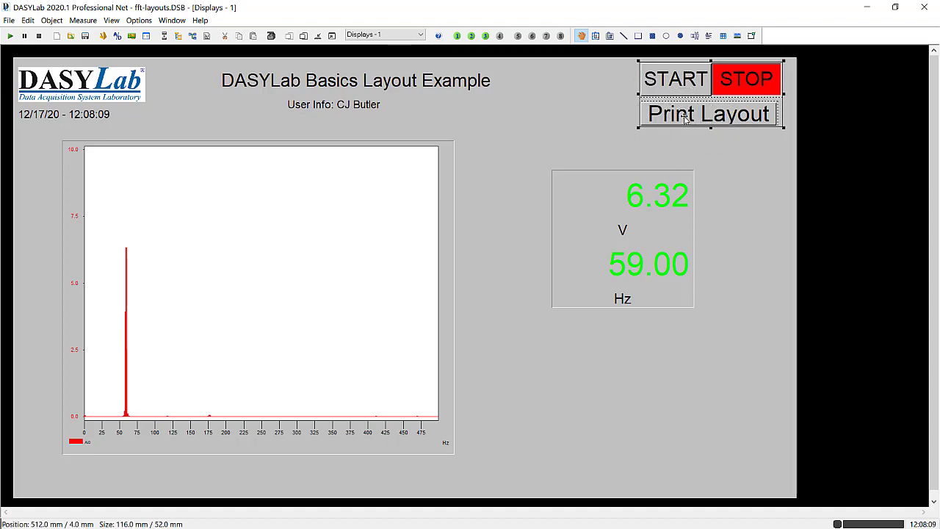
pyautogui.rightClick(685, 120)
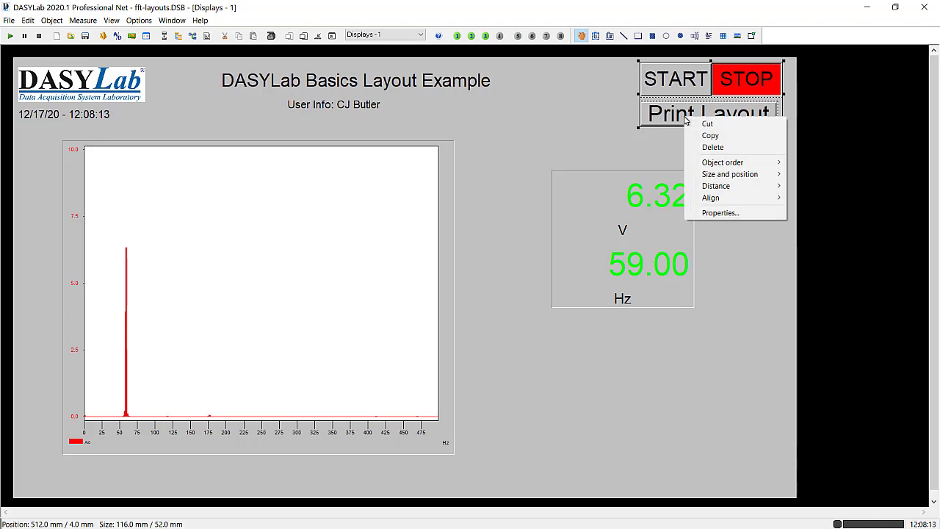
pyautogui.moveTo(719, 174)
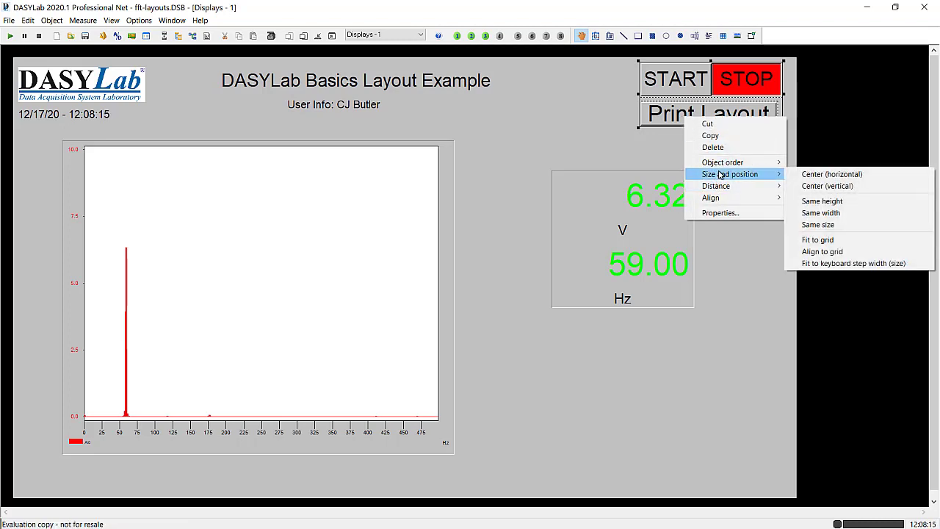
pyautogui.click(831, 213)
pyautogui.click(706, 112)
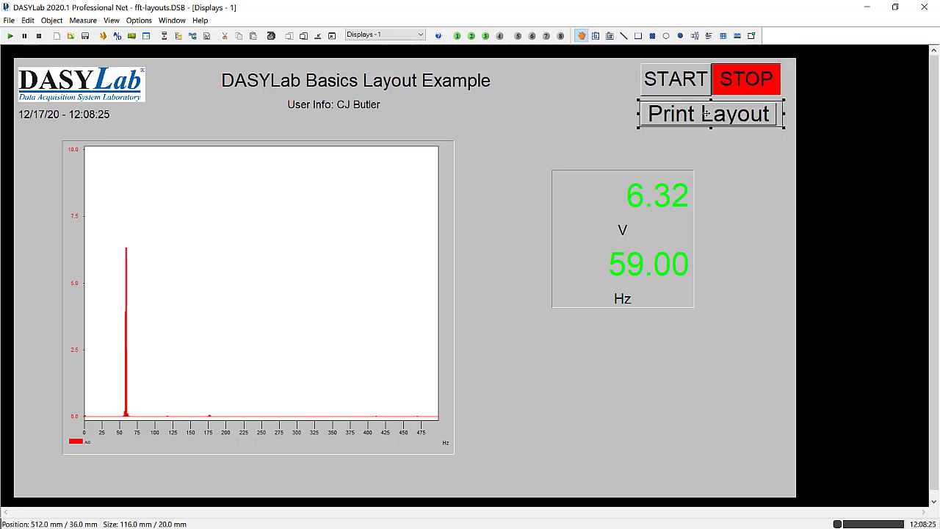
# - Give the START/STOP switch and the Print Layout button the same height
pyautogui.click(675, 73)
pyautogui.keyDown('shift'); pyautogui.click(670, 117); pyautogui.keyUp('shift')
pyautogui.rightClick(674, 112)
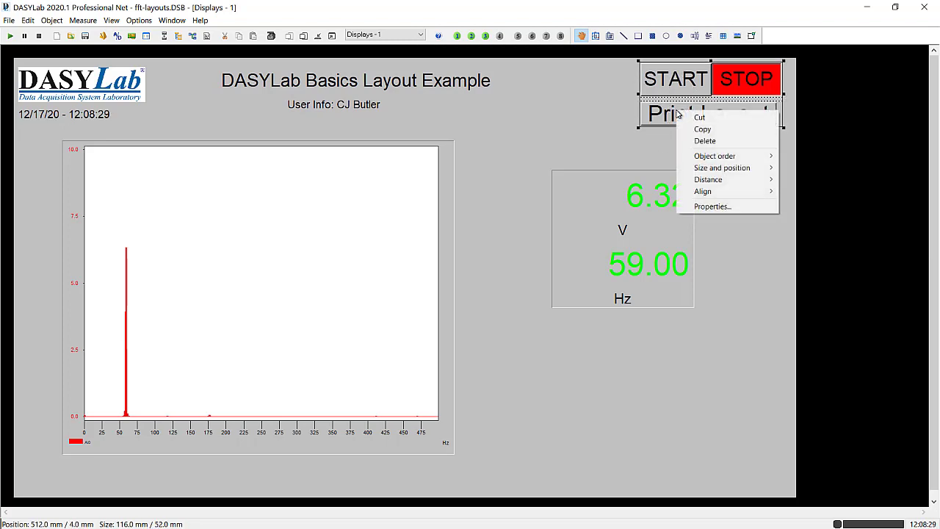
pyautogui.moveTo(712, 169)
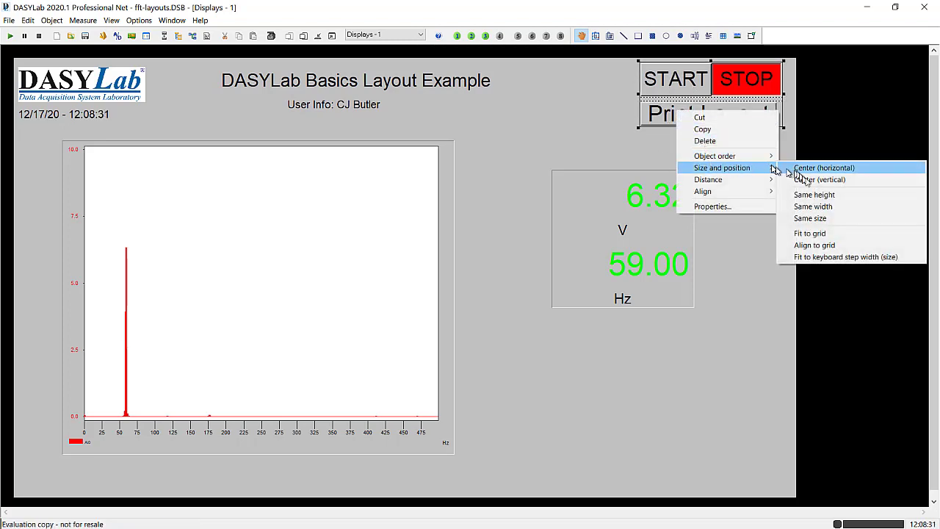
pyautogui.click(811, 196)
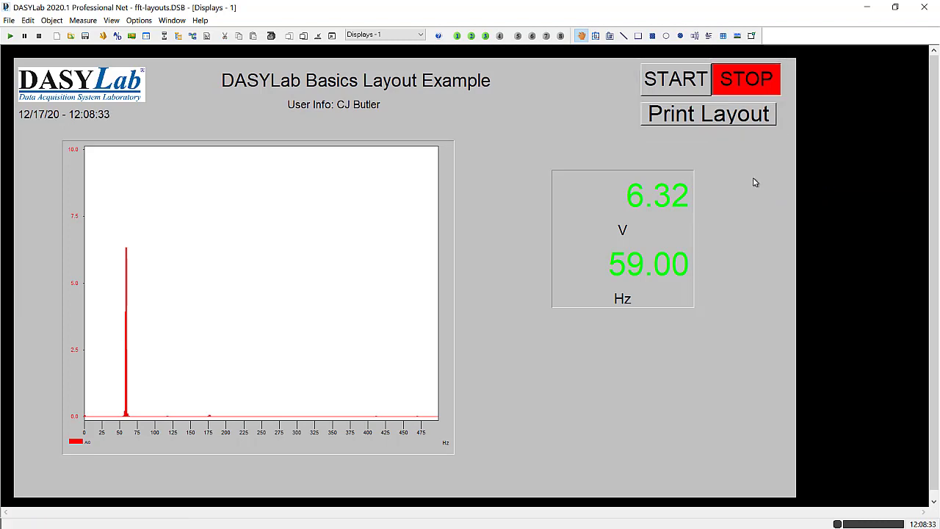
# - Reduce the height of the Print Layout button so it is slimmer than the START/STOP switch
pyautogui.click(698, 111)
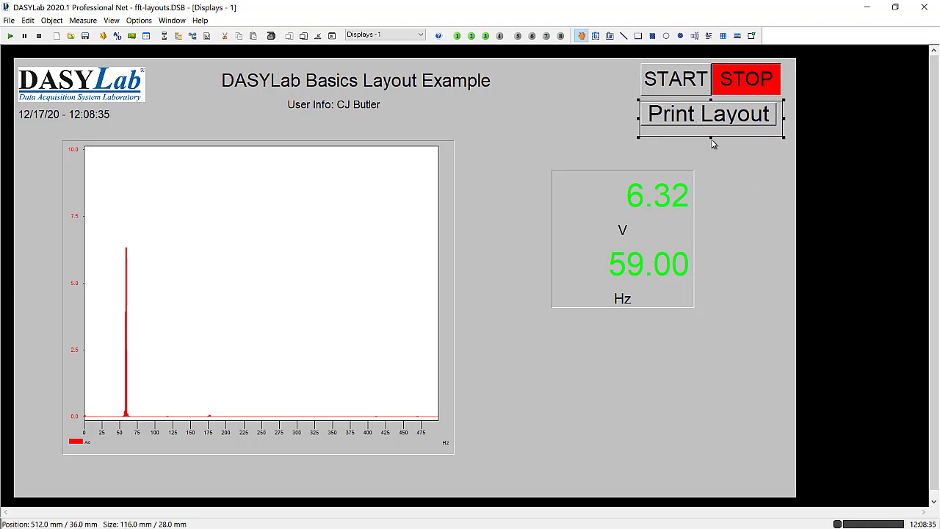
pyautogui.moveTo(711, 138)
pyautogui.mouseDown()
pyautogui.moveTo(712, 153)
pyautogui.moveTo(709, 131)
pyautogui.mouseUp()
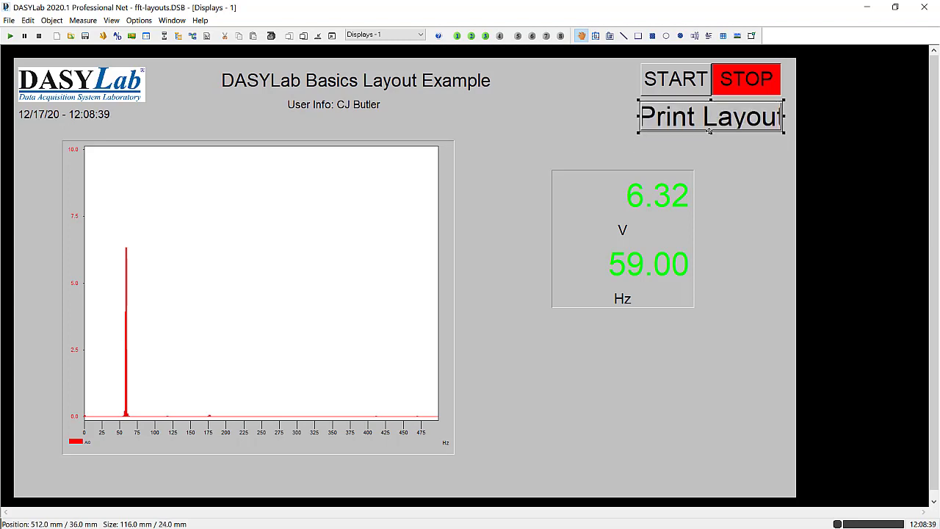
pyautogui.click(739, 145)
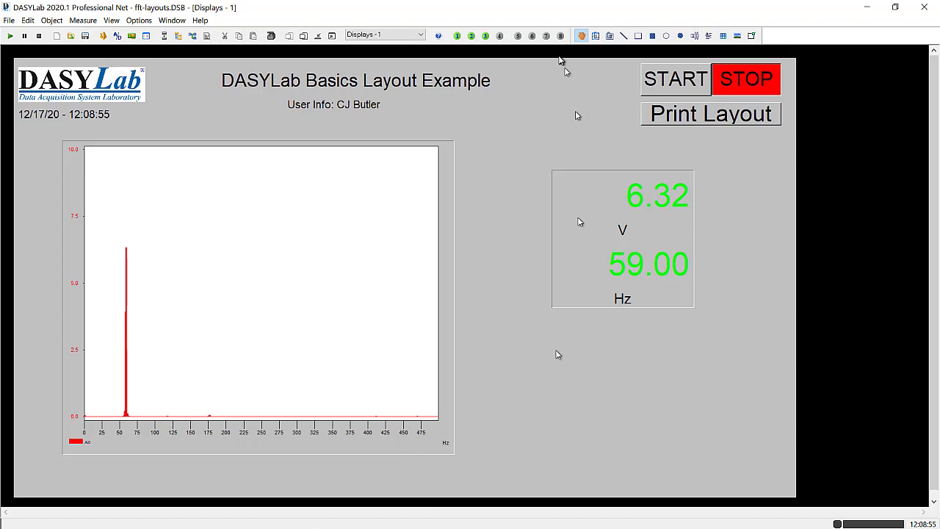
# - Set the mouse use for all layouts to "Only to operate instruments" in the global layout settings
pyautogui.click(653, 82)
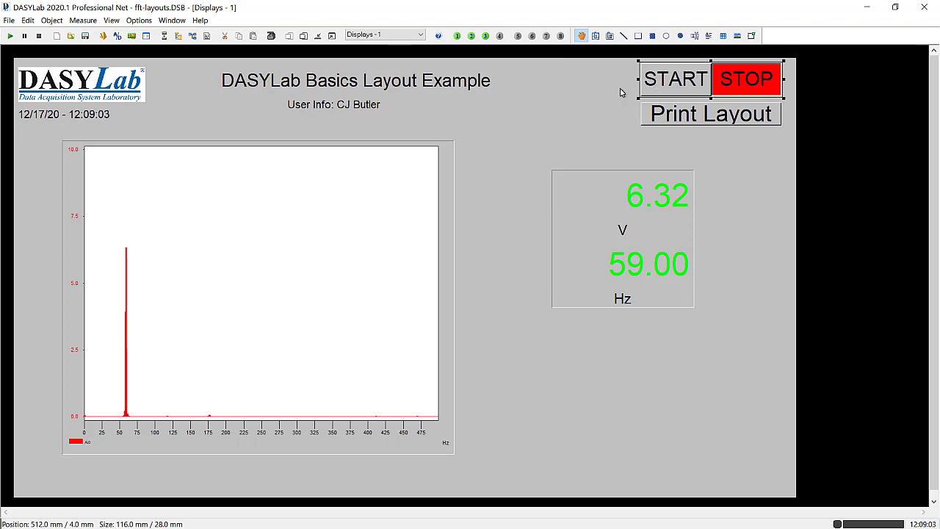
pyautogui.click(575, 95)
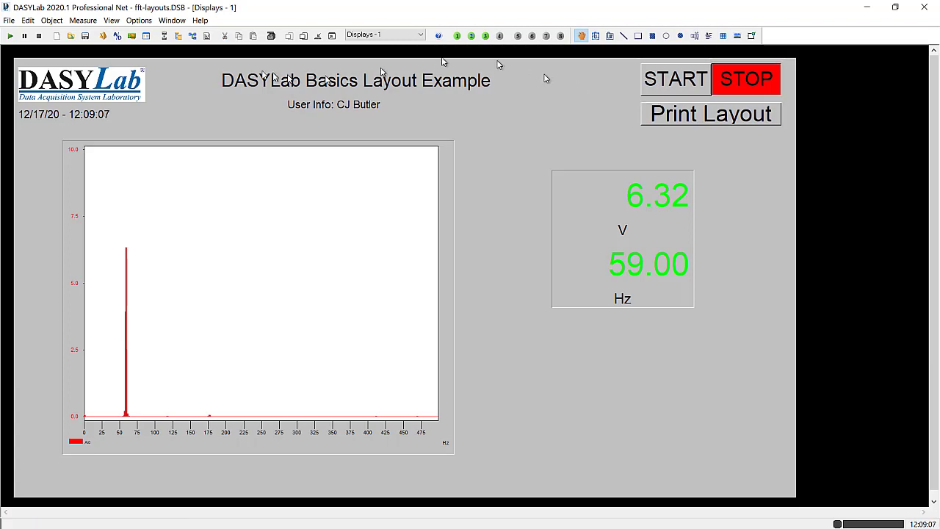
pyautogui.click(140, 20)
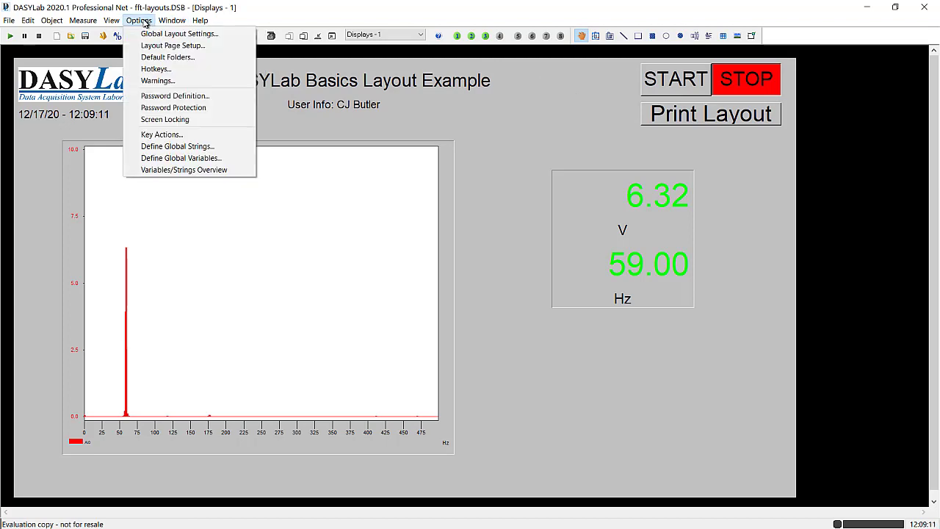
pyautogui.click(143, 34)
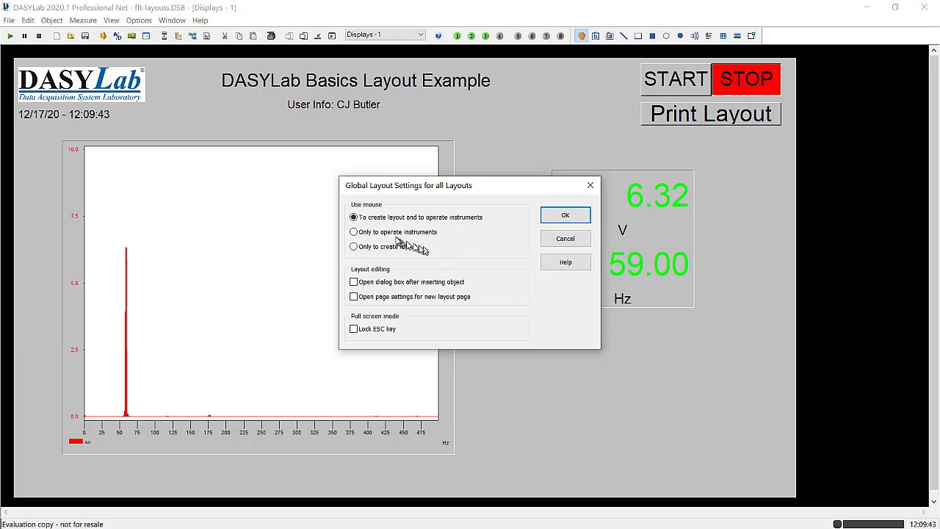
pyautogui.click(358, 234)
pyautogui.click(558, 215)
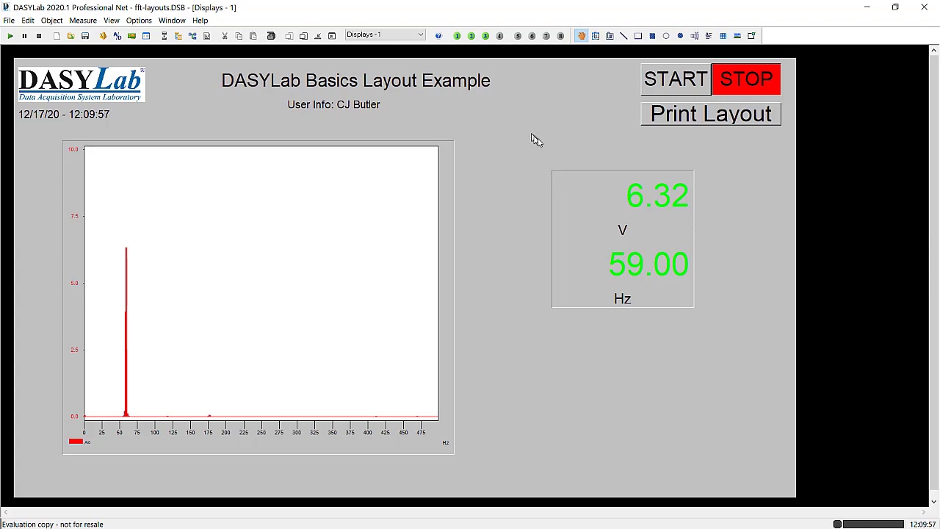
# - Start the measurement with the layout's START switch, accept the existing user information, and stop it with STOP
pyautogui.click(668, 83)
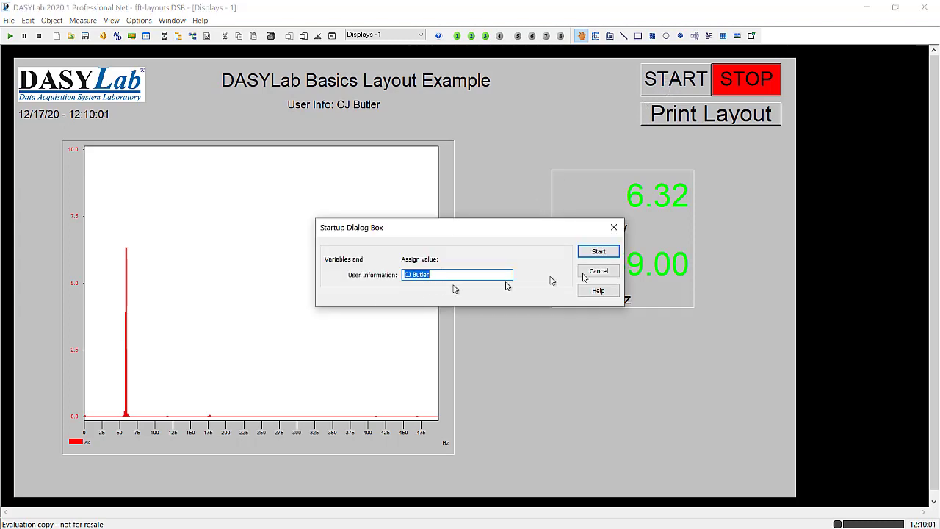
pyautogui.click(599, 254)
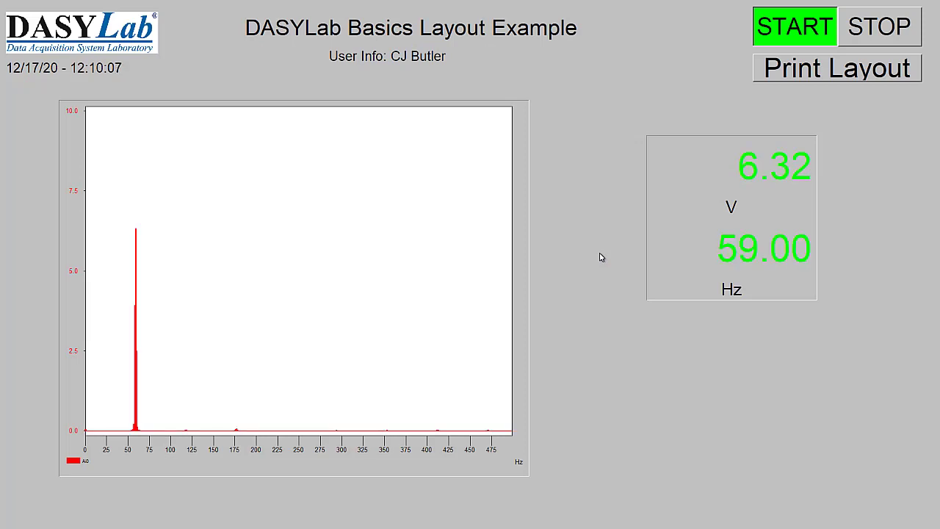
pyautogui.click(897, 34)
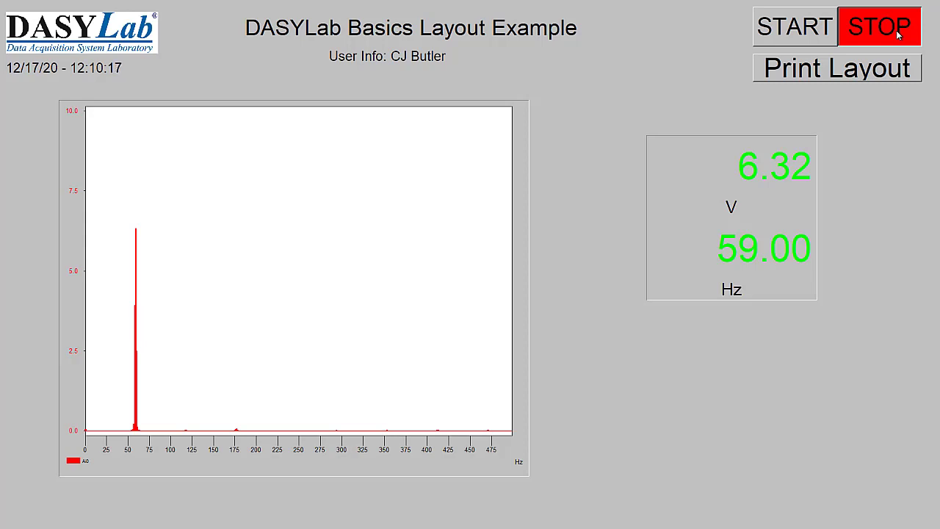
# - Restart the measurement from the full-screen layout with the same user information and stop it again
pyautogui.click(789, 32)
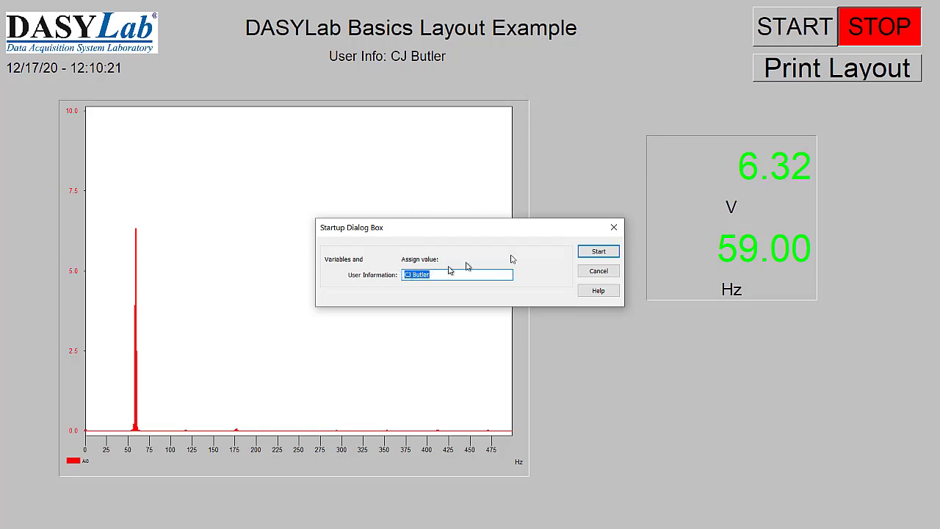
pyautogui.click(591, 253)
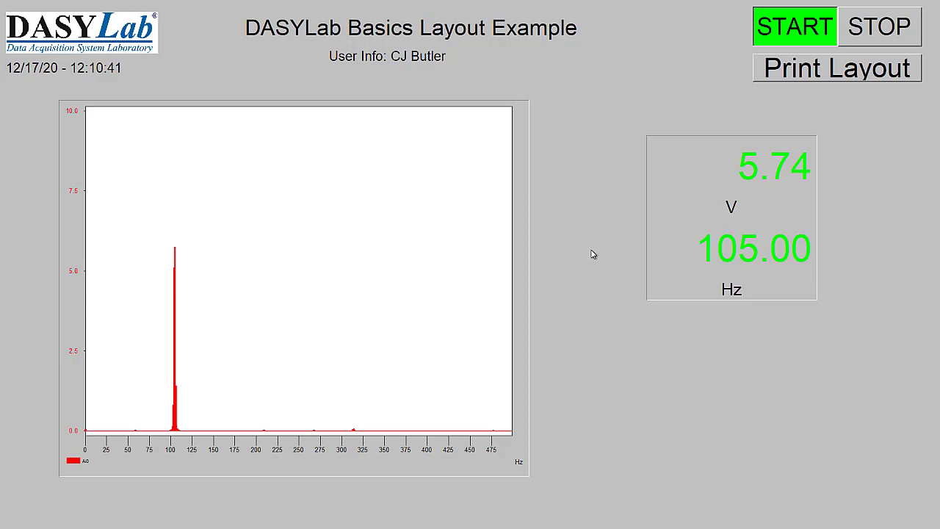
pyautogui.click(886, 27)
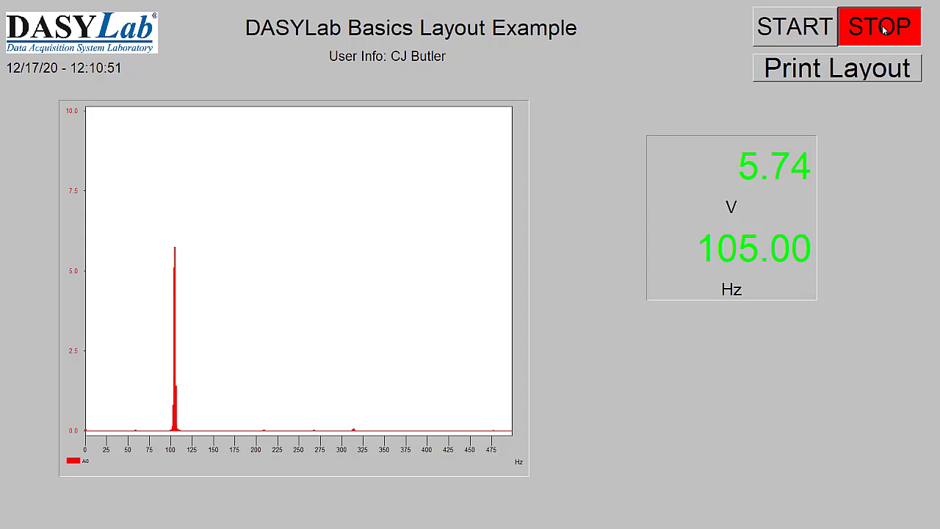
pyautogui.click(884, 28)
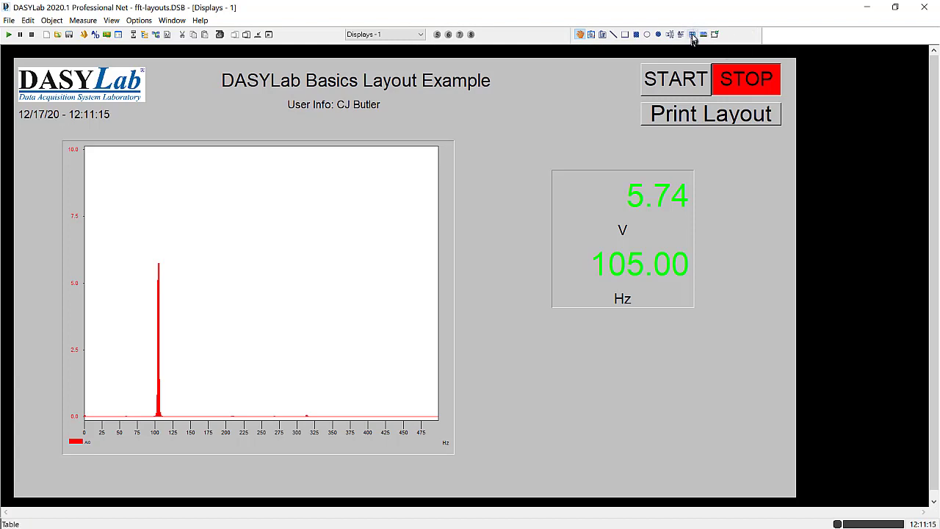
# - Set the mouse use for all layouts to "To create layout and to operate instruments" in the global layout settings
pyautogui.click(693, 35)
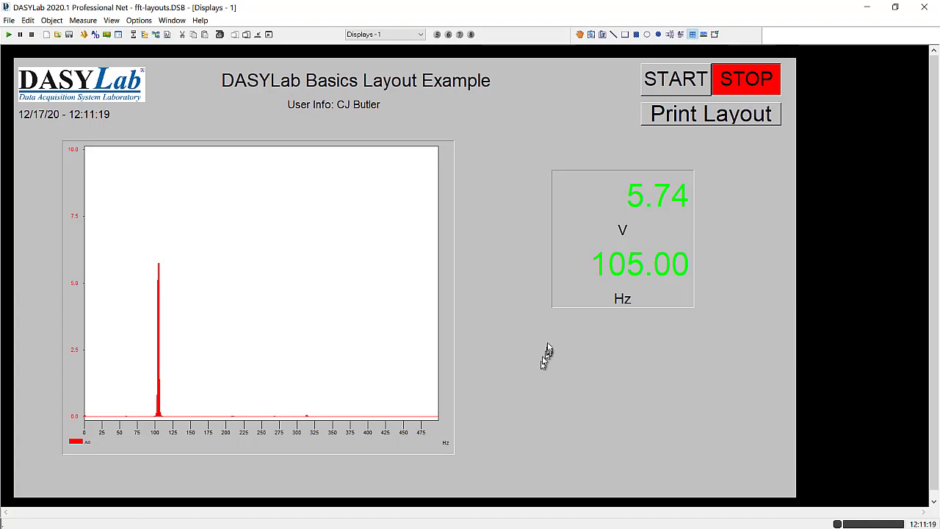
pyautogui.click(693, 35)
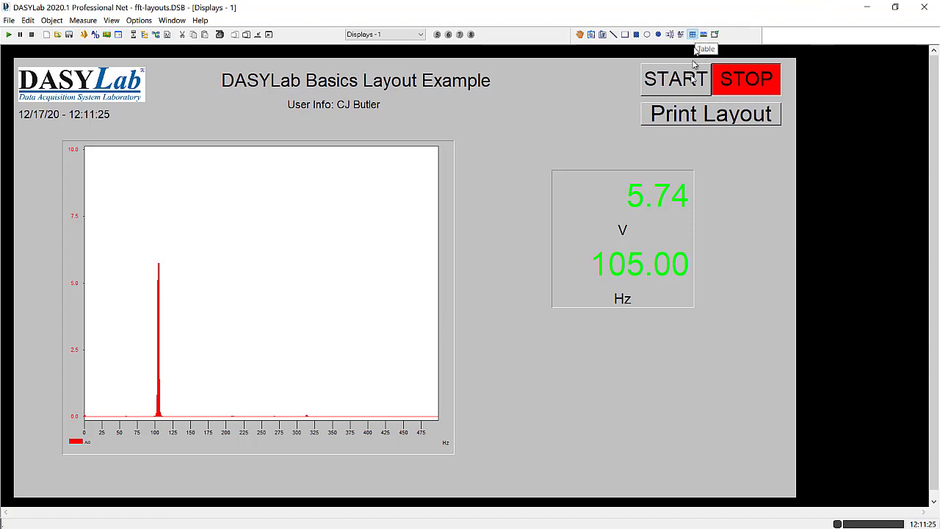
pyautogui.click(139, 20)
pyautogui.click(151, 33)
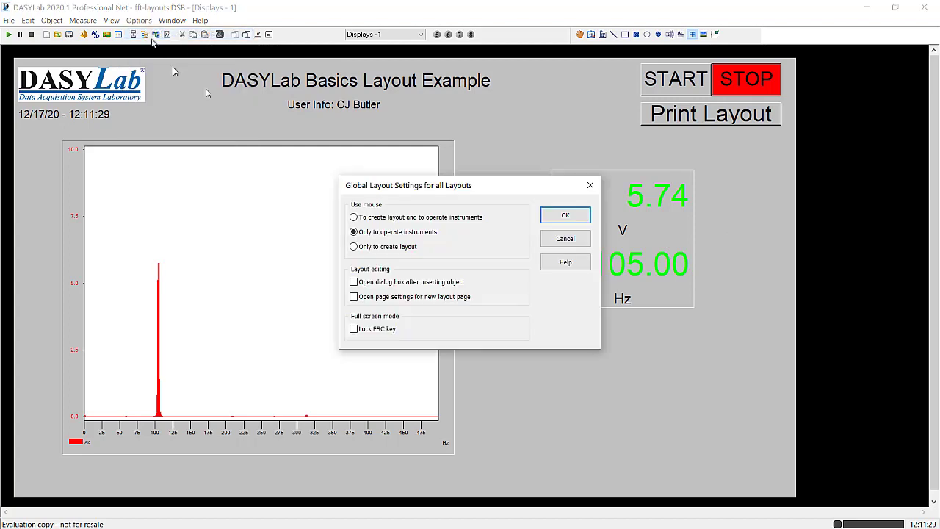
pyautogui.click(392, 217)
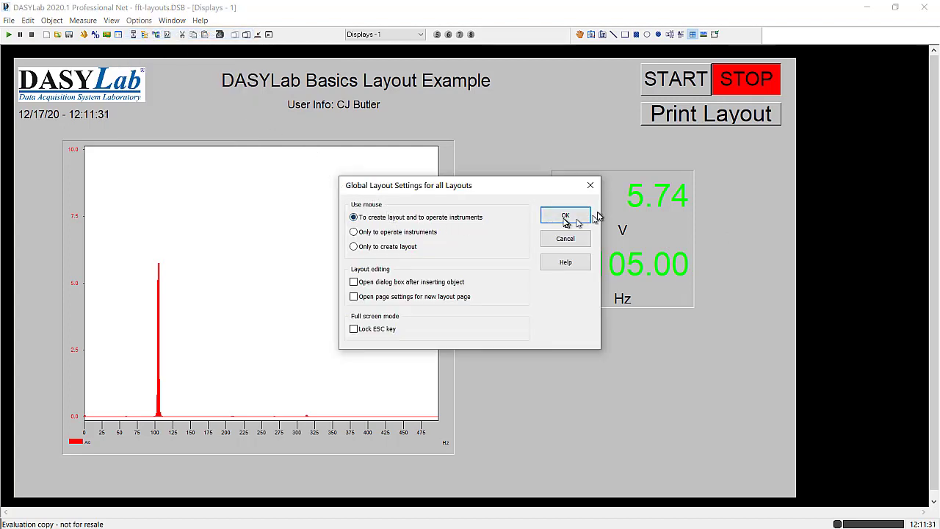
pyautogui.click(562, 215)
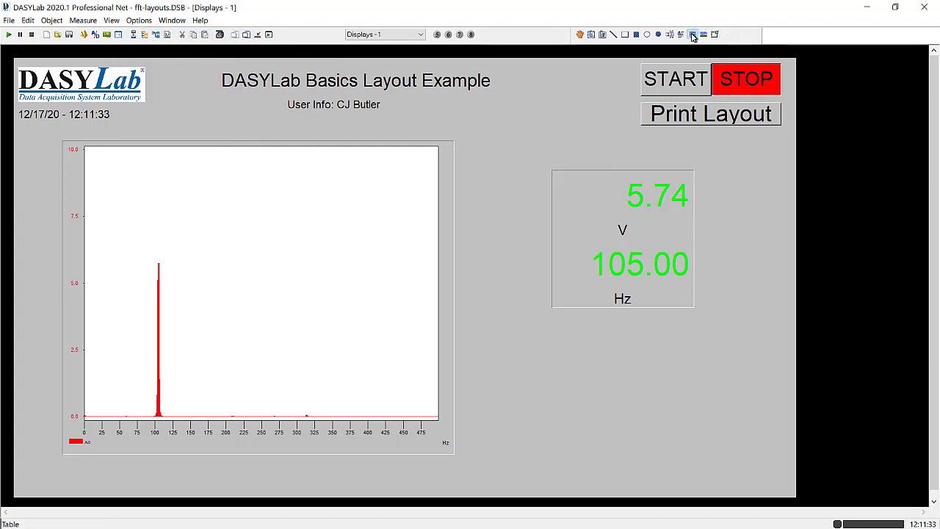
# - Insert a table about 112 by 32 mm below the digital meter and enter "Operator Information" in the cell at column 0, row 0
pyautogui.click(692, 37)
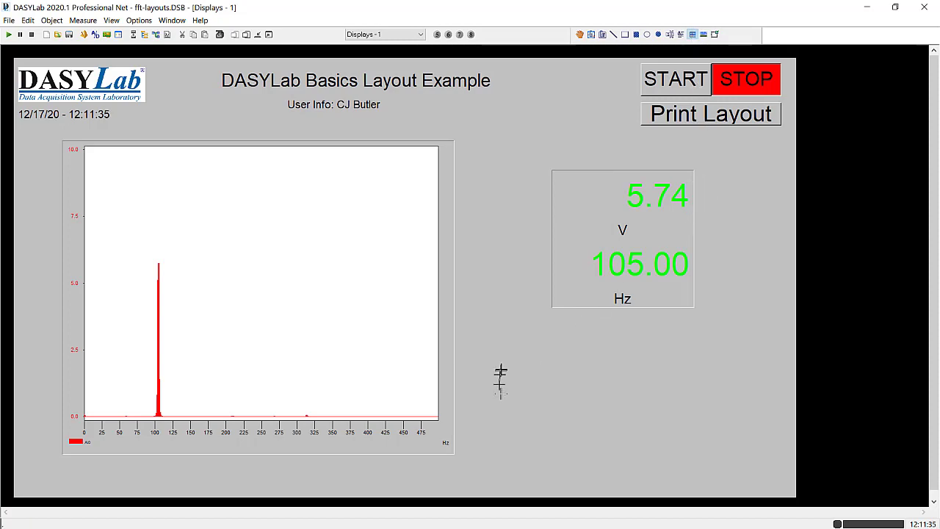
pyautogui.moveTo(550, 337); pyautogui.dragTo(690, 375)
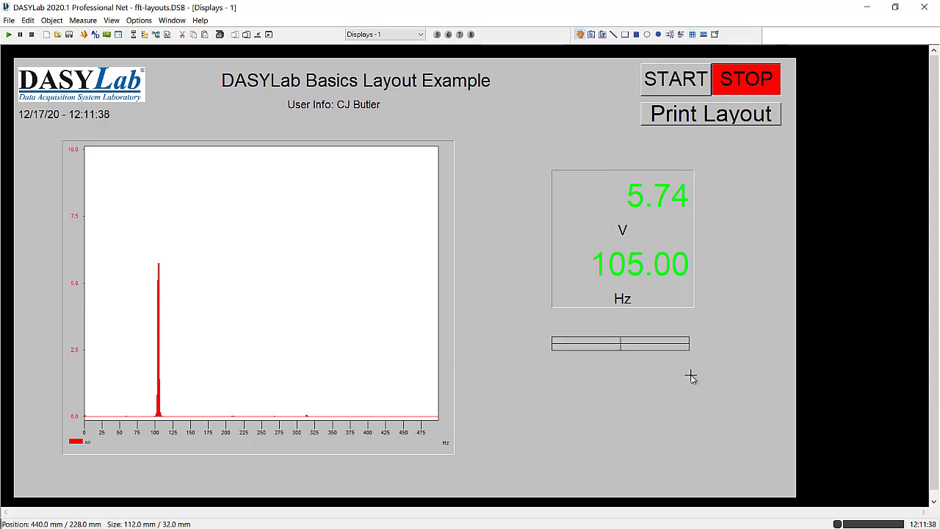
pyautogui.rightClick(617, 344)
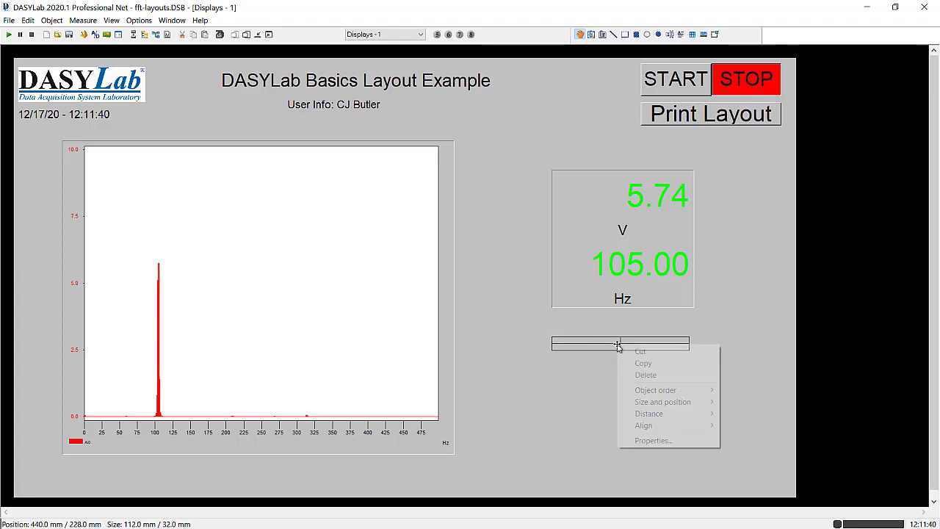
pyautogui.click(634, 441)
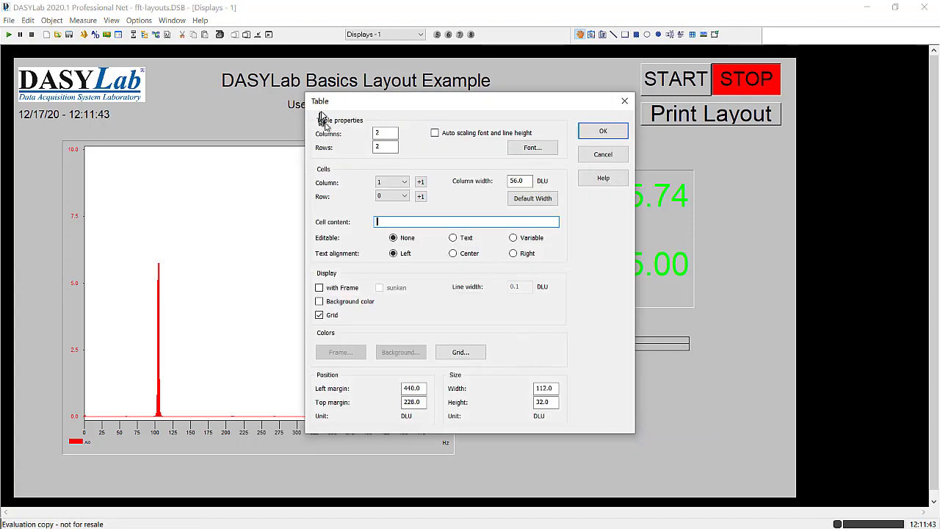
pyautogui.click(393, 183)
pyautogui.click(385, 192)
pyautogui.write('ion')
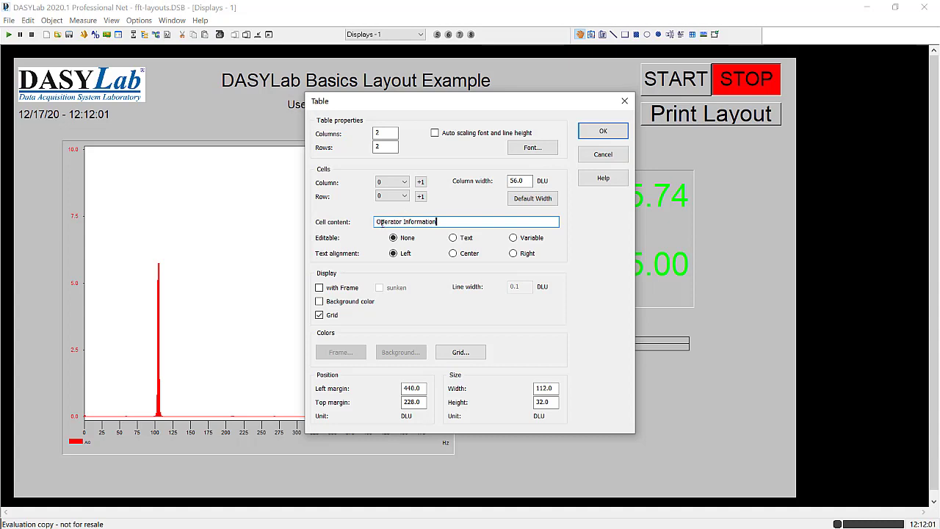
# - Turn on auto scaling of font and line height for the table, and set the Operator Information cell's editable option to None
pyautogui.click(514, 239)
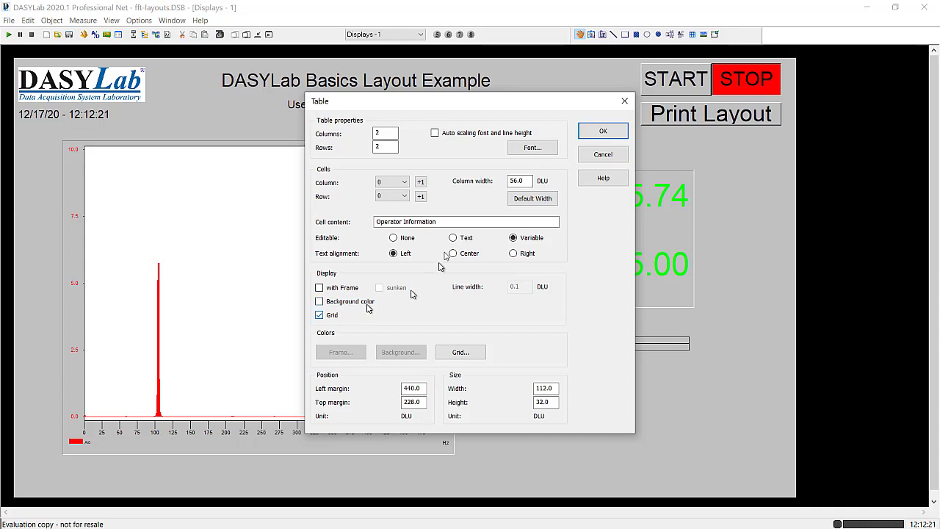
pyautogui.click(435, 133)
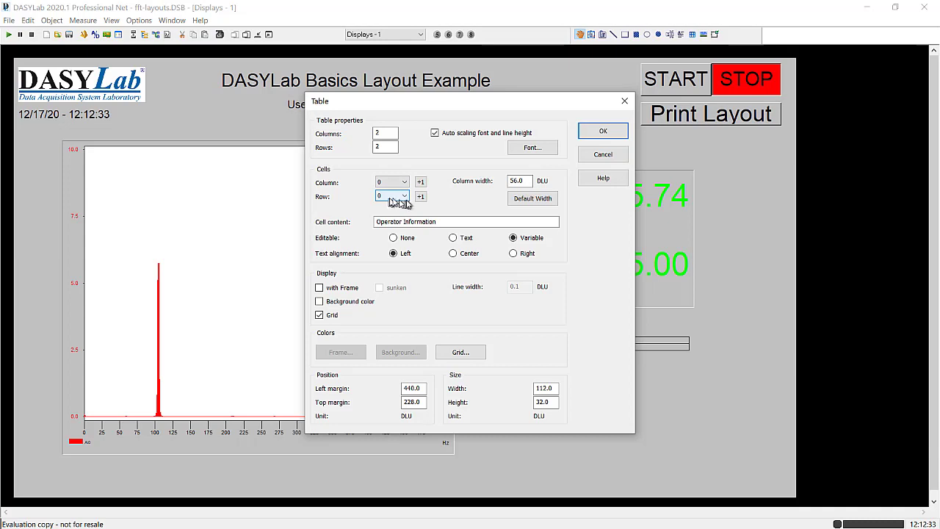
pyautogui.click(420, 183)
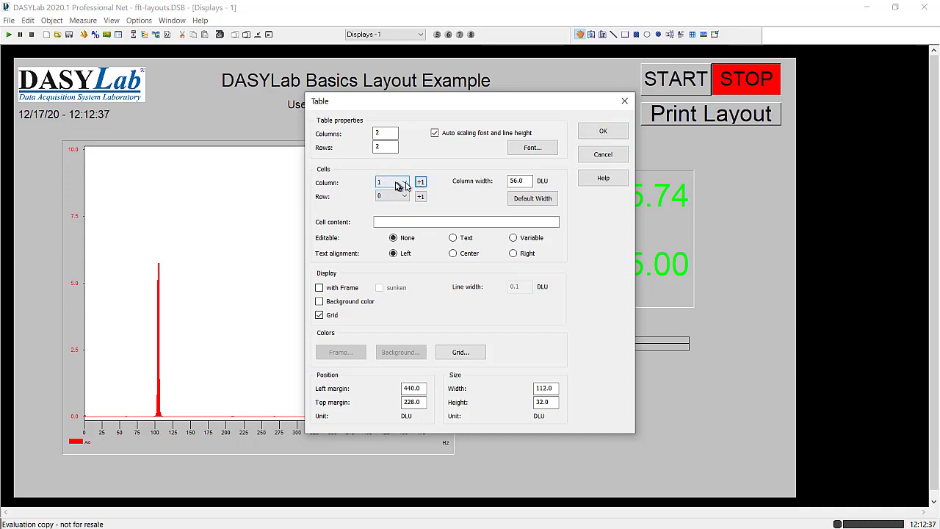
pyautogui.click(386, 222)
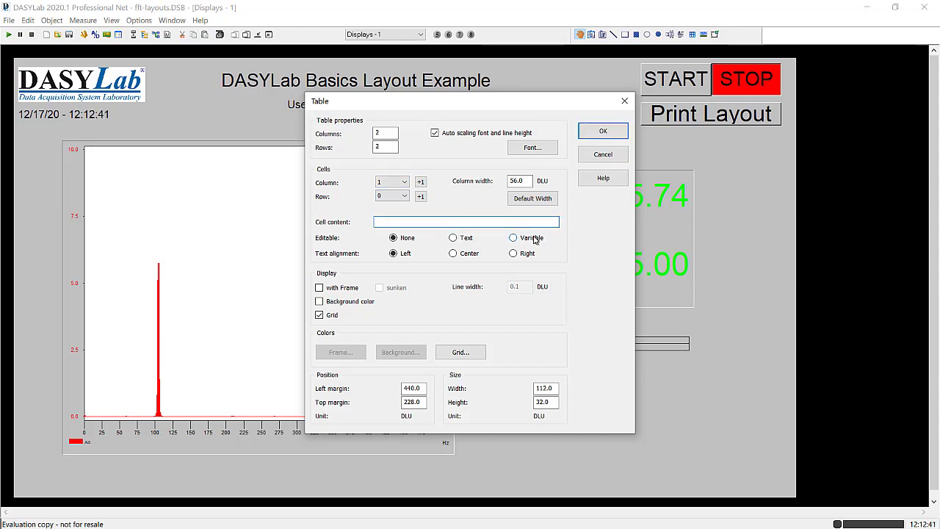
pyautogui.click(393, 182)
pyautogui.click(390, 193)
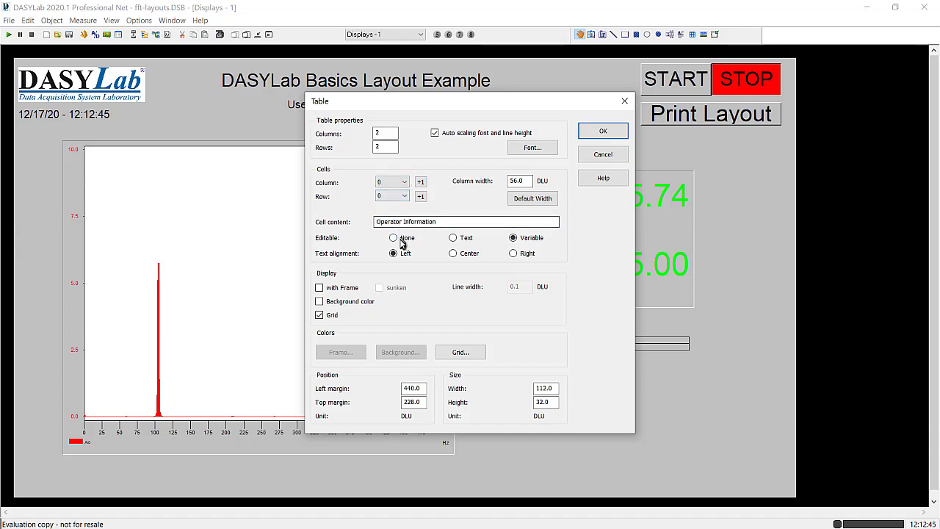
# - Make the cell at column 1, row 0 editable as Variable and fill it with the global string OPER_INFO
pyautogui.click(419, 181)
pyautogui.click(515, 238)
pyautogui.click(425, 221)
pyautogui.rightClick(425, 222)
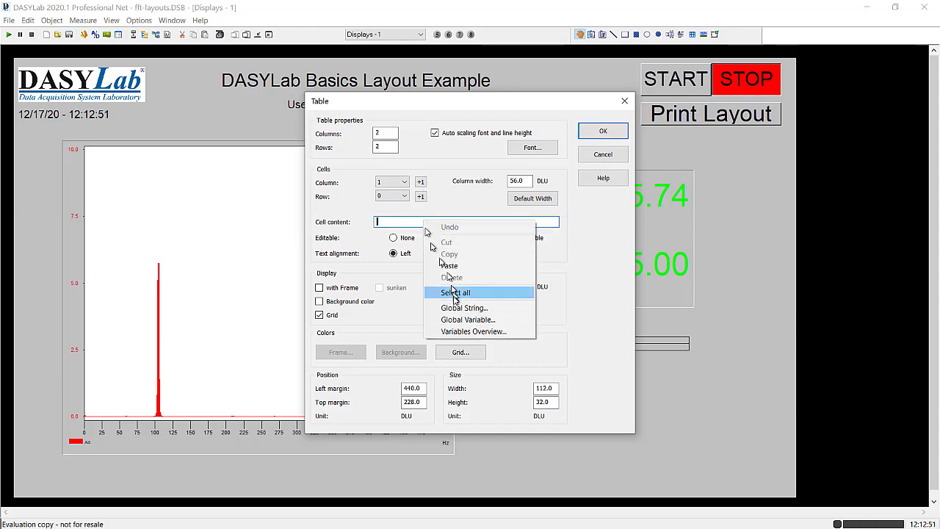
pyautogui.click(458, 308)
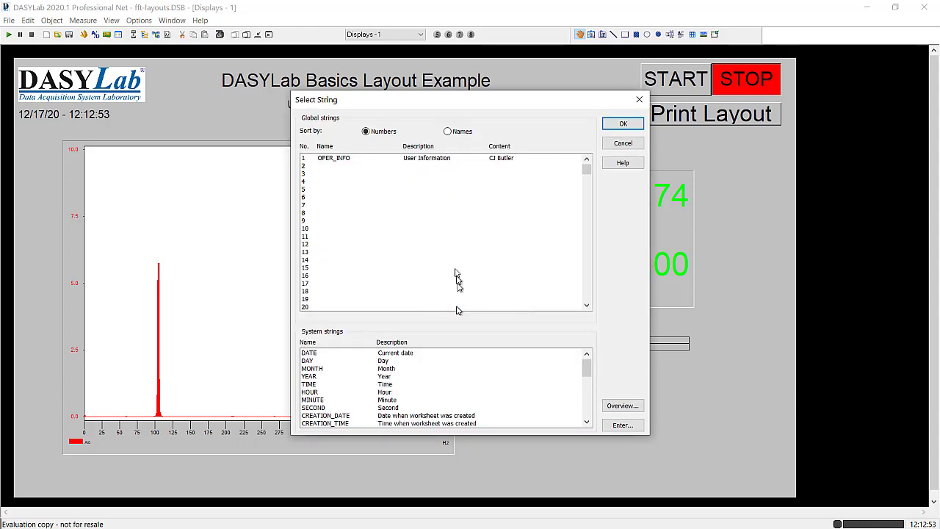
pyautogui.click(335, 160)
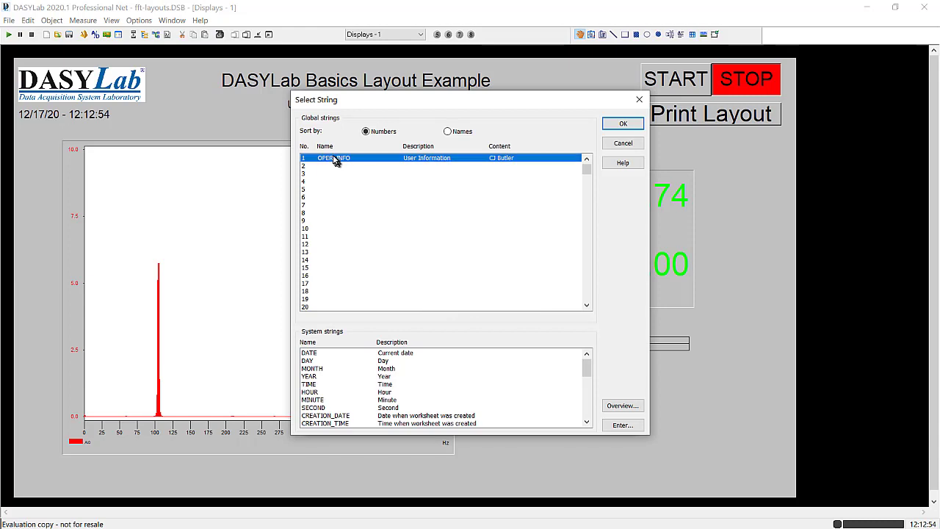
pyautogui.click(622, 123)
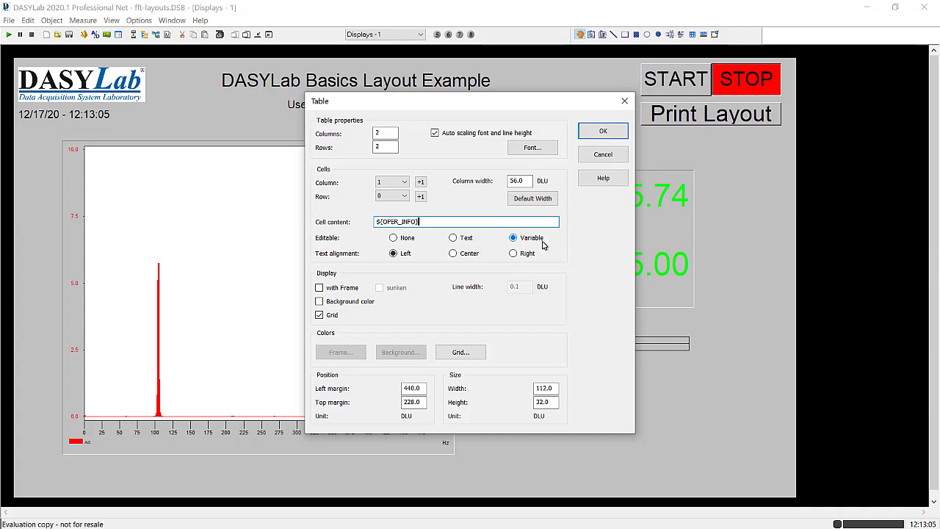
# - Step through the table's cells to review their contents and editable options, and apply the table properties
pyautogui.click(420, 182)
pyautogui.click(420, 196)
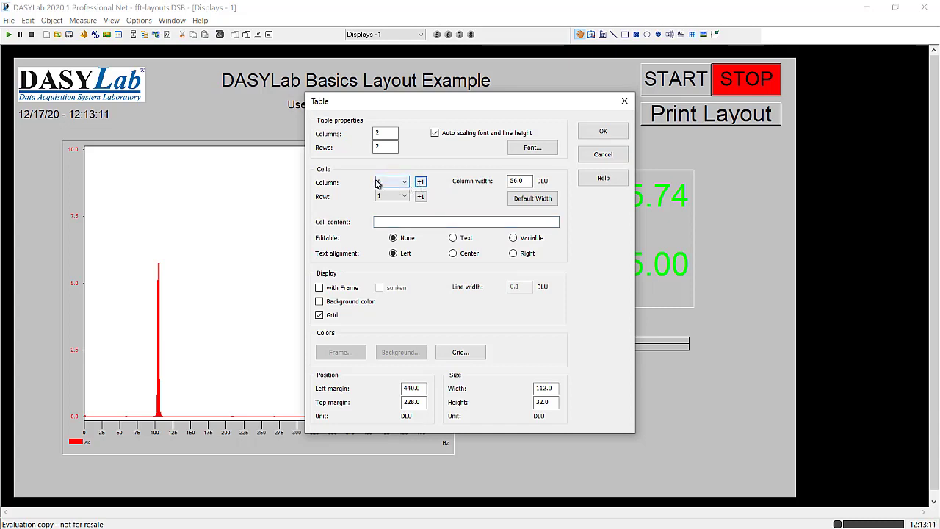
pyautogui.click(421, 196)
pyautogui.click(403, 182)
pyautogui.click(388, 190)
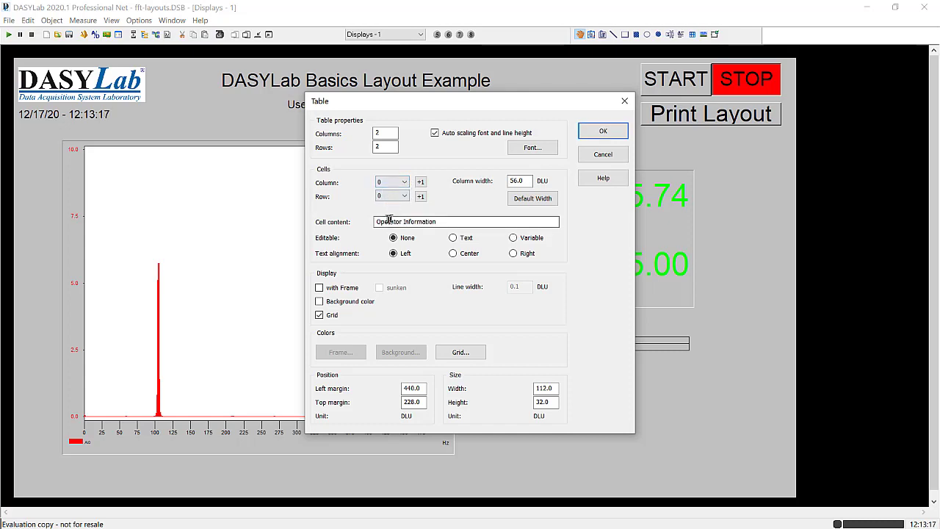
pyautogui.click(447, 222)
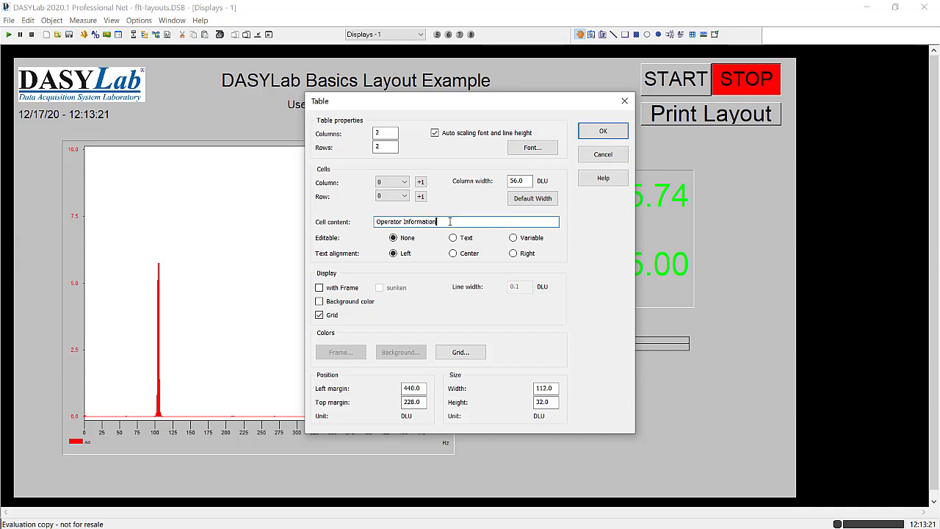
pyautogui.click(401, 183)
pyautogui.click(386, 199)
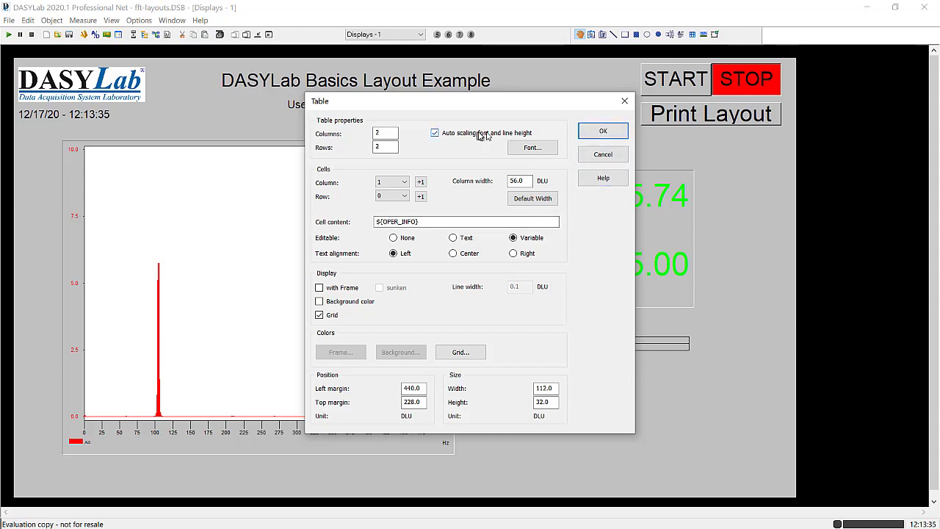
pyautogui.click(603, 131)
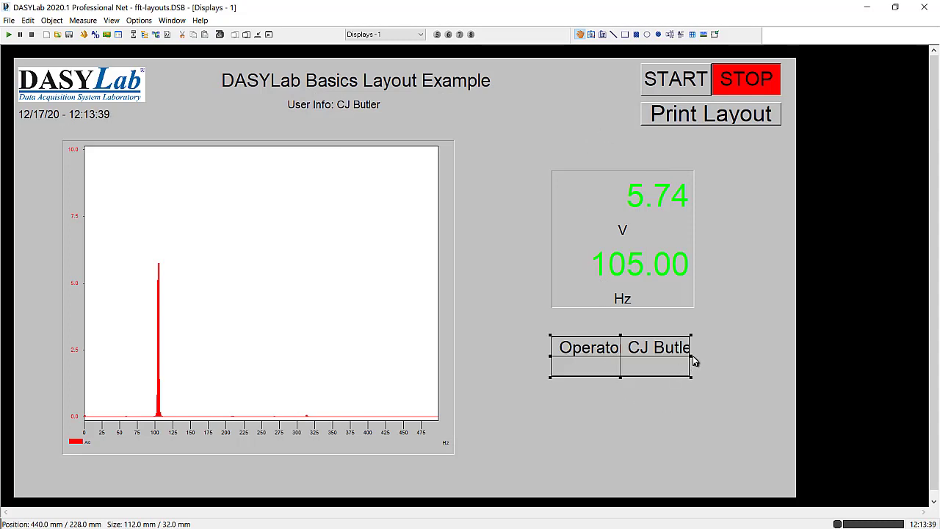
# - Resize the table on the layout to about 120 by 20 mm
pyautogui.moveTo(691, 355); pyautogui.dragTo(730, 355)
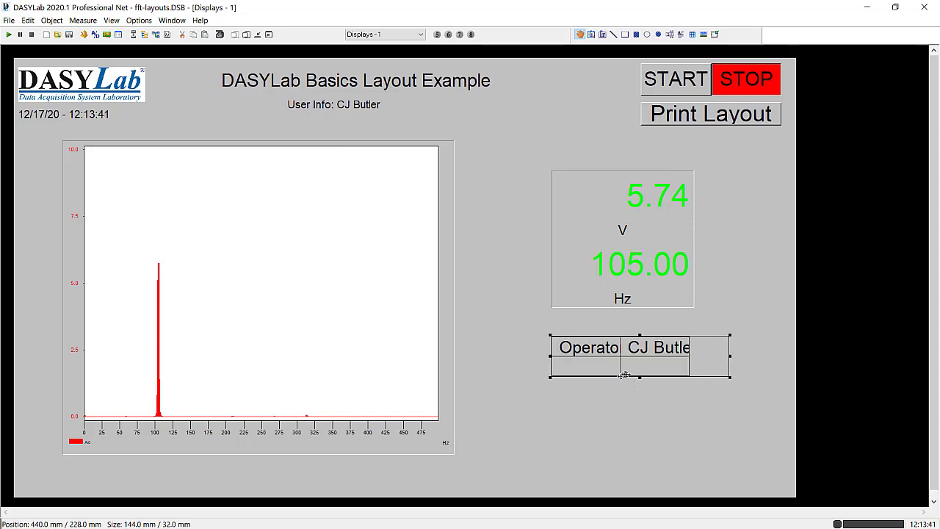
pyautogui.moveTo(639, 377); pyautogui.dragTo(639, 360)
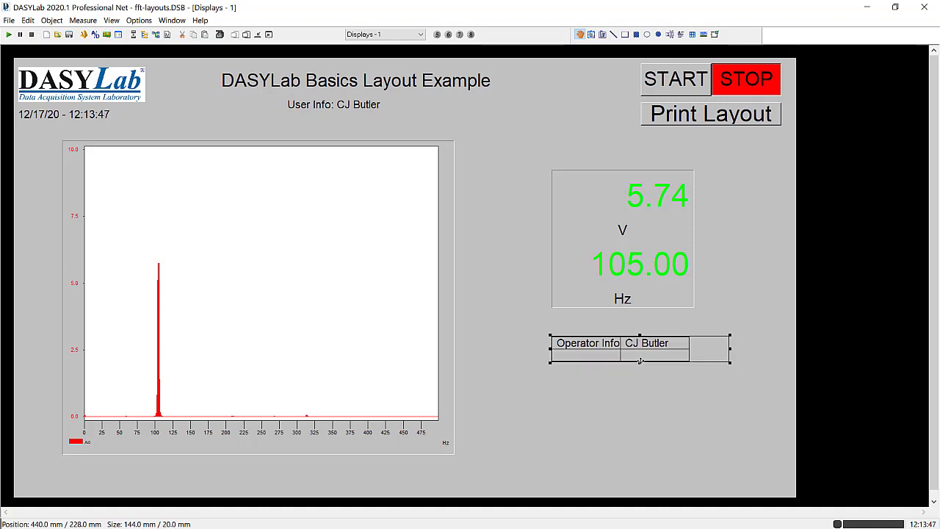
pyautogui.moveTo(729, 348); pyautogui.dragTo(701, 348)
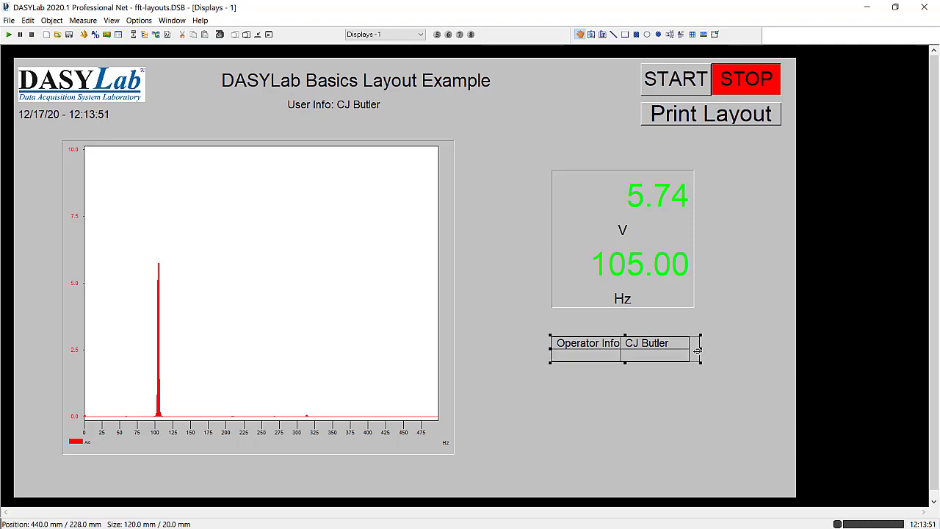
# - Check the auto scaling option for font and line height in the table's properties
pyautogui.doubleClick(638, 348)
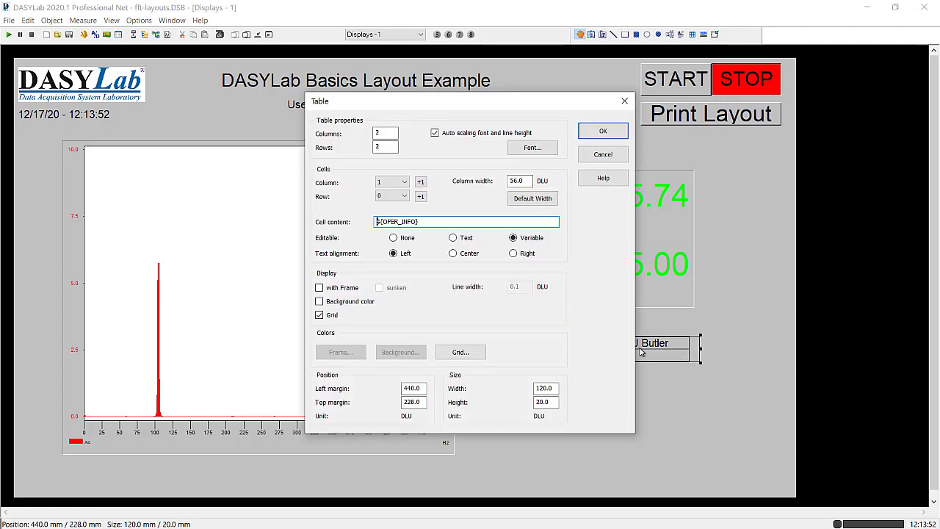
pyautogui.click(452, 135)
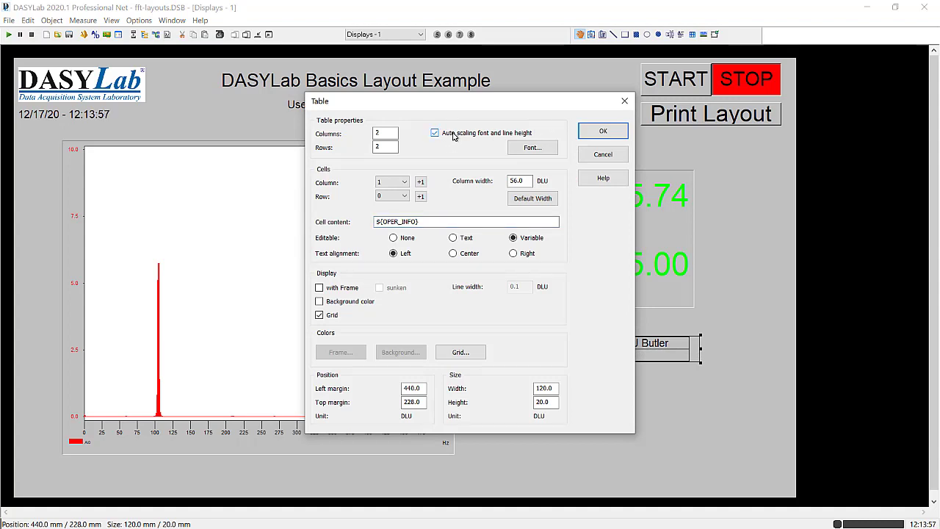
pyautogui.click(603, 132)
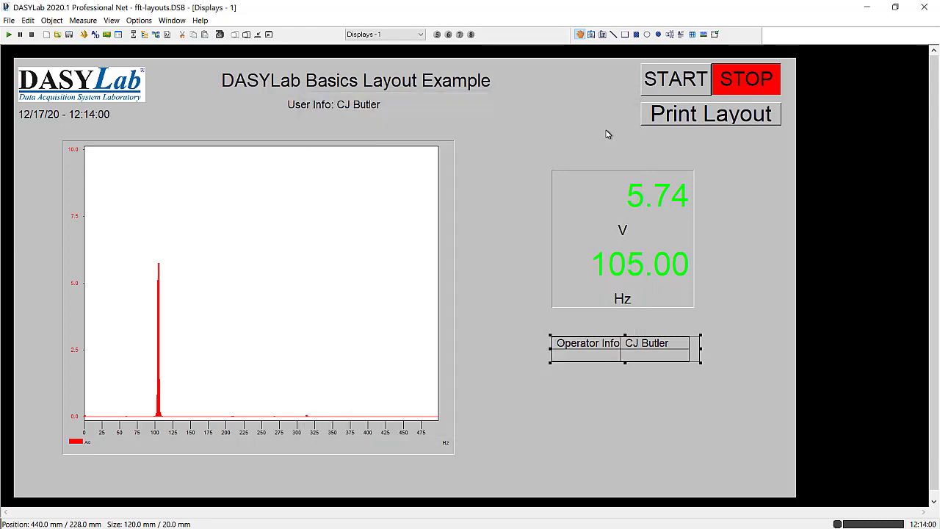
# - Increase the width of the table's OPER_INFO column and stretch the whole table wider
pyautogui.doubleClick(644, 345)
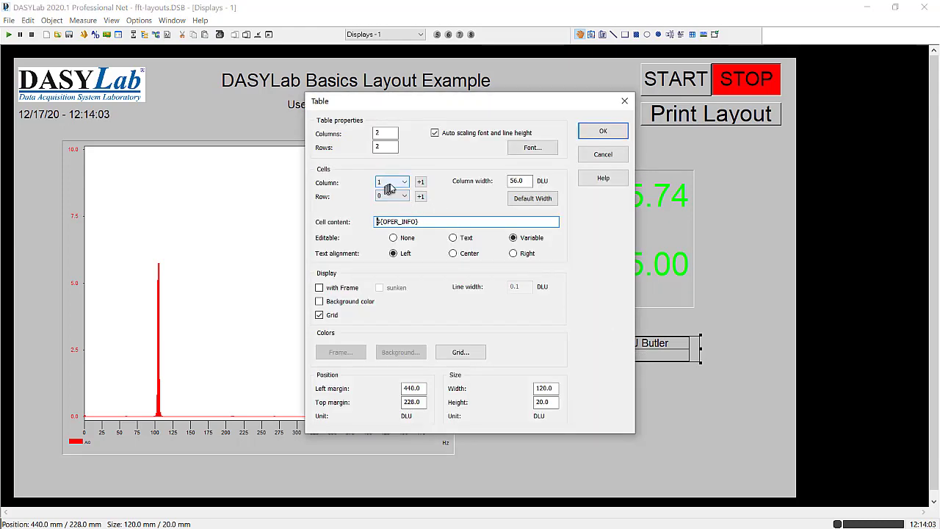
pyautogui.click(524, 180)
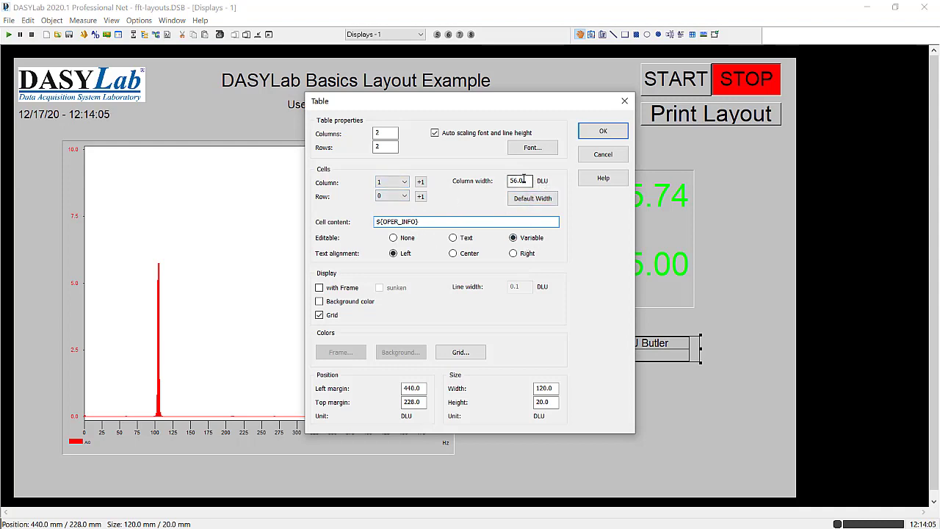
pyautogui.moveTo(523, 180); pyautogui.dragTo(498, 189)
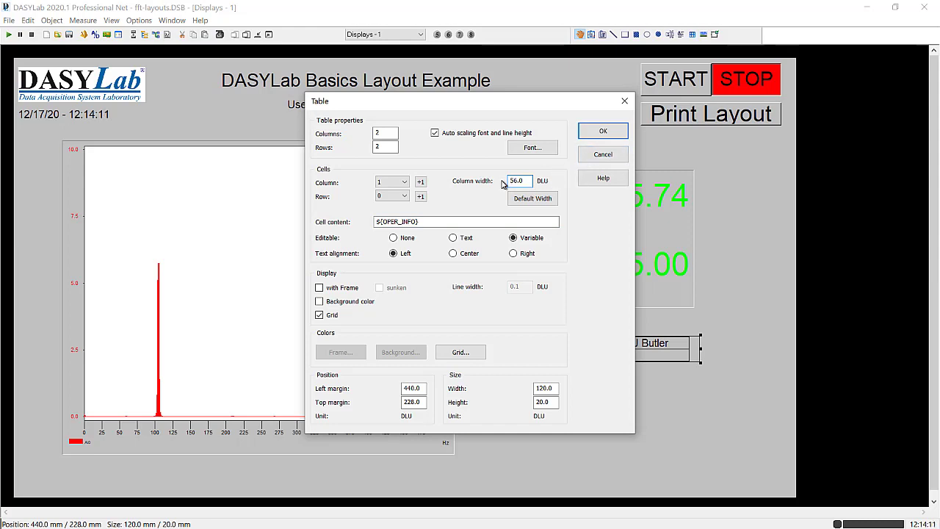
pyautogui.moveTo(530, 179); pyautogui.dragTo(491, 187)
pyautogui.write('45')
pyautogui.click(588, 134)
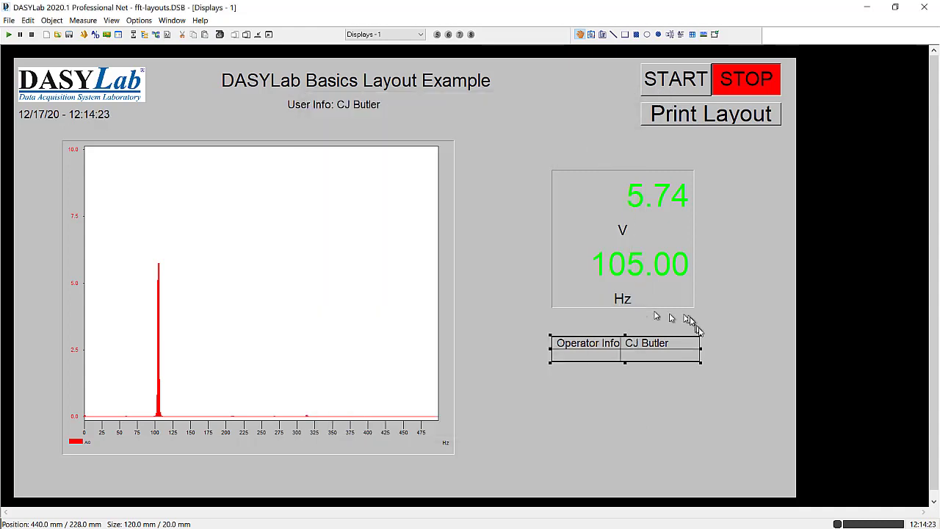
pyautogui.moveTo(700, 349); pyautogui.dragTo(741, 350)
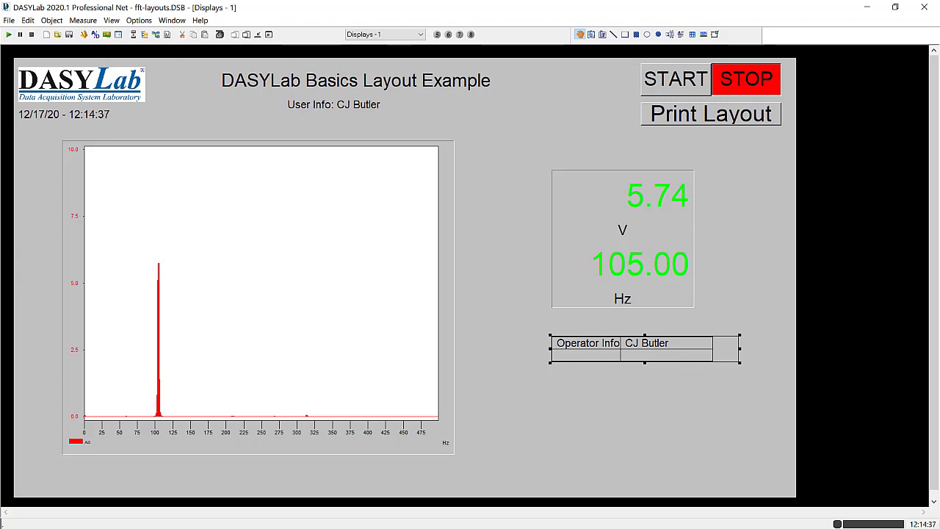
# - Start the measurement with the startup dialog's User Information variable set to XXXX
pyautogui.click(9, 37)
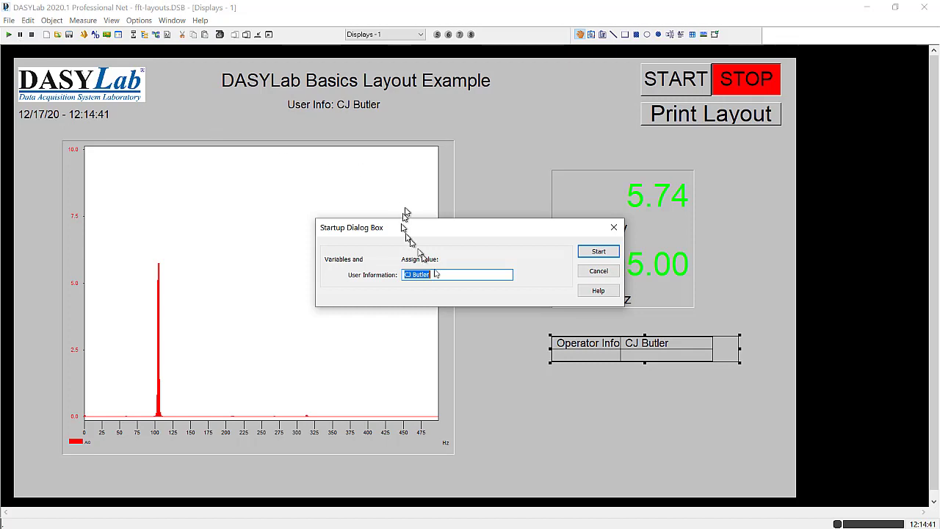
pyautogui.write('XXXX')
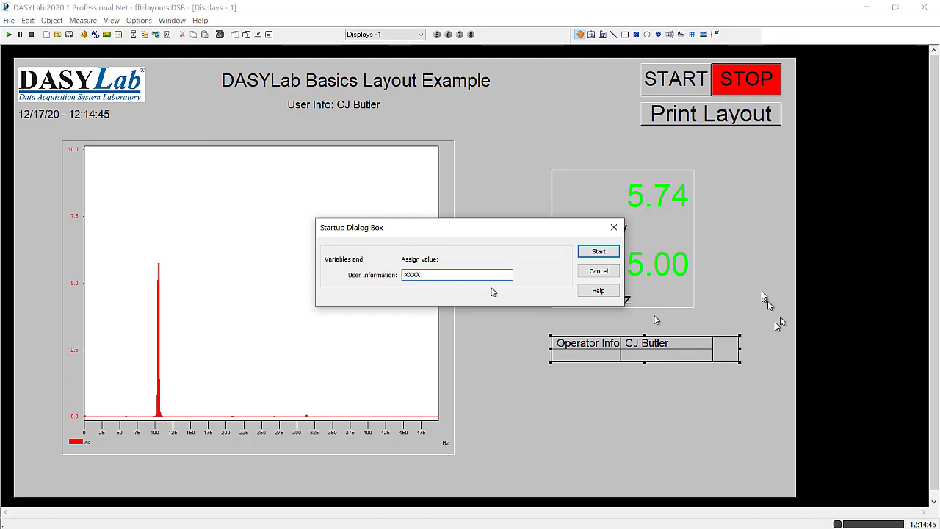
pyautogui.click(599, 252)
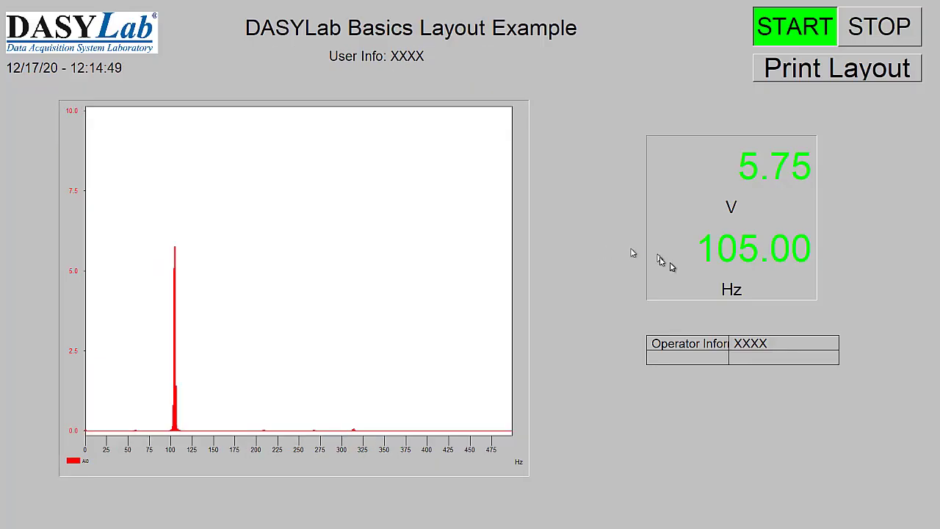
# - Replace the operator information value in the running layout's table with the operator's surname followed by "Training", and stop the measurement
pyautogui.click(760, 343)
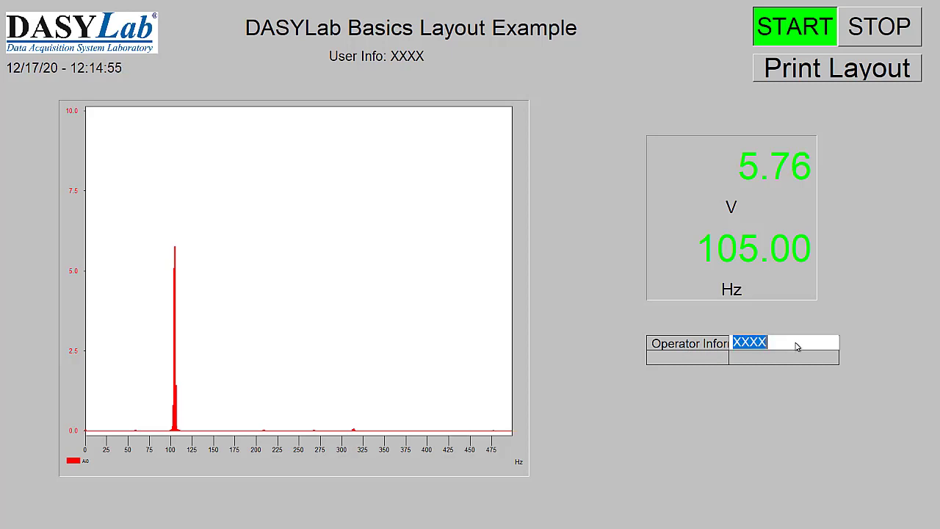
pyautogui.press('BackSpace')
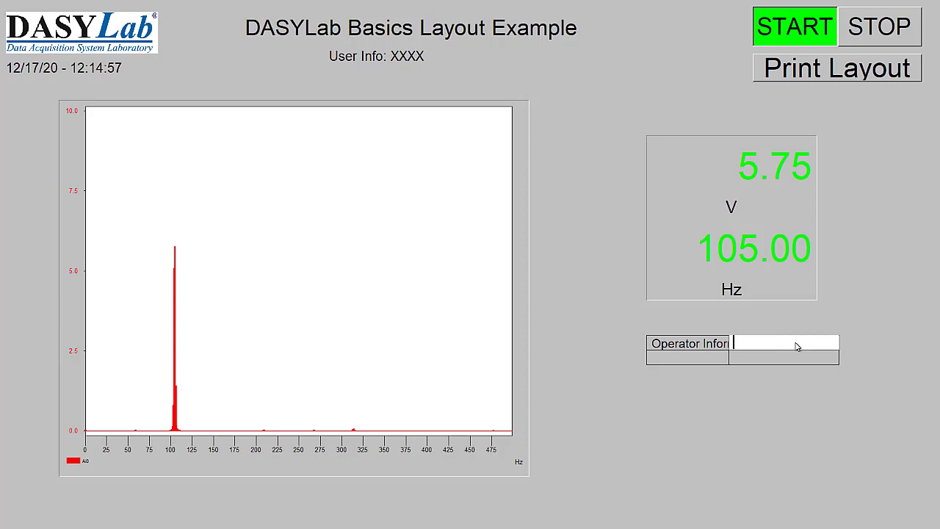
pyautogui.write('Butler Traininig')
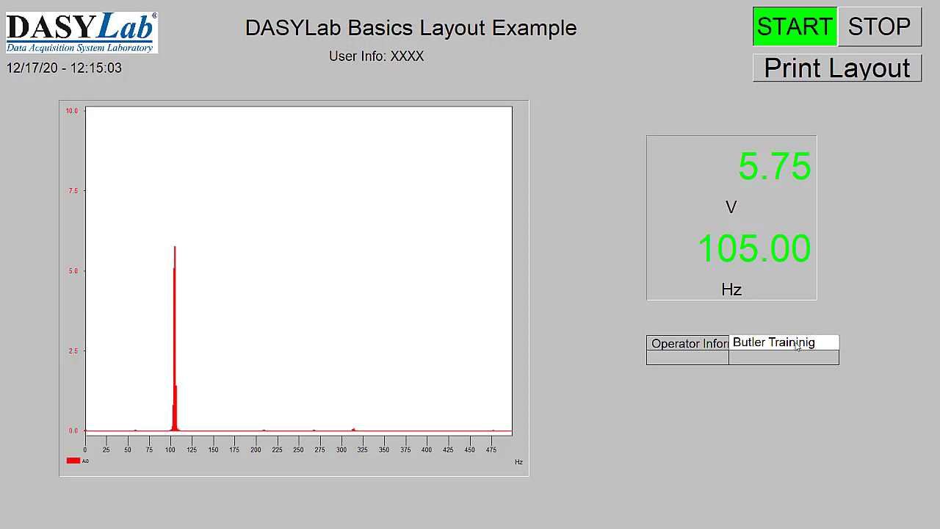
pyautogui.press('BackSpace')
pyautogui.press('BackSpace')
pyautogui.write('g')
pyautogui.press('Return')
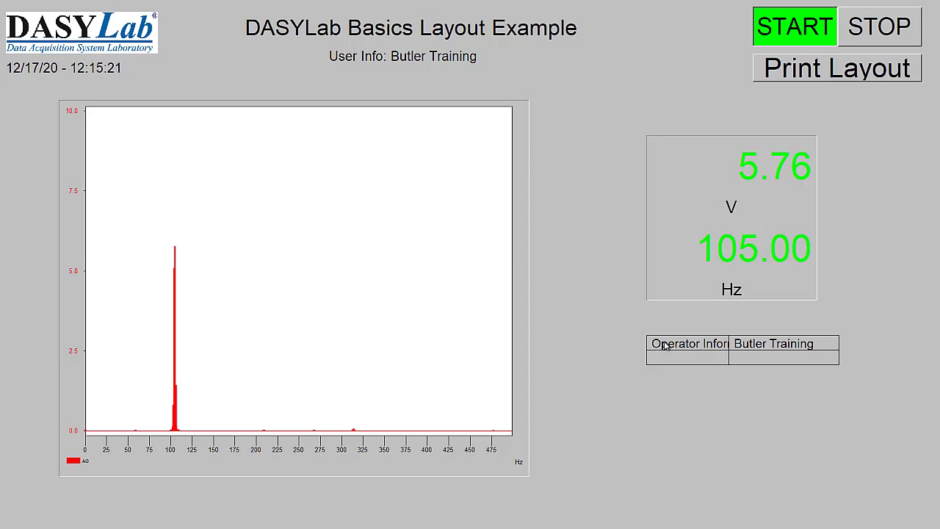
pyautogui.click(884, 31)
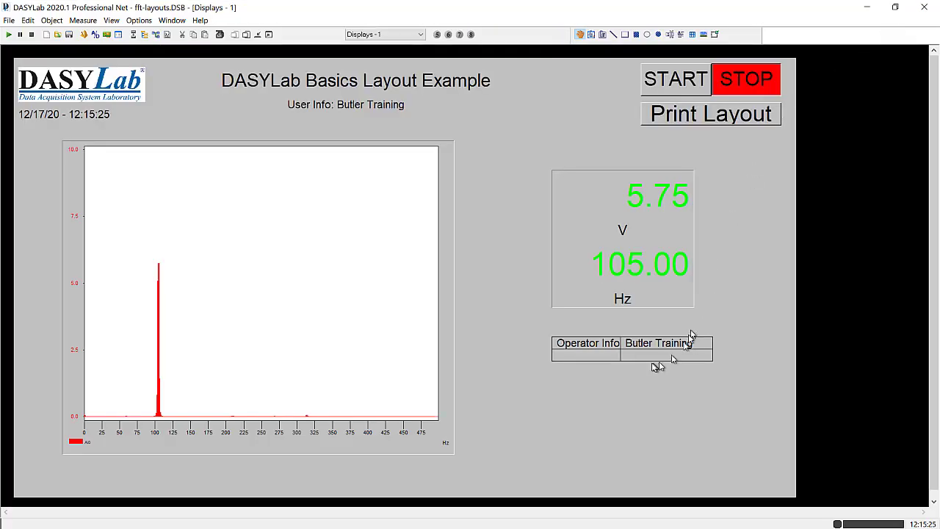
# - Resize the operator information table on the layout to about 172 by 12 mm
pyautogui.click(649, 356)
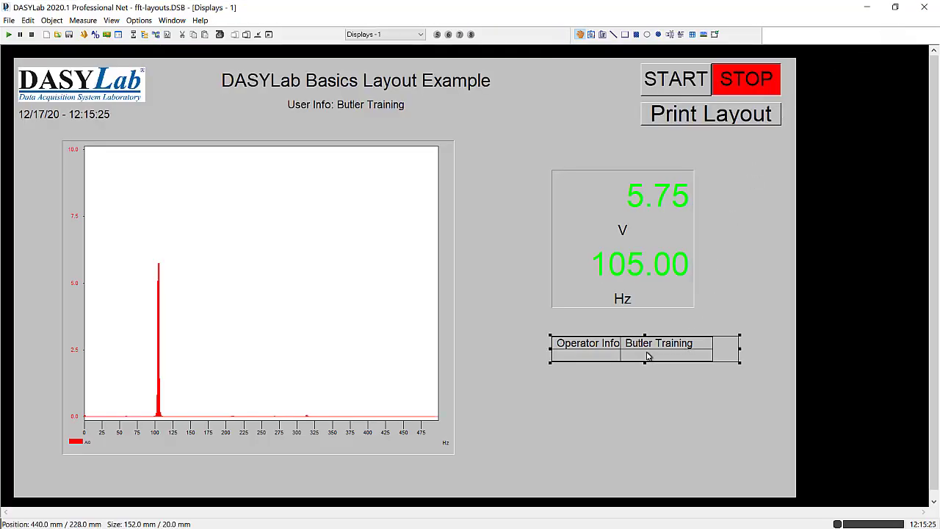
pyautogui.doubleClick(648, 356)
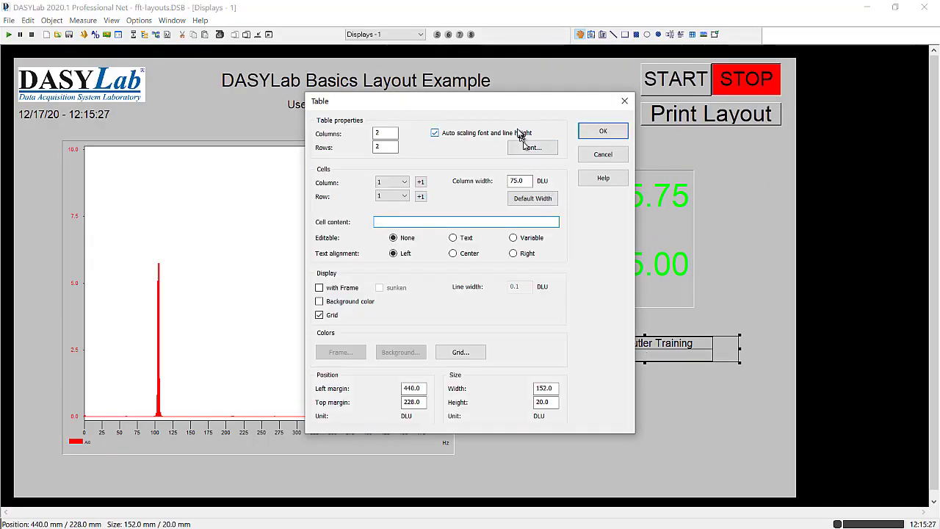
pyautogui.click(614, 133)
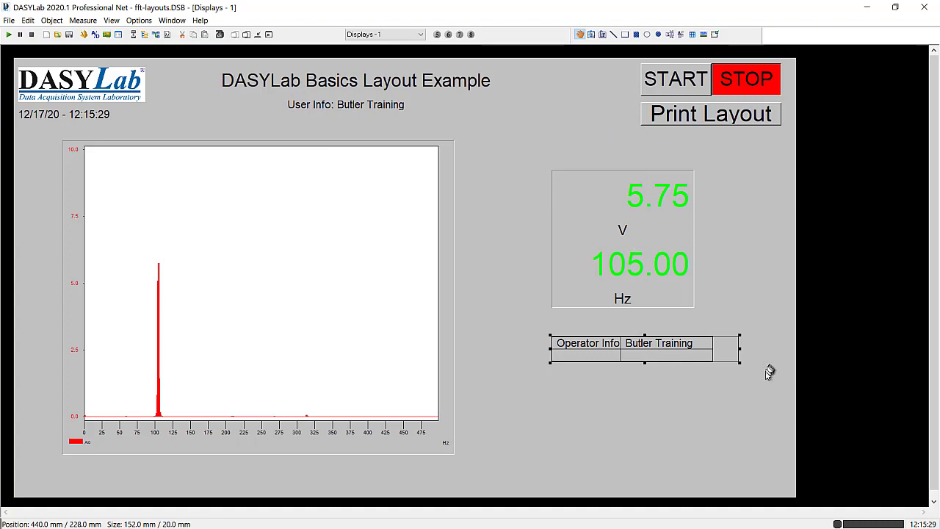
pyautogui.moveTo(740, 349); pyautogui.dragTo(764, 348)
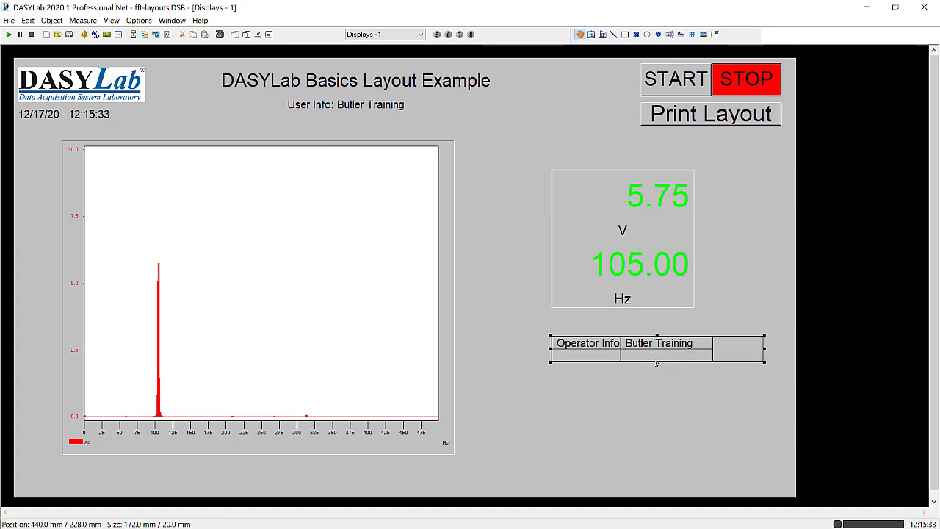
pyautogui.moveTo(656, 361); pyautogui.dragTo(658, 353)
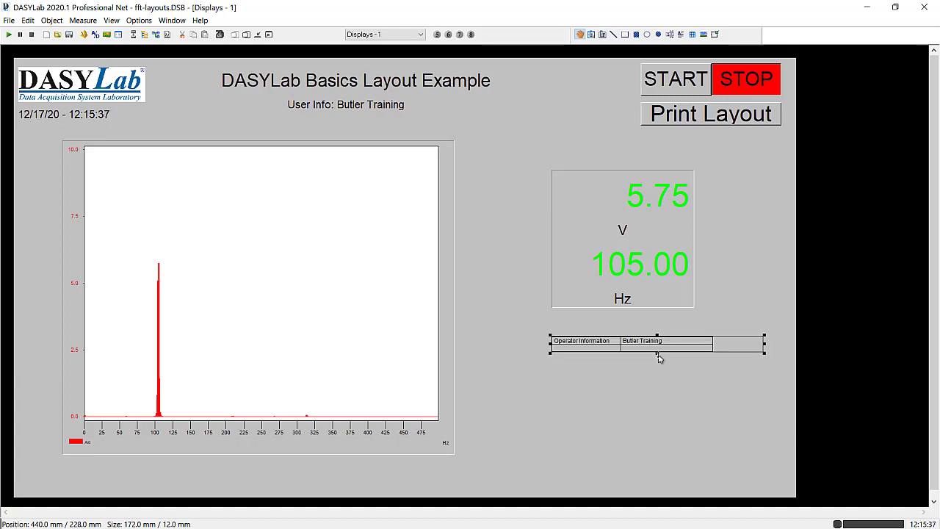
pyautogui.click(656, 377)
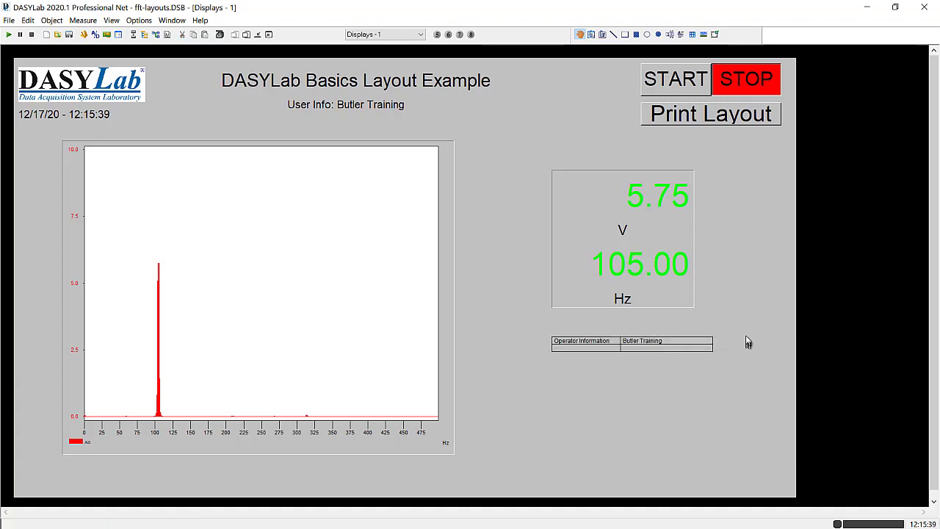
# - Turn off auto scaling of font and line height for the table and set its font size to 20
pyautogui.doubleClick(628, 348)
pyautogui.click(453, 133)
pyautogui.click(533, 149)
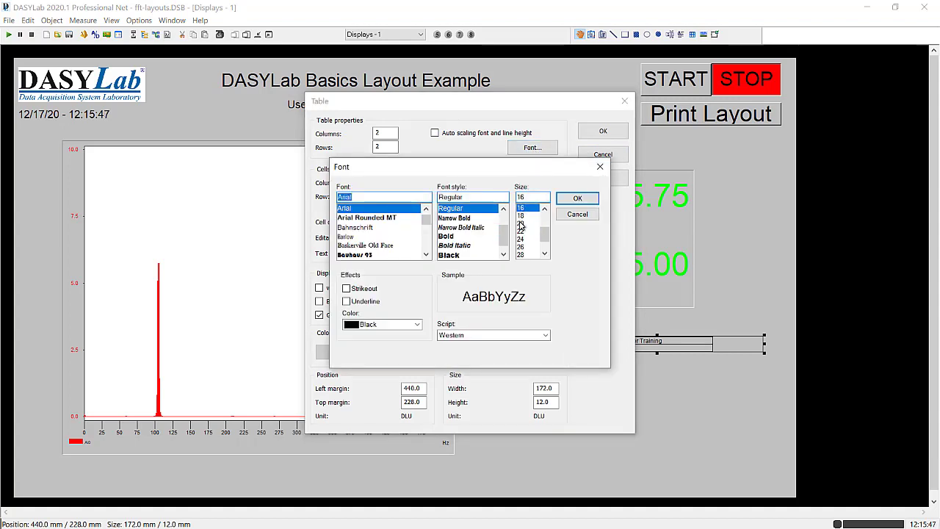
pyautogui.click(521, 223)
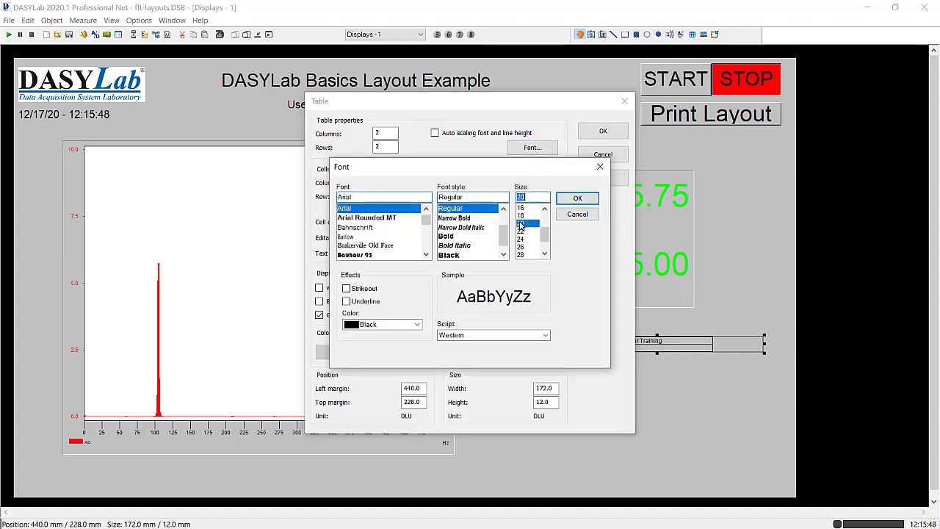
pyautogui.click(580, 199)
# - Apply the default column width to the table and increase its height to about 16 mm
pyautogui.click(520, 180)
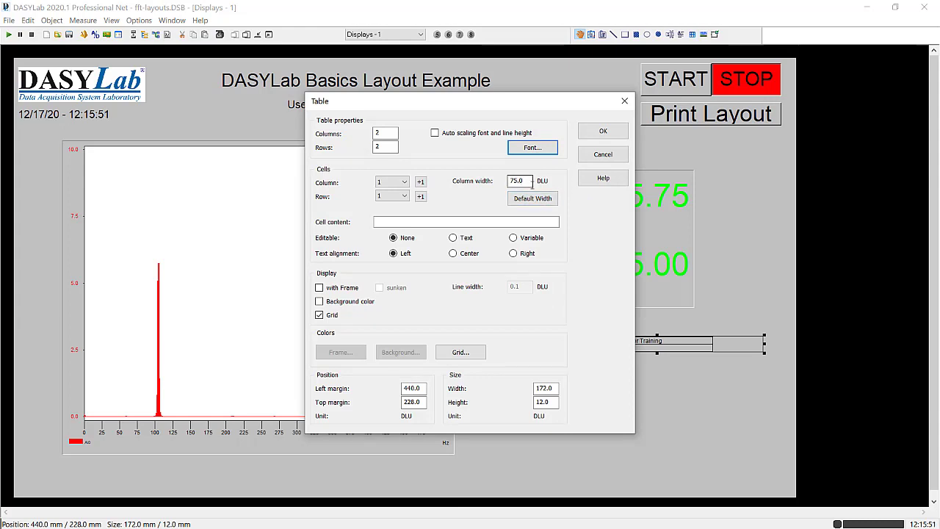
pyautogui.click(532, 198)
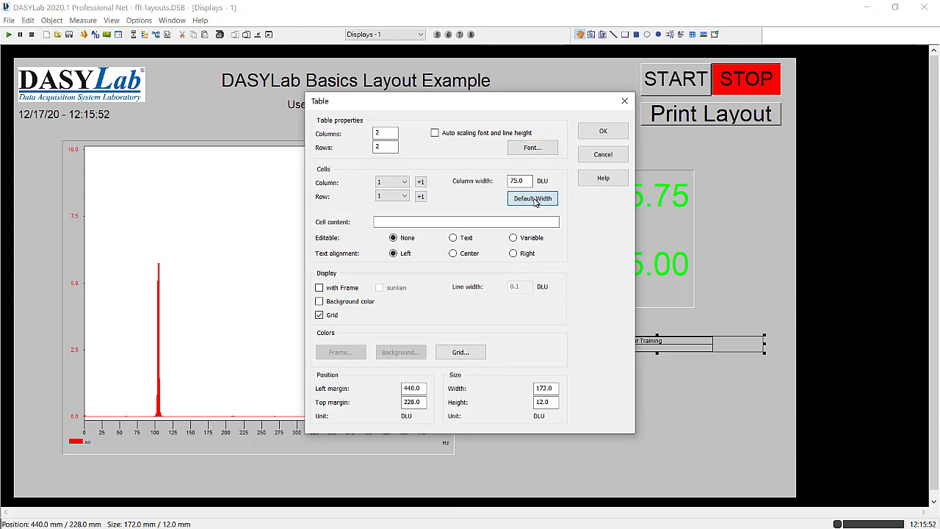
pyautogui.click(595, 132)
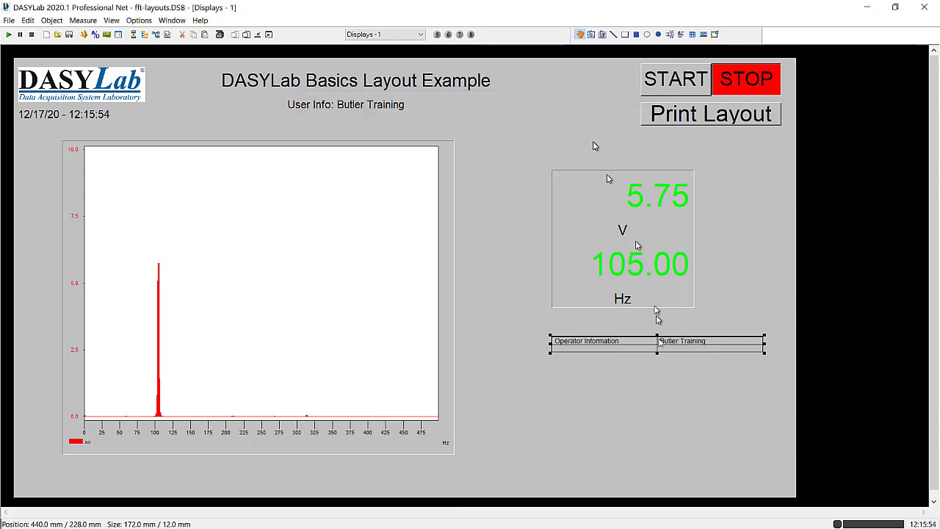
pyautogui.click(654, 347)
pyautogui.moveTo(656, 352); pyautogui.dragTo(656, 357)
pyautogui.click(651, 377)
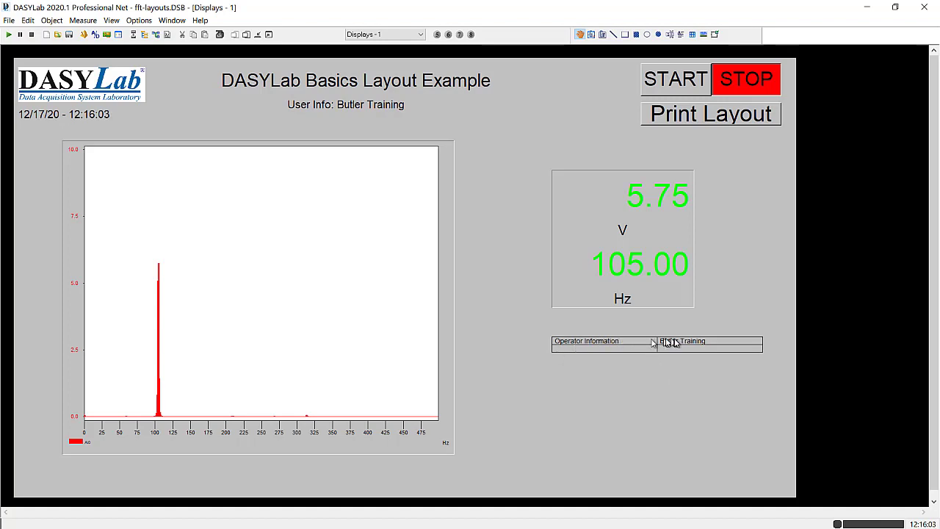
# - Set the width of the table's Operator Information column to 60 DLU
pyautogui.click(602, 344)
pyautogui.doubleClick(601, 344)
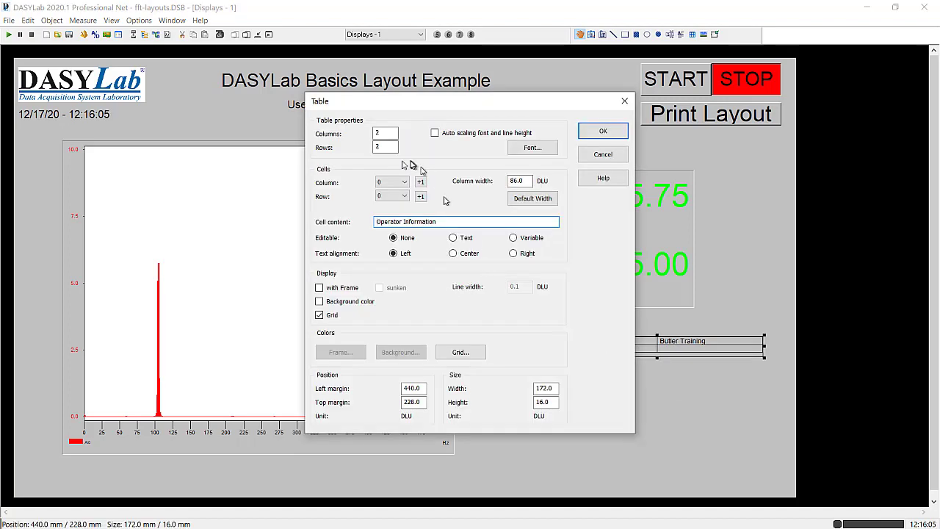
pyautogui.doubleClick(518, 181)
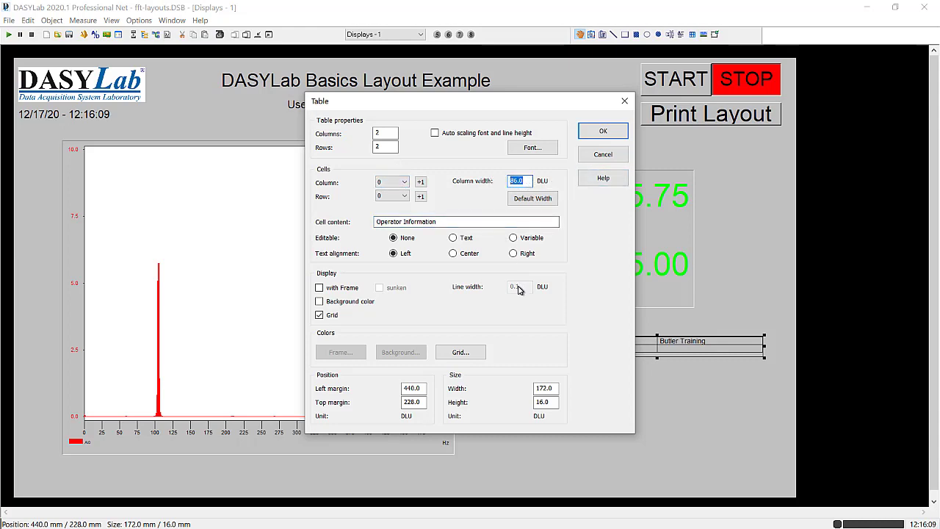
pyautogui.write('60')
pyautogui.click(602, 131)
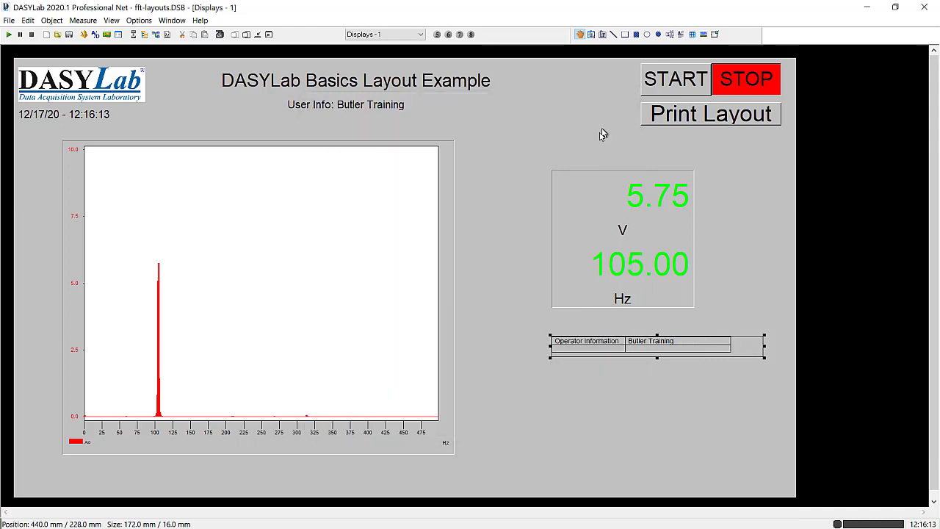
pyautogui.click(605, 391)
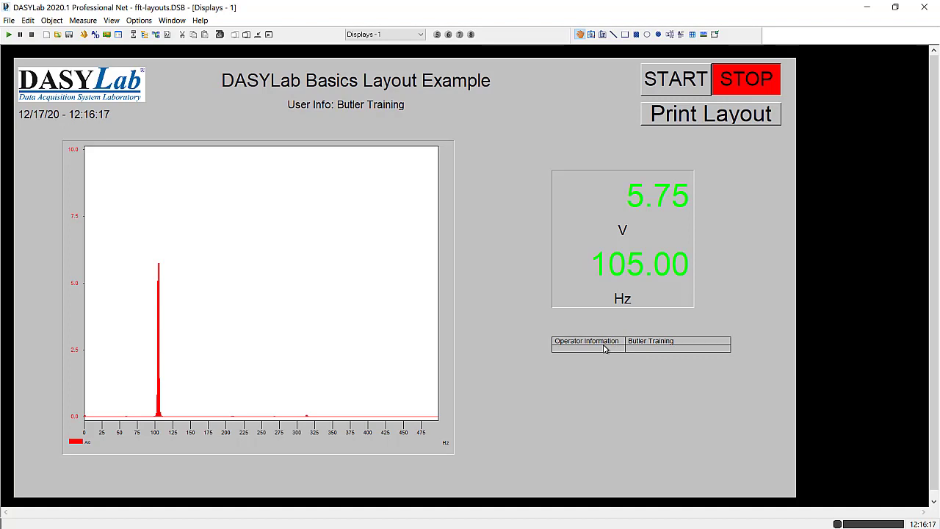
# - Increase the table's height to about 20 mm and set its font size to 24
pyautogui.click(604, 349)
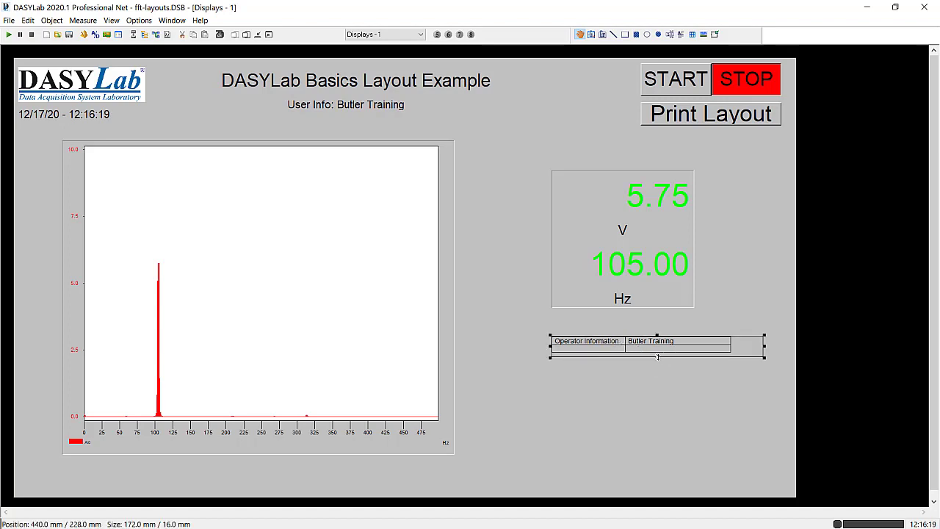
pyautogui.moveTo(657, 358); pyautogui.dragTo(657, 363)
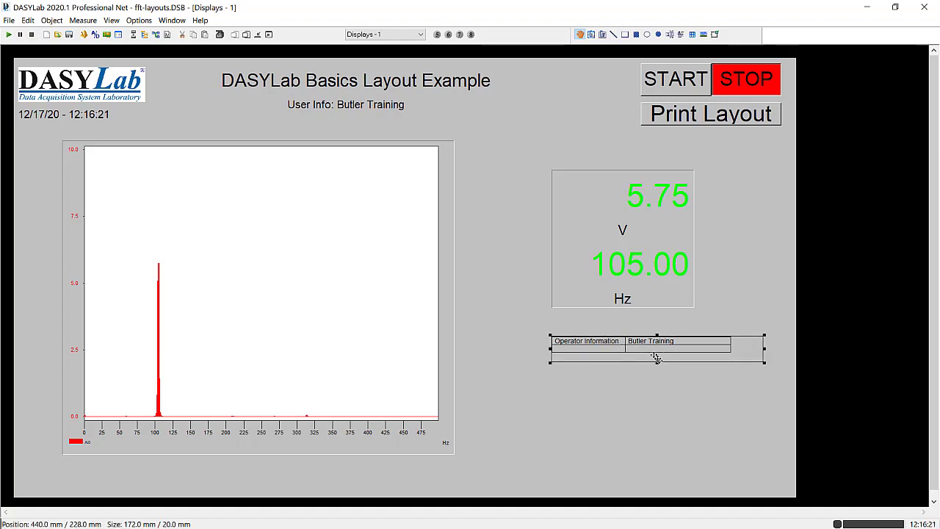
pyautogui.doubleClick(619, 344)
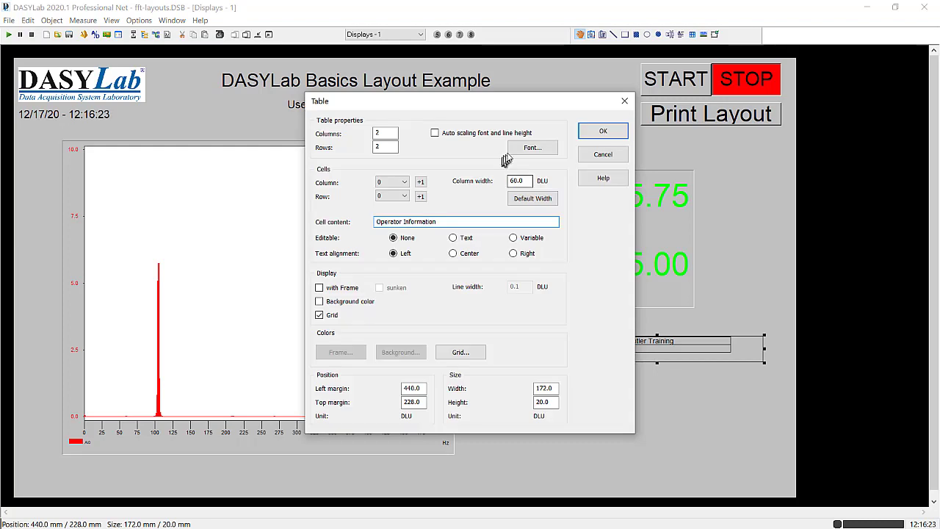
pyautogui.click(532, 148)
pyautogui.click(521, 222)
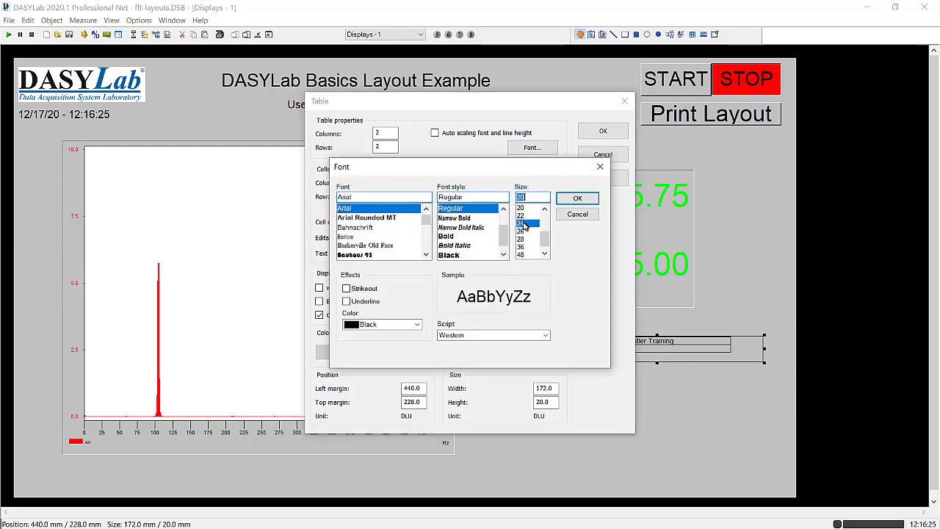
pyautogui.click(574, 200)
pyautogui.click(602, 132)
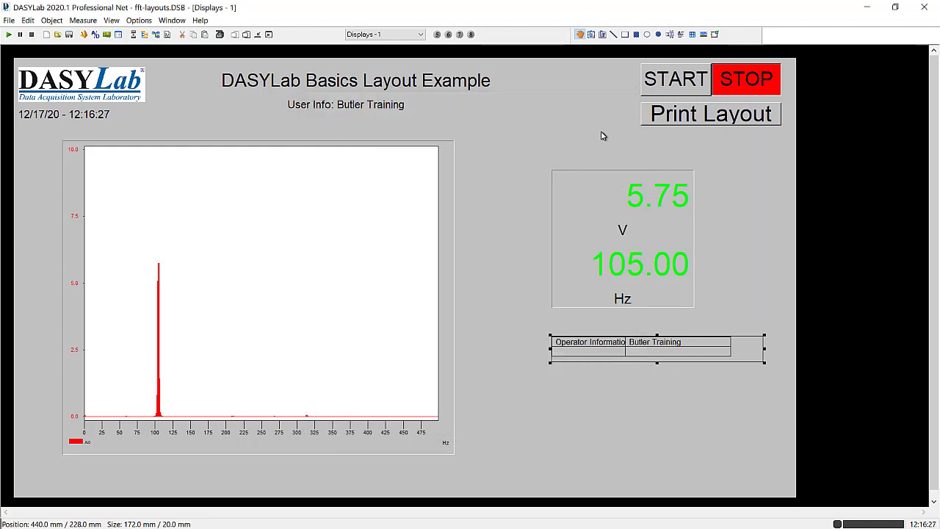
# - Reset the table to the default column width and move it just below the Print Layout button, at about 460 / 60 mm
pyautogui.doubleClick(629, 352)
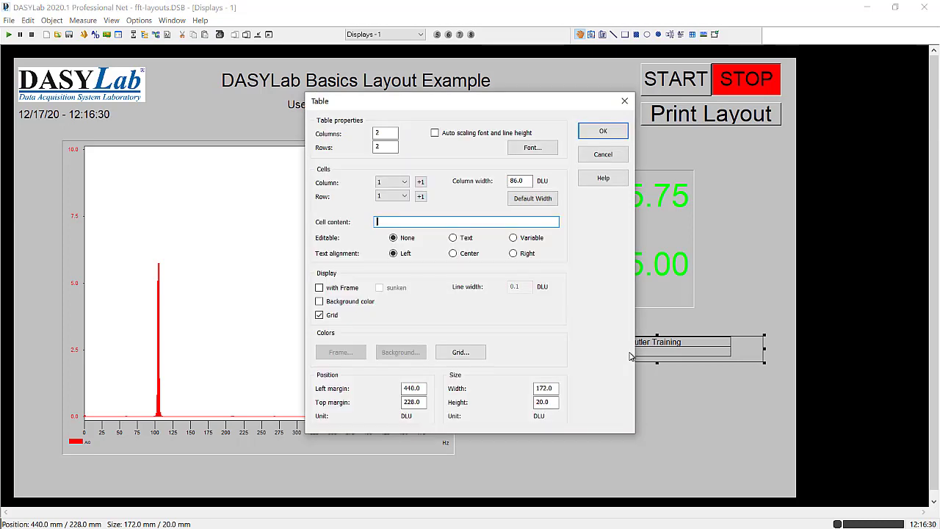
pyautogui.click(532, 202)
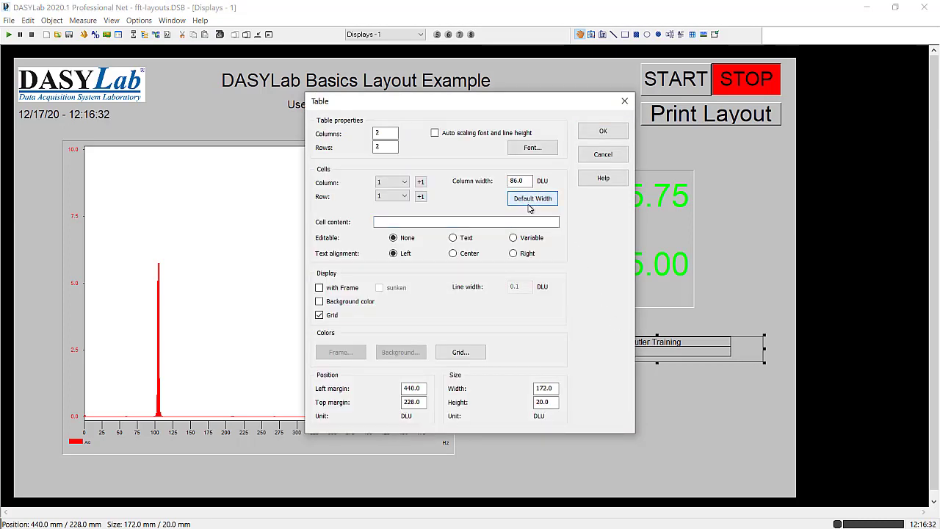
pyautogui.click(598, 130)
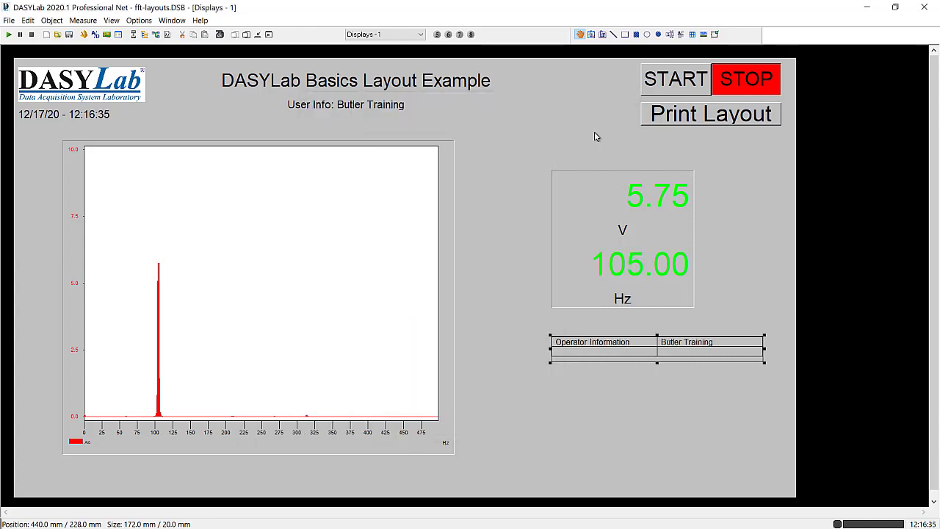
pyautogui.click(662, 388)
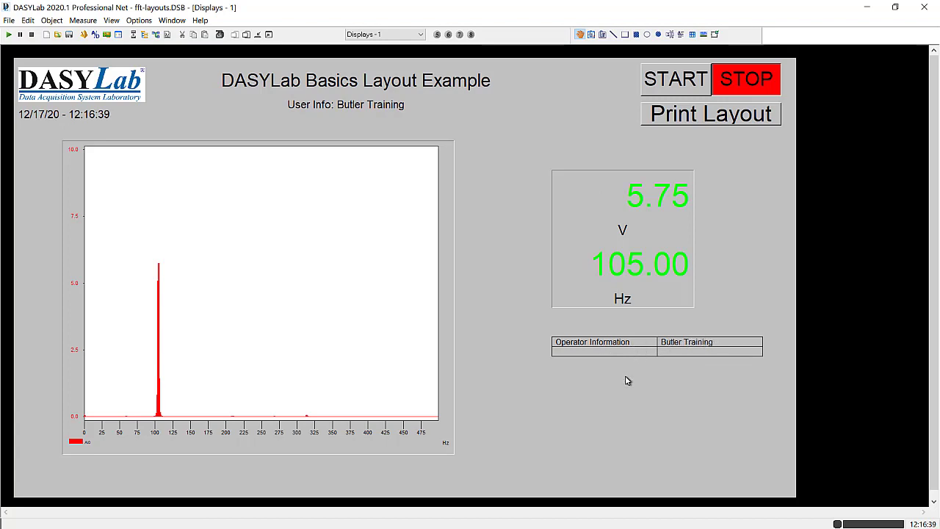
pyautogui.click(630, 342)
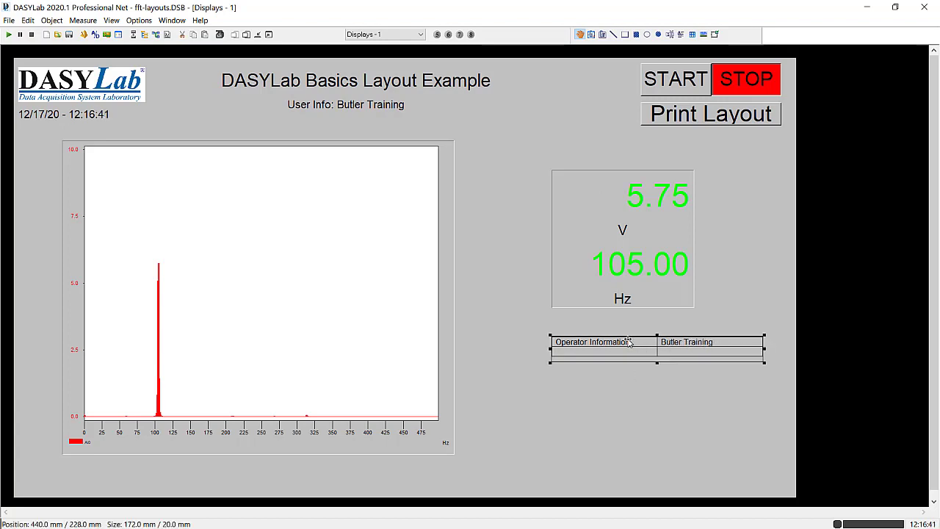
pyautogui.moveTo(625, 332); pyautogui.dragTo(647, 138)
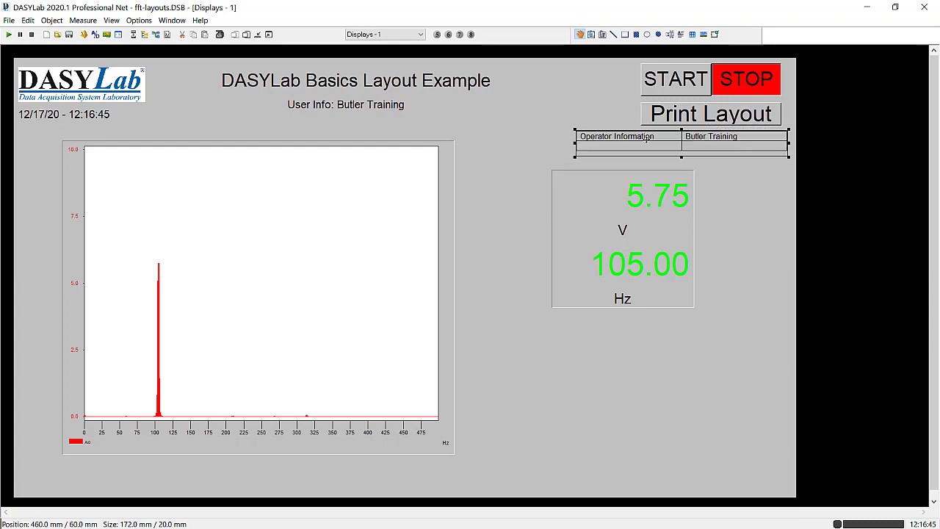
# - Move the operator table below the digital meter and draw a text block of about 172 × 28 mm just above it
pyautogui.click(776, 189)
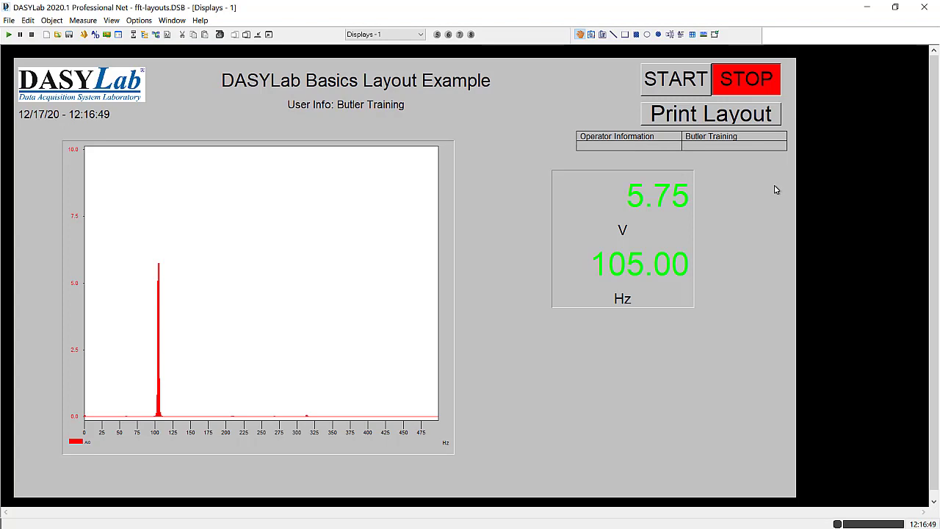
pyautogui.moveTo(662, 140); pyautogui.dragTo(661, 392)
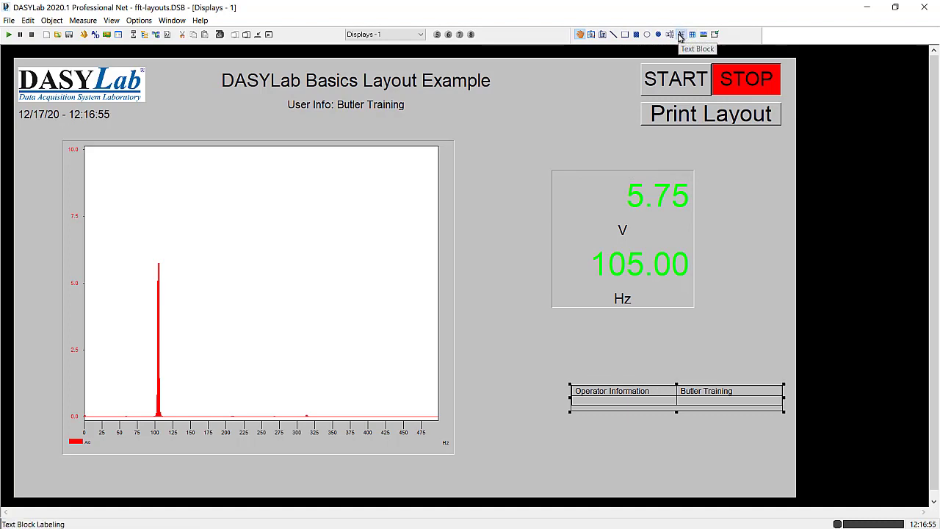
pyautogui.click(681, 37)
pyautogui.moveTo(566, 341); pyautogui.dragTo(778, 374)
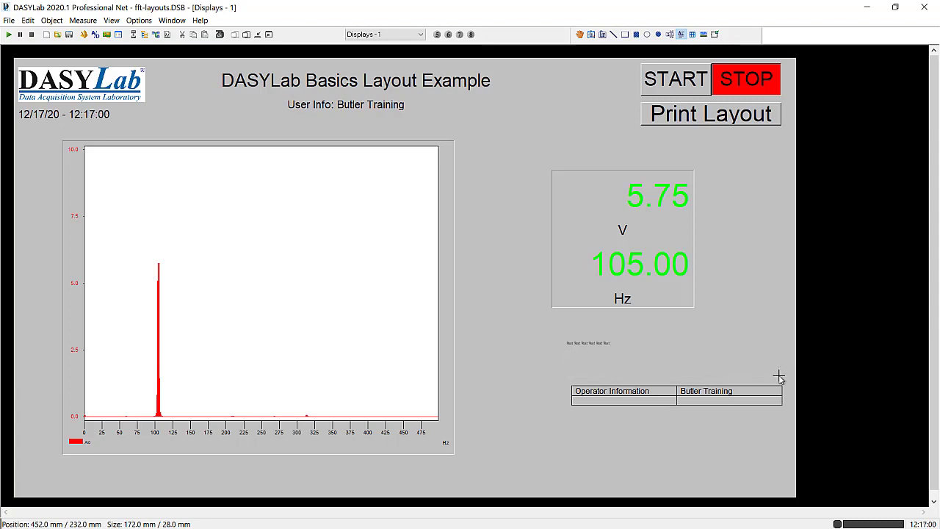
# - Set the new text block's font size to 20
pyautogui.click(592, 351)
pyautogui.rightClick(602, 352)
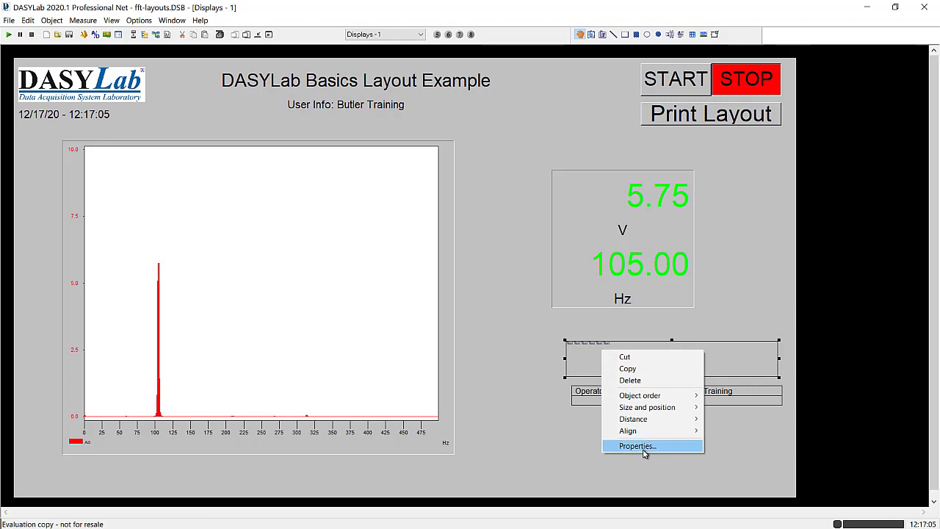
pyautogui.click(642, 449)
pyautogui.click(533, 232)
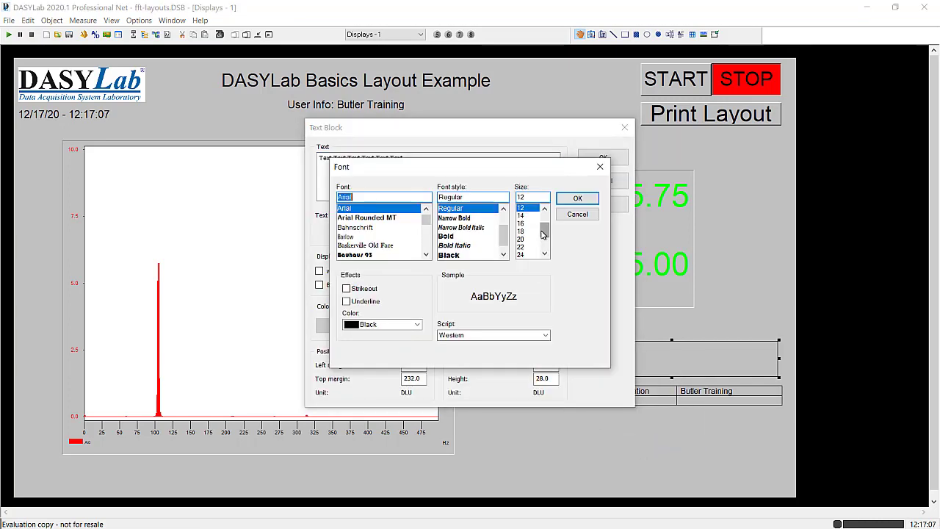
pyautogui.click(526, 239)
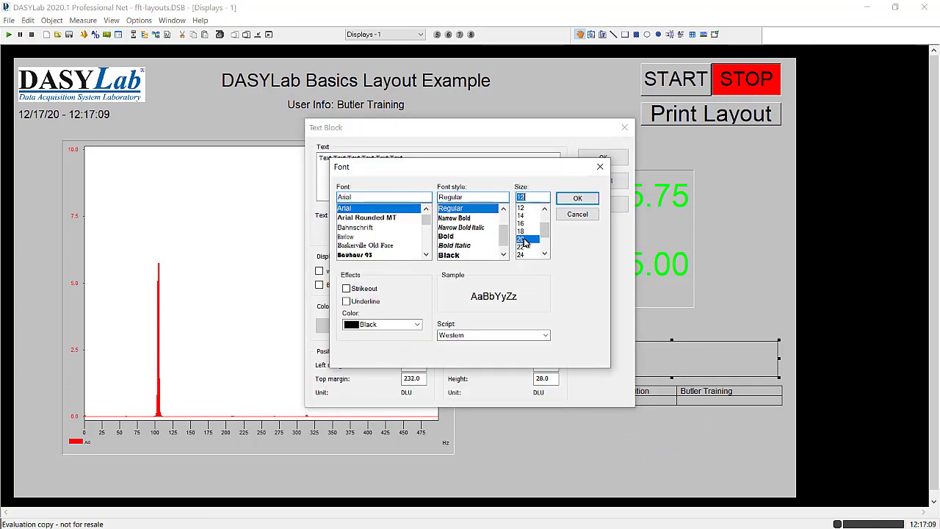
pyautogui.click(577, 199)
# - Change the block's text to "Information can be entered directly into this table", narrow it to about 76 mm and place it at about 456 / 232 mm
pyautogui.moveTo(417, 158); pyautogui.dragTo(320, 158)
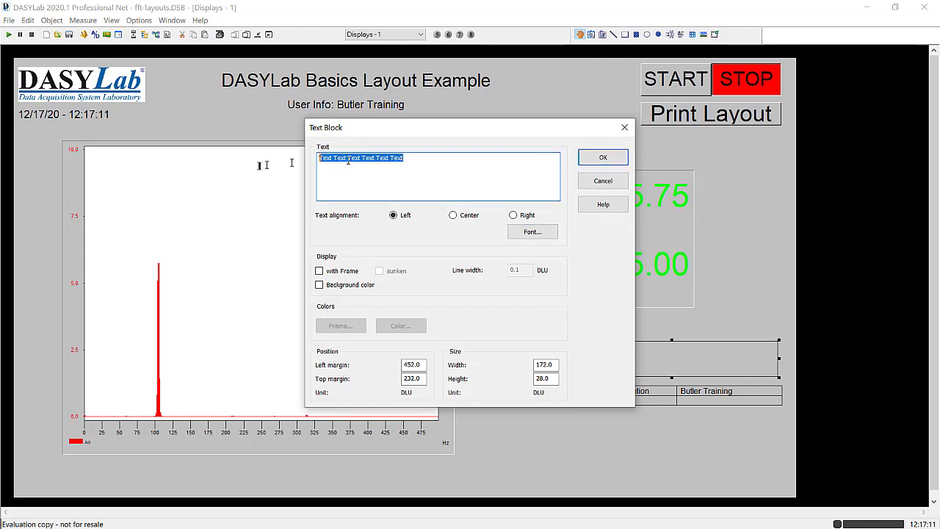
pyautogui.write('Information can be entered')
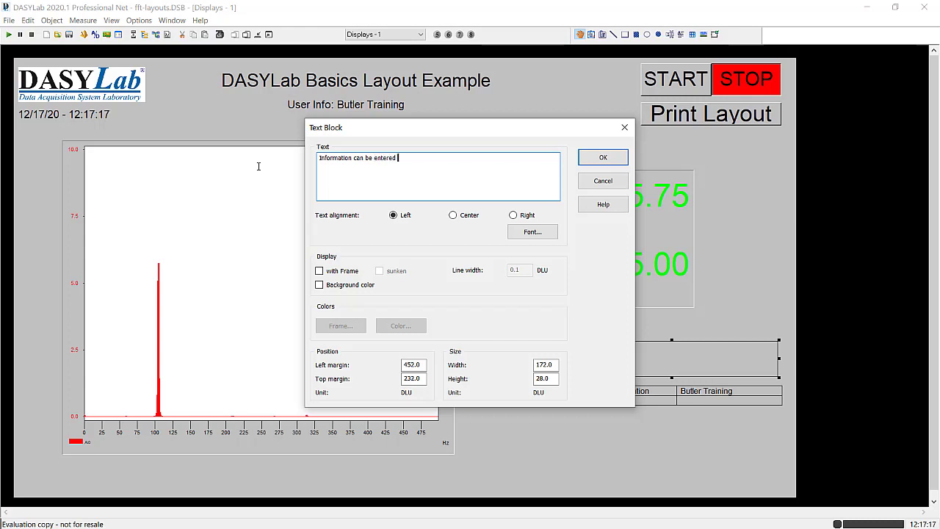
pyautogui.write('directly into this table')
pyautogui.click(605, 157)
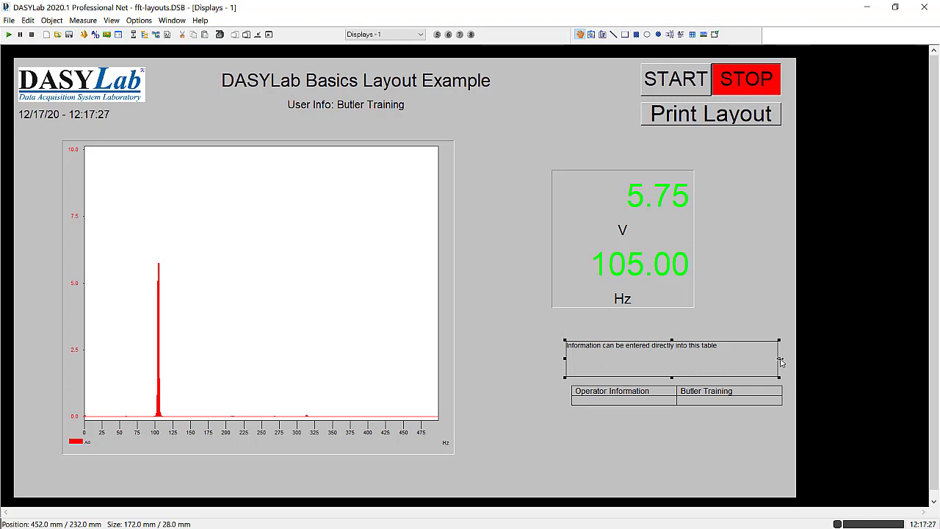
pyautogui.moveTo(777, 358); pyautogui.dragTo(661, 358)
pyautogui.moveTo(578, 357); pyautogui.dragTo(631, 351)
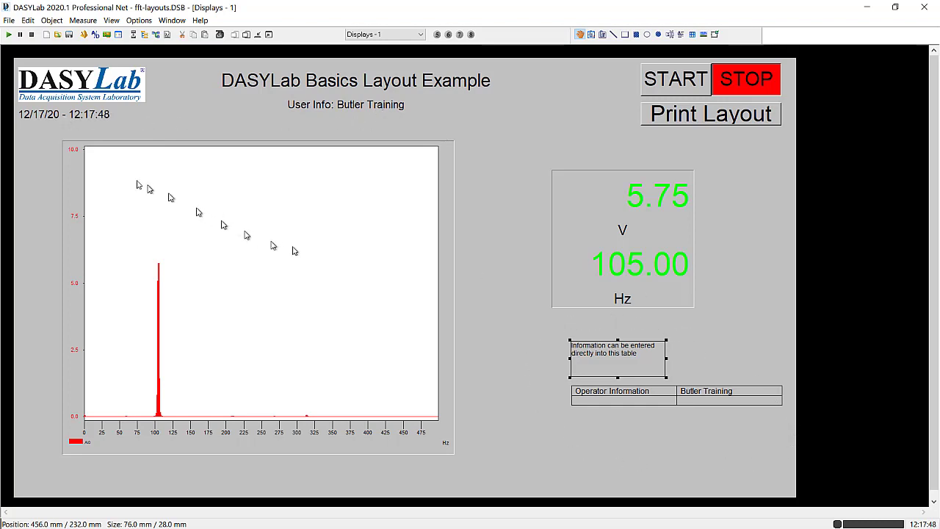
# - Copy the date/time and User Info texts from the Displays page and paste them onto the REPORT page
pyautogui.click(84, 115)
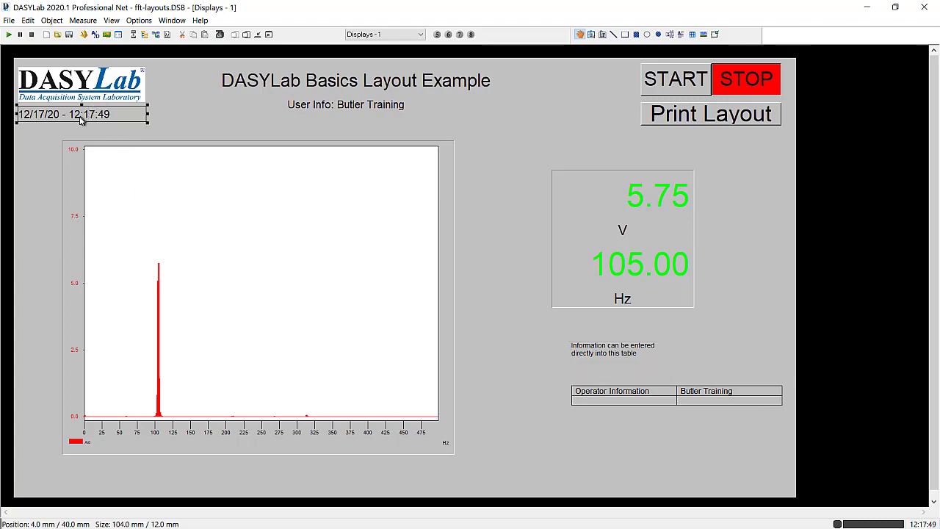
pyautogui.keyDown('shift'); pyautogui.click(353, 109); pyautogui.keyUp('shift')
pyautogui.rightClick(353, 108)
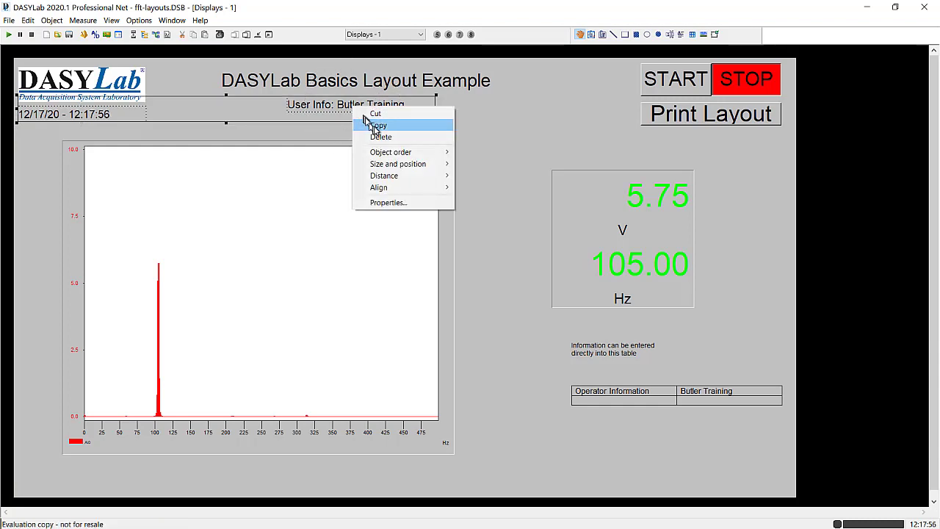
pyautogui.click(374, 125)
pyautogui.click(379, 35)
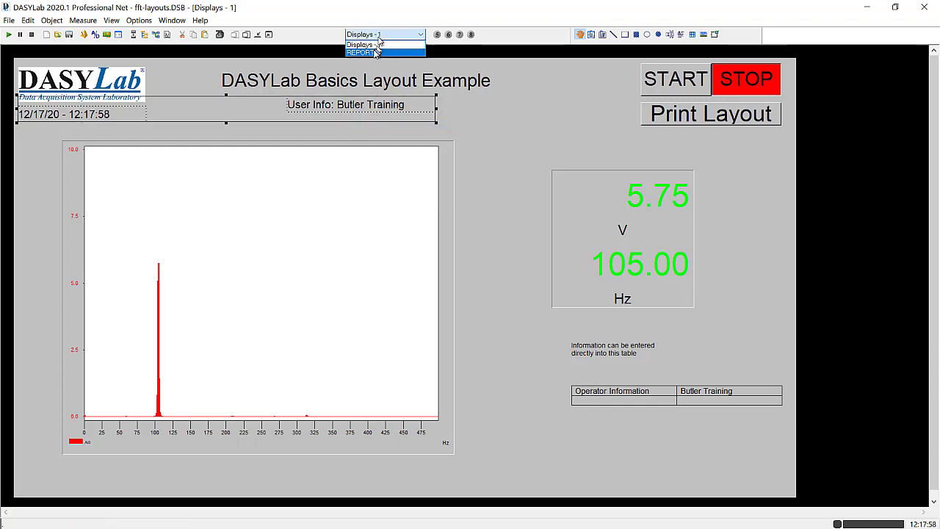
pyautogui.click(377, 52)
pyautogui.rightClick(64, 116)
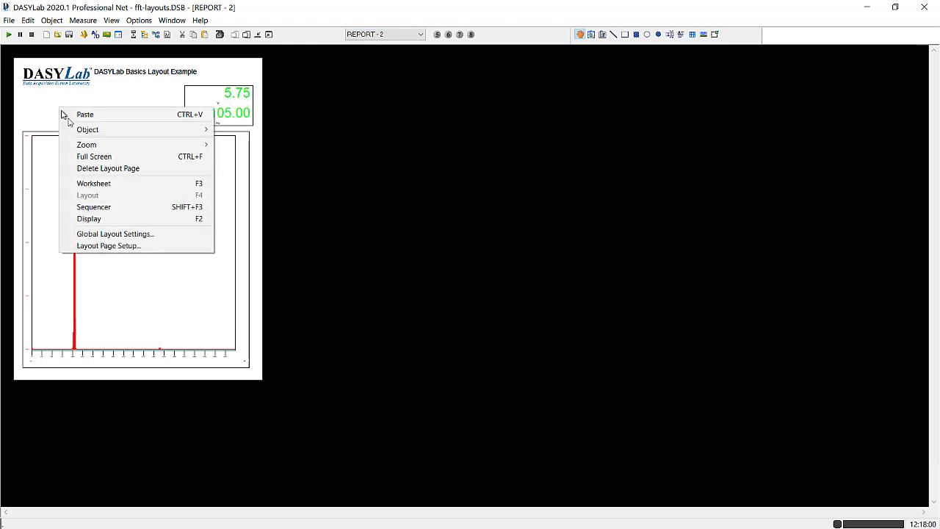
pyautogui.click(85, 115)
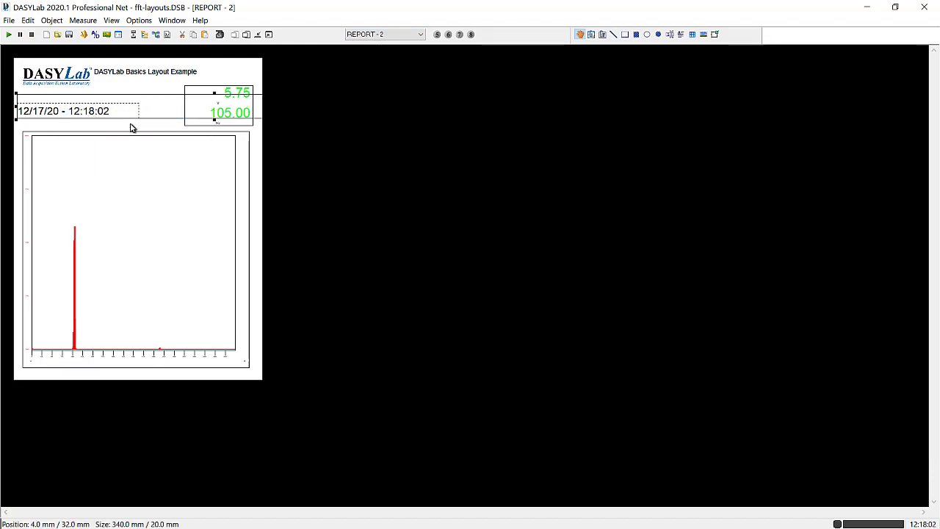
# - Shrink the pasted texts to about 188 × 12 mm overall and stack the date/time above the user info below the logo
pyautogui.moveTo(15, 93); pyautogui.dragTo(75, 97)
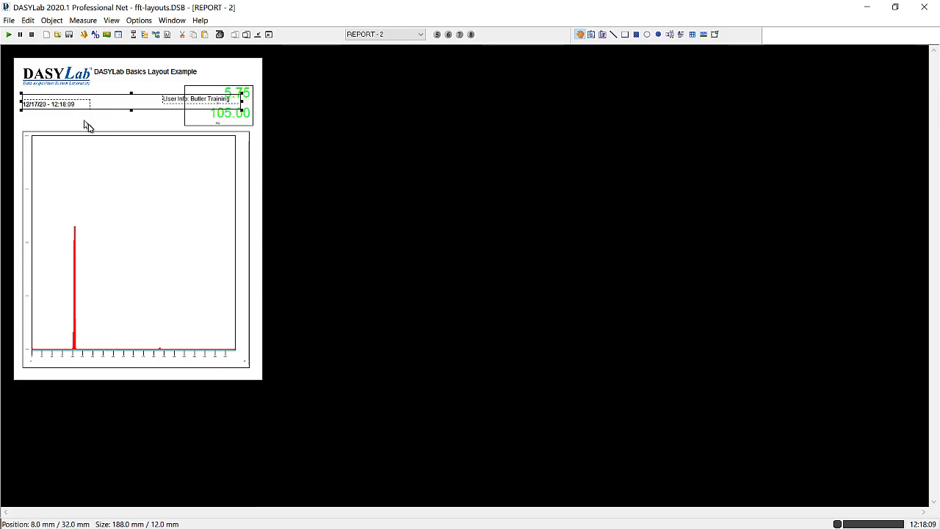
pyautogui.click(88, 127)
pyautogui.click(38, 104)
pyautogui.moveTo(38, 104); pyautogui.dragTo(39, 94)
pyautogui.click(175, 106)
pyautogui.moveTo(176, 105); pyautogui.dragTo(40, 104)
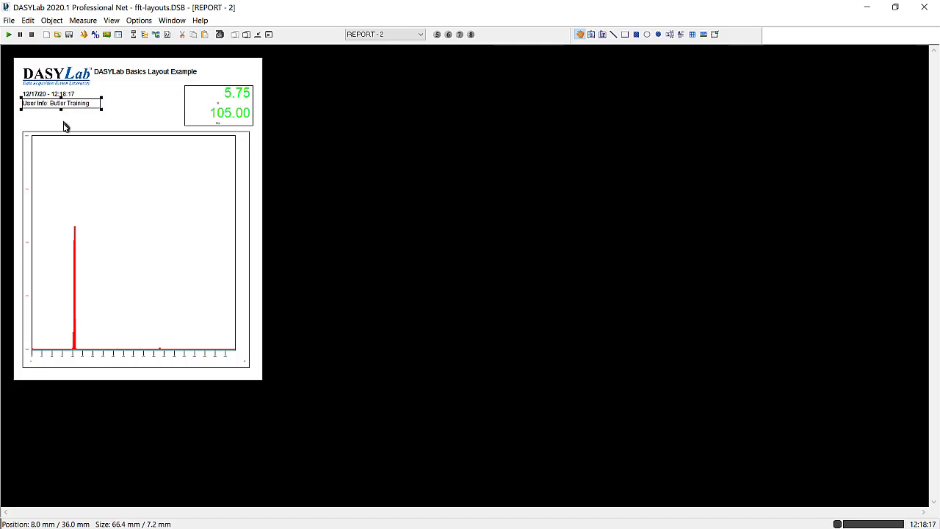
pyautogui.click(64, 127)
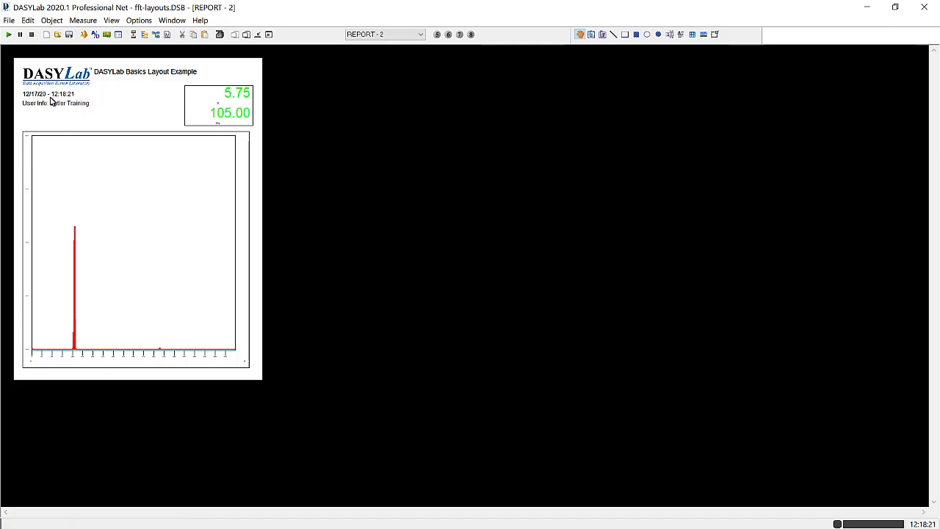
# - Remove the frame around the digital meter on the REPORT page
pyautogui.doubleClick(233, 99)
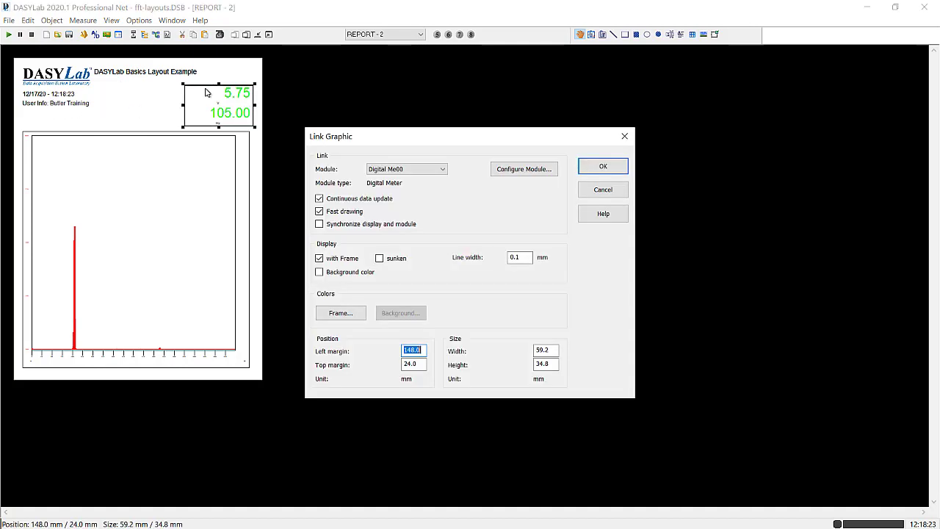
pyautogui.click(344, 259)
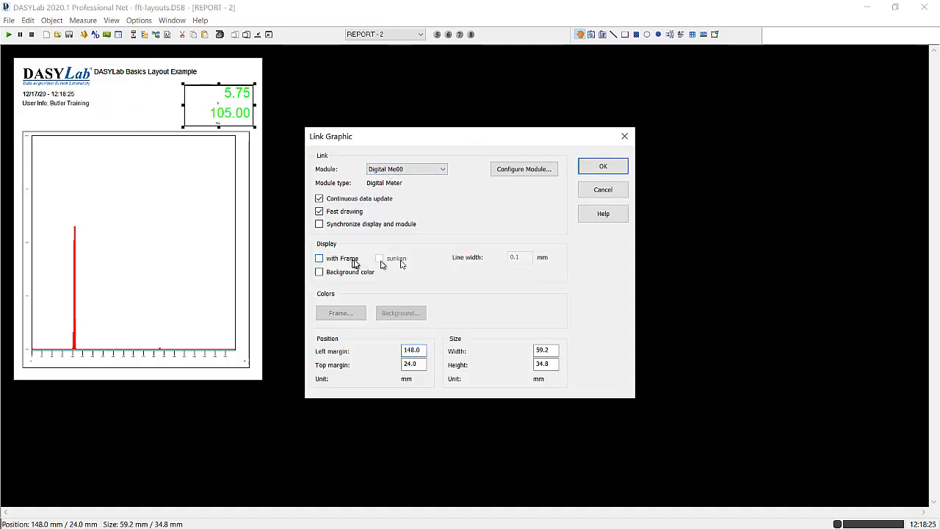
pyautogui.click(602, 166)
pyautogui.click(126, 111)
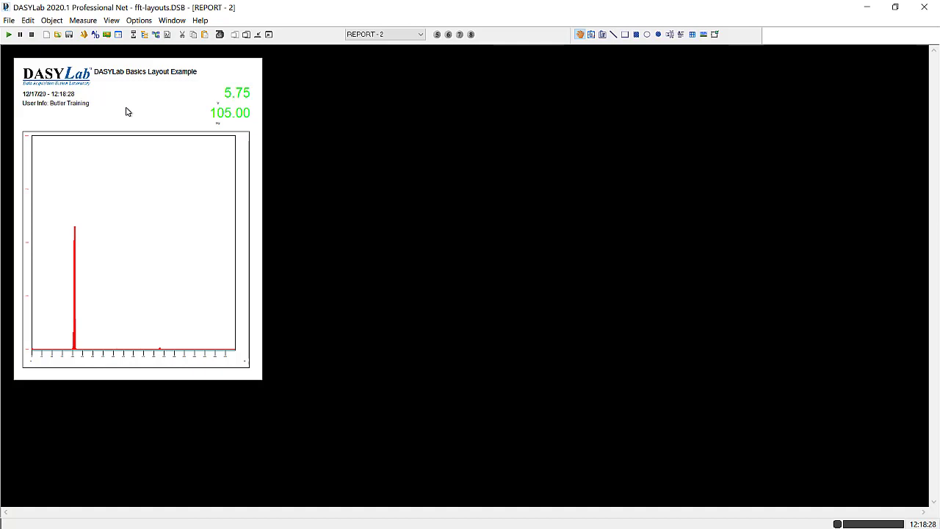
# - Remove the frame around the Y/t chart on the REPORT page
pyautogui.doubleClick(148, 274)
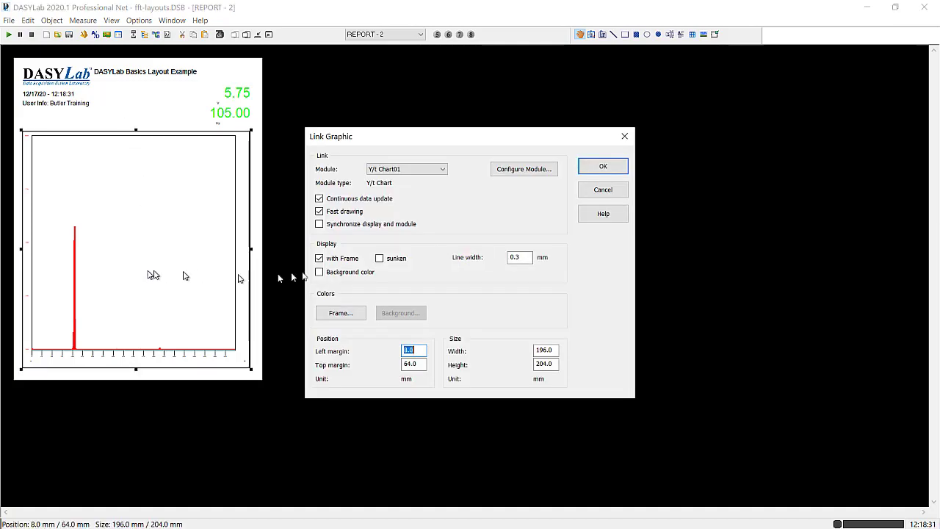
pyautogui.click(319, 258)
pyautogui.click(603, 165)
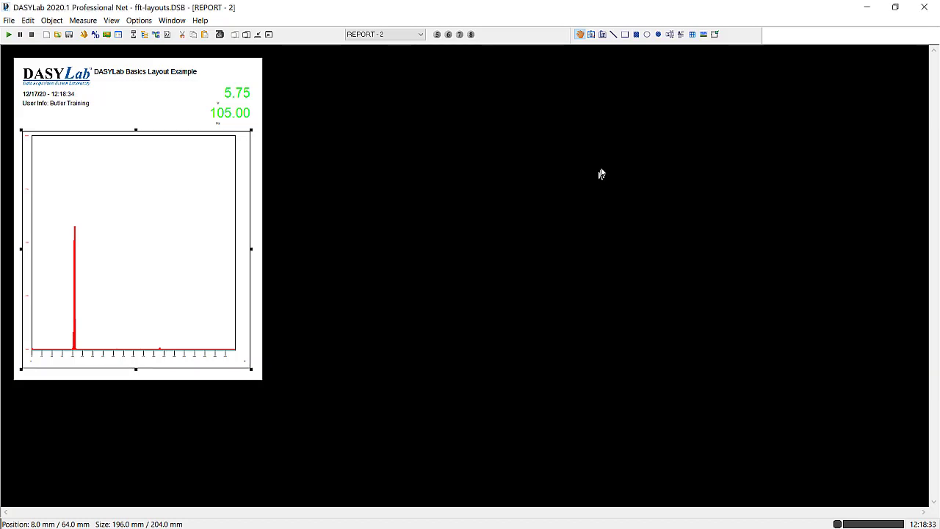
pyautogui.click(142, 116)
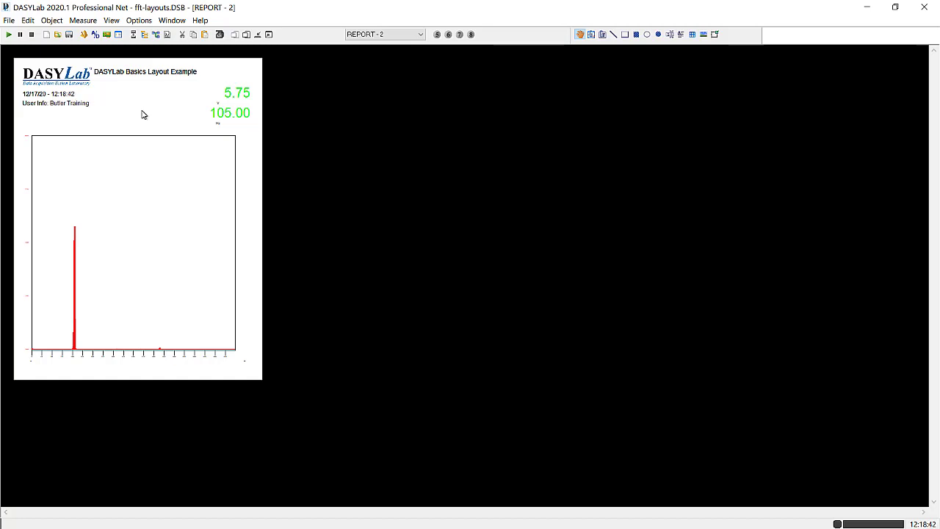
# - Set the page color of the REPORT layout page to light gray
pyautogui.doubleClick(144, 114)
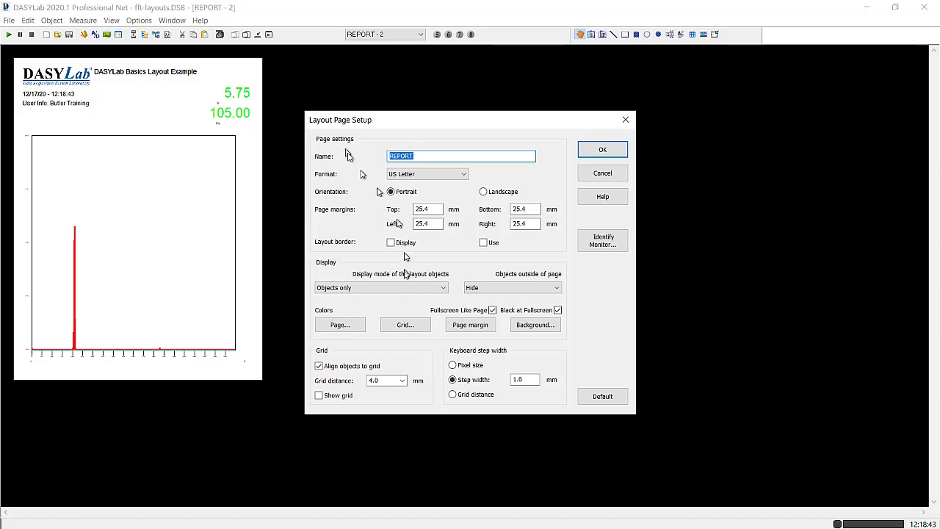
pyautogui.click(351, 325)
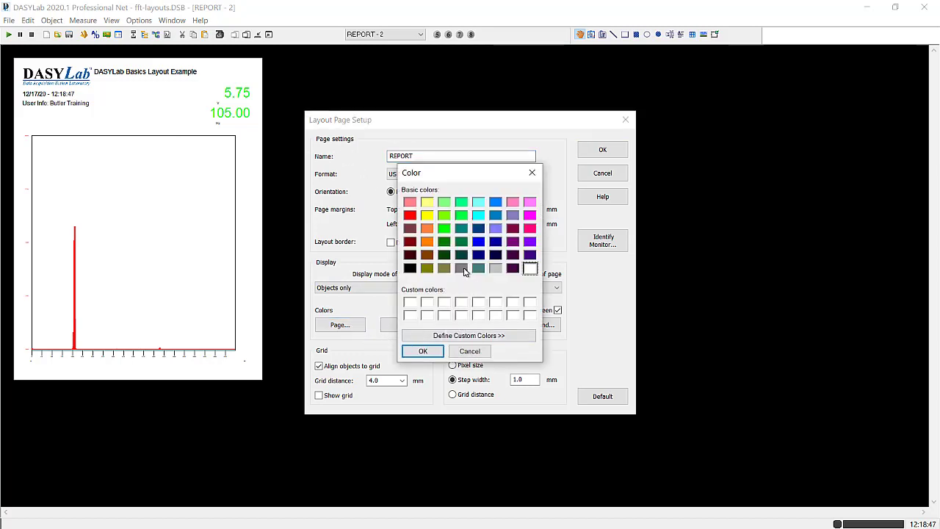
pyautogui.click(495, 267)
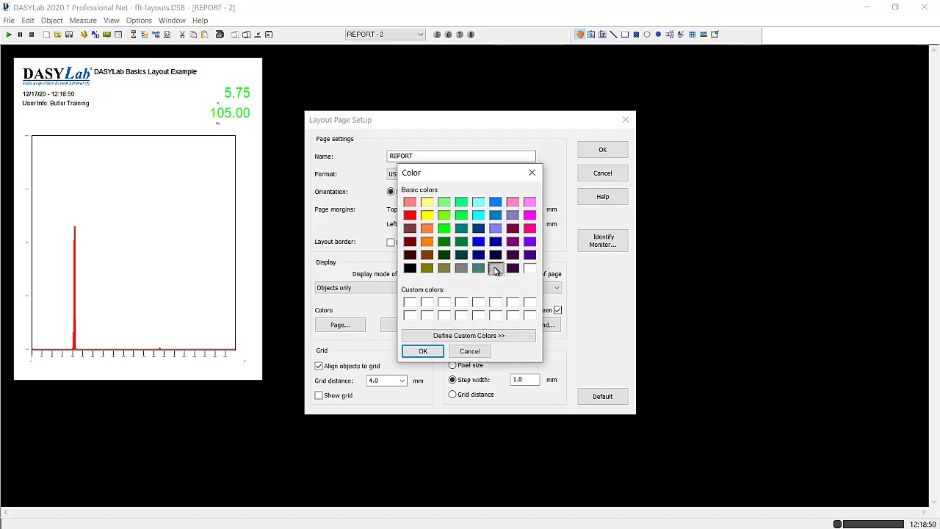
pyautogui.click(425, 351)
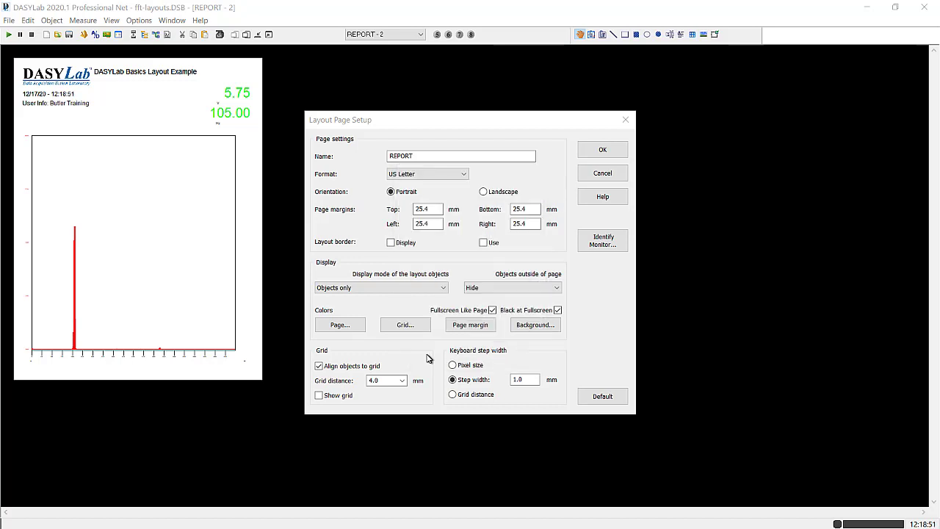
pyautogui.click(598, 148)
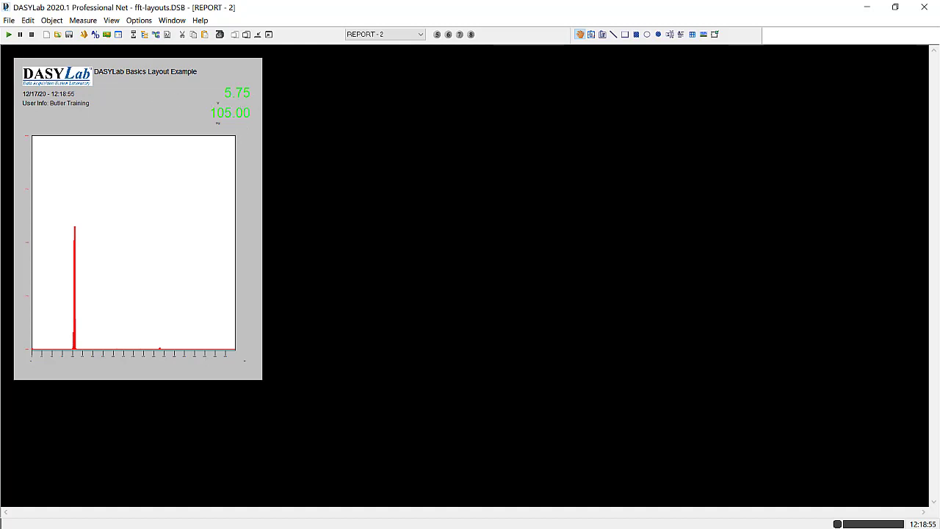
# - Start the measurement with the existing user information, and print the layout to check the resulting report
pyautogui.click(9, 36)
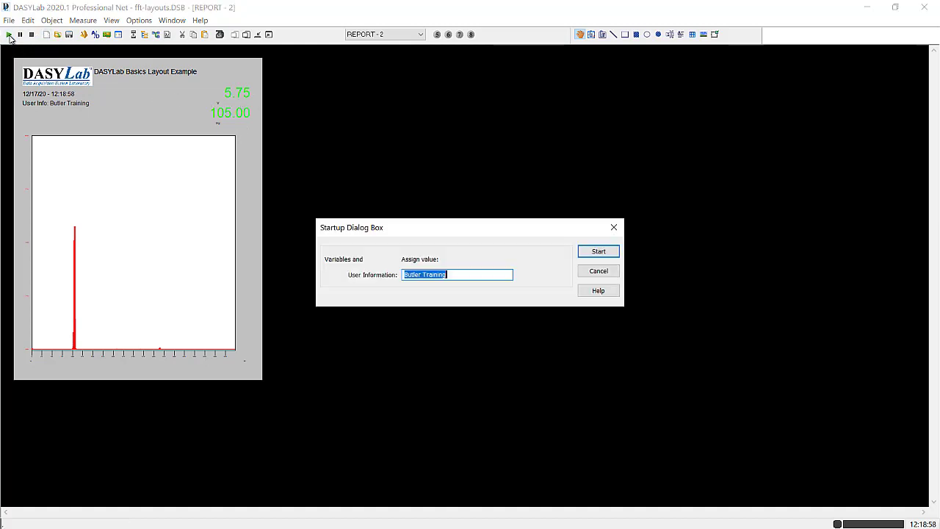
pyautogui.click(607, 254)
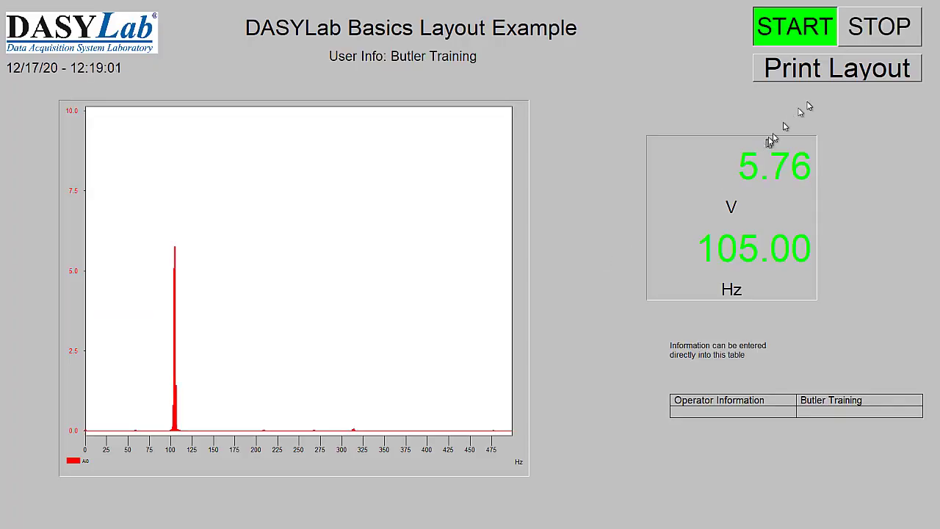
pyautogui.click(837, 74)
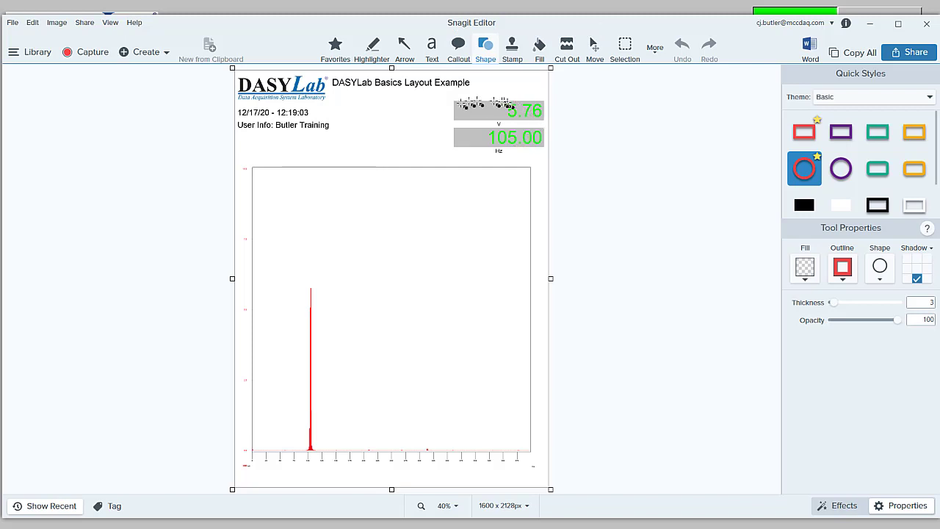
pyautogui.click(926, 25)
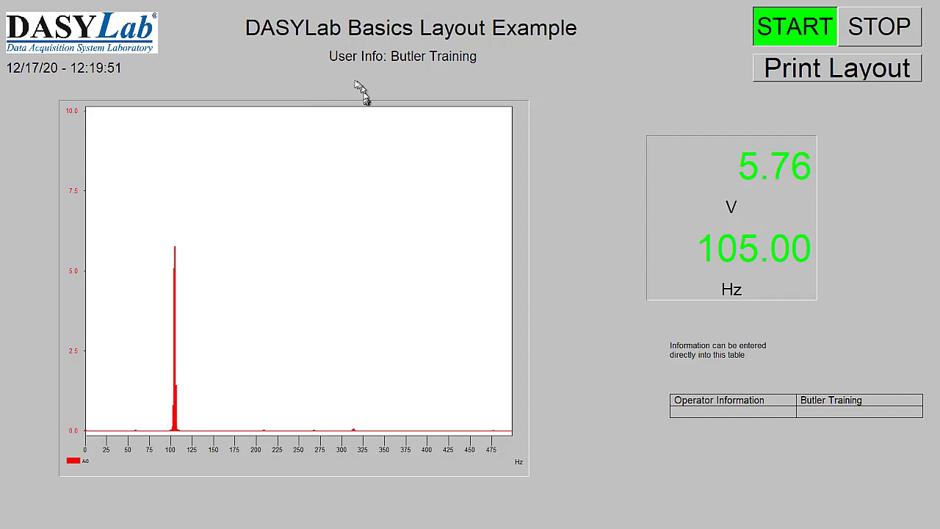
# - Stop the measurement and exit the full-screen layout
pyautogui.click(874, 26)
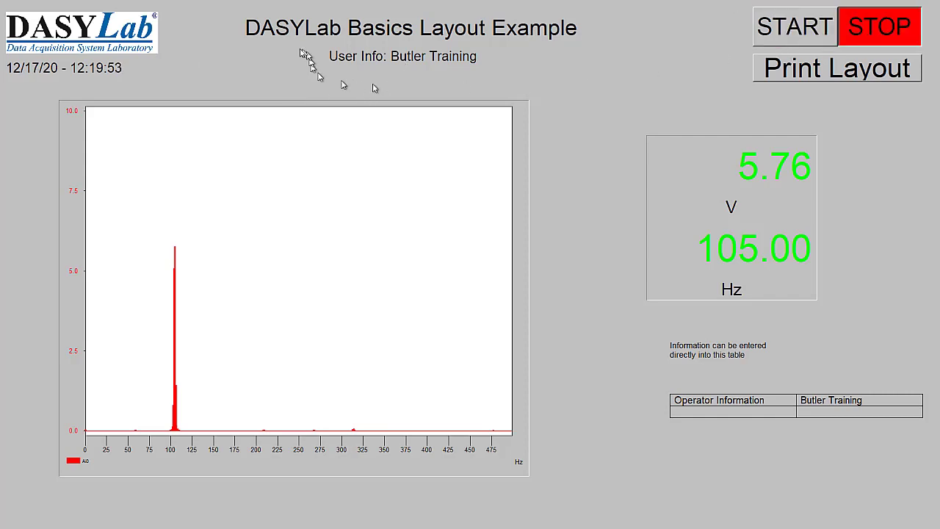
pyautogui.press('Escape')
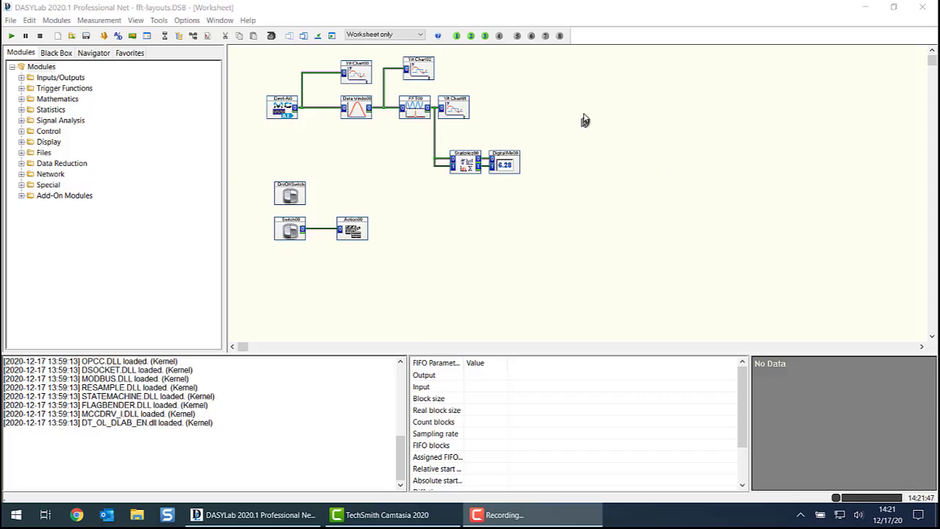
# - Define global variable 1 with the description "Filter Frequency" and value 60, and enable entering its value in the startup dialog box
pyautogui.click(185, 21)
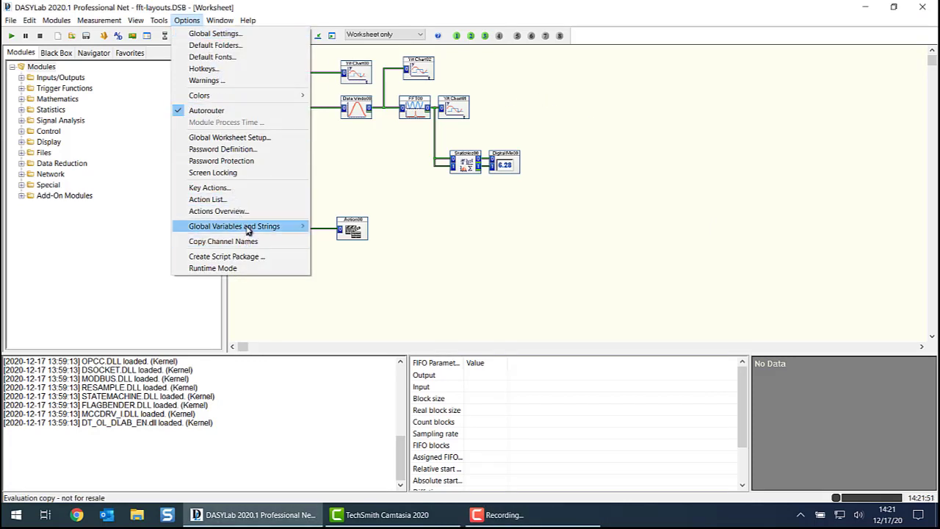
pyautogui.moveTo(248, 229)
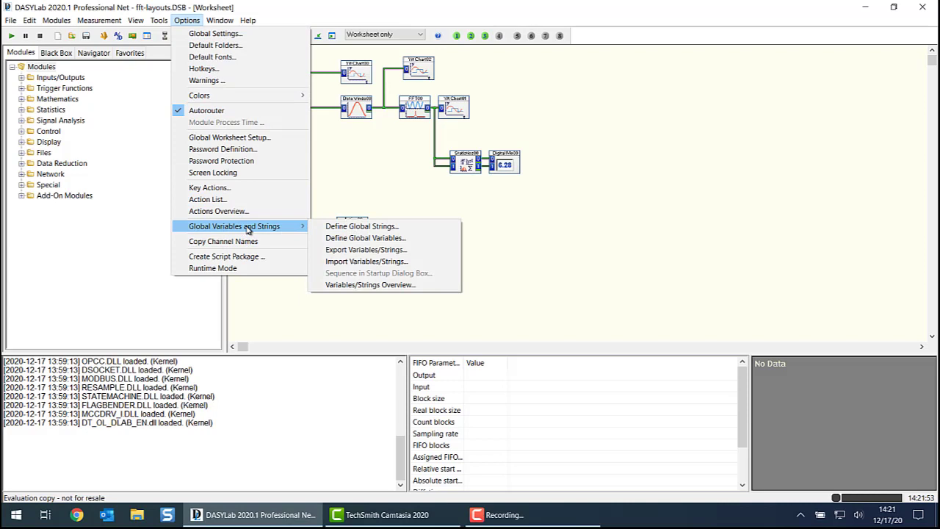
pyautogui.click(394, 238)
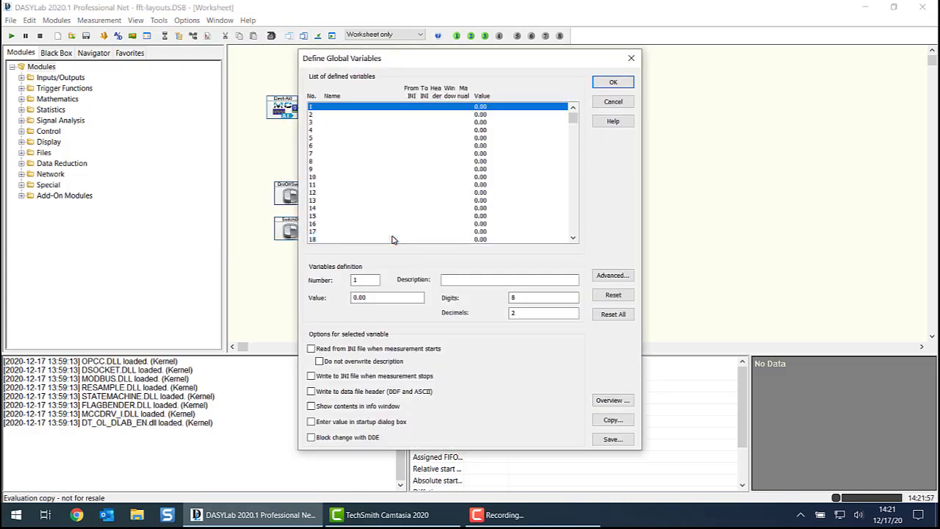
pyautogui.click(464, 280)
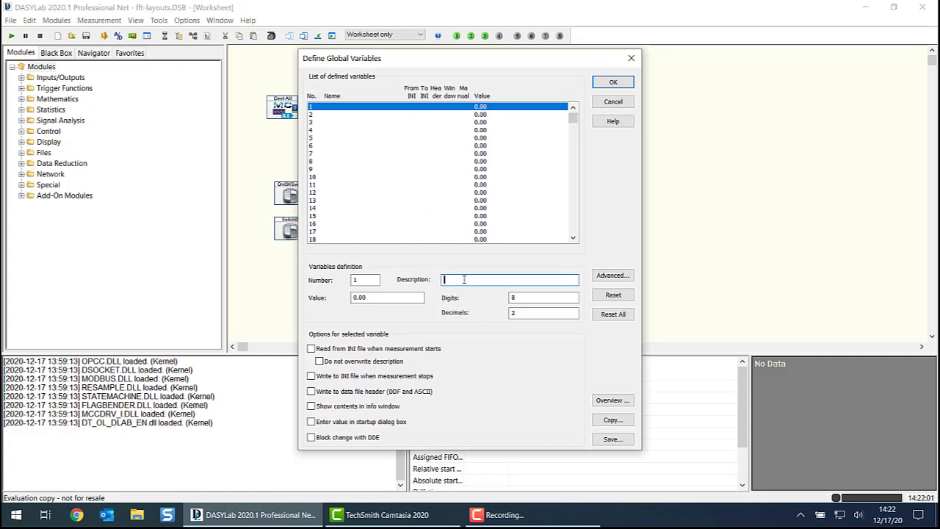
pyautogui.write('Filter Frequency')
pyautogui.moveTo(372, 298); pyautogui.dragTo(325, 297)
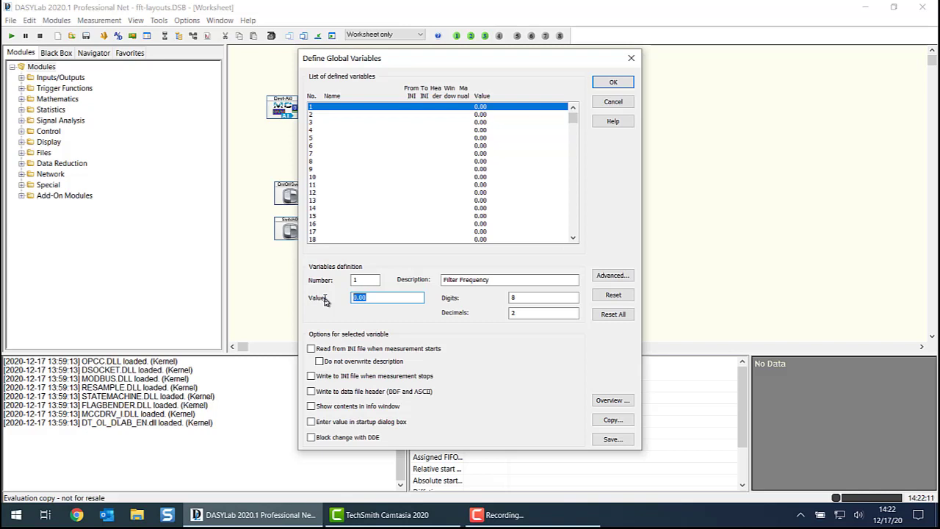
pyautogui.write('60')
pyautogui.click(517, 314)
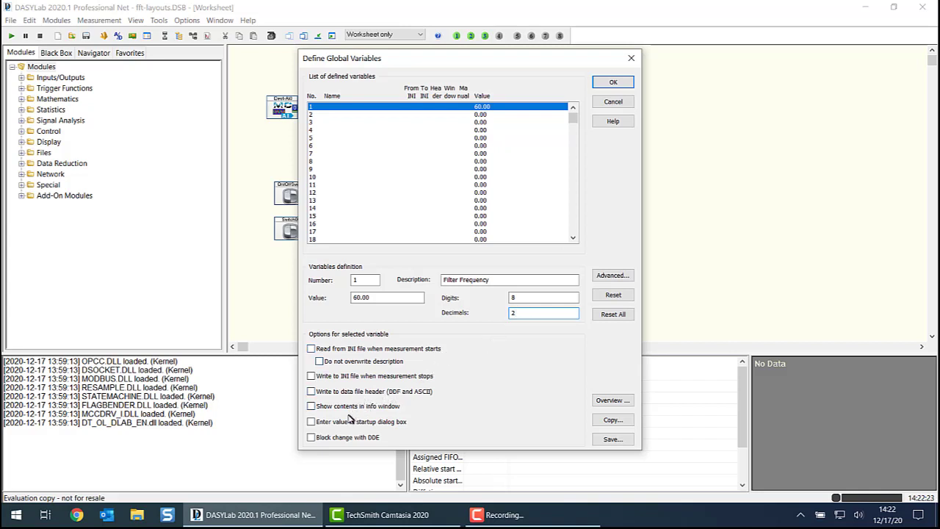
pyautogui.click(347, 424)
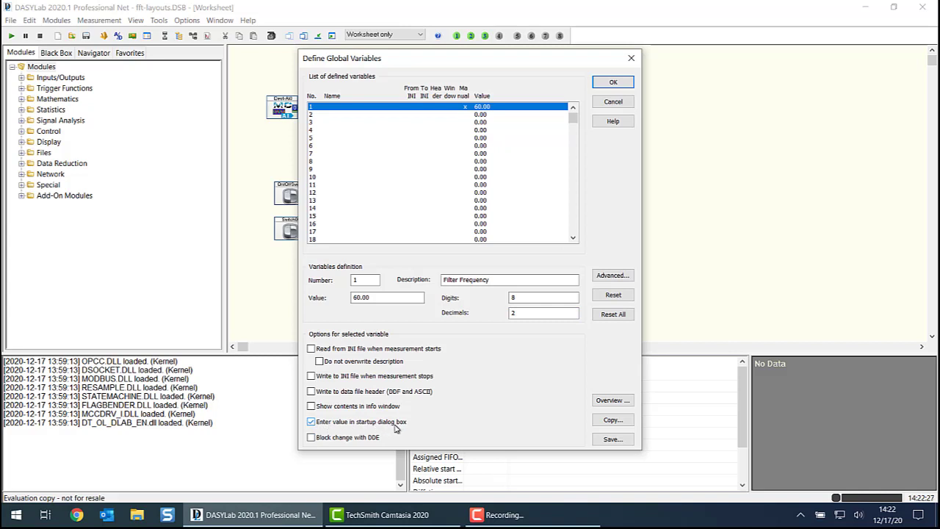
# - Name global variable 1 FILTER_FREQ without an automatic expression, and save the global variable definitions
pyautogui.click(619, 277)
pyautogui.write('F')
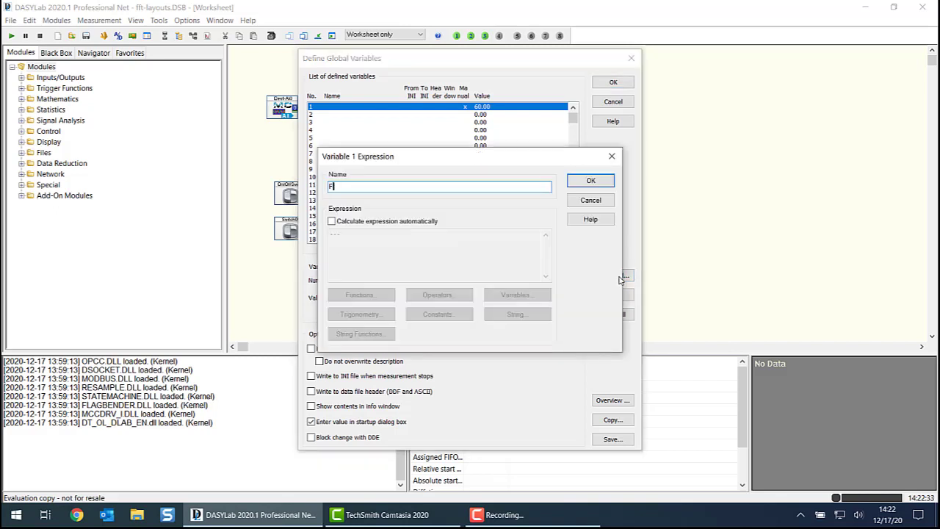
pyautogui.write('ILTER_FREQ')
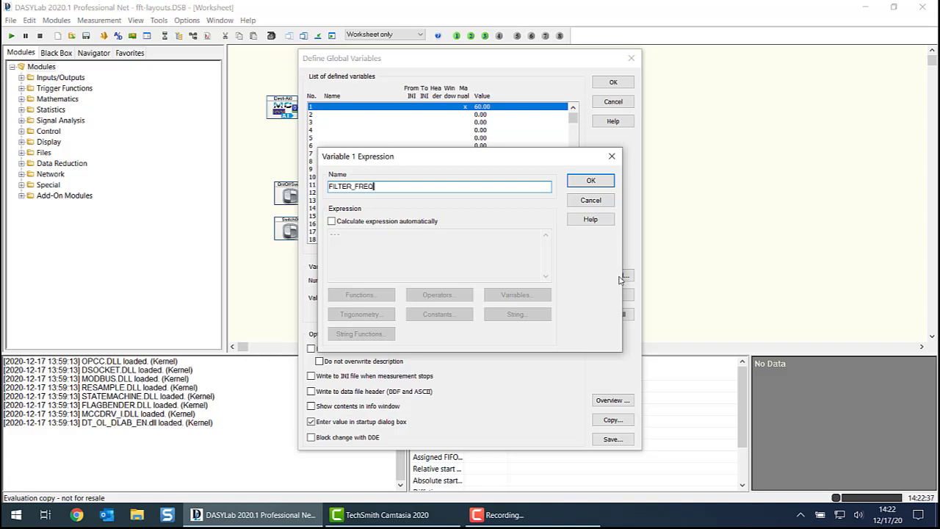
pyautogui.click(588, 181)
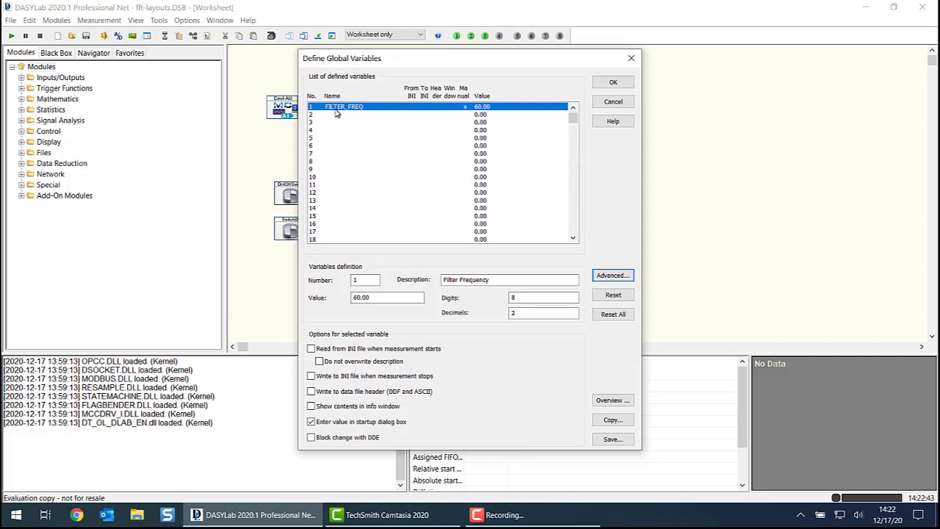
pyautogui.click(371, 298)
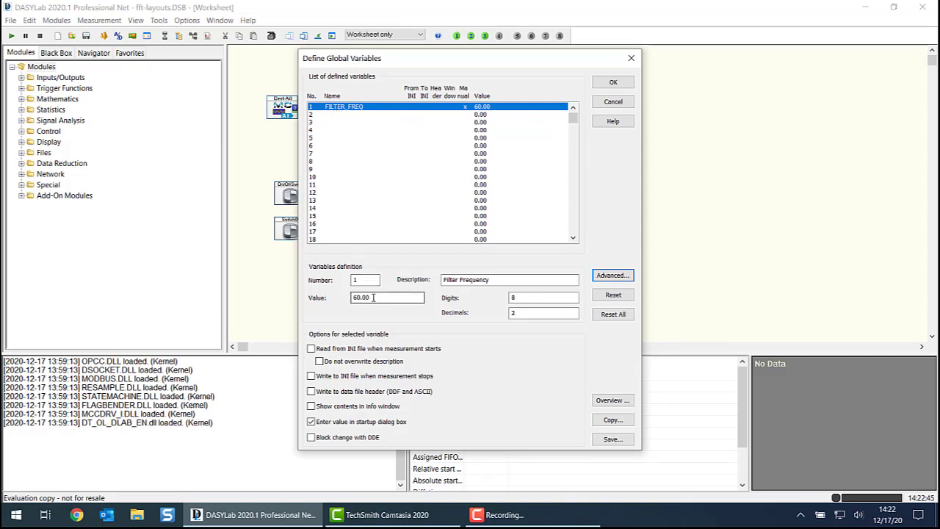
pyautogui.click(373, 297)
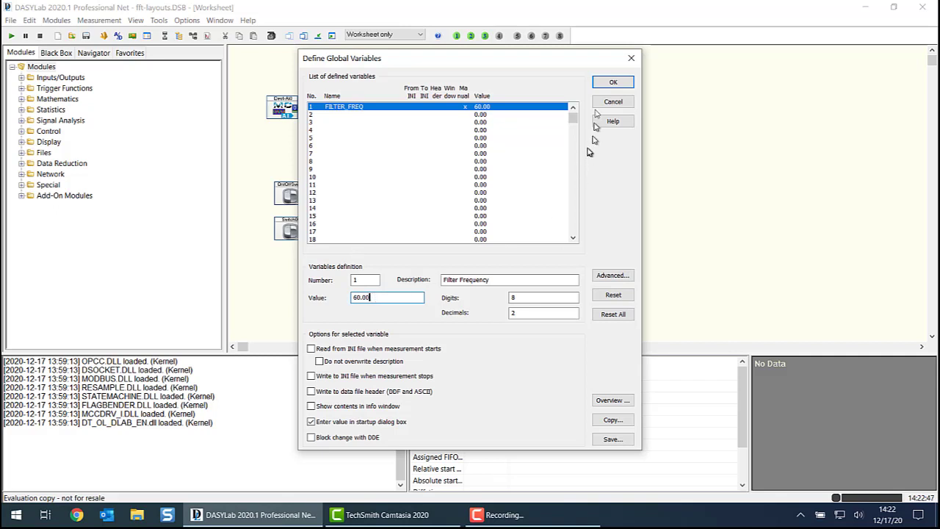
pyautogui.click(610, 83)
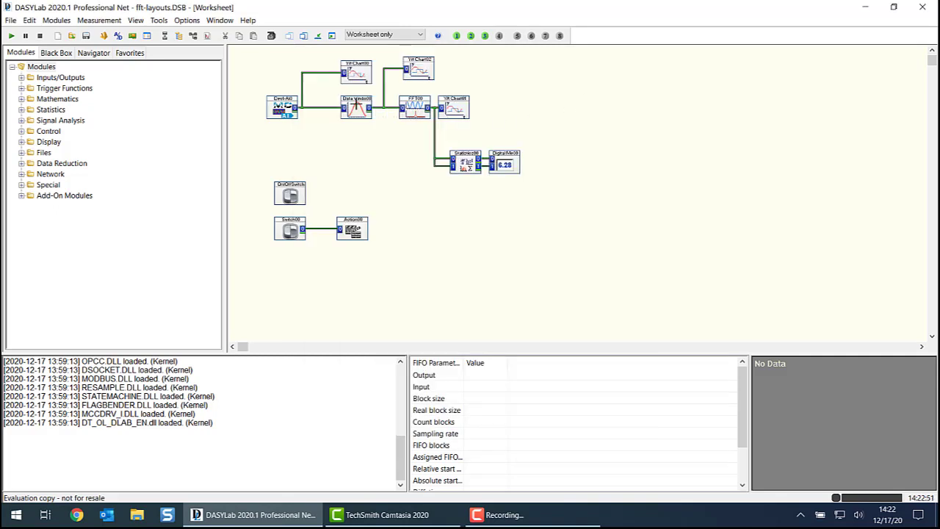
# - List the Signal Analysis modules available for the worksheet
pyautogui.click(21, 120)
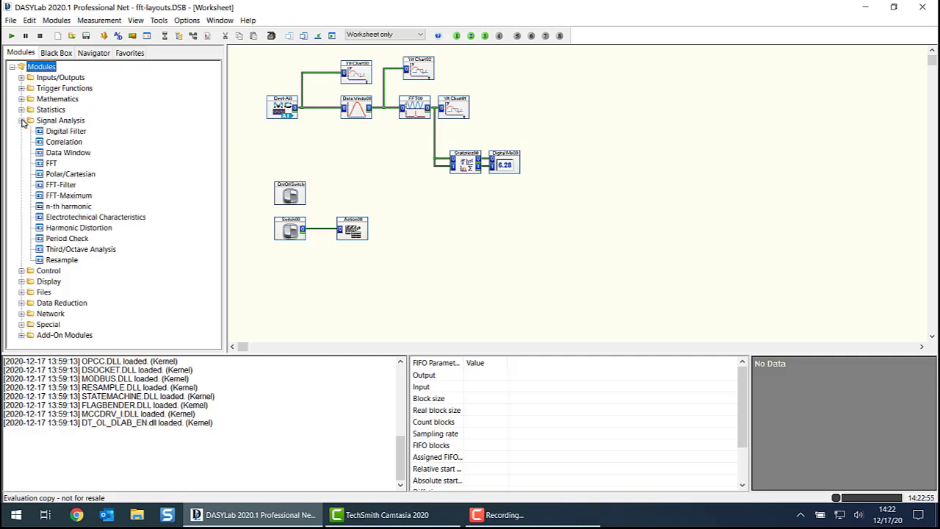
# - Add a Digital Filter module to the empty area below the Data Window module and make it a low-pass filter
pyautogui.click(59, 133)
pyautogui.moveTo(59, 132); pyautogui.dragTo(330, 145)
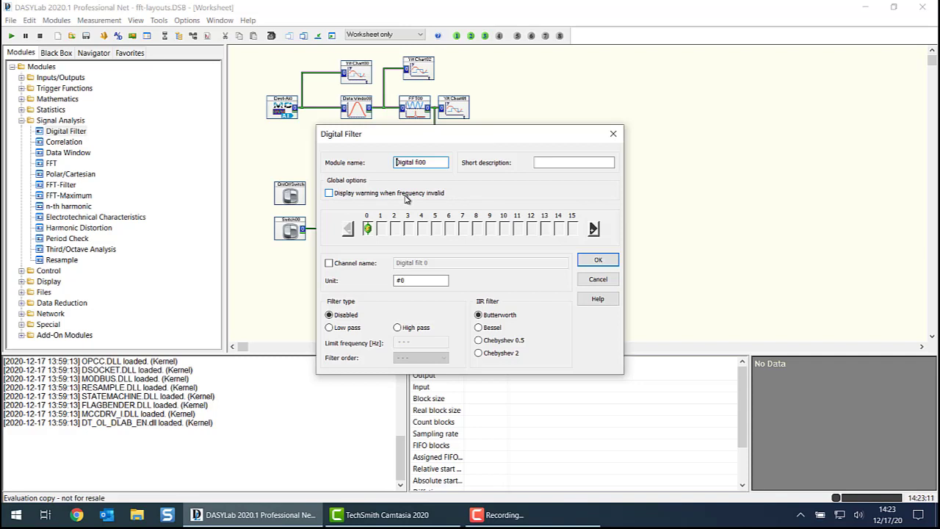
pyautogui.click(349, 328)
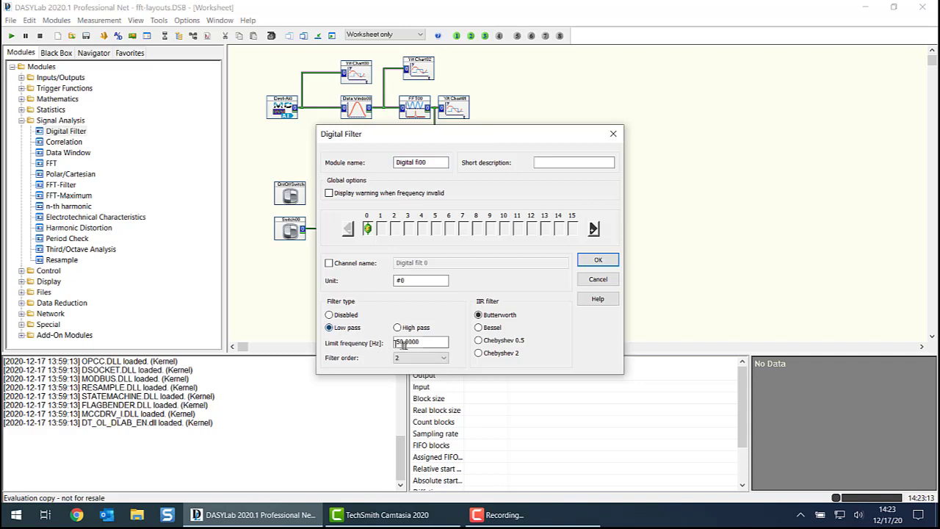
# - Set the low-pass filter's limit frequency to the global variable FILTER_FREQ and apply the filter settings
pyautogui.moveTo(441, 342); pyautogui.dragTo(374, 342)
pyautogui.press('BackSpace')
pyautogui.rightClick(405, 344)
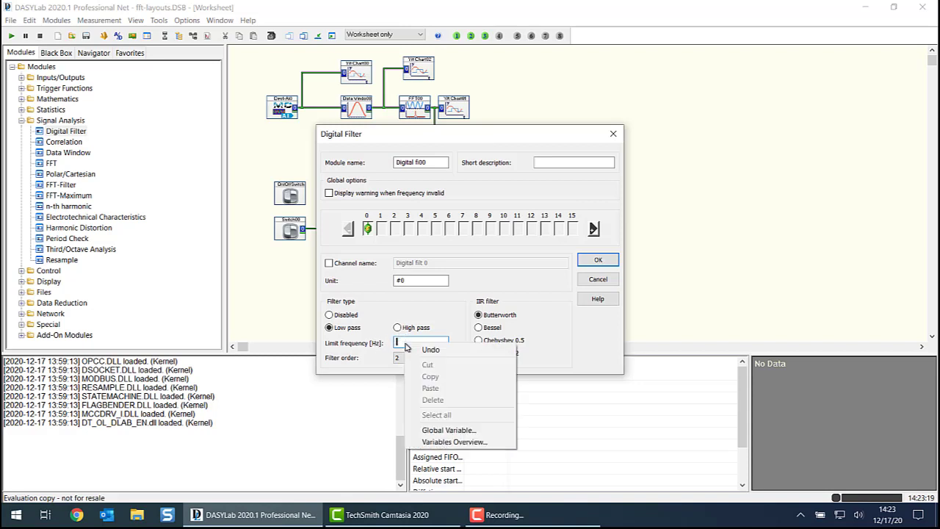
pyautogui.click(450, 431)
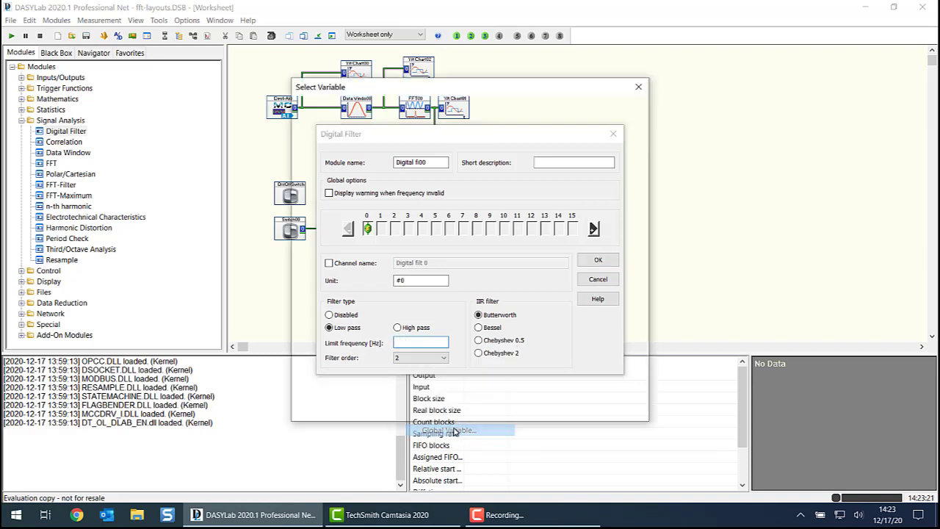
pyautogui.click(351, 151)
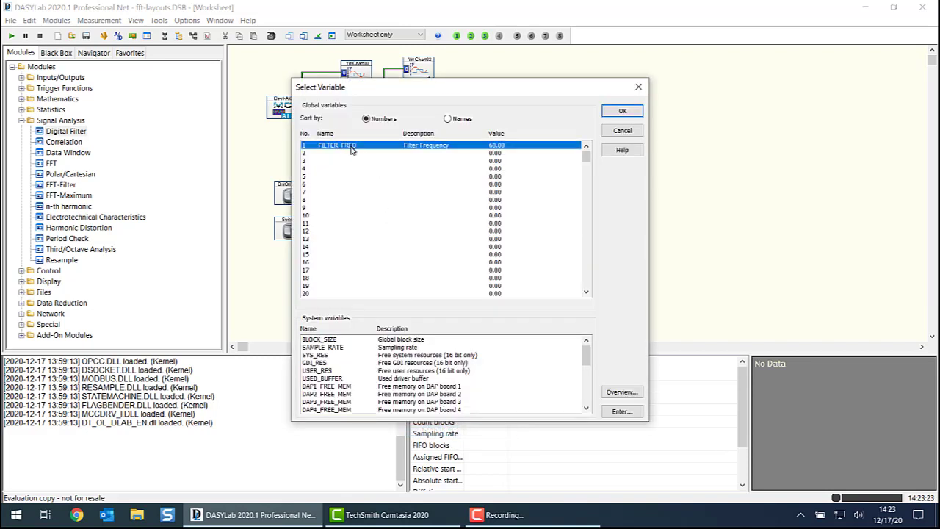
pyautogui.click(622, 111)
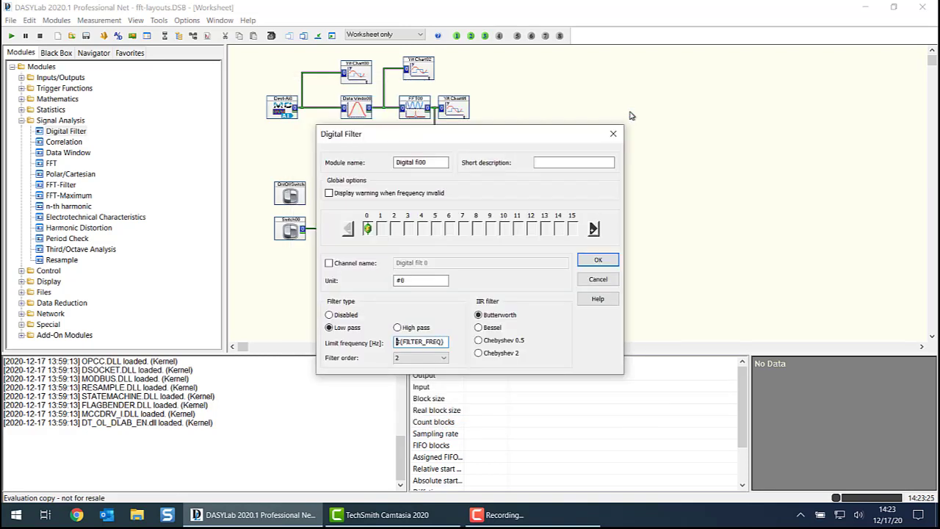
pyautogui.press('Tab')
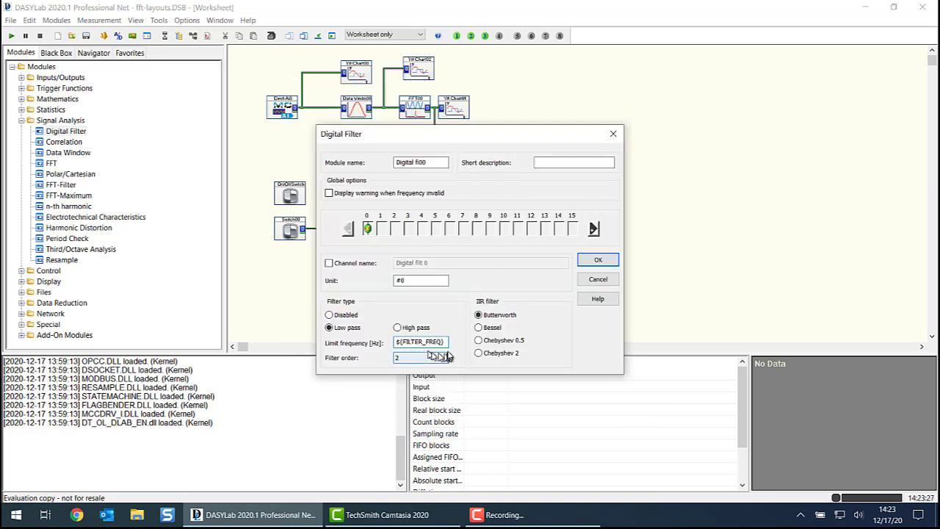
pyautogui.click(447, 343)
pyautogui.click(599, 260)
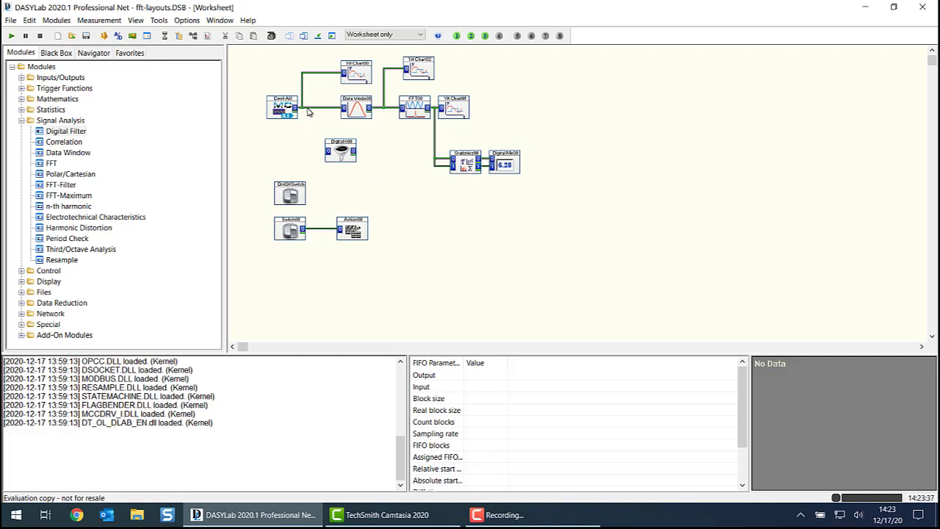
# - Replace the analog input's output connections by placing the digital filter after it and wiring the filter to the Data Window and the first chart
pyautogui.rightClick(282, 108)
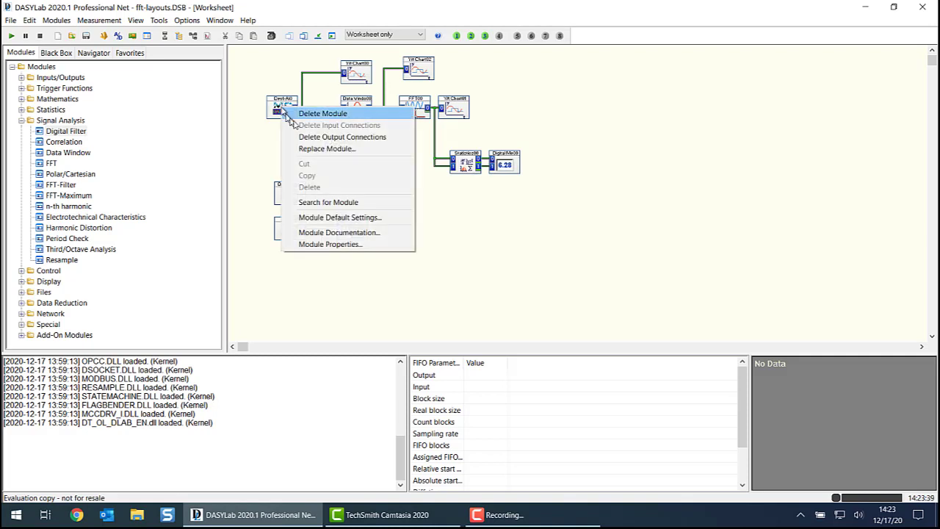
pyautogui.click(312, 139)
pyautogui.moveTo(286, 102); pyautogui.dragTo(266, 101)
pyautogui.moveTo(345, 149); pyautogui.dragTo(300, 104)
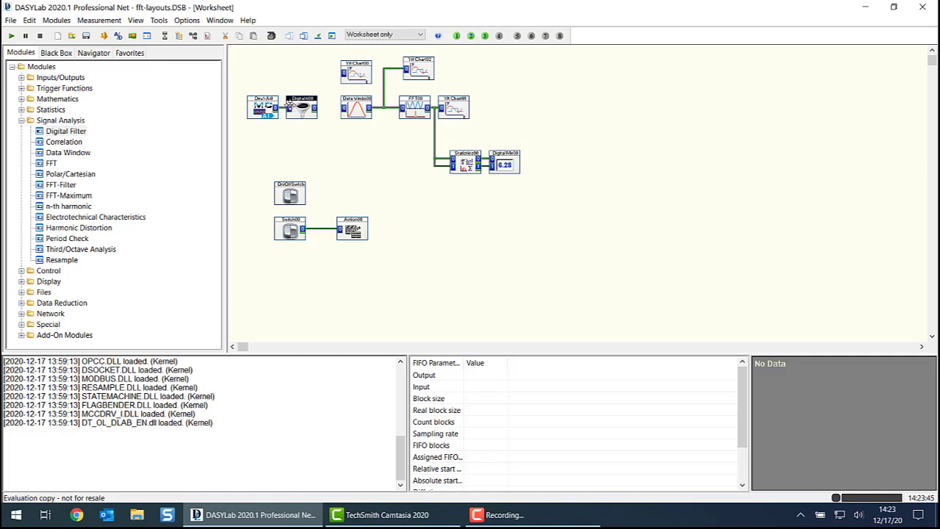
pyautogui.moveTo(357, 109); pyautogui.dragTo(332, 110)
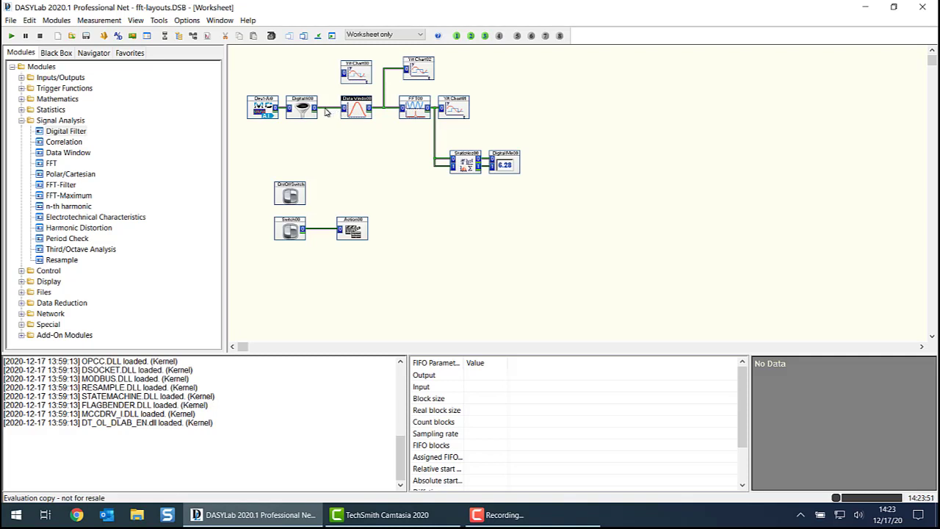
pyautogui.moveTo(326, 110); pyautogui.dragTo(344, 73)
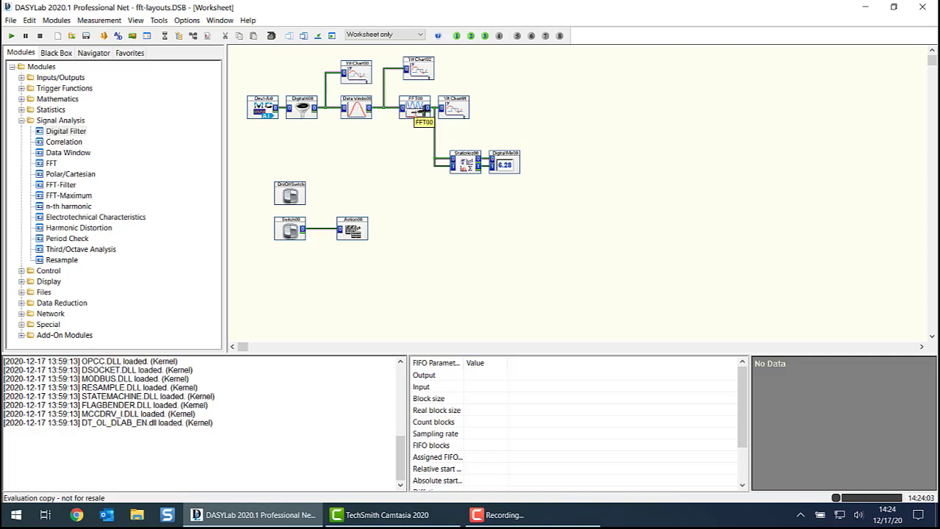
# - Open the properties of the operator information table in the Displays - 1 layout
pyautogui.click(220, 20)
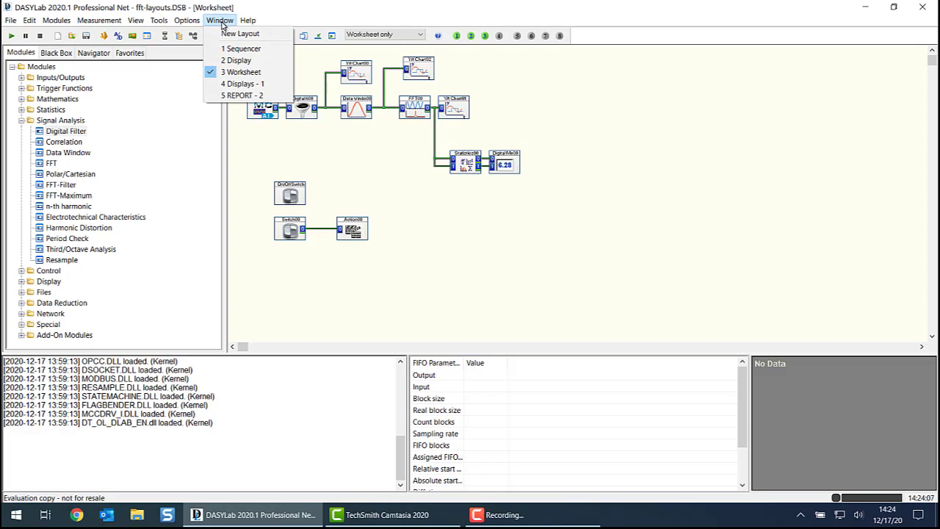
pyautogui.click(242, 84)
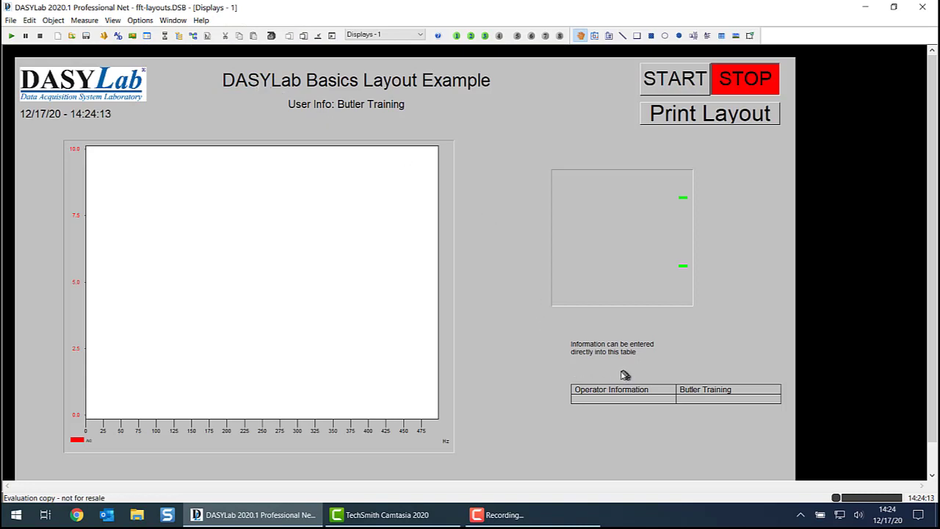
pyautogui.click(605, 397)
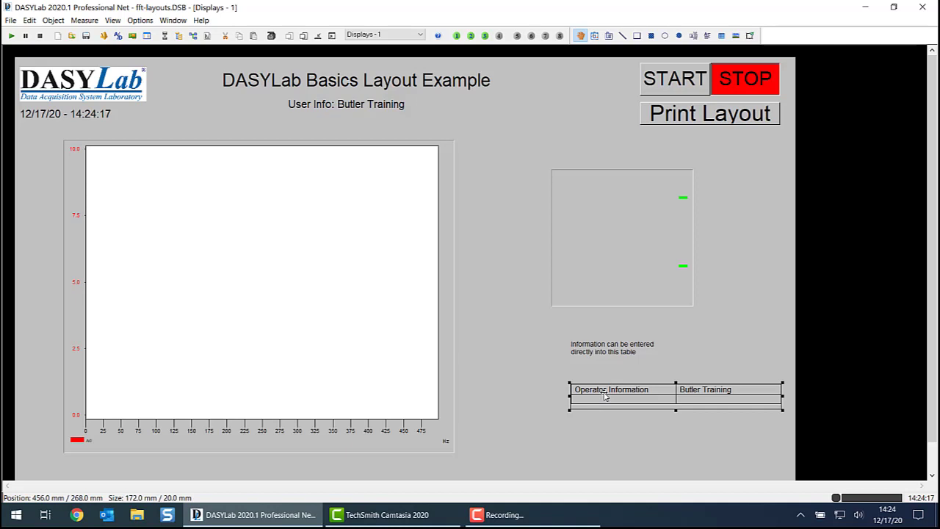
pyautogui.rightClick(605, 396)
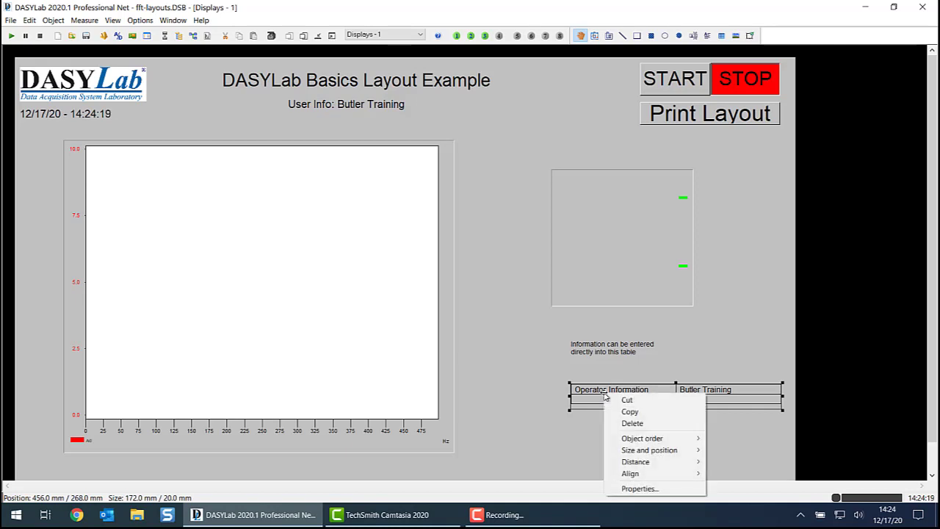
pyautogui.click(630, 489)
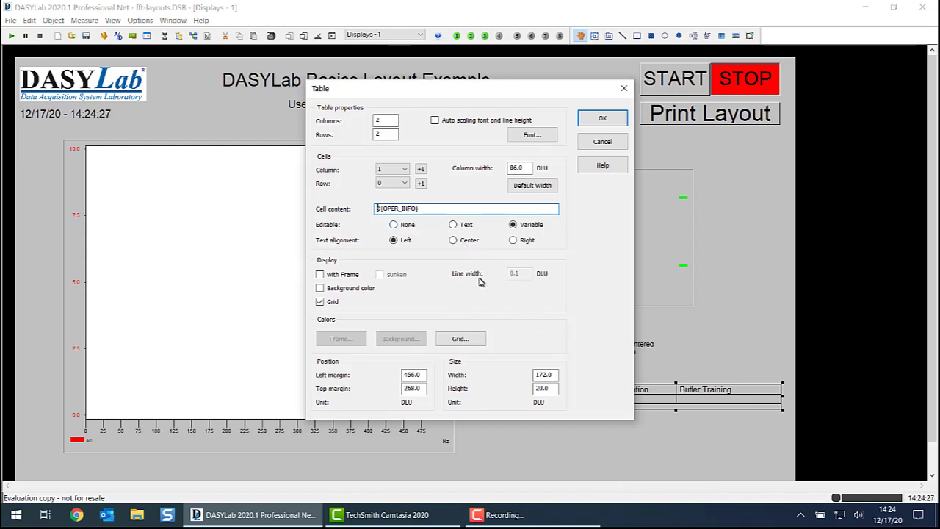
# - Enter "Filter Frequency" as the content of the table cell at column 0, row 1
pyautogui.click(407, 171)
pyautogui.click(389, 181)
pyautogui.click(389, 183)
pyautogui.click(385, 201)
pyautogui.click(406, 210)
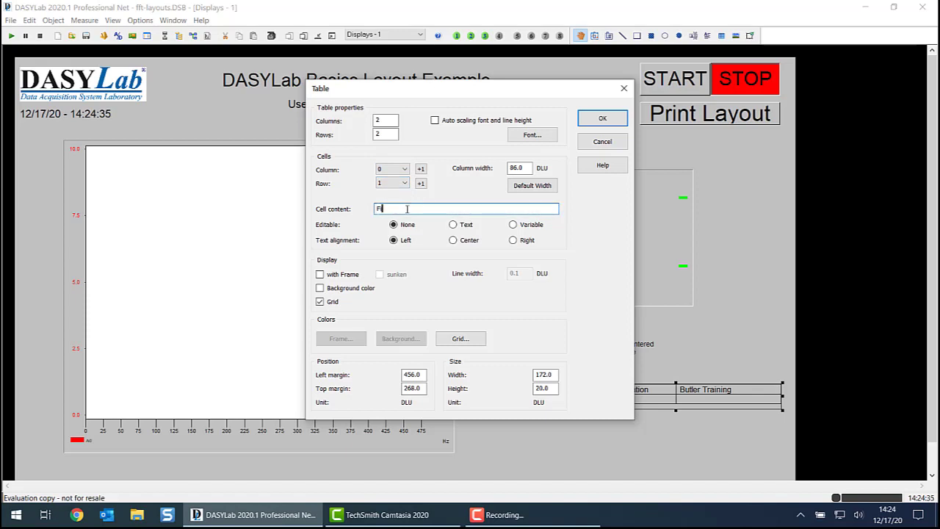
pyautogui.write('Filter Frequency')
# - Make the cell at column 1, row 1 variable-editable, link it to the global variable FILTER_FREQ, and apply the table settings
pyautogui.click(421, 169)
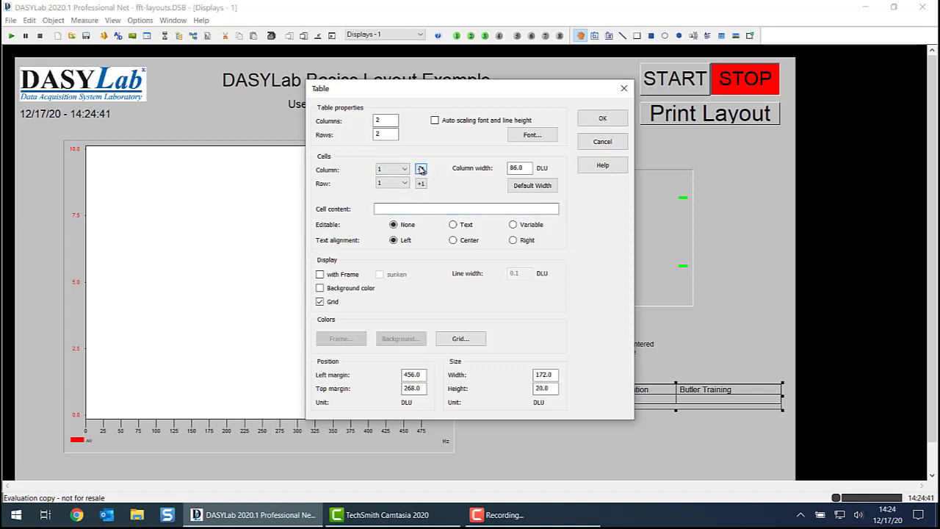
pyautogui.click(387, 208)
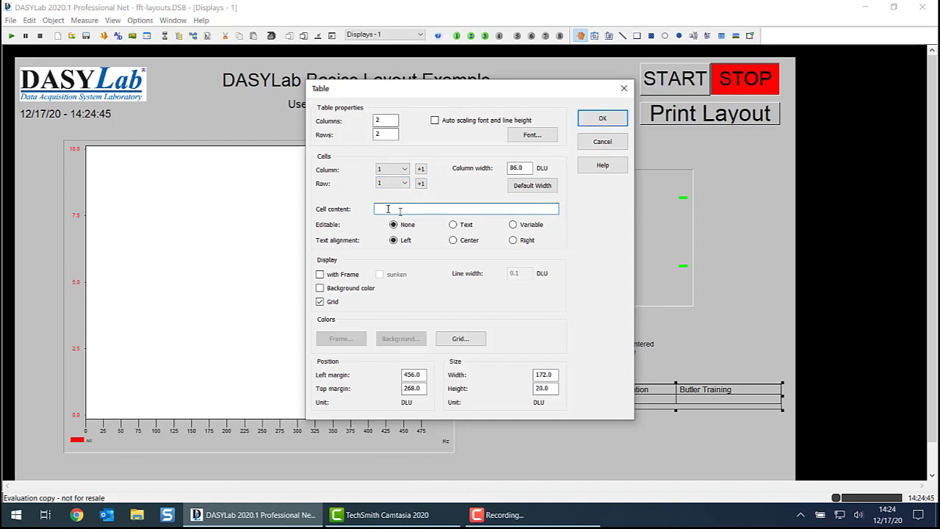
pyautogui.click(513, 225)
pyautogui.click(430, 209)
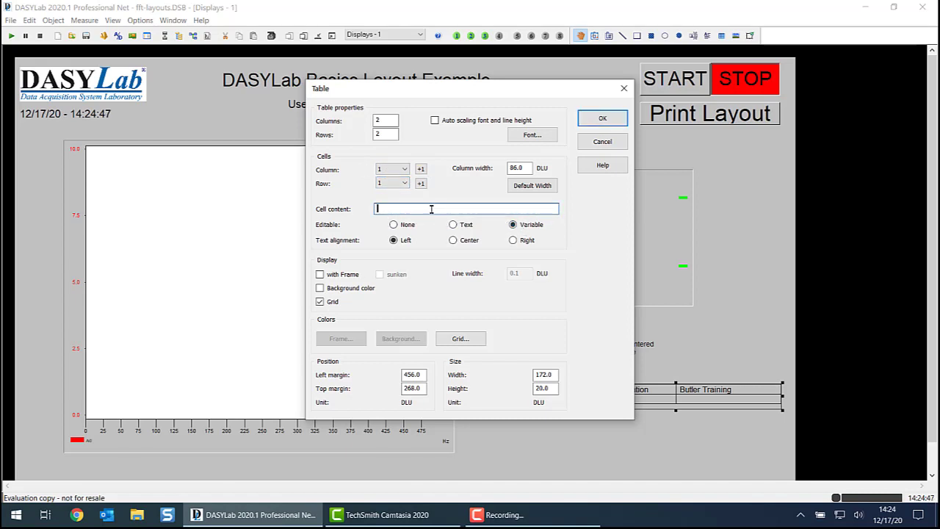
pyautogui.rightClick(430, 209)
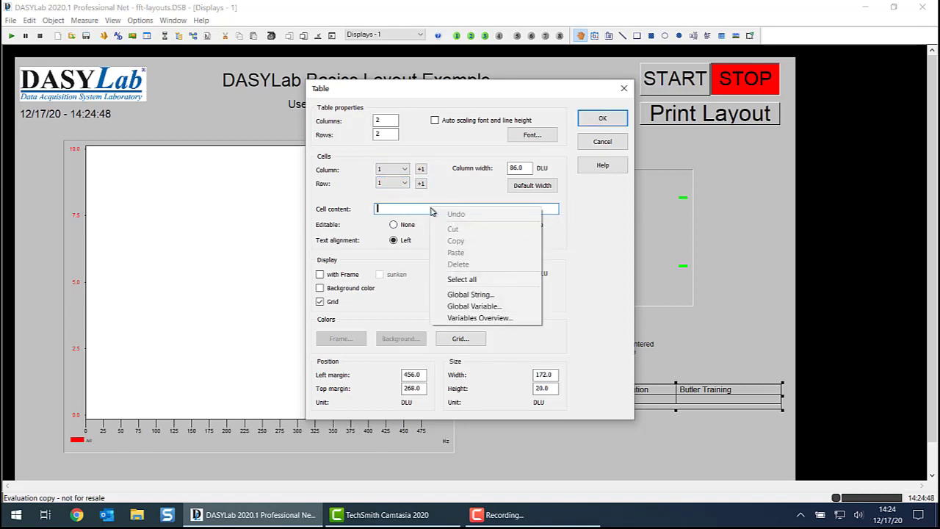
pyautogui.click(479, 306)
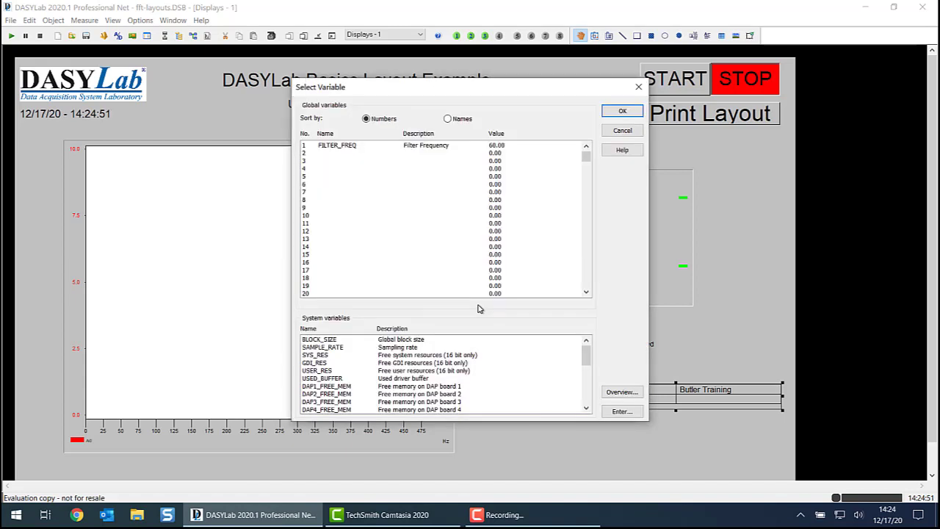
pyautogui.click(341, 145)
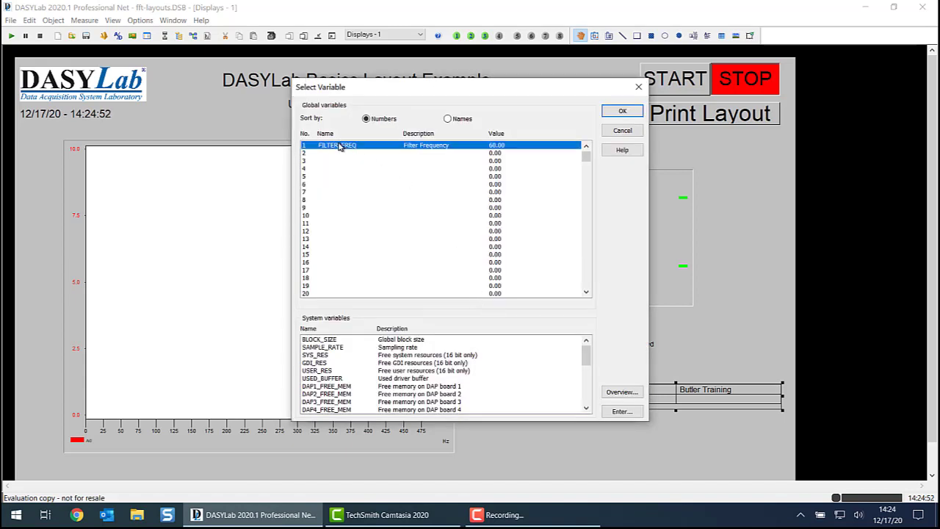
pyautogui.click(622, 112)
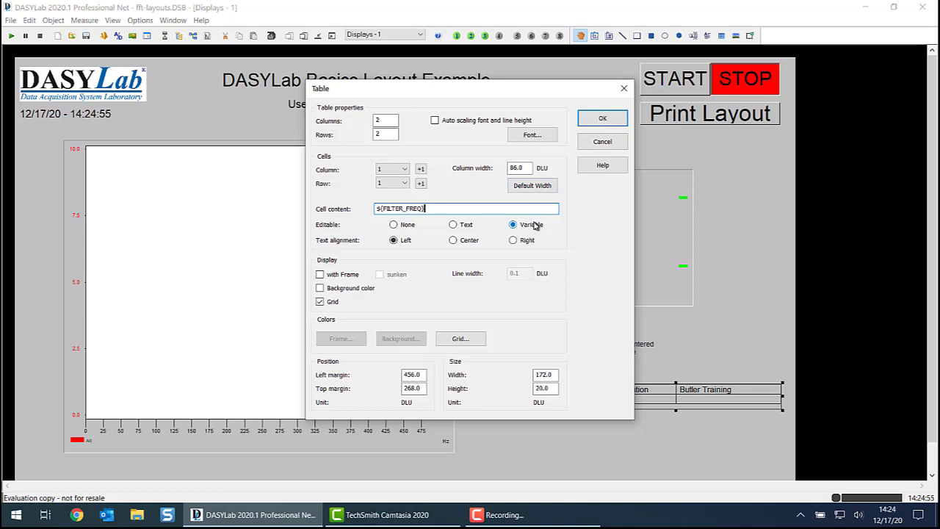
pyautogui.click(602, 118)
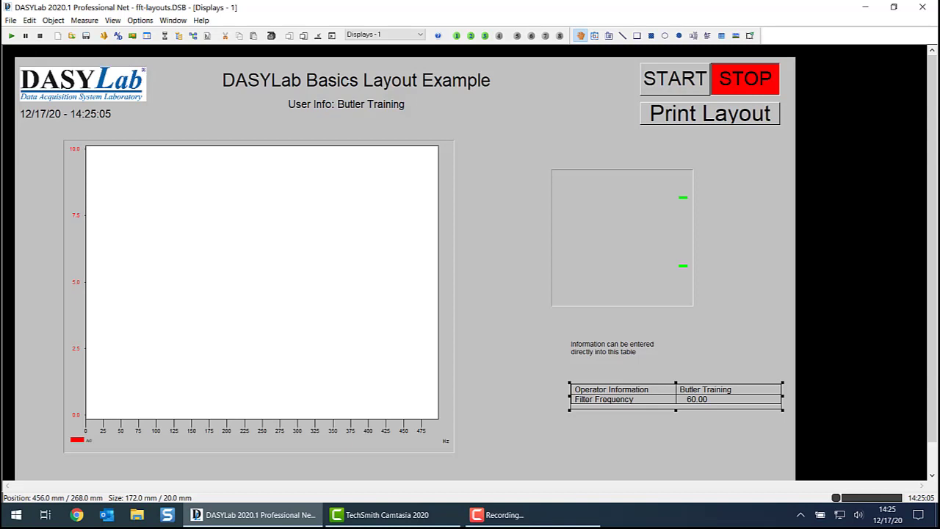
# - Start the measurement with a startup filter frequency of 100
pyautogui.click(13, 38)
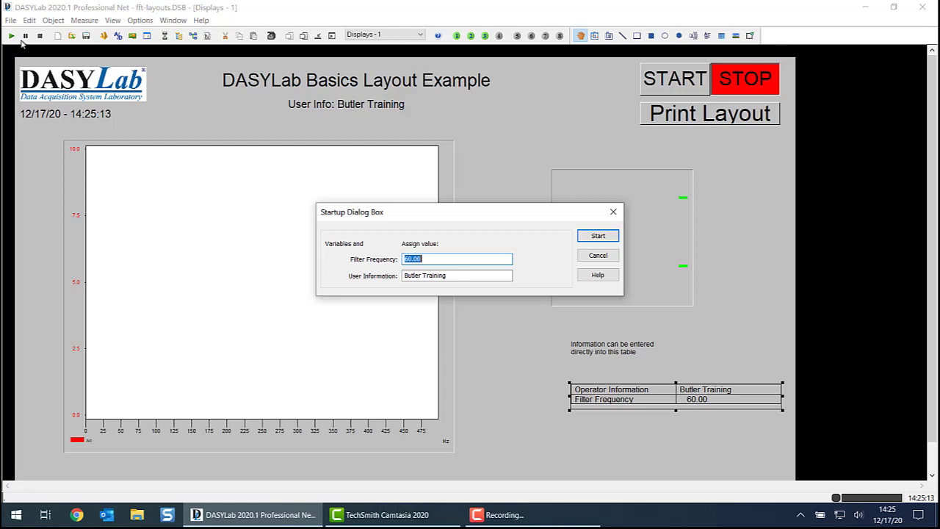
pyautogui.write('100')
pyautogui.click(596, 236)
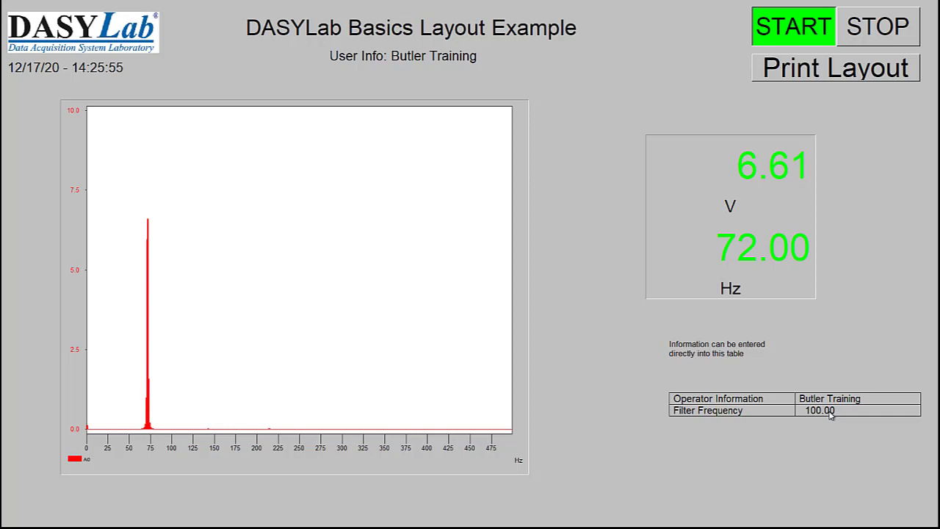
# - Set the filter frequency to 60 in the running layout's table
pyautogui.click(830, 413)
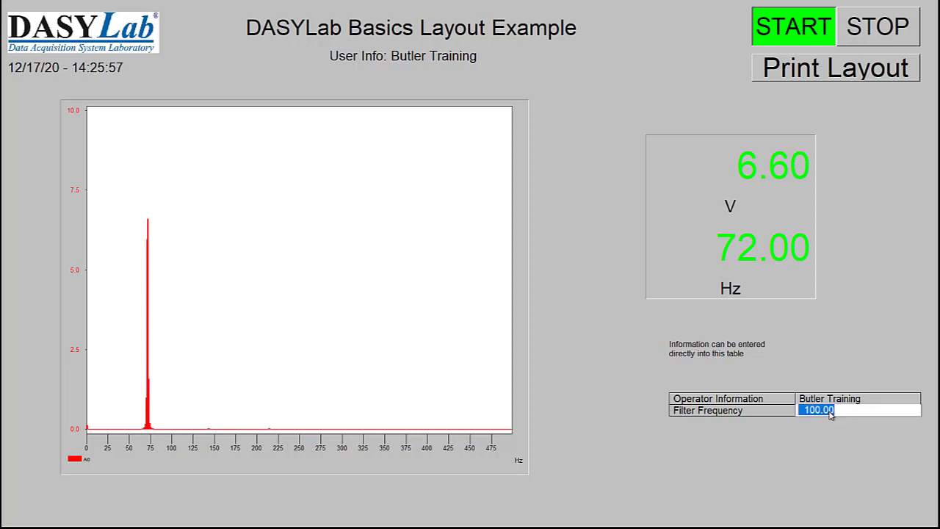
pyautogui.write('60')
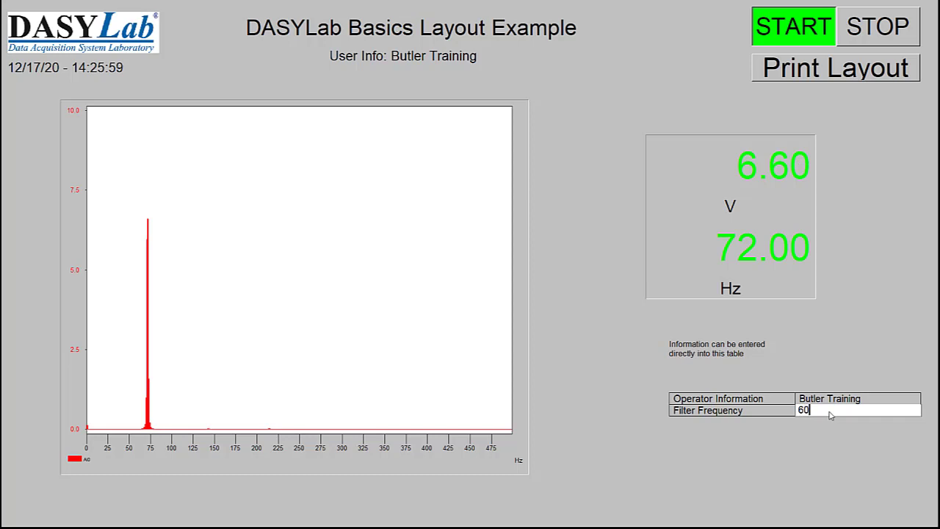
pyautogui.press('Return')
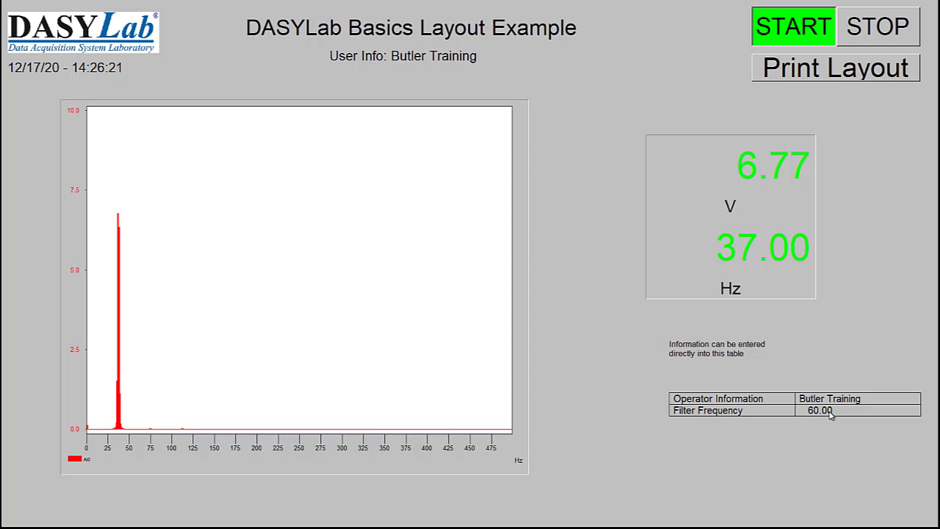
# - Raise the filter frequency in the running layout's table to 200
pyautogui.click(830, 413)
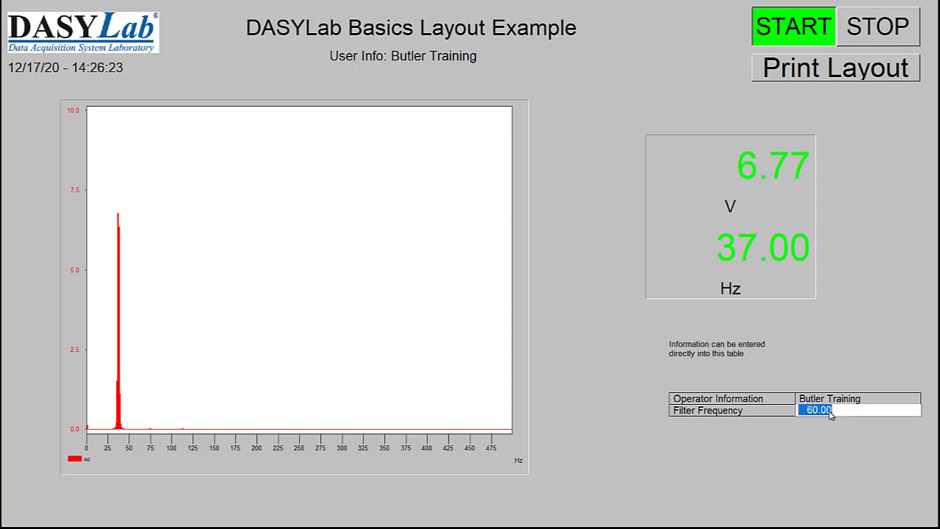
pyautogui.write('200')
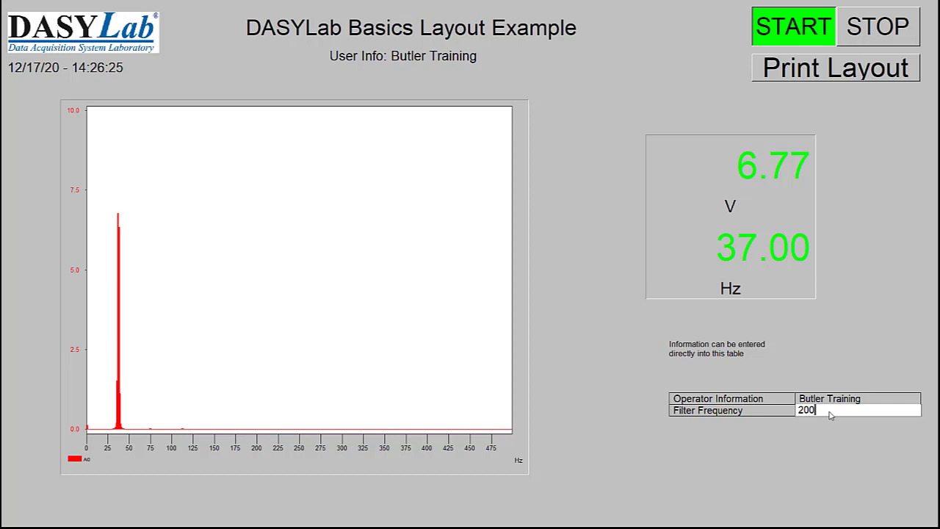
pyautogui.press('Return')
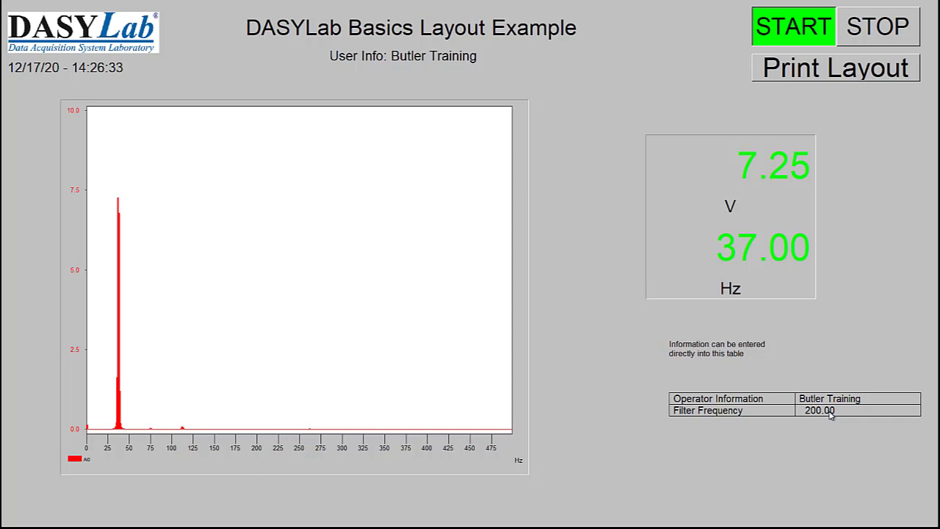
# - Lower the filter frequency in the running layout's table to 1
pyautogui.click(830, 412)
pyautogui.write('1')
pyautogui.press('Return')
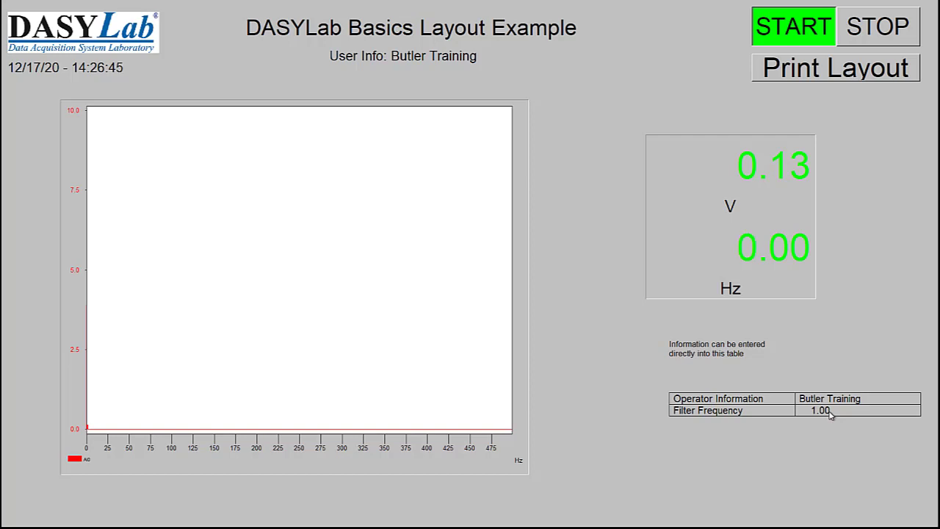
# - Try filter frequencies of 10 and 30 in the running layout's table
pyautogui.click(831, 413)
pyautogui.write('10')
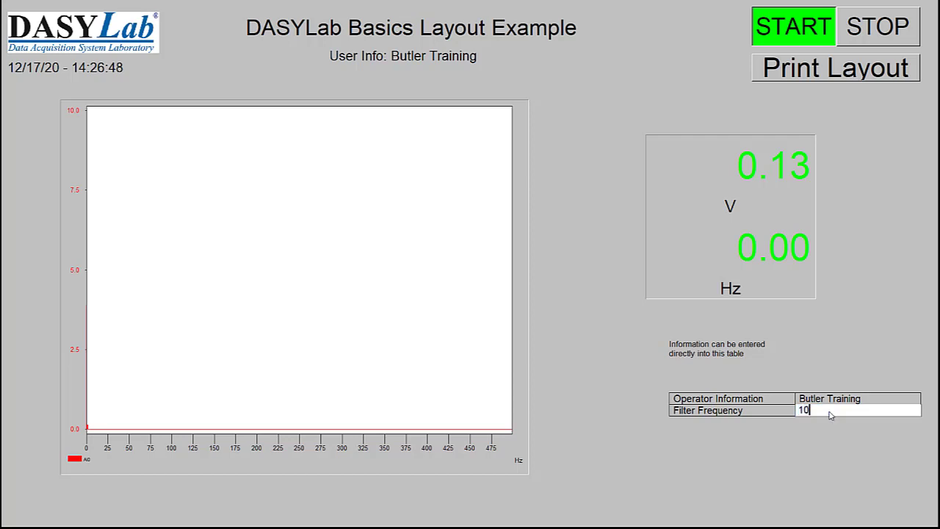
pyautogui.press('Return')
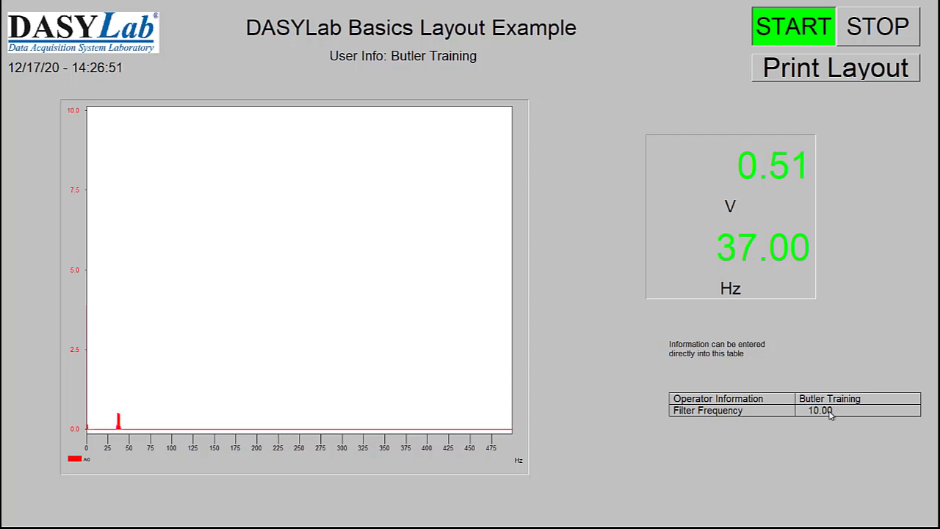
pyautogui.click(830, 411)
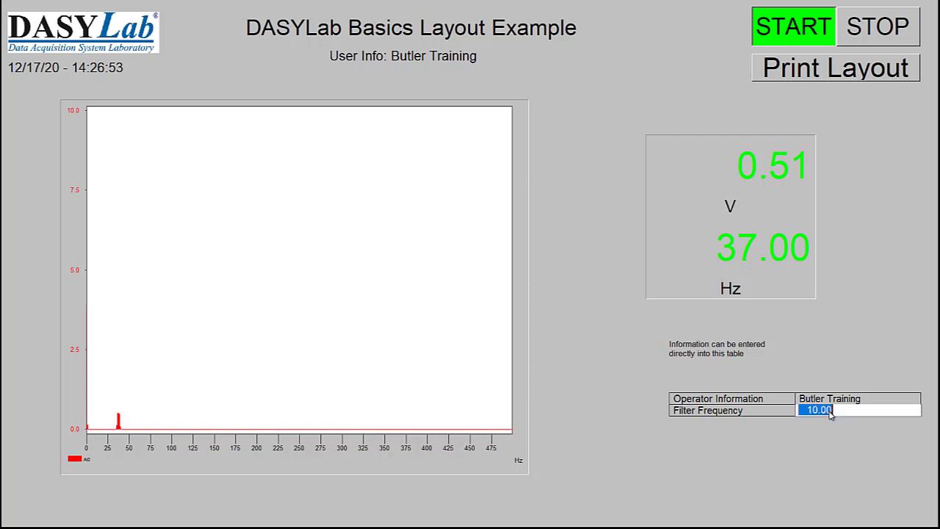
pyautogui.write('30')
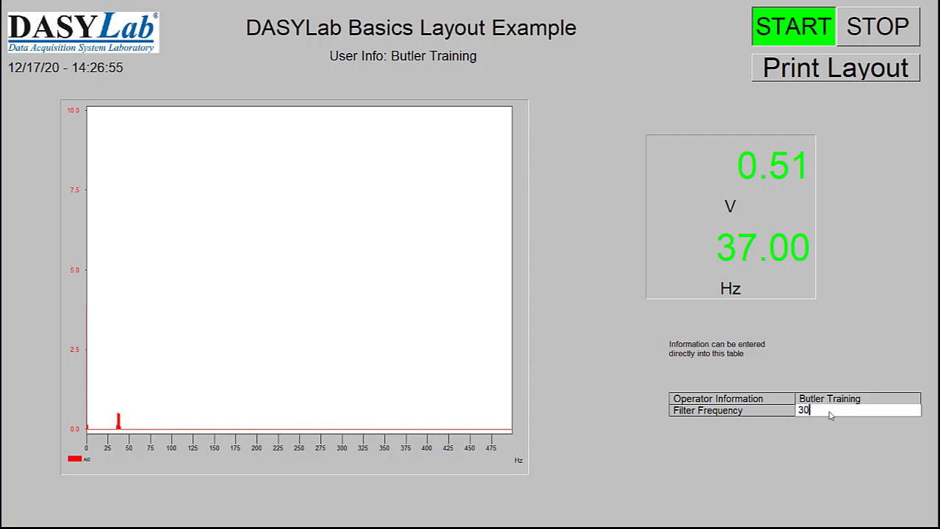
pyautogui.press('Return')
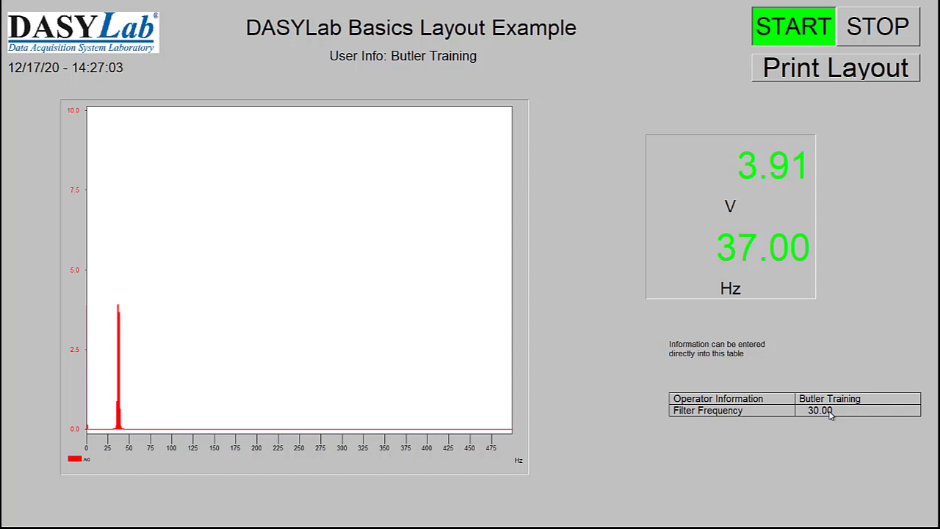
# - Set the filter frequency to 0 in the running layout's table and stop the measurement
pyautogui.click(830, 415)
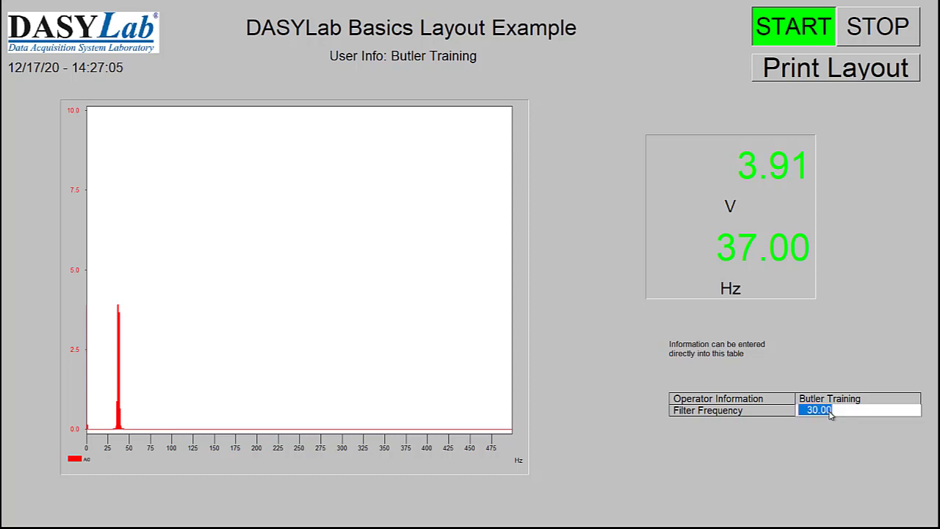
pyautogui.write('0')
pyautogui.press('Return')
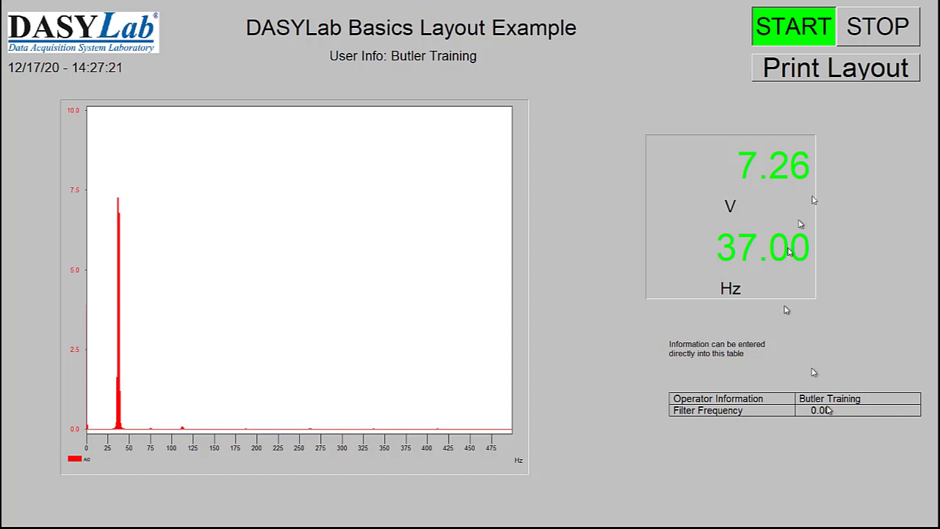
pyautogui.click(886, 24)
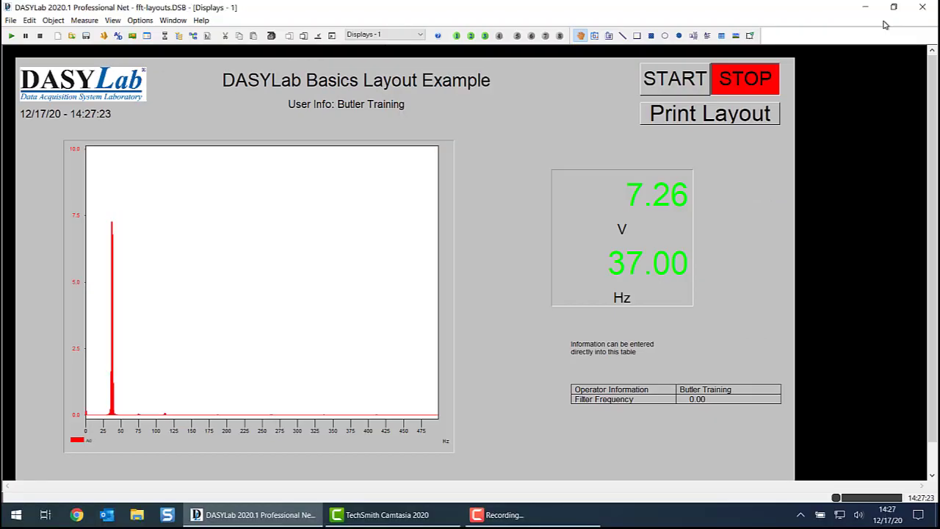
# - Return to the worksheet and check the limit frequency variable in the Digital Filter module's settings
pyautogui.click(194, 37)
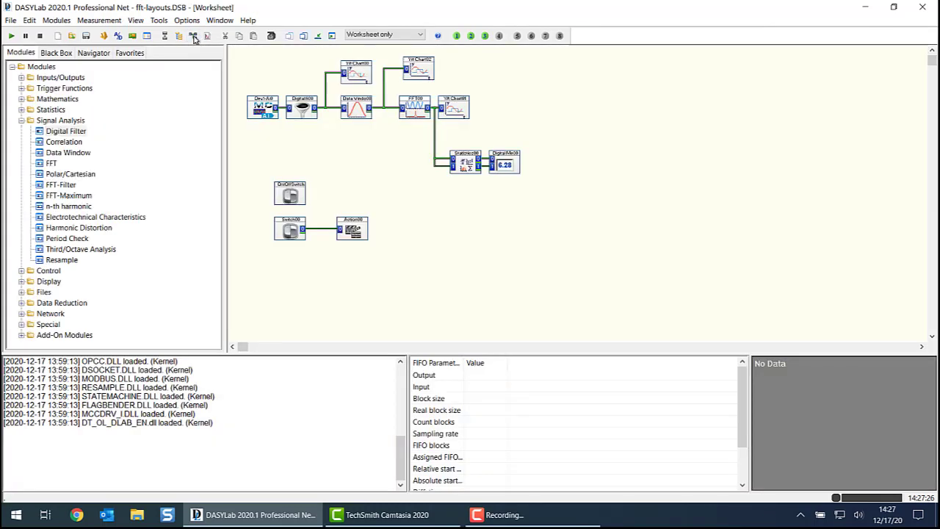
pyautogui.doubleClick(301, 108)
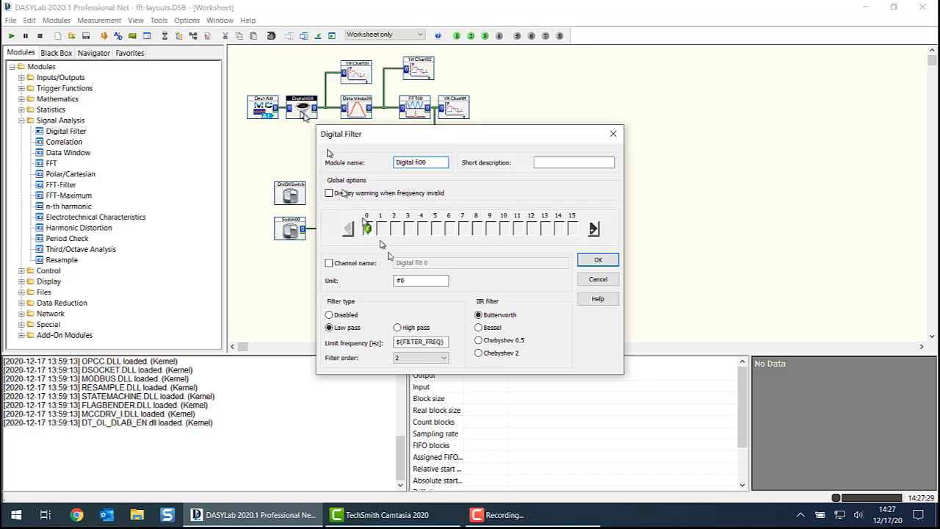
pyautogui.click(447, 342)
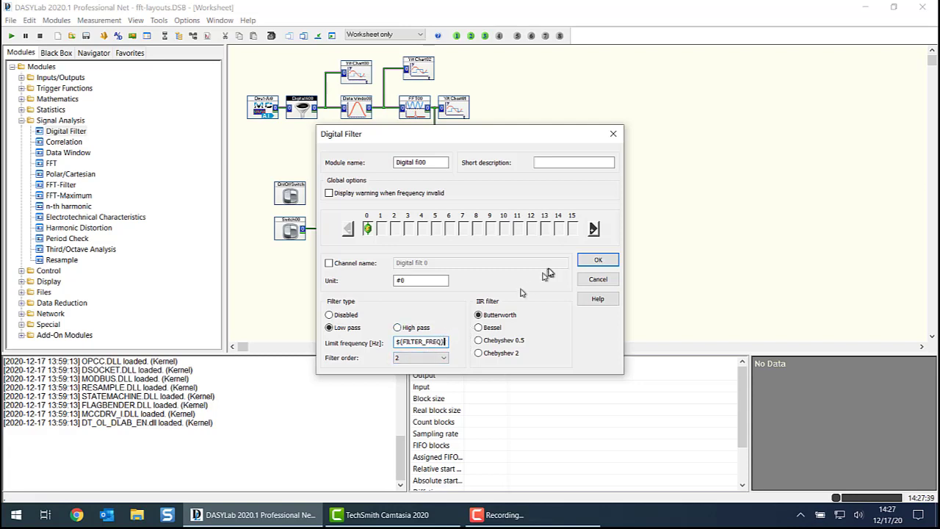
pyautogui.click(591, 262)
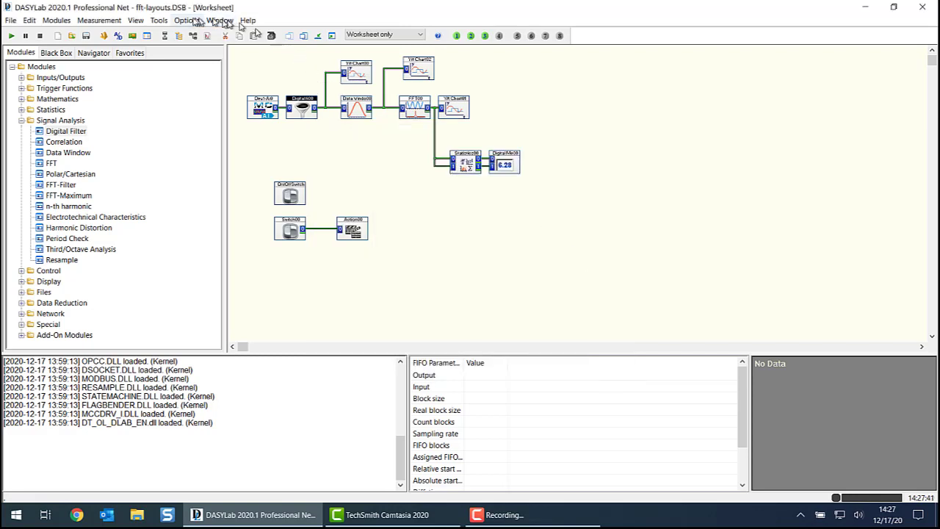
# - Review the definition of the FILTER_FREQ global variable and return to the Displays - 1 layout
pyautogui.click(187, 20)
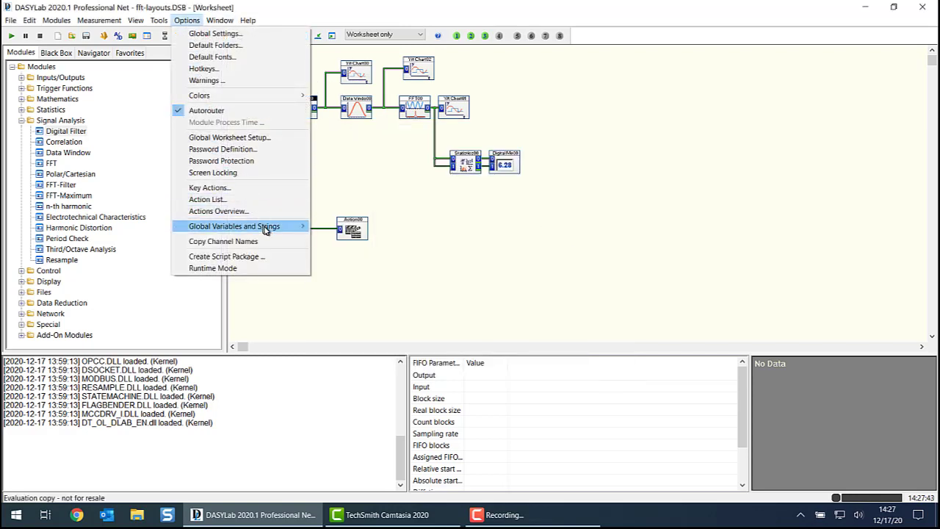
pyautogui.moveTo(266, 230)
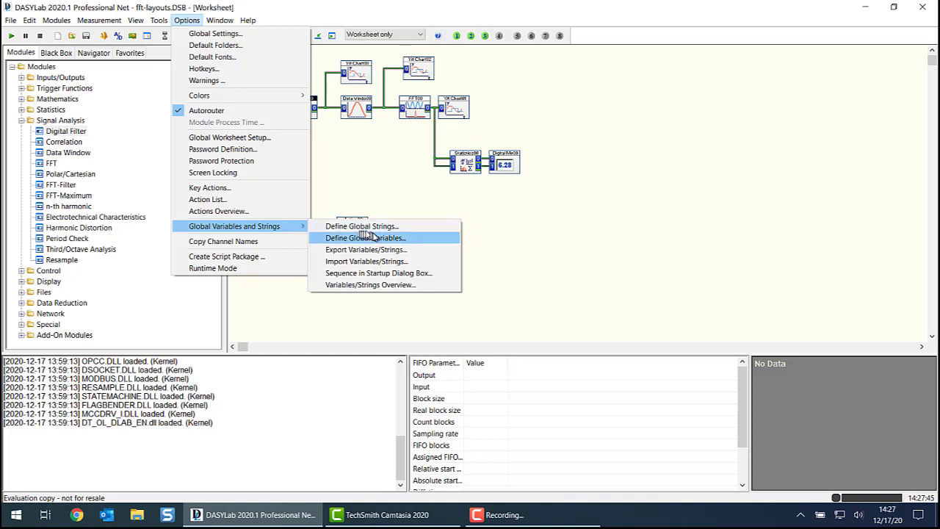
pyautogui.click(582, 112)
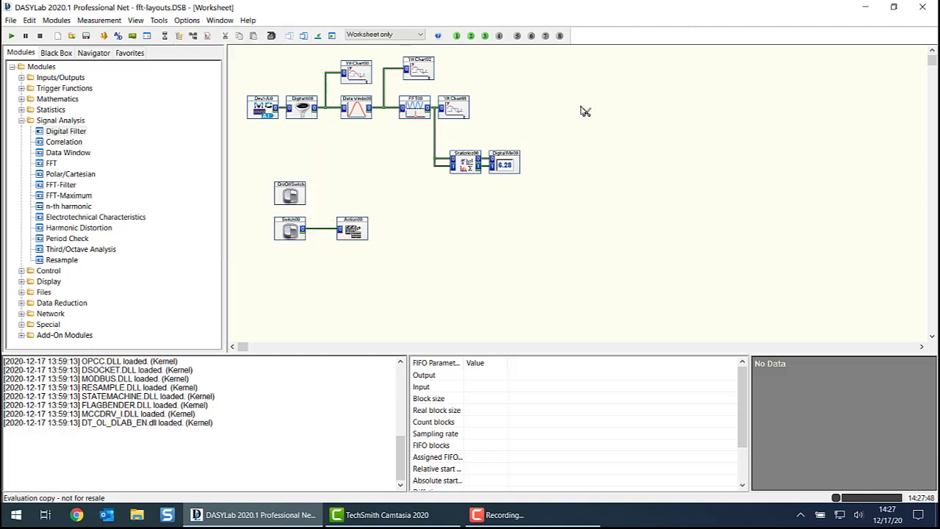
pyautogui.click(457, 36)
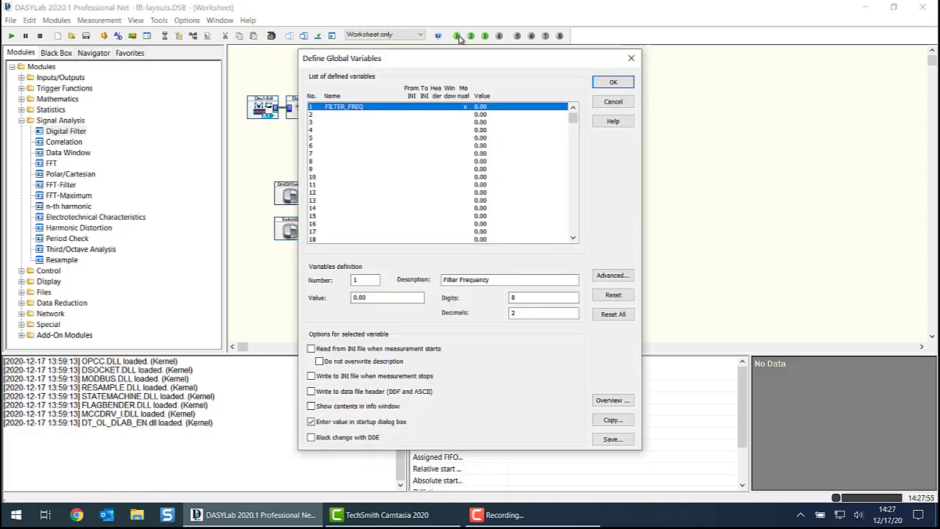
pyautogui.click(613, 83)
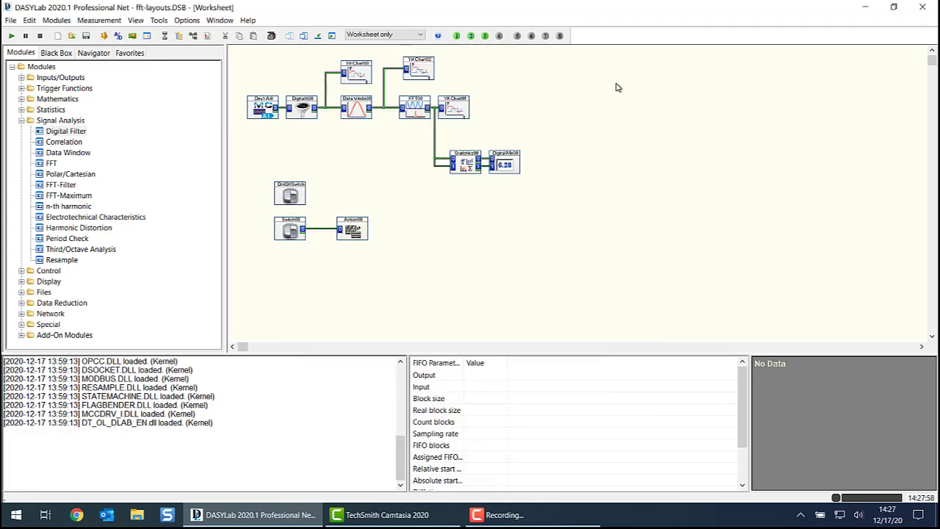
pyautogui.click(218, 21)
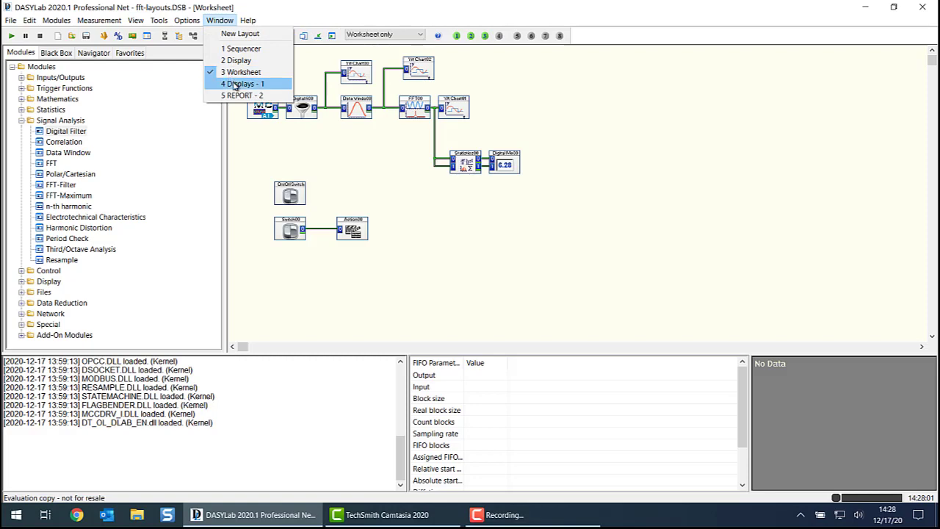
pyautogui.click(234, 84)
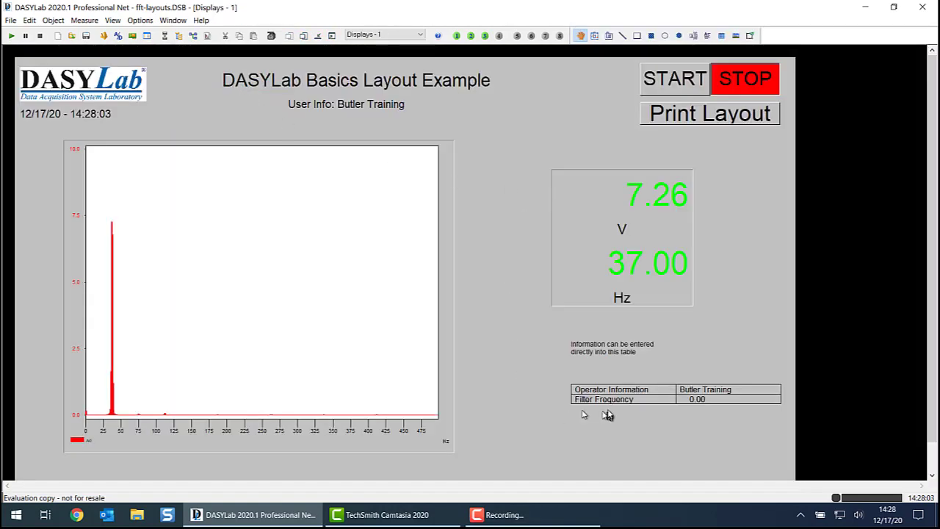
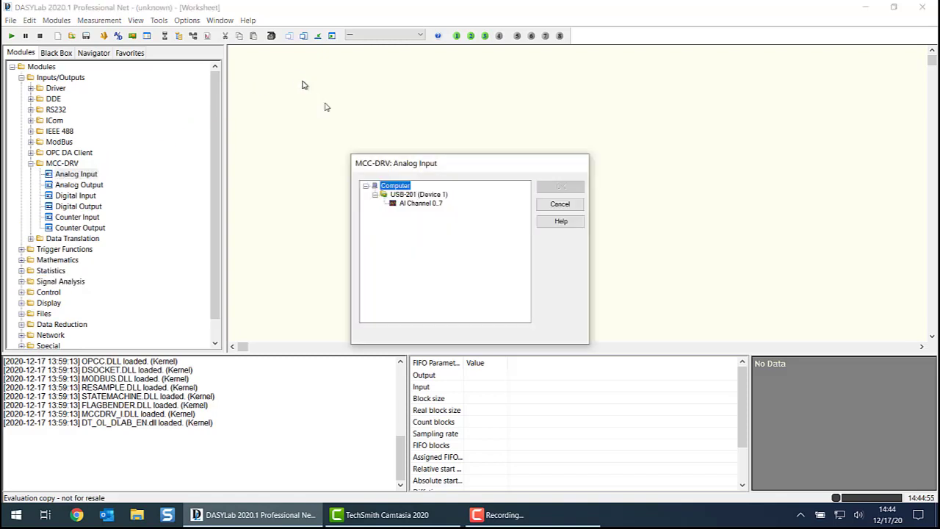
# - Add the USB-201 AI Channel 0..7 analog input module to the new worksheet with channels 0, 1 and 2 enabled
pyautogui.click(422, 206)
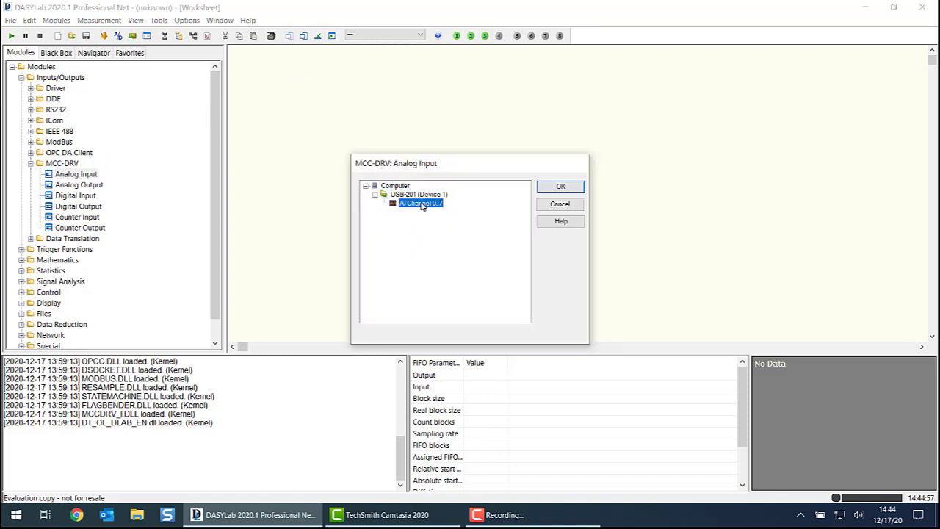
pyautogui.click(561, 187)
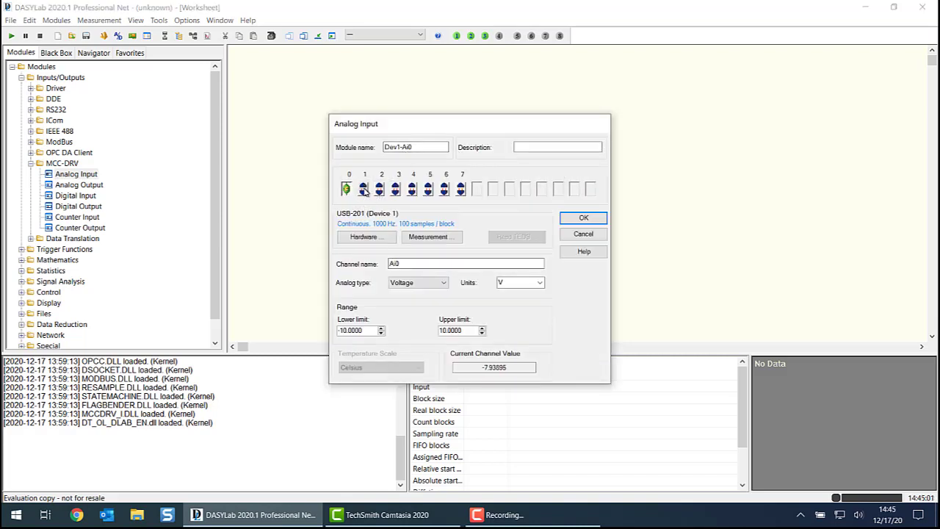
pyautogui.click(364, 190)
pyautogui.click(380, 189)
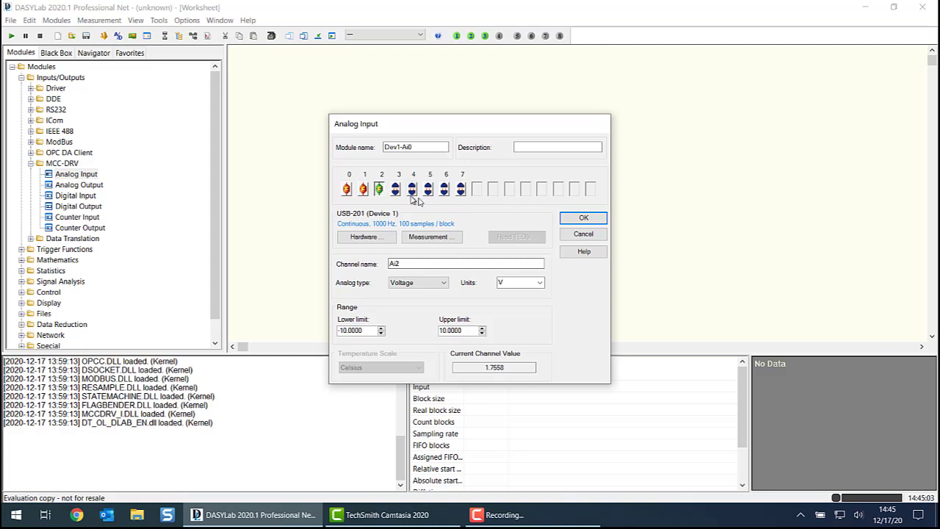
pyautogui.click(582, 218)
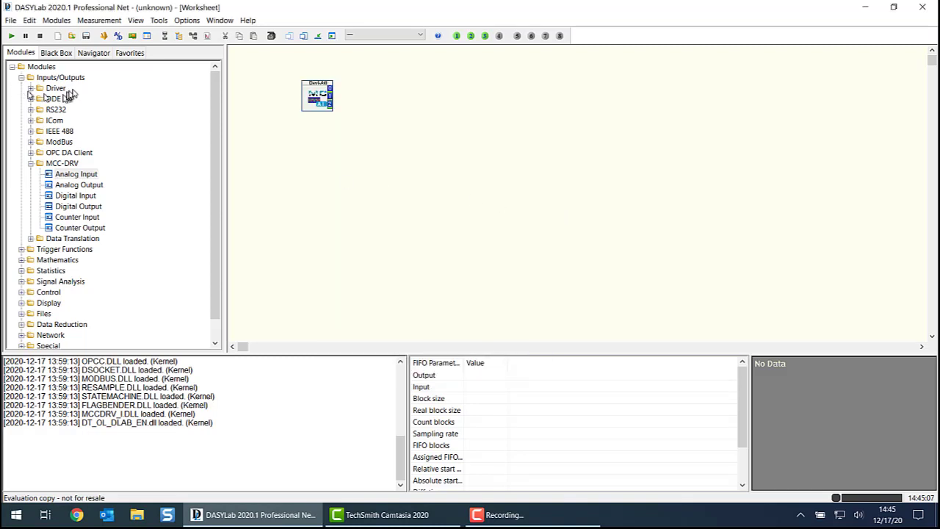
# - Place a Linear scaling/unit conversion Scaling module beside the analog input and extend it to three channels
pyautogui.click(22, 77)
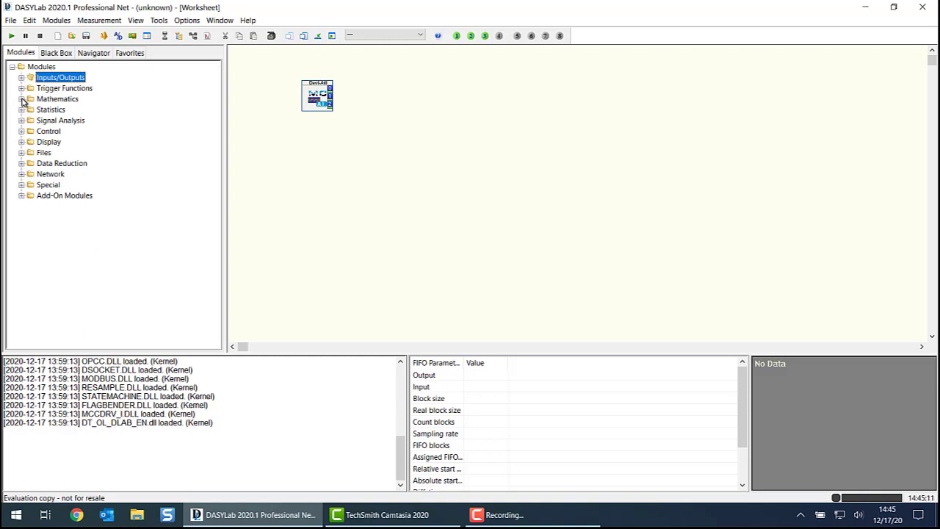
pyautogui.click(21, 99)
pyautogui.click(55, 153)
pyautogui.moveTo(55, 154); pyautogui.dragTo(376, 86)
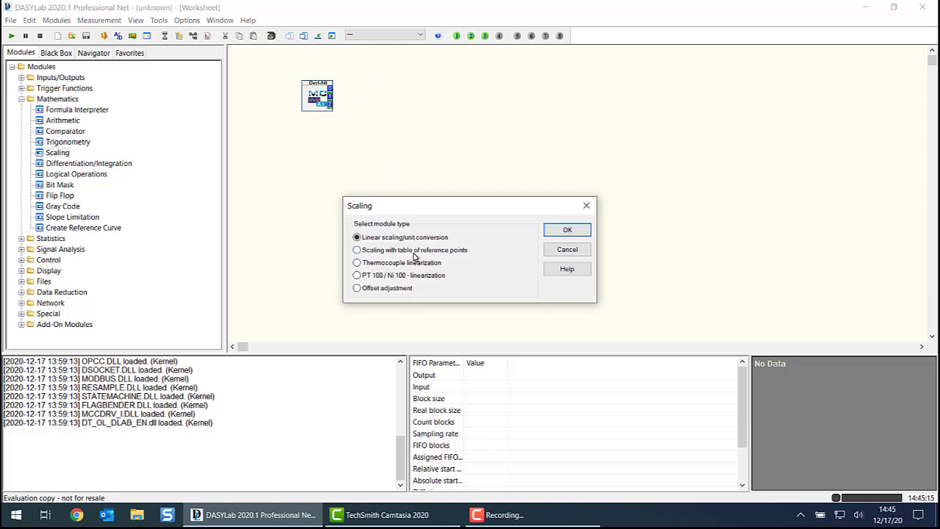
pyautogui.click(565, 230)
pyautogui.click(609, 182)
pyautogui.click(609, 182)
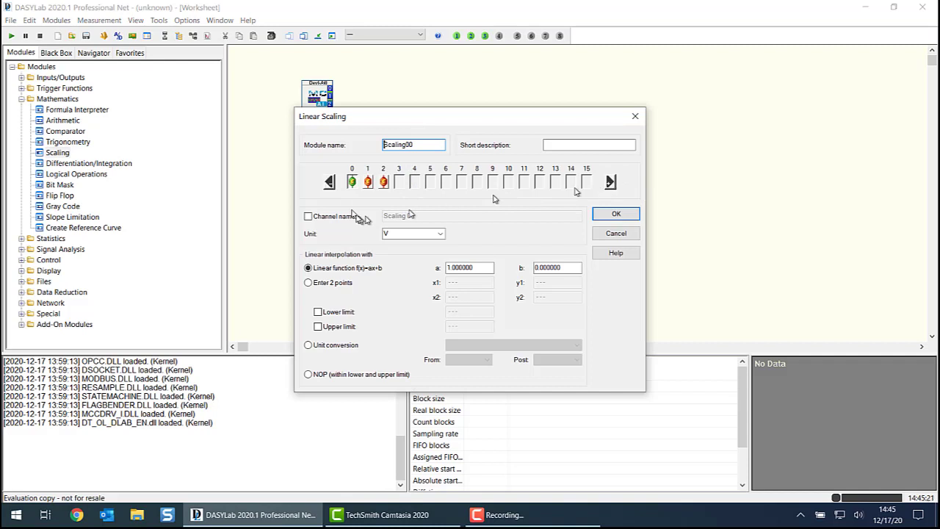
# - Set scaling channel 0's linear function to a = 2 and b = -1
pyautogui.doubleClick(479, 267)
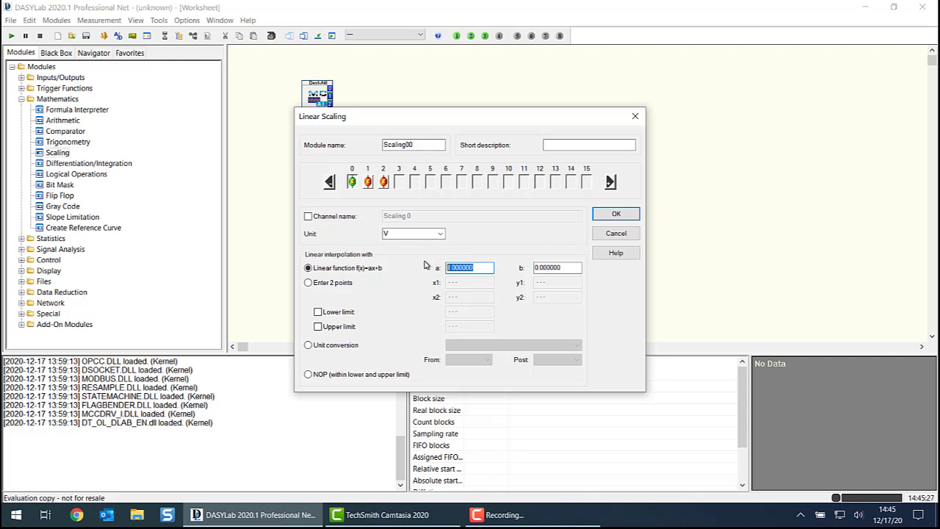
pyautogui.write('2')
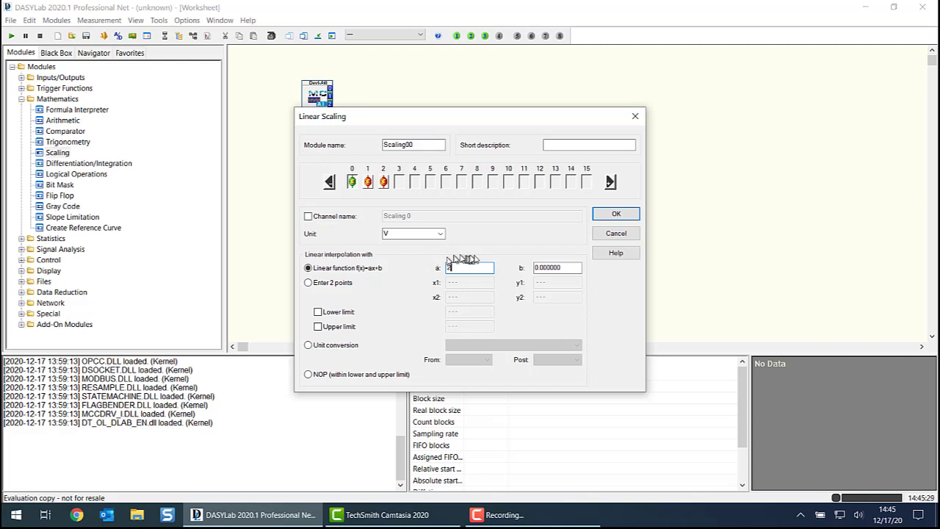
pyautogui.doubleClick(551, 267)
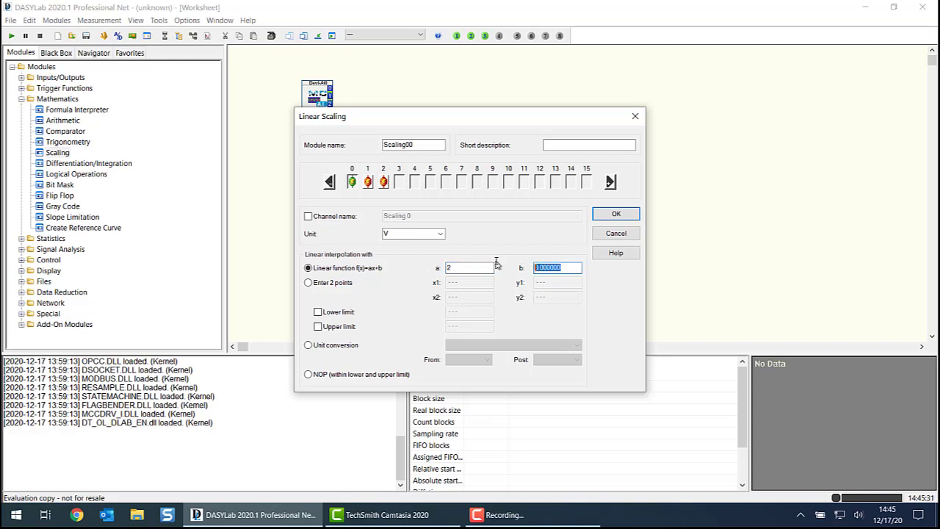
pyautogui.write('-1')
# - Set the linear function's b value to -1.75 for scaling channels 1 and 2 and accept the module settings
pyautogui.click(367, 181)
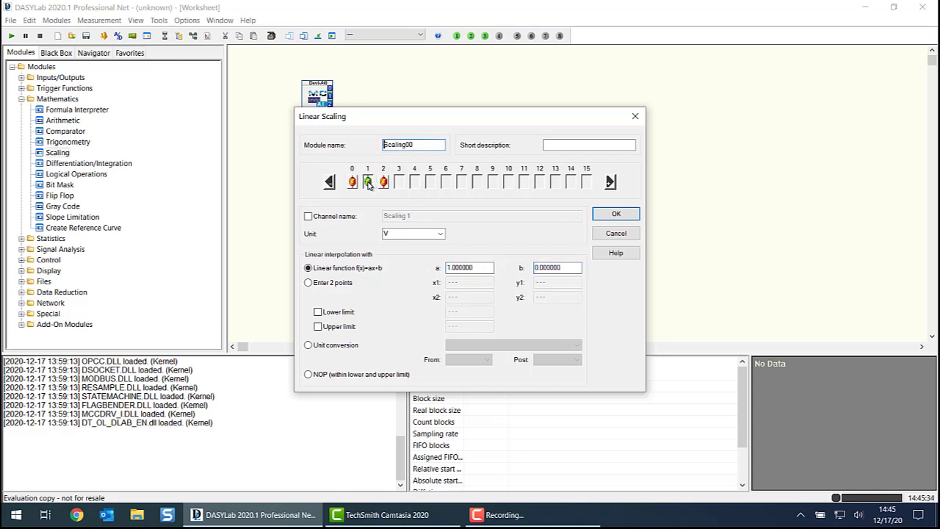
pyautogui.doubleClick(547, 267)
pyautogui.write('-1.75')
pyautogui.click(382, 181)
pyautogui.doubleClick(563, 266)
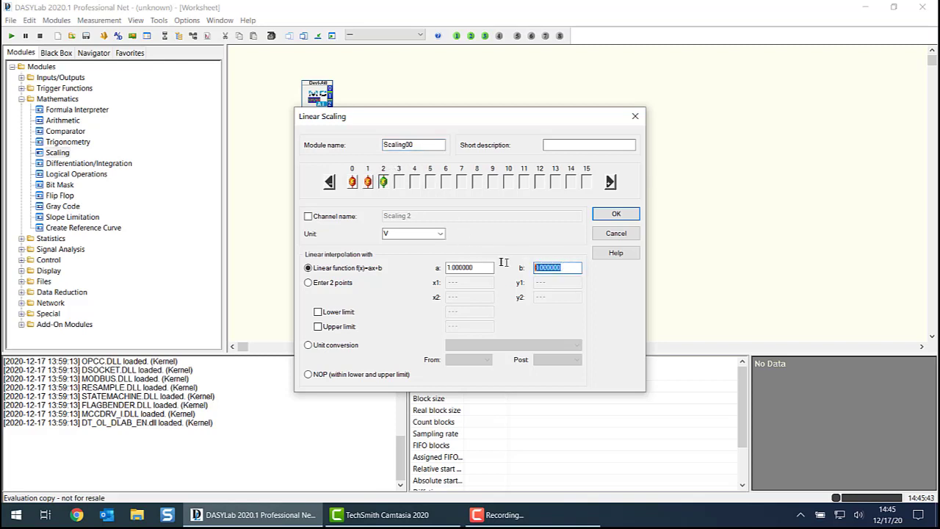
pyautogui.write('-1.75')
pyautogui.click(627, 215)
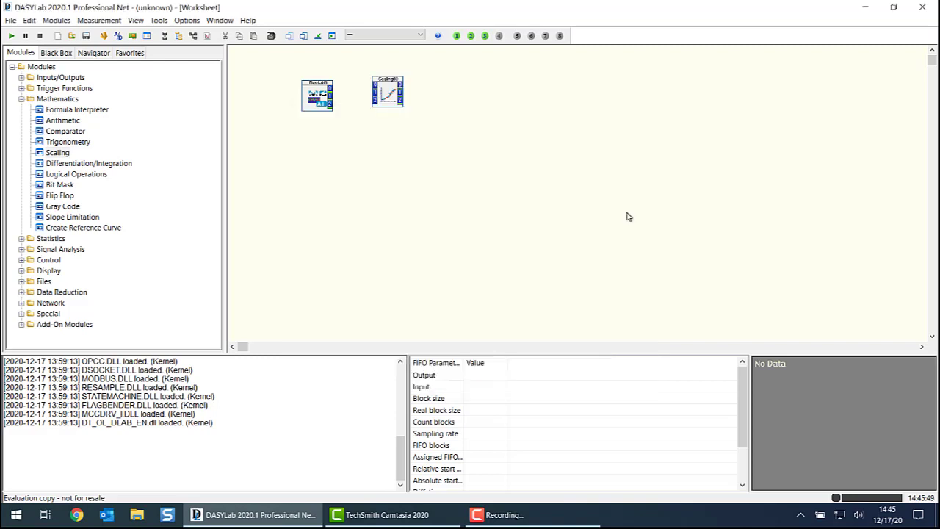
# - Move the Scaling module up against the analog input module to wire all three channels together
pyautogui.click(387, 94)
pyautogui.moveTo(387, 93); pyautogui.dragTo(367, 94)
# - Set the unit of scaling channel 0 to PSI and accept the Scaling module's settings
pyautogui.doubleClick(367, 93)
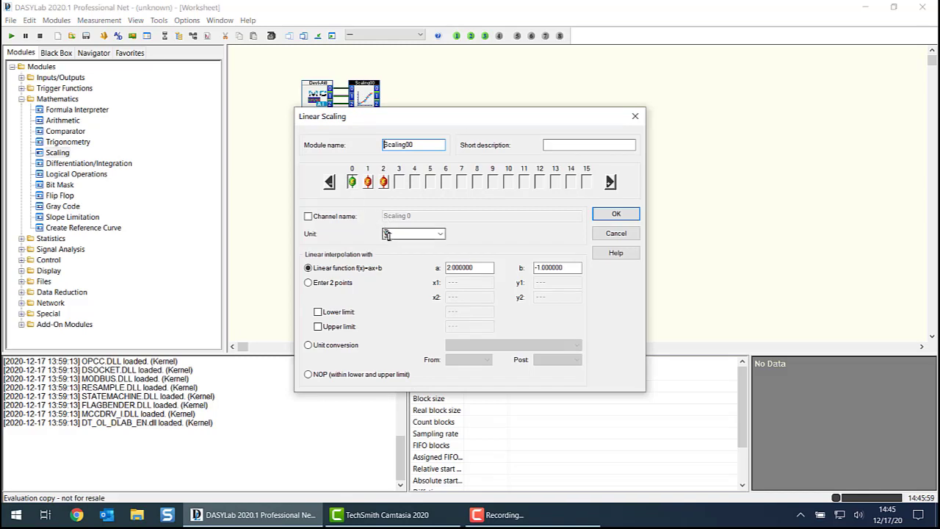
pyautogui.click(440, 234)
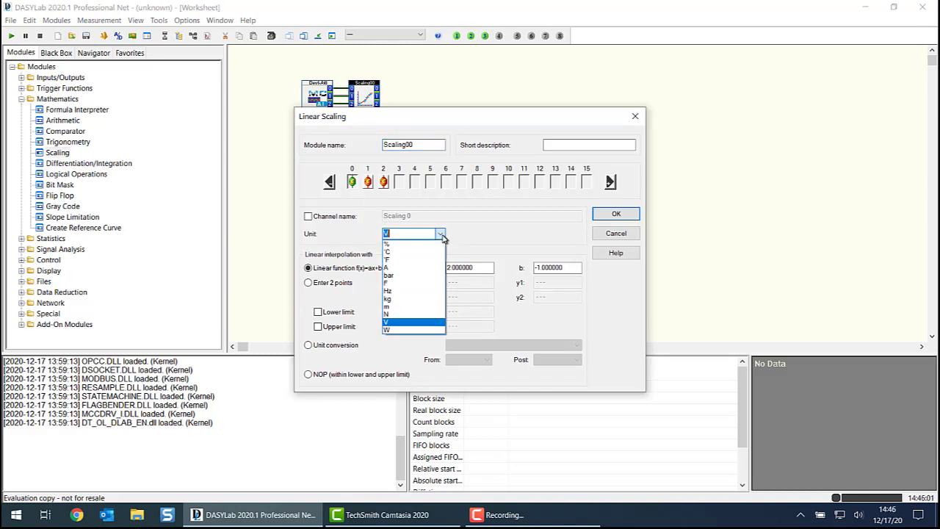
pyautogui.click(398, 314)
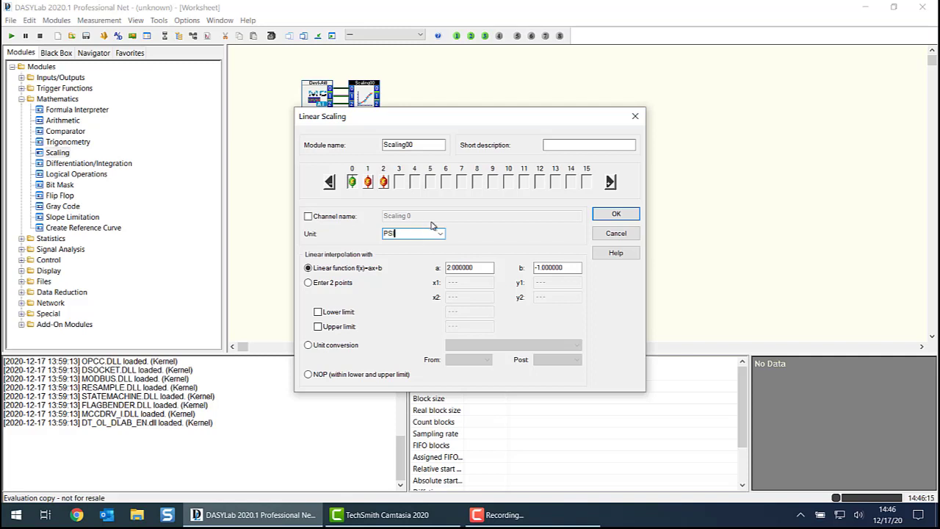
pyautogui.click(614, 215)
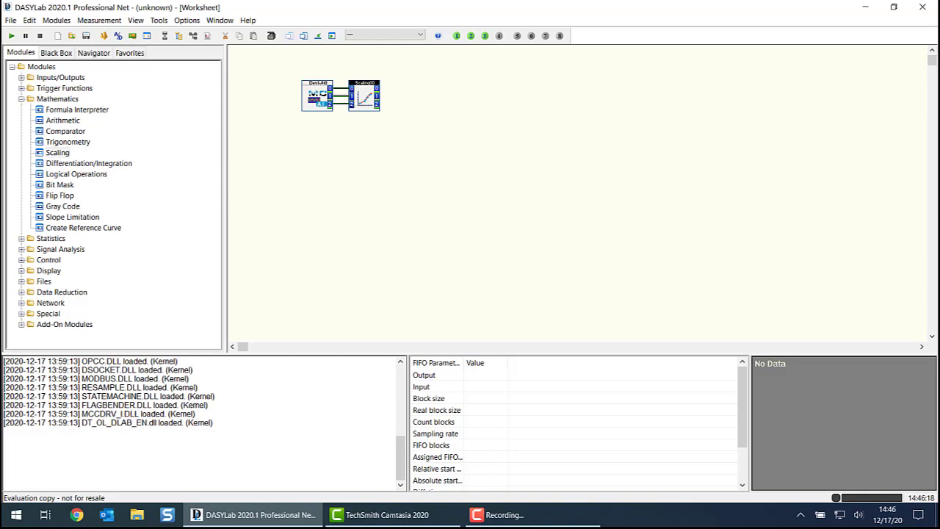
# - Add a three-channel Digital Meter module and place it against the Scaling module to wire all channels
pyautogui.click(21, 99)
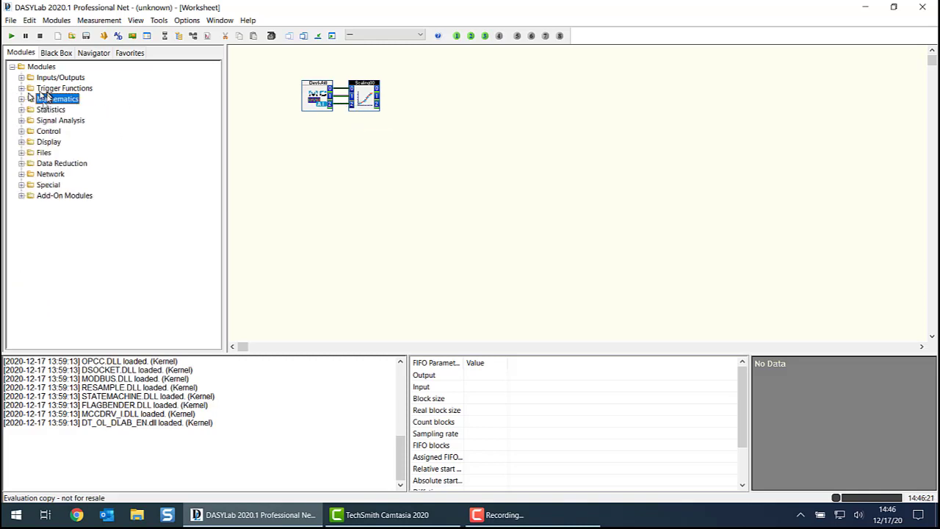
pyautogui.click(21, 143)
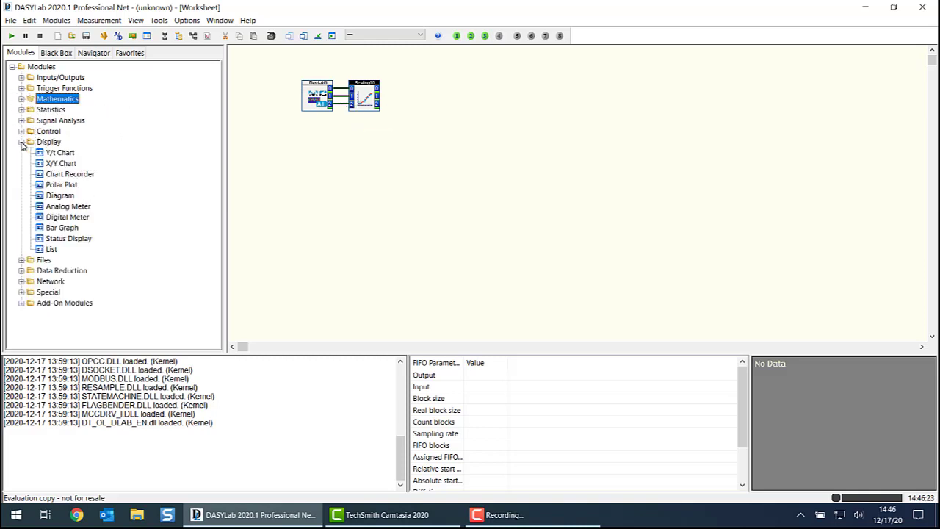
pyautogui.click(65, 217)
pyautogui.moveTo(65, 217); pyautogui.dragTo(441, 94)
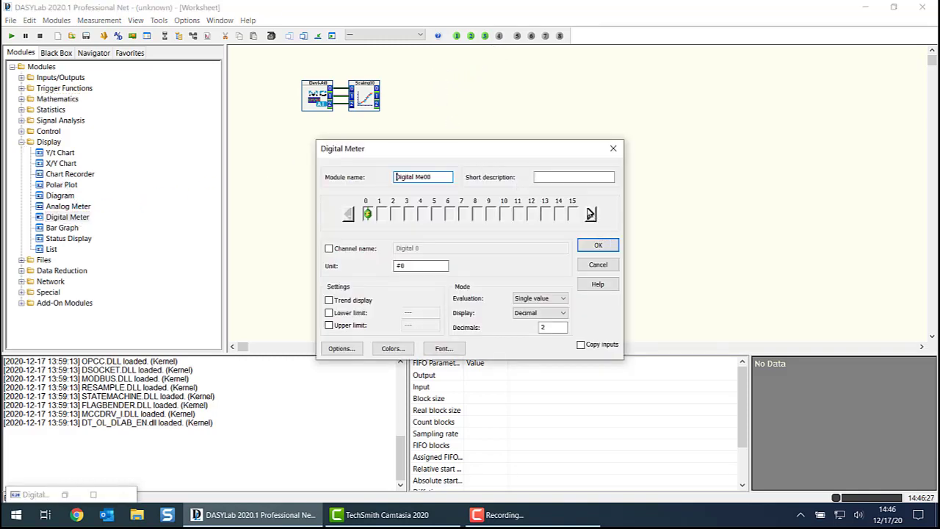
pyautogui.click(591, 214)
pyautogui.click(591, 214)
pyautogui.click(597, 244)
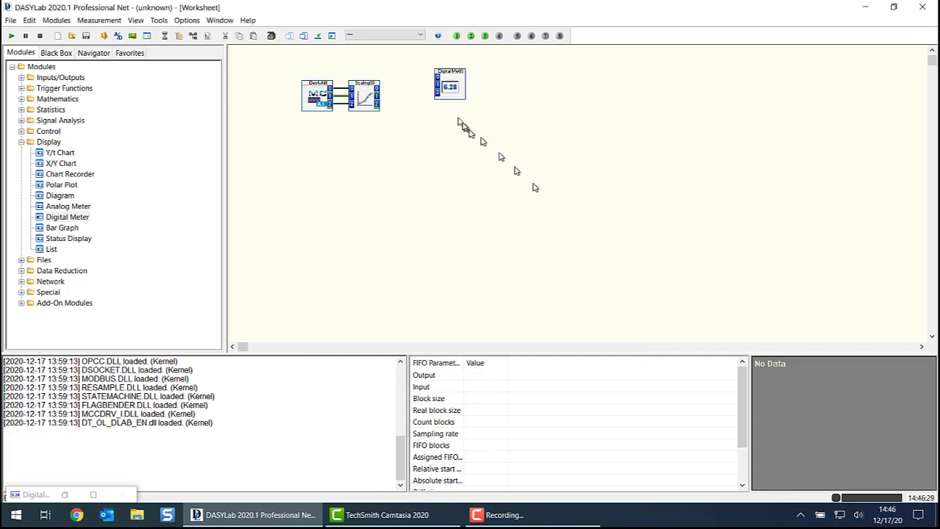
pyautogui.moveTo(443, 71); pyautogui.dragTo(411, 91)
# - Enable Copy inputs in the Digital Meter module's properties to give it three outputs
pyautogui.rightClick(423, 93)
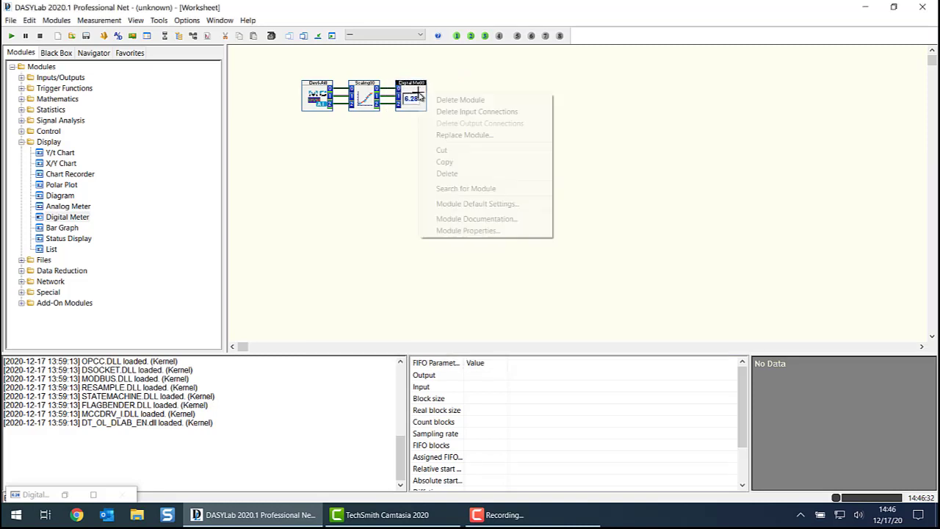
pyautogui.click(462, 231)
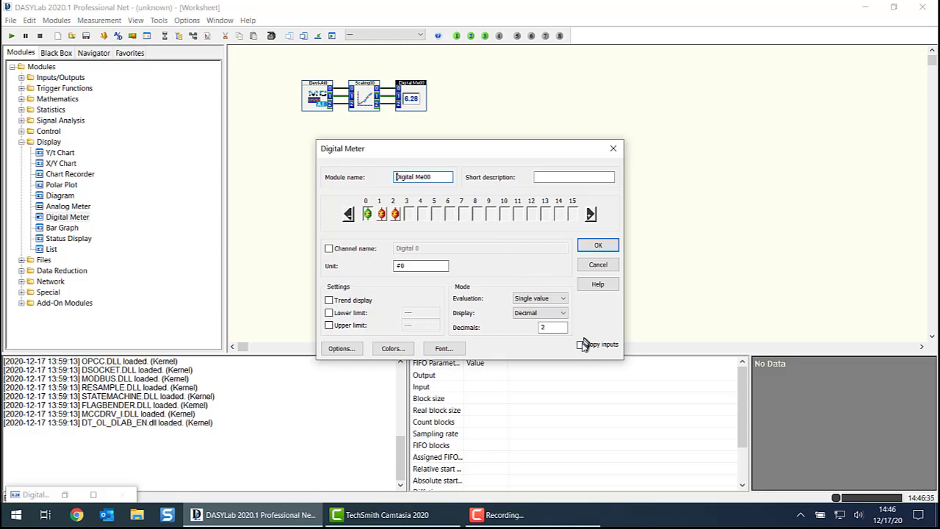
pyautogui.click(598, 245)
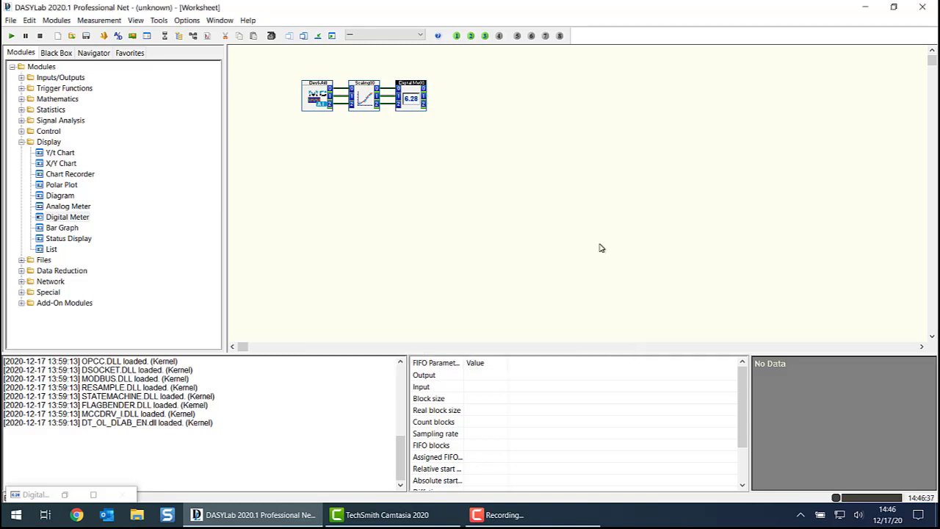
# - Add a three-channel Chart Recorder module with Copy inputs enabled and wire it to the Digital Meter's outputs
pyautogui.click(59, 174)
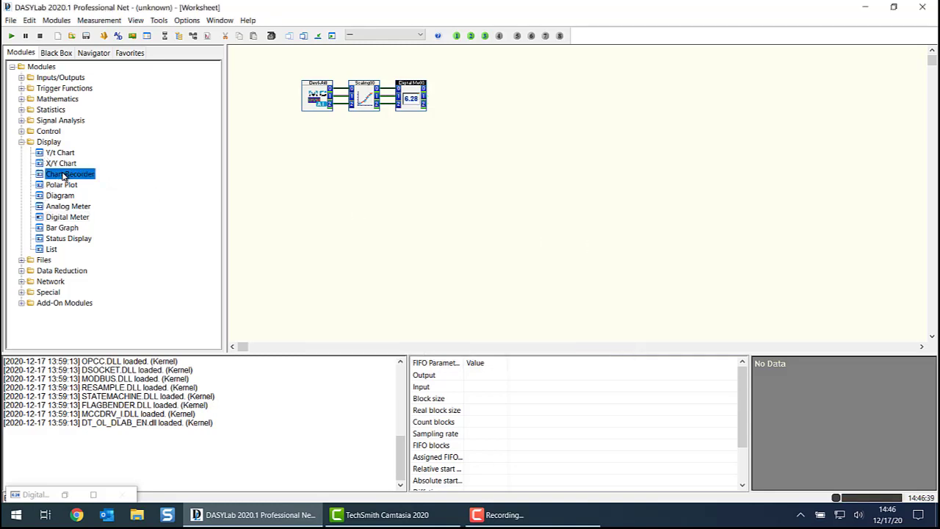
pyautogui.moveTo(57, 177); pyautogui.dragTo(470, 84)
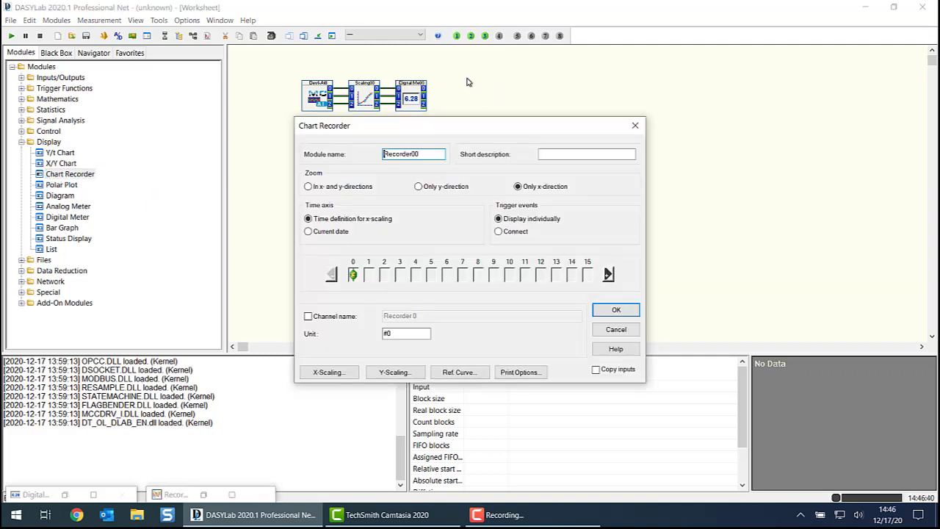
pyautogui.click(608, 274)
pyautogui.click(607, 274)
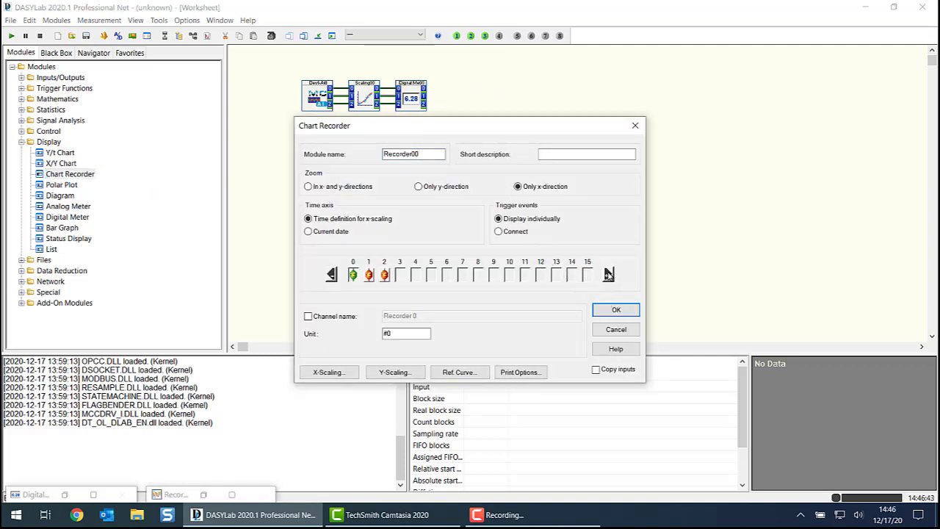
pyautogui.click(621, 310)
pyautogui.moveTo(481, 93); pyautogui.dragTo(459, 93)
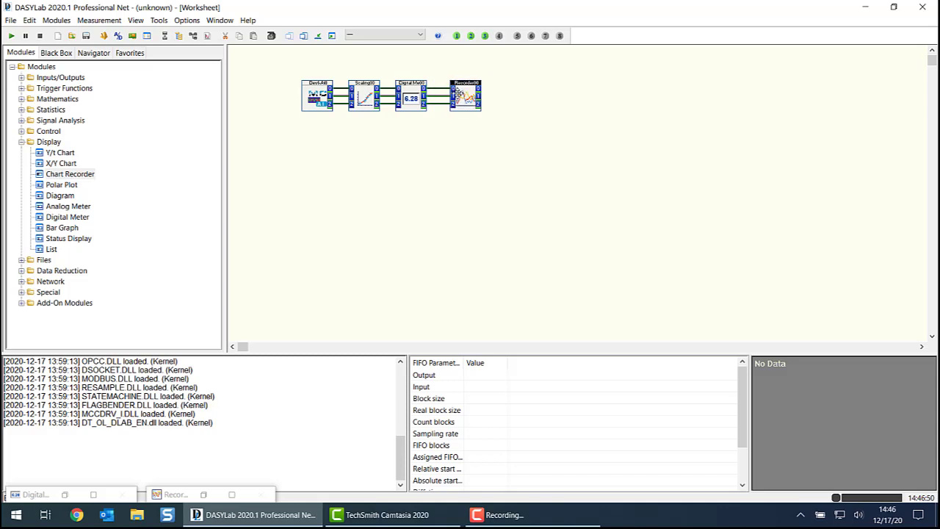
pyautogui.click(22, 142)
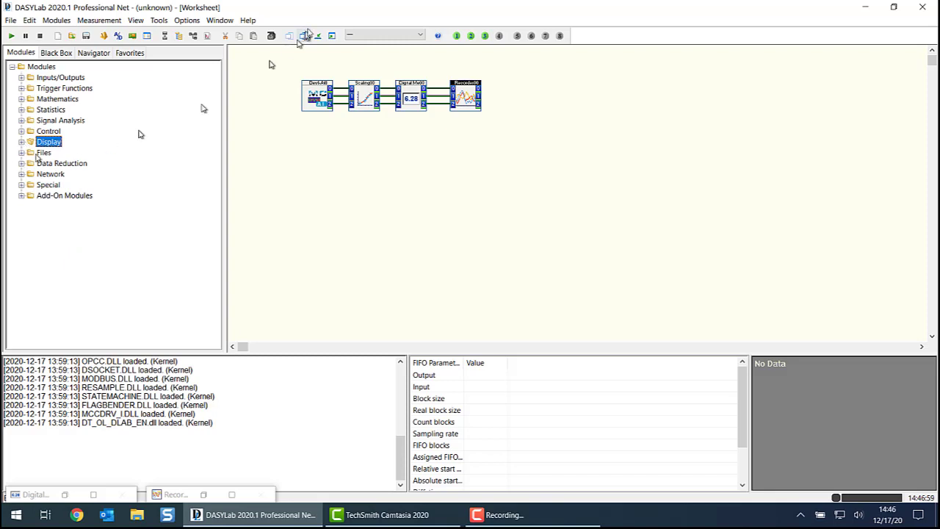
# - Show the display windows and arrange the digital meter and chart recorder side by side below the module chain
pyautogui.click(333, 36)
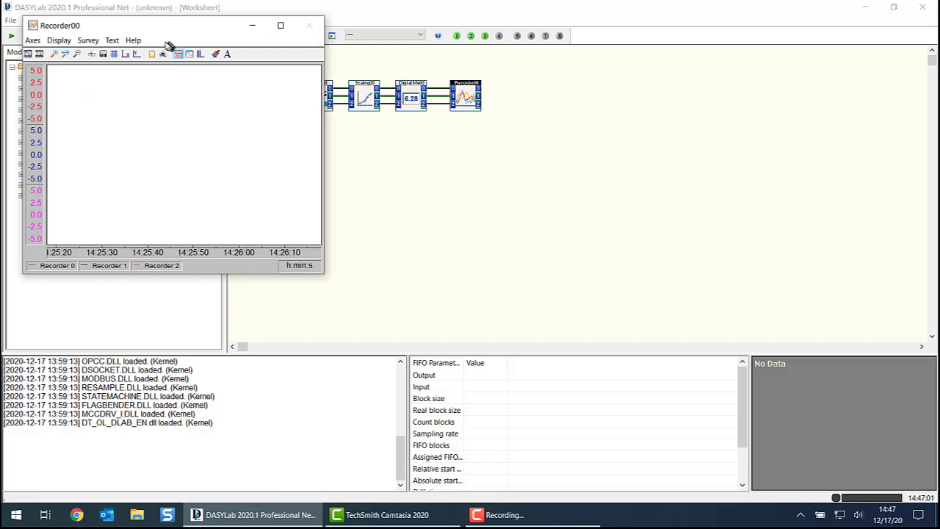
pyautogui.moveTo(162, 30); pyautogui.dragTo(430, 142)
pyautogui.moveTo(138, 118); pyautogui.dragTo(181, 139)
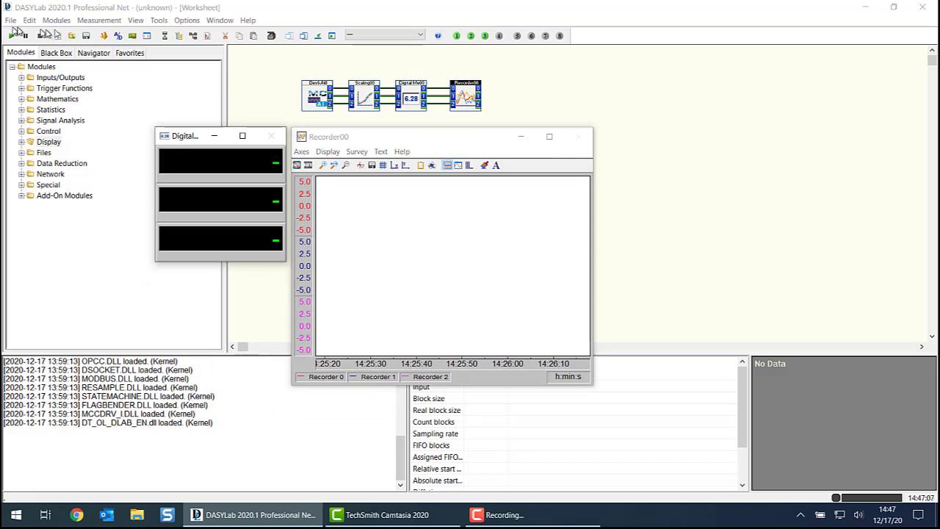
# - Run the measurement to observe the three scaled channels on the meter and recorder, and stop it
pyautogui.click(11, 36)
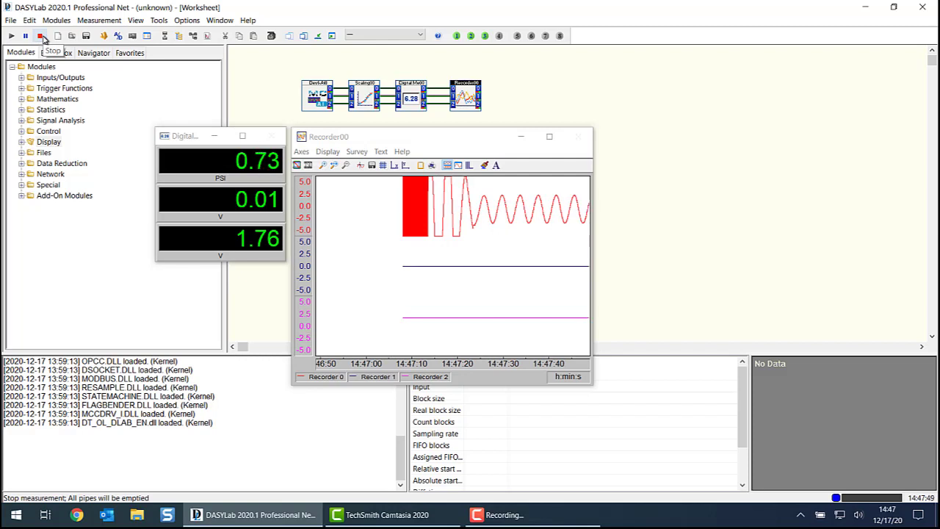
pyautogui.click(42, 36)
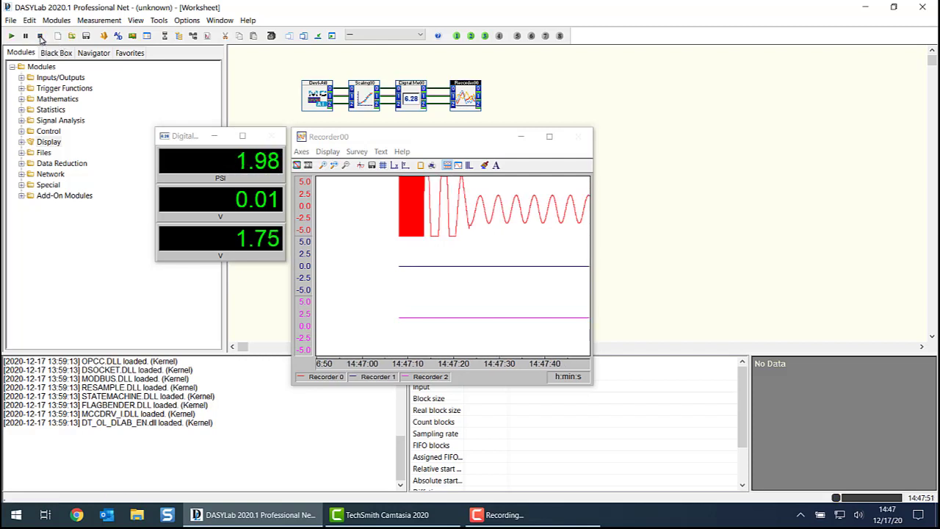
# - Add a three-channel Write Data module and move it against the Chart Recorder to wire all channels
pyautogui.click(22, 152)
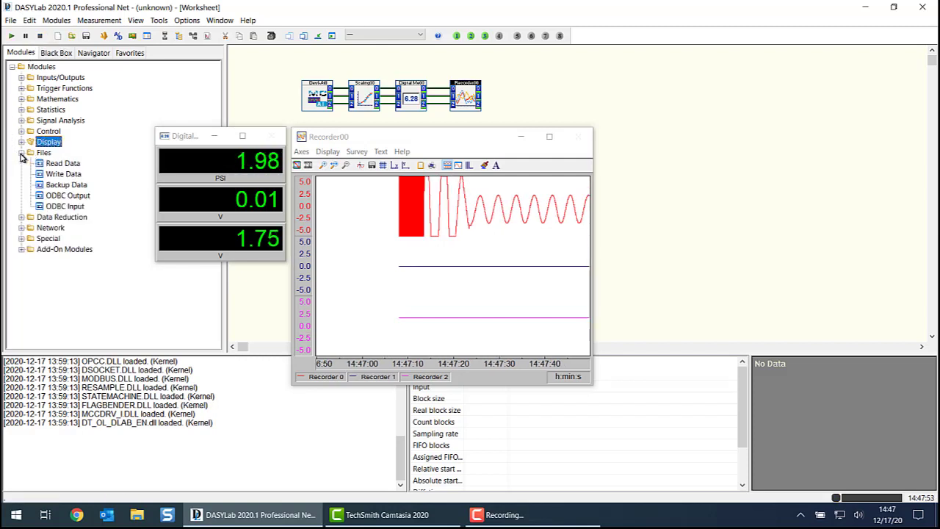
pyautogui.click(62, 175)
pyautogui.moveTo(59, 176); pyautogui.dragTo(520, 82)
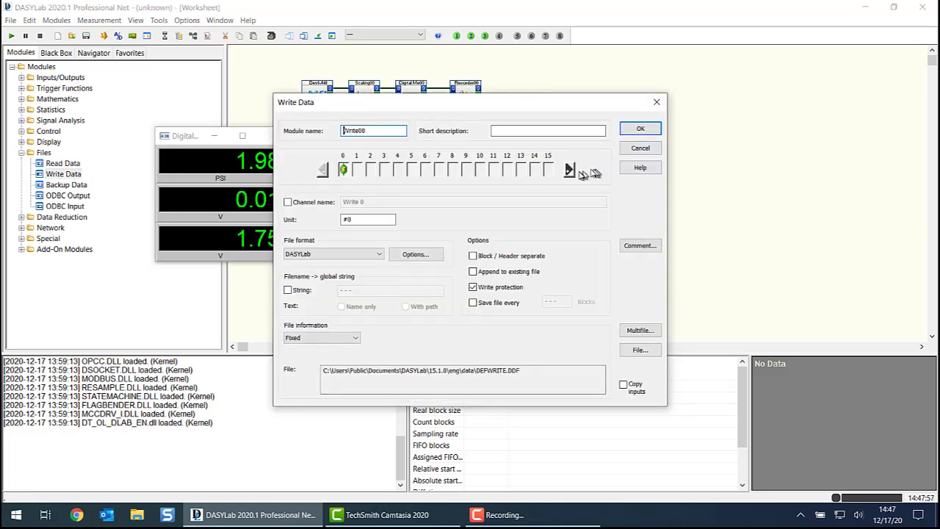
pyautogui.click(569, 169)
pyautogui.click(570, 170)
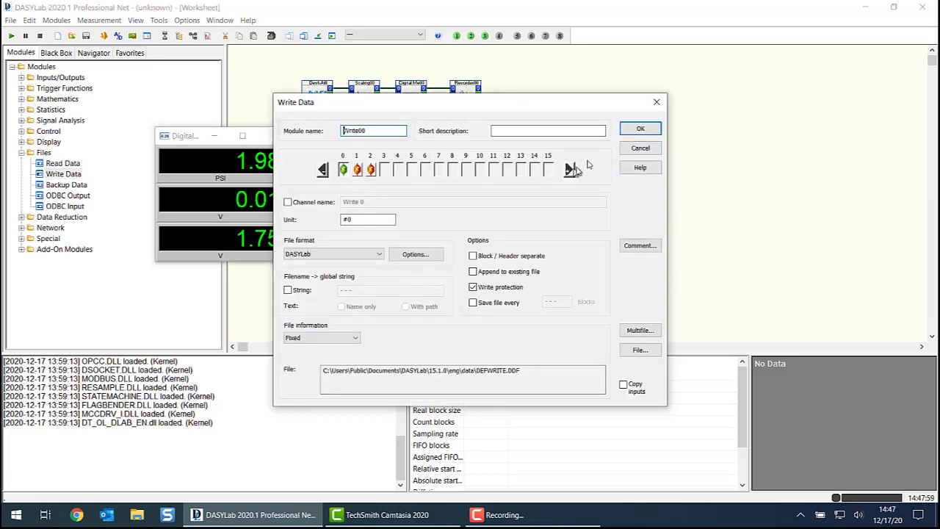
pyautogui.click(641, 130)
pyautogui.moveTo(533, 85); pyautogui.dragTo(505, 93)
# - Set the Write Data module's file format to ASCII (CSV) and accept the Excel-compatible data and time settings
pyautogui.rightClick(500, 98)
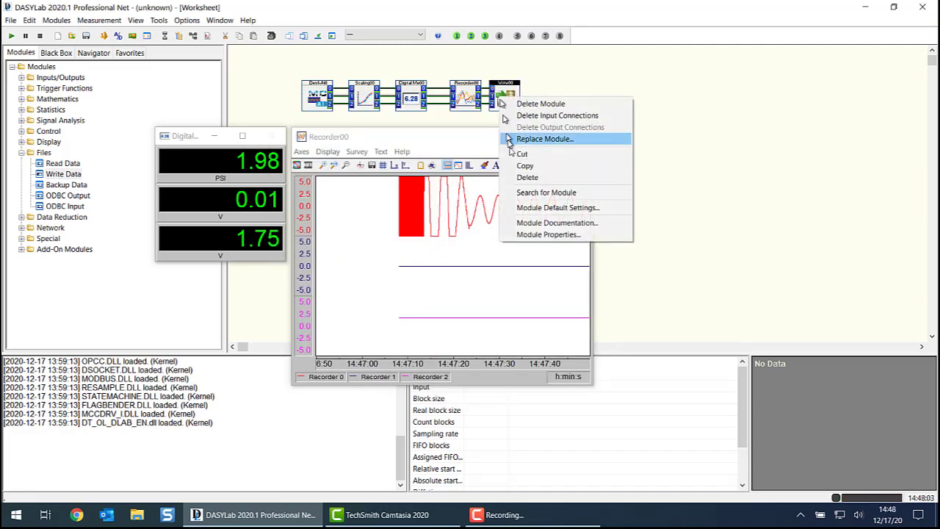
pyautogui.click(536, 233)
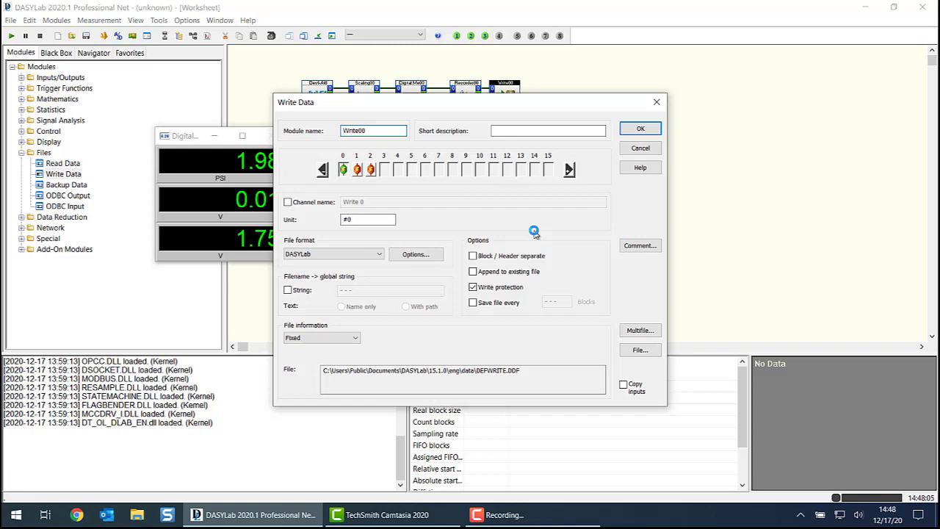
pyautogui.click(376, 254)
pyautogui.click(352, 280)
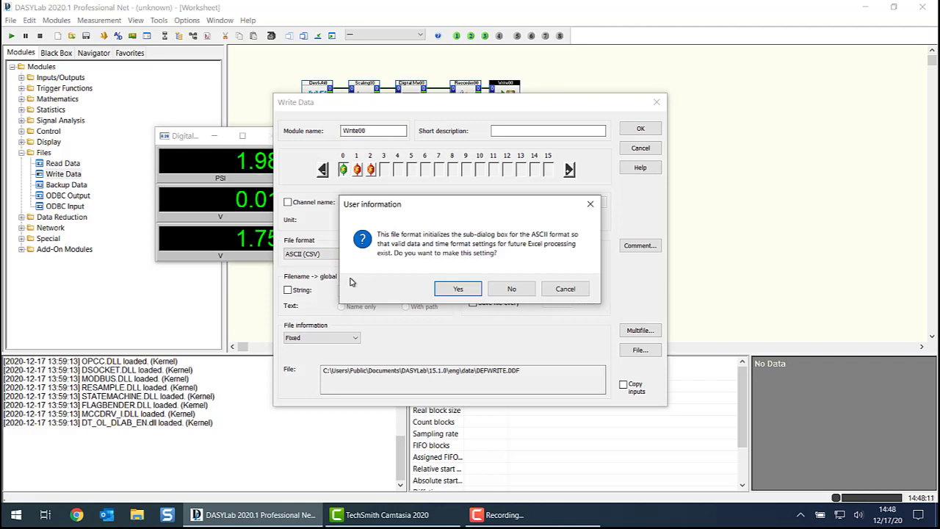
pyautogui.click(463, 288)
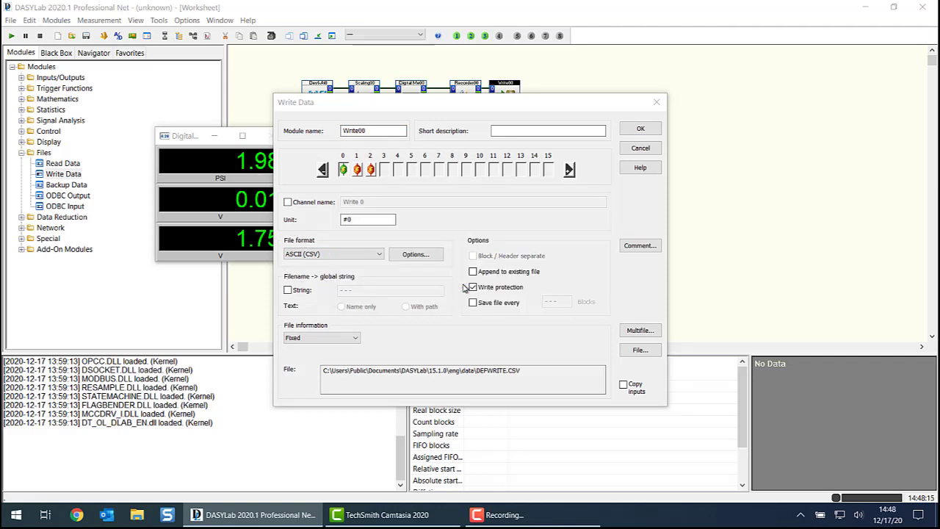
# - Set the time format in the ASCII format options to Date+time
pyautogui.click(415, 255)
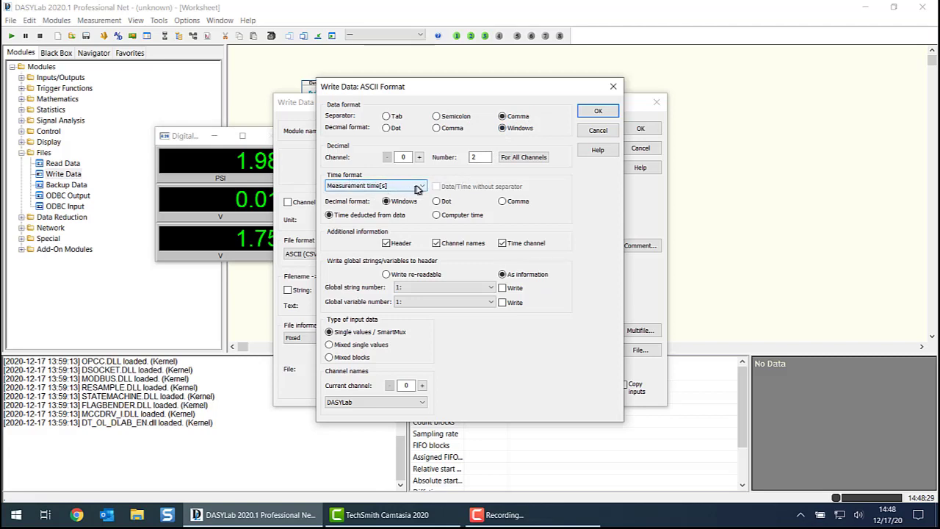
pyautogui.click(421, 187)
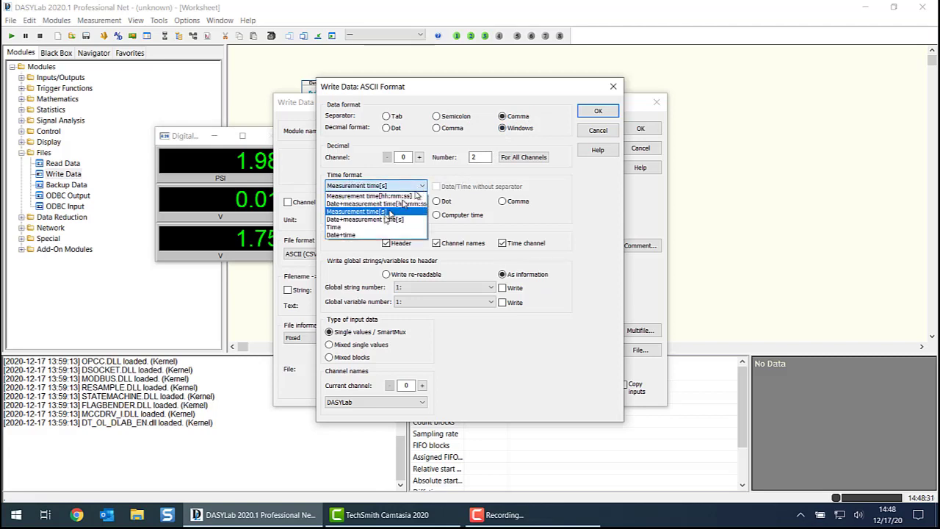
pyautogui.click(352, 235)
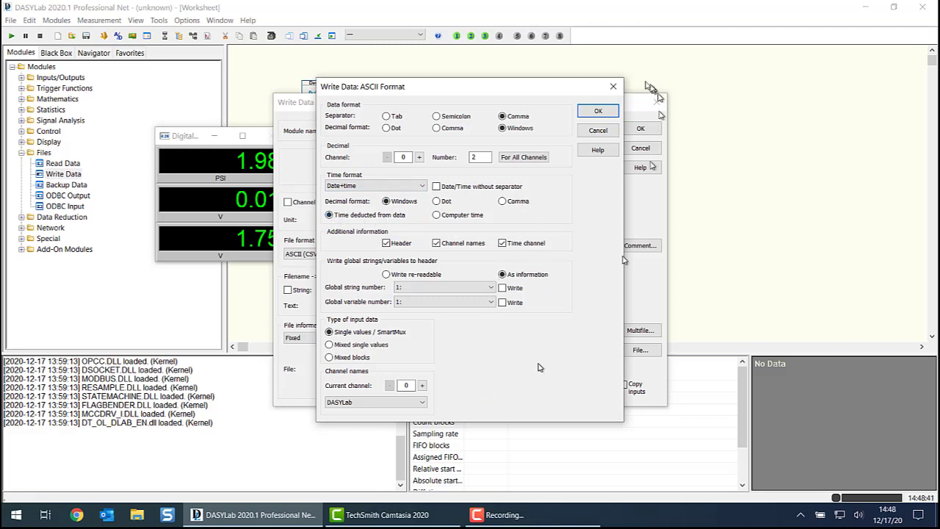
pyautogui.click(598, 113)
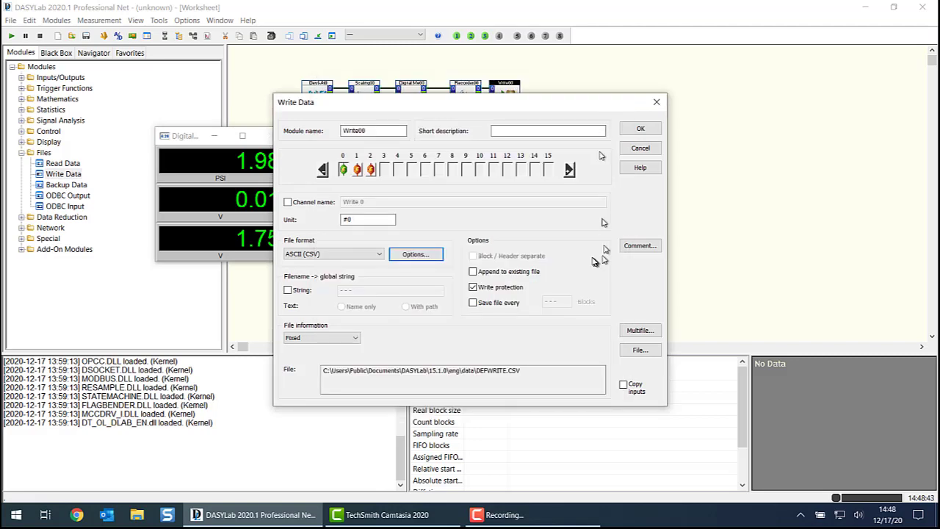
# - Enable Multifile writing with Append to file chain, 0 blocks per file, a 3-digit index and first number 1
pyautogui.click(640, 331)
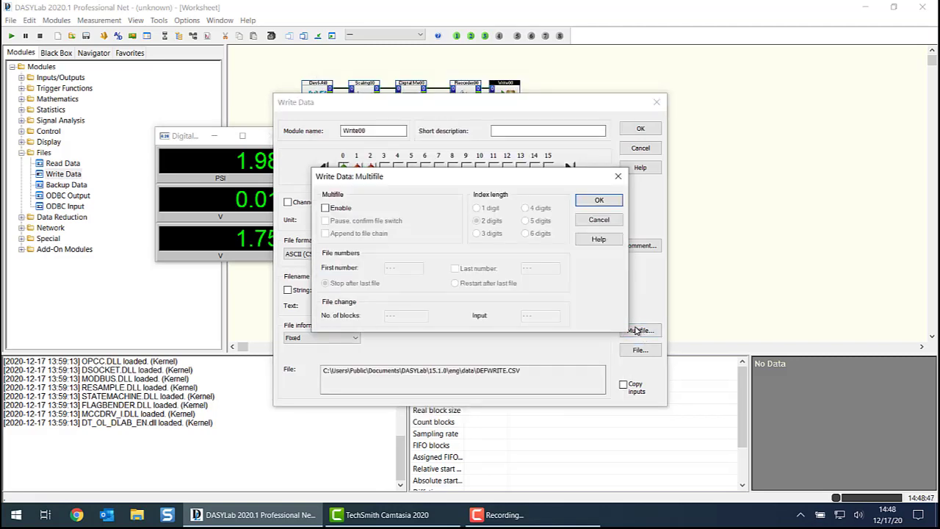
pyautogui.click(325, 208)
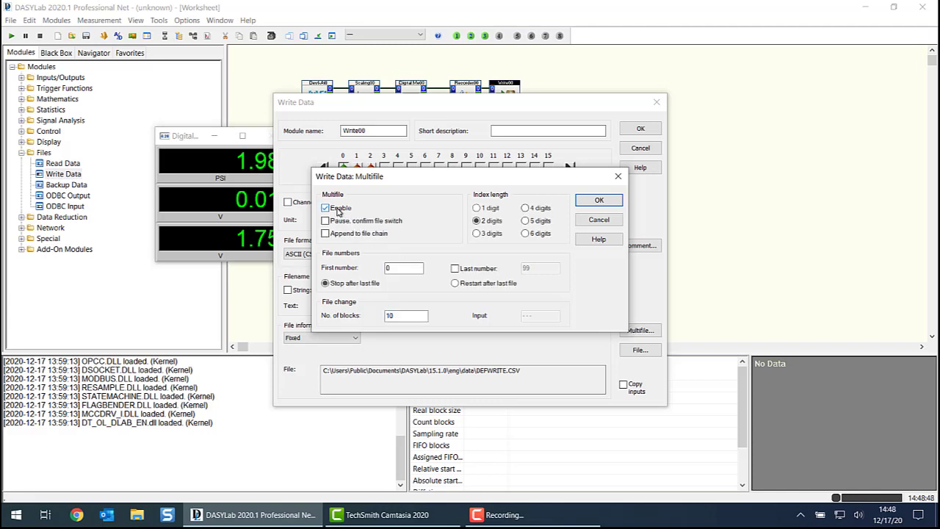
pyautogui.click(325, 234)
pyautogui.doubleClick(408, 316)
pyautogui.write('0')
pyautogui.click(477, 233)
pyautogui.doubleClick(404, 268)
pyautogui.write('1')
pyautogui.click(599, 201)
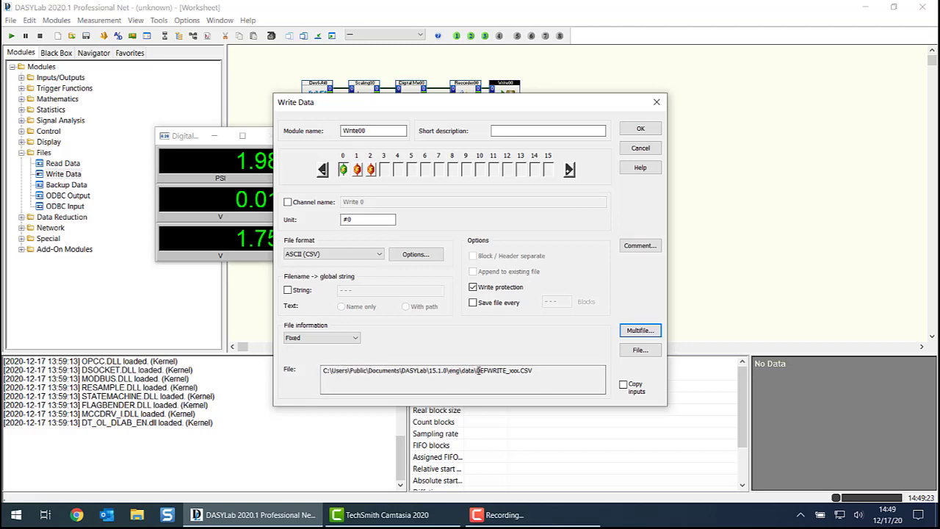
pyautogui.moveTo(478, 370); pyautogui.dragTo(506, 370)
pyautogui.click(540, 371)
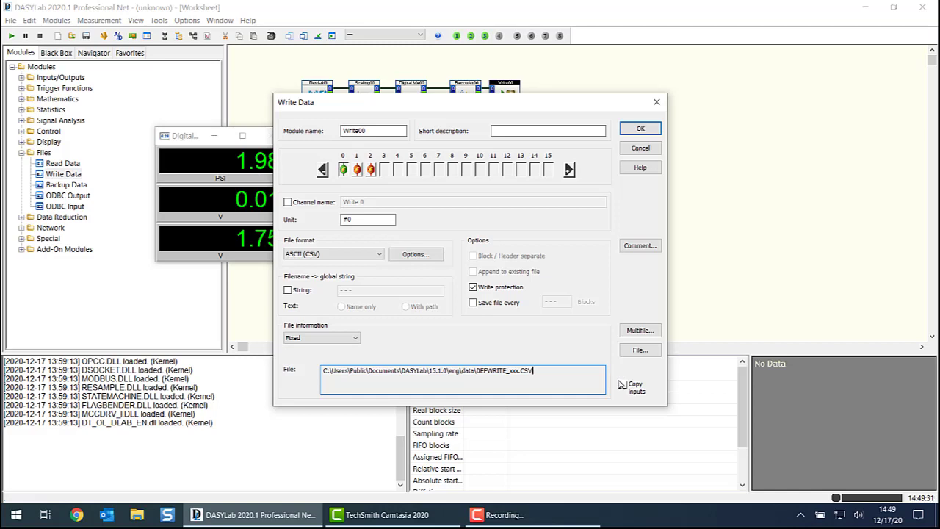
# - Set the Write Data module's file information to Combi and clear the default file path
pyautogui.click(340, 340)
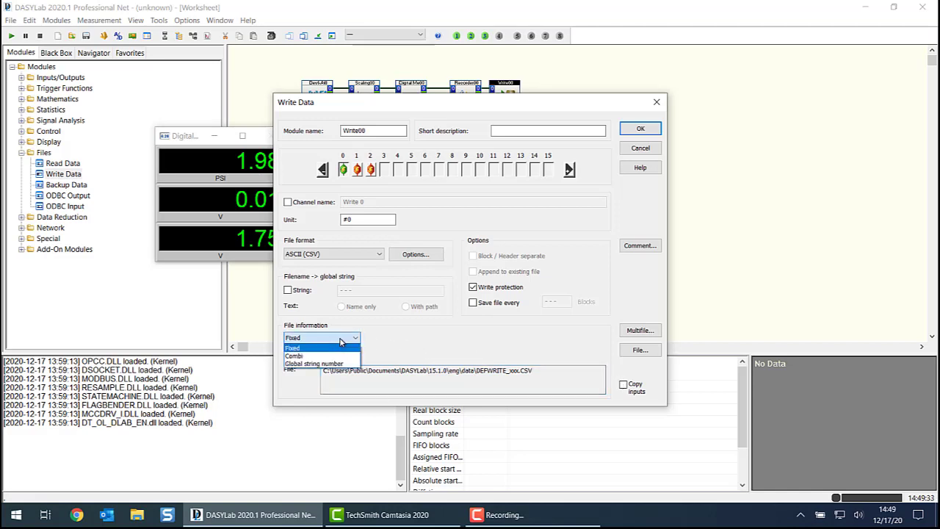
pyautogui.click(302, 356)
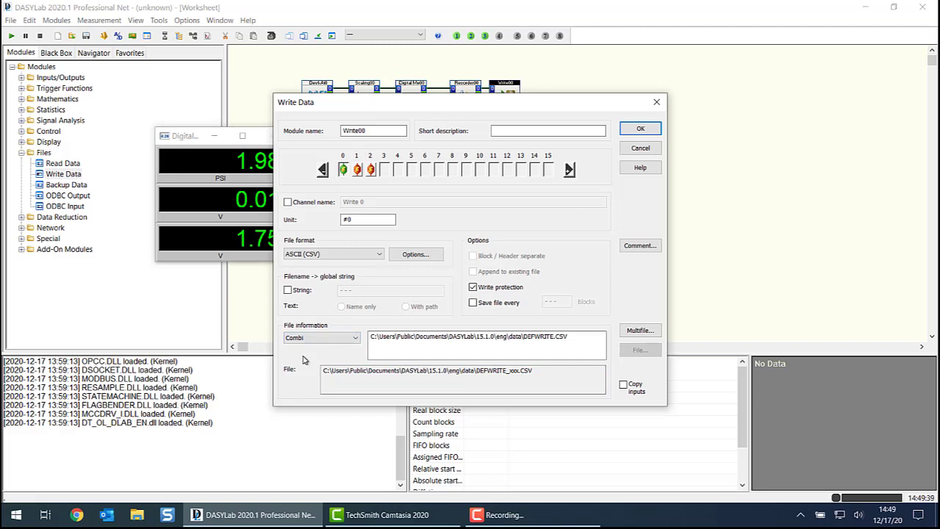
pyautogui.moveTo(571, 336); pyautogui.dragTo(271, 342)
pyautogui.press('Delete')
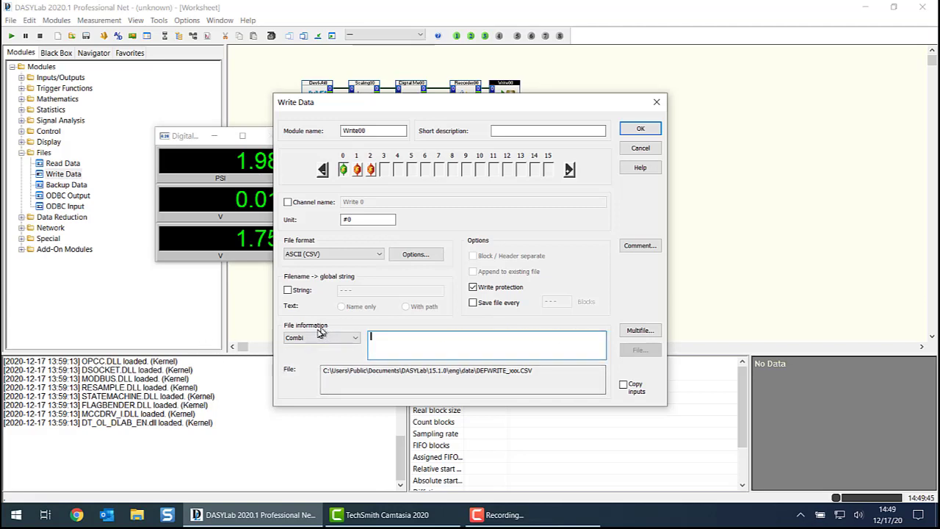
# - Insert the DATA_FOLDER system string as the start of the combined file path and refresh the resolved path
pyautogui.rightClick(406, 339)
pyautogui.click(448, 424)
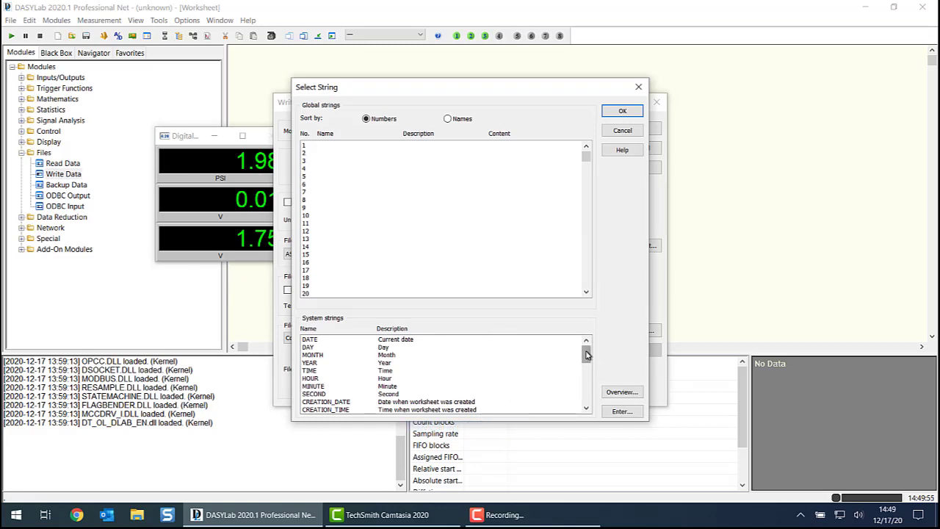
pyautogui.moveTo(586, 355); pyautogui.dragTo(592, 396)
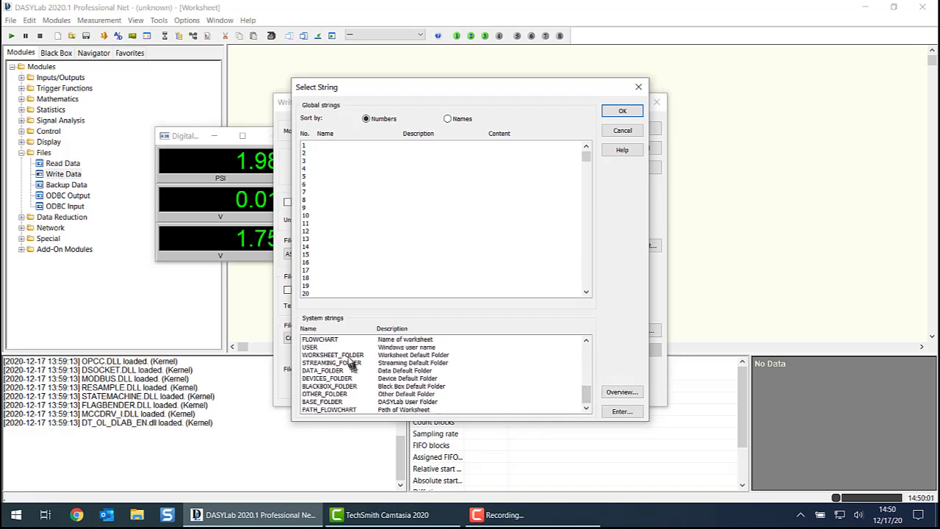
pyautogui.click(308, 371)
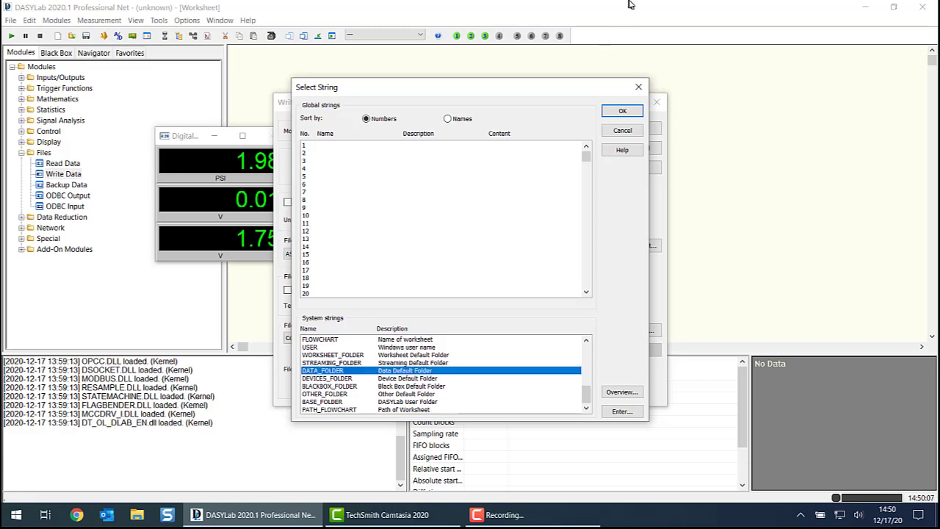
pyautogui.click(617, 110)
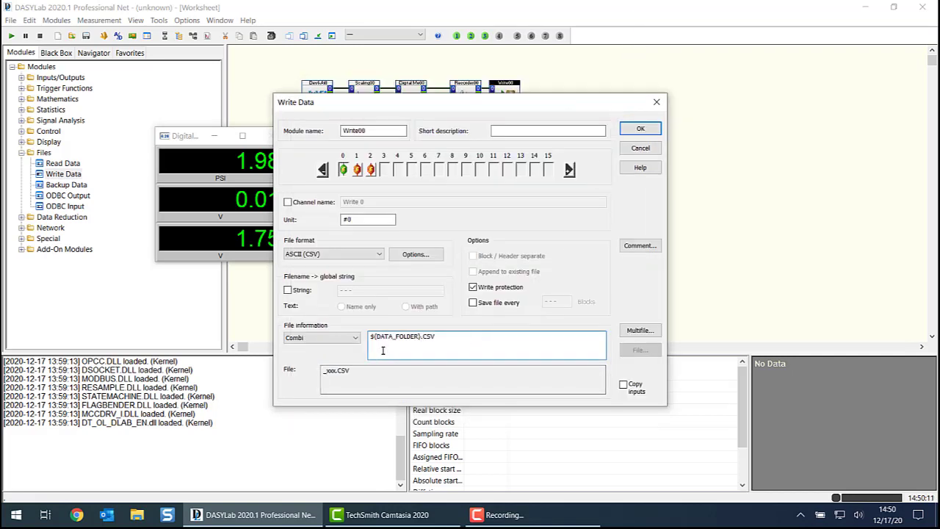
pyautogui.click(428, 336)
pyautogui.click(395, 378)
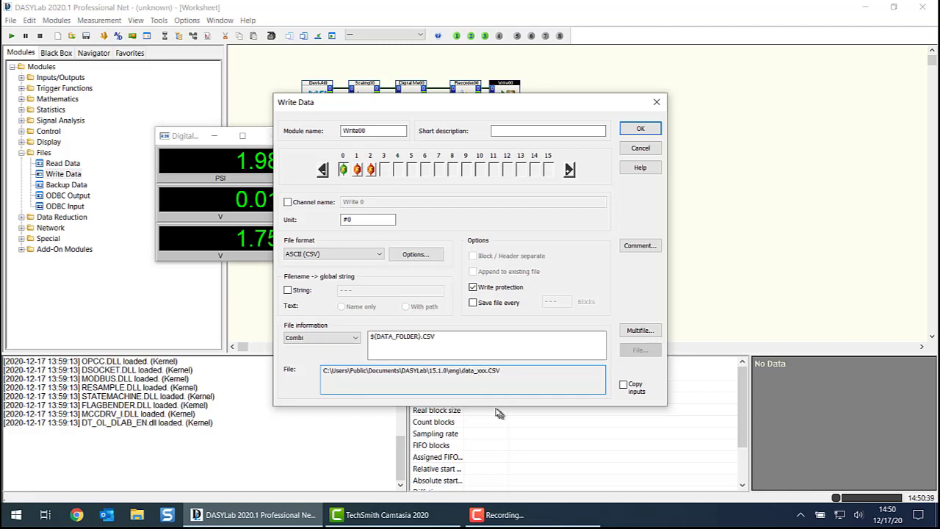
# - Add a backslash and the YEAR system string after DATA_FOLDER in the file path and refresh the resolved path
pyautogui.click(421, 336)
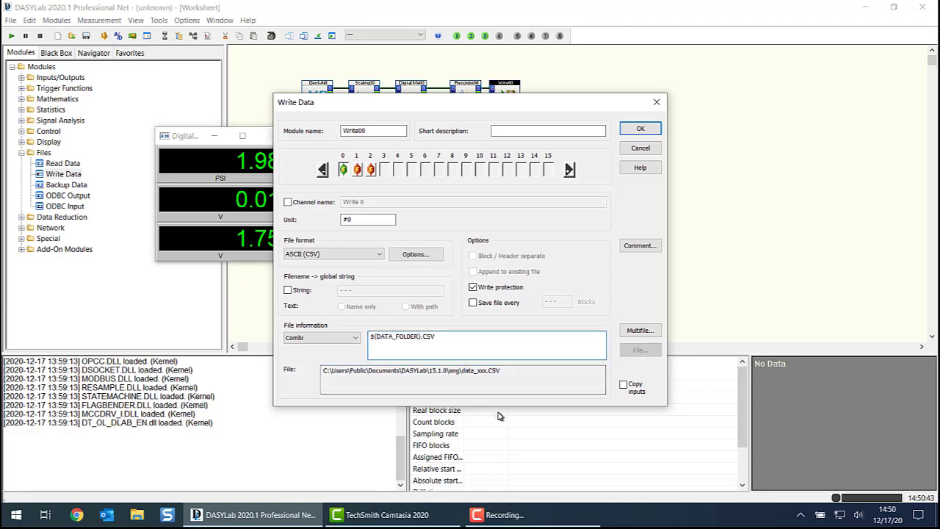
pyautogui.write('\\')
pyautogui.rightClick(423, 336)
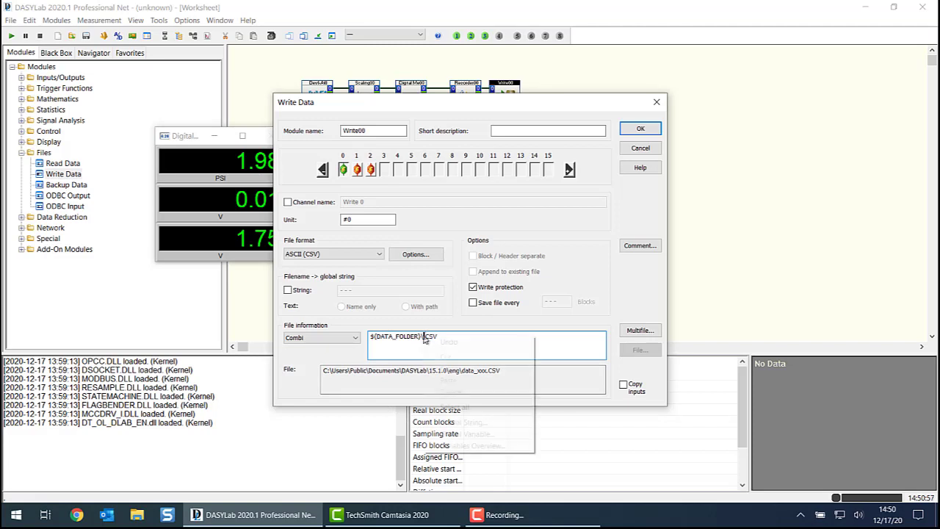
pyautogui.click(463, 422)
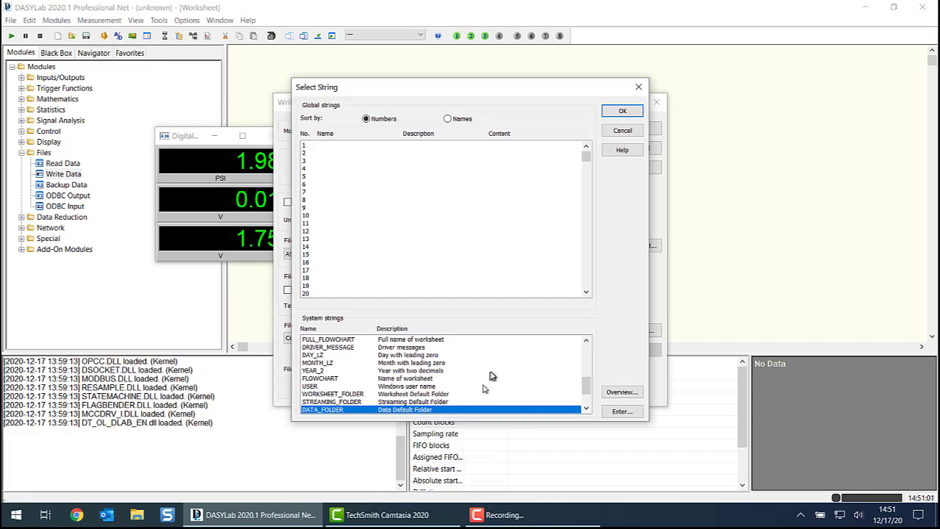
pyautogui.moveTo(586, 384); pyautogui.dragTo(592, 347)
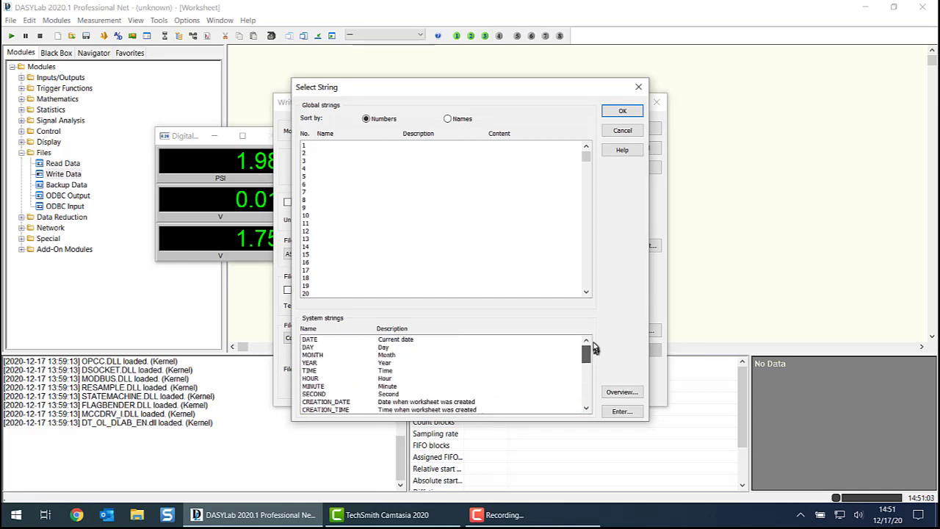
pyautogui.click(395, 341)
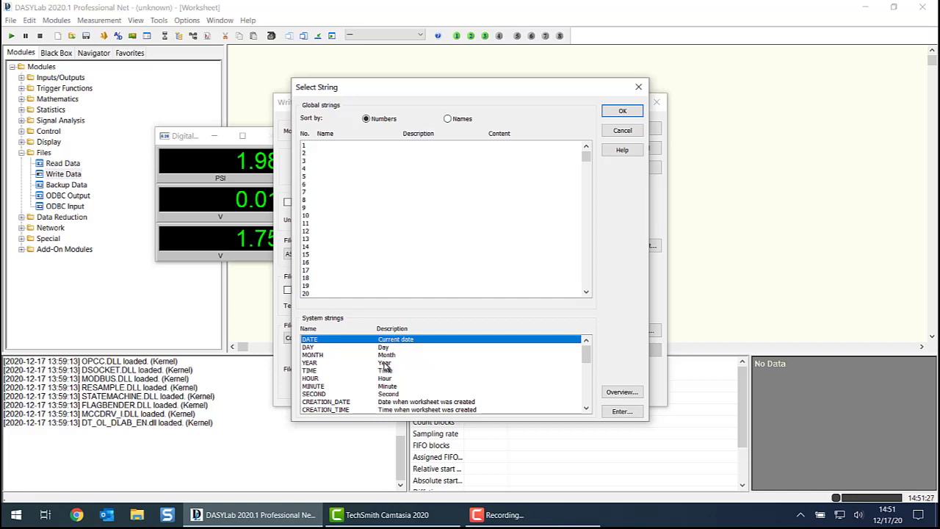
pyautogui.click(311, 364)
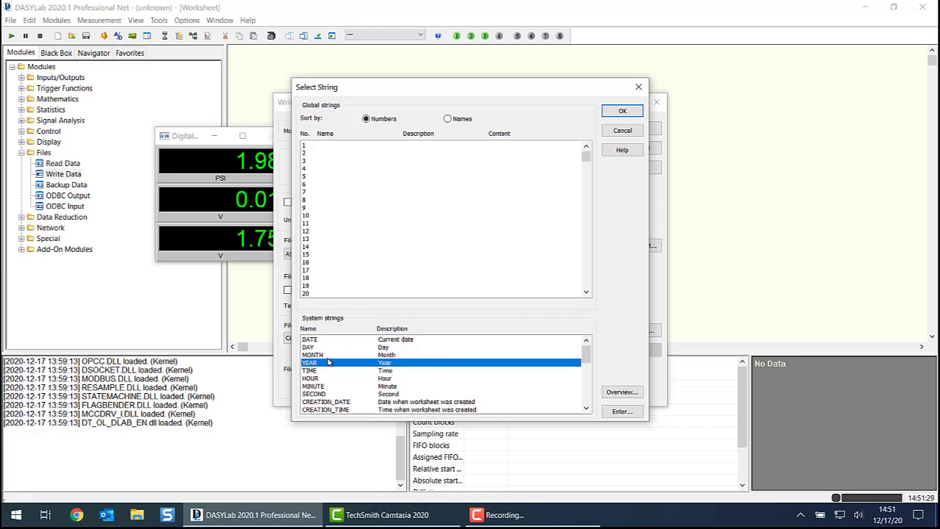
pyautogui.click(621, 112)
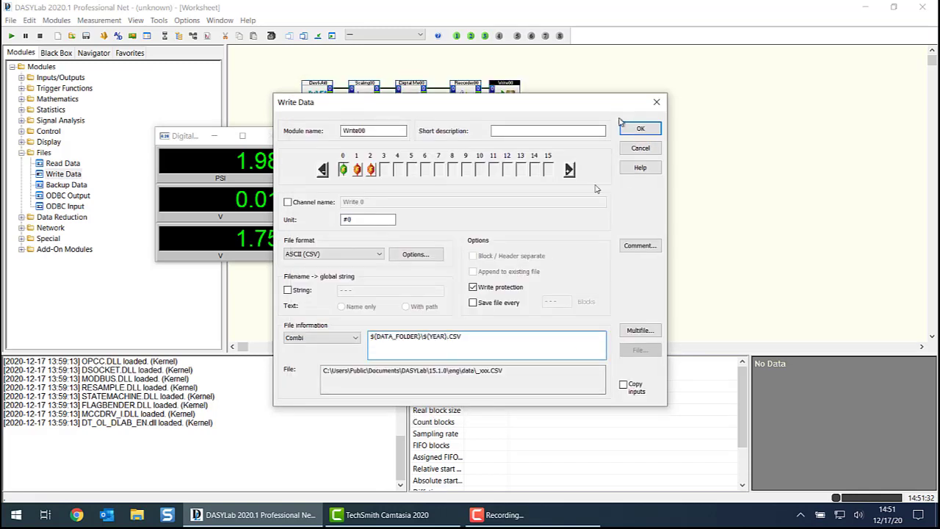
pyautogui.click(503, 372)
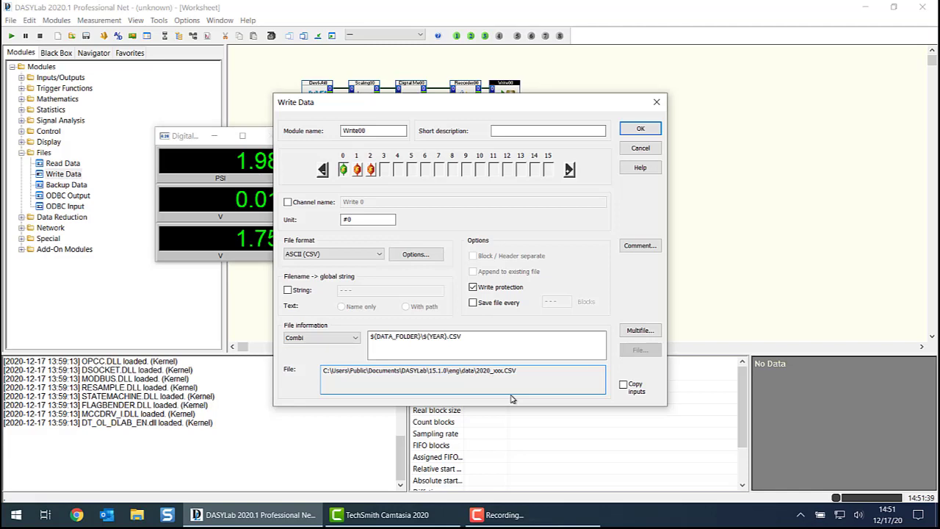
# - Add a hyphen and the MONTH_LZ system string after YEAR in the file name
pyautogui.click(446, 336)
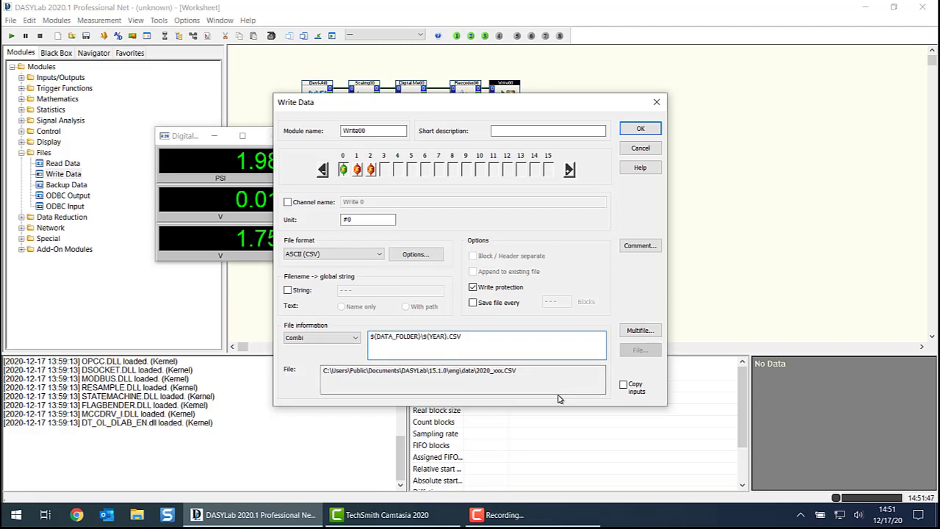
pyautogui.write('-')
pyautogui.rightClick(447, 336)
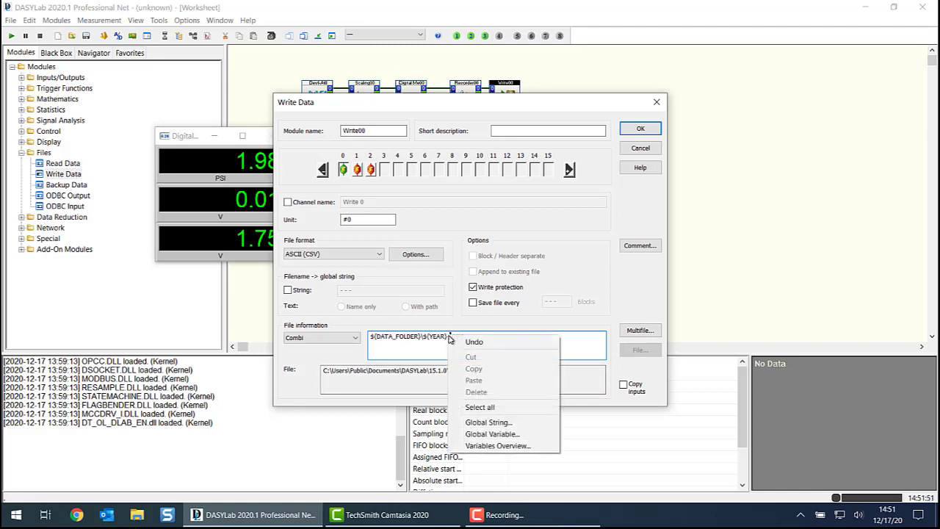
pyautogui.click(496, 420)
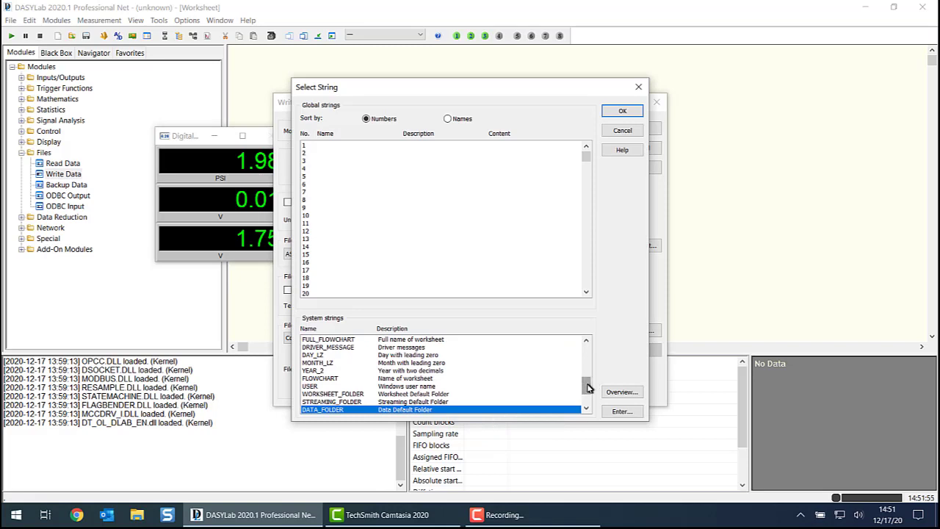
pyautogui.moveTo(584, 386); pyautogui.dragTo(585, 383)
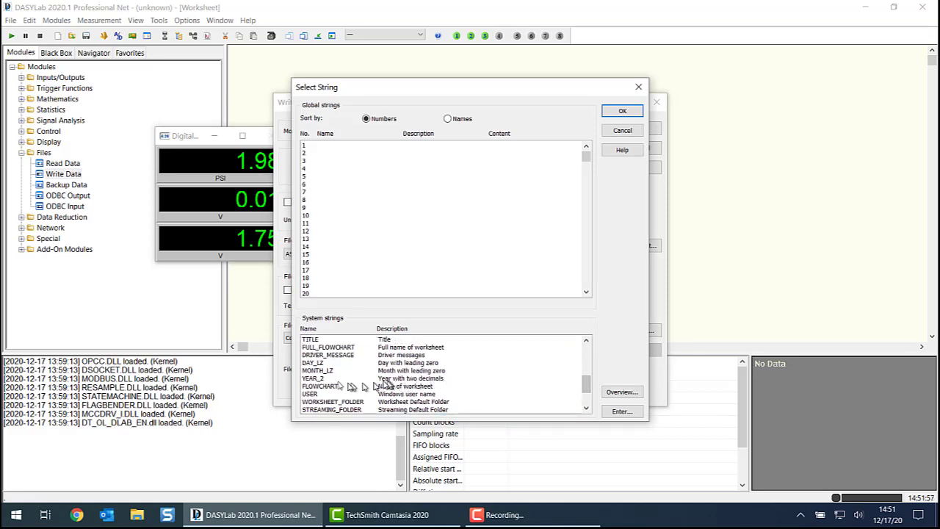
pyautogui.click(318, 373)
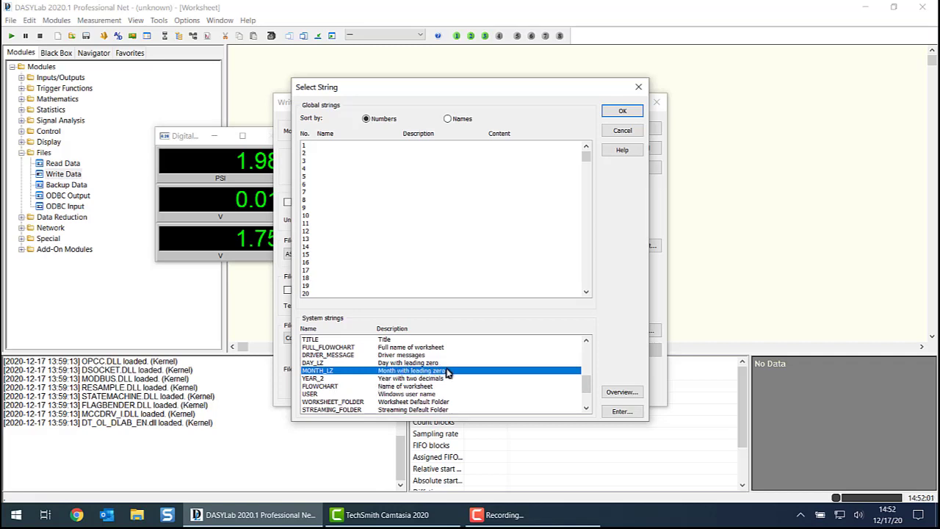
pyautogui.click(622, 111)
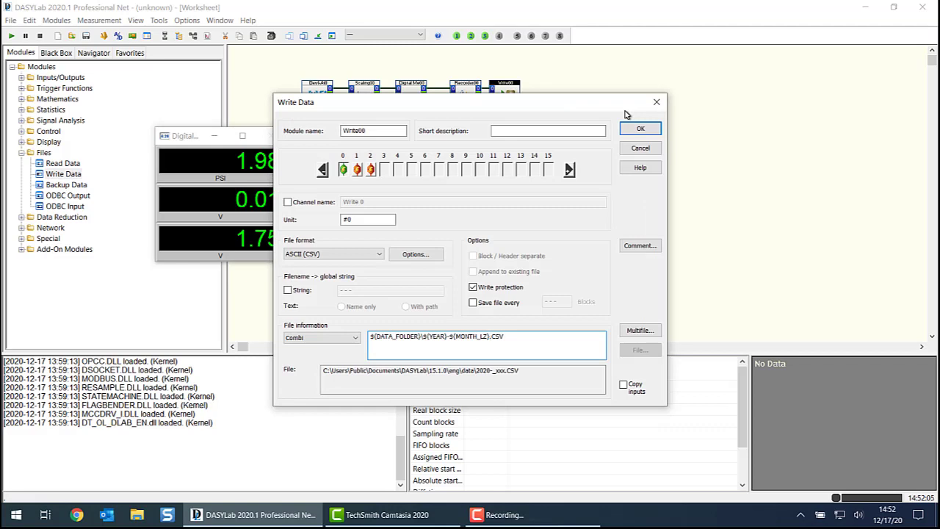
# - Add a hyphen and the DAY_LZ system string after MONTH_LZ in the file name and refresh the resolved path
pyautogui.write('-')
pyautogui.rightClick(492, 336)
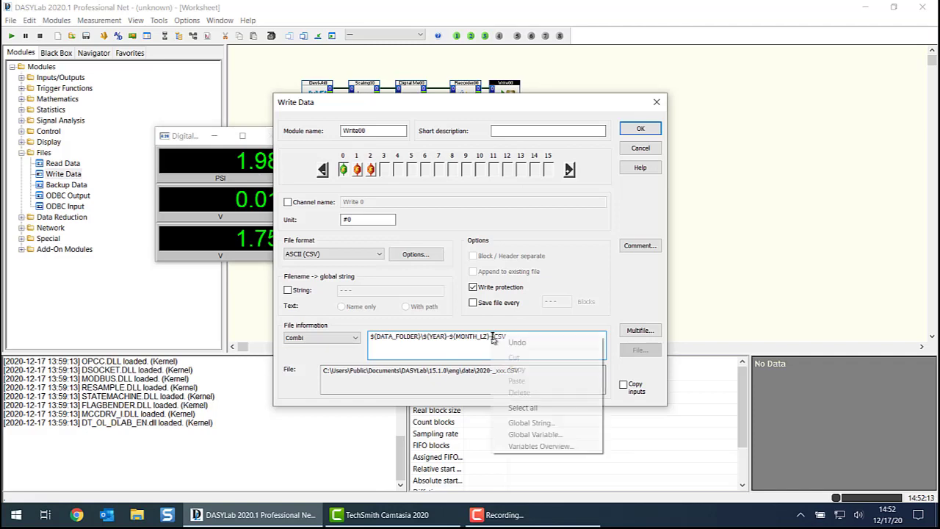
pyautogui.click(530, 422)
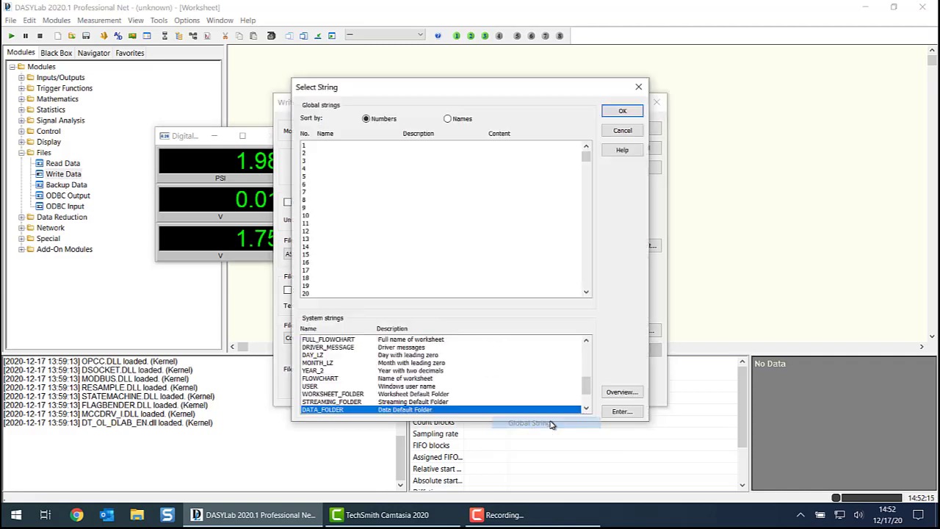
pyautogui.click(314, 355)
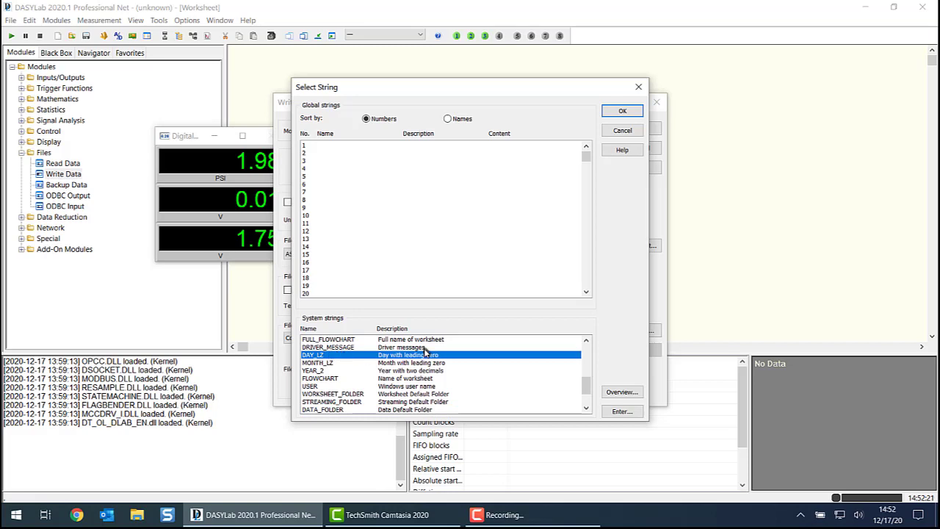
pyautogui.click(622, 110)
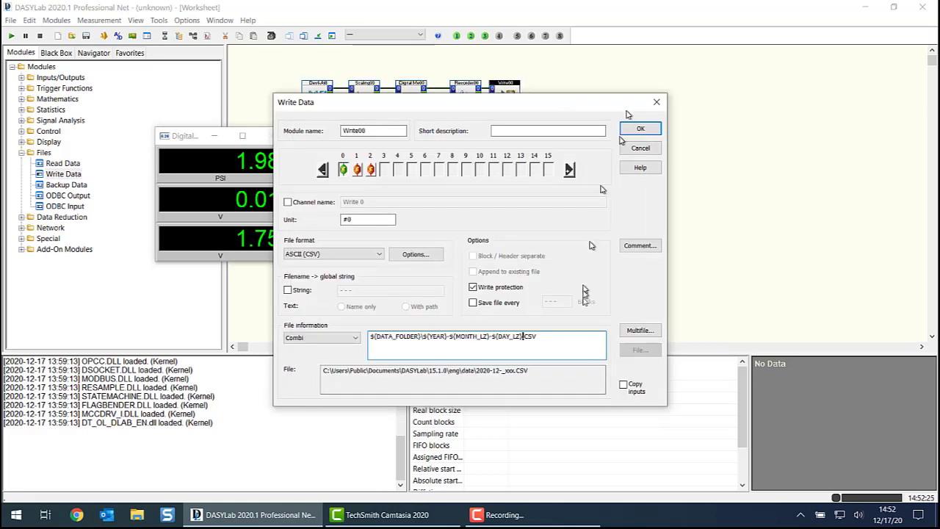
pyautogui.click(557, 372)
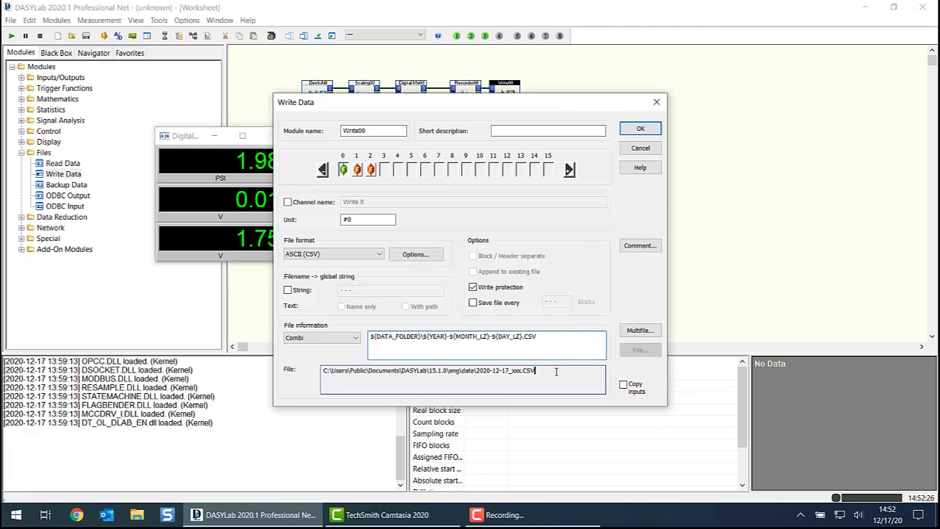
pyautogui.click(509, 371)
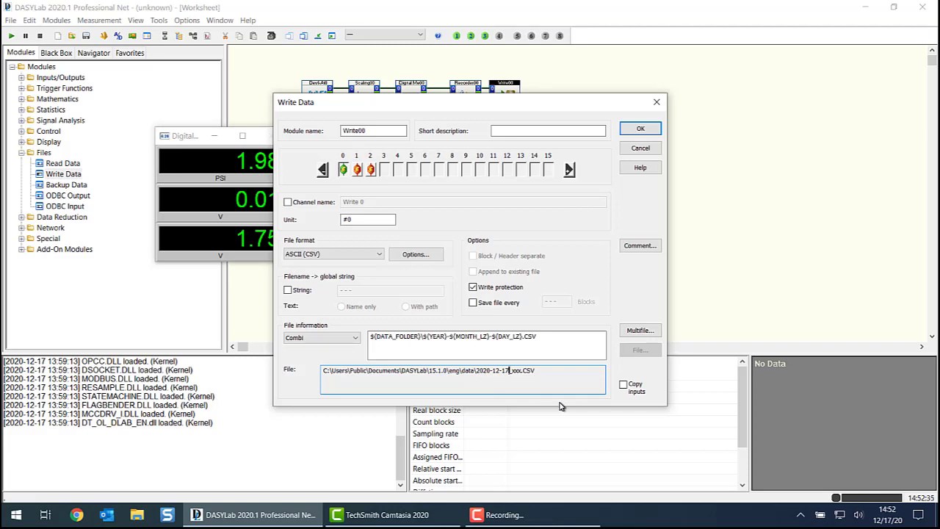
# - Add an underscore after DAY_LZ in the file name and name global string 1 WORK_ORDER
pyautogui.click(523, 338)
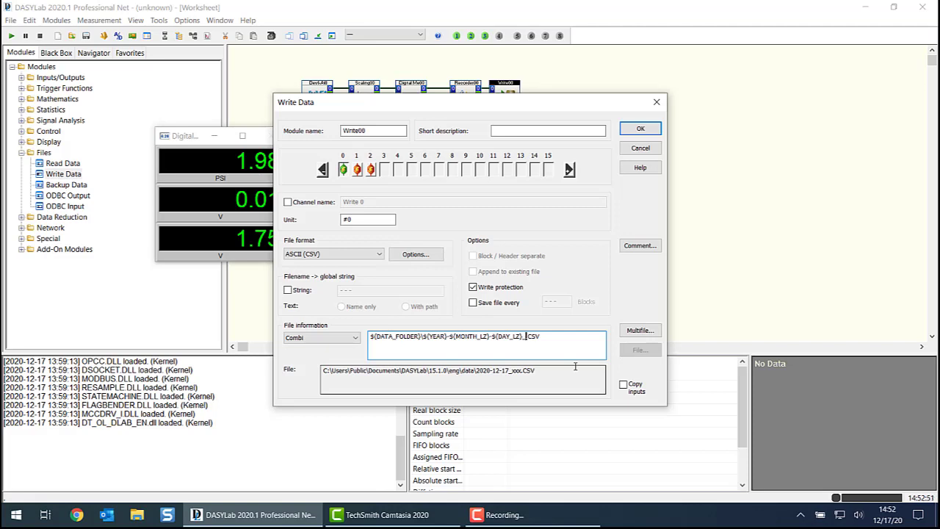
pyautogui.rightClick(526, 336)
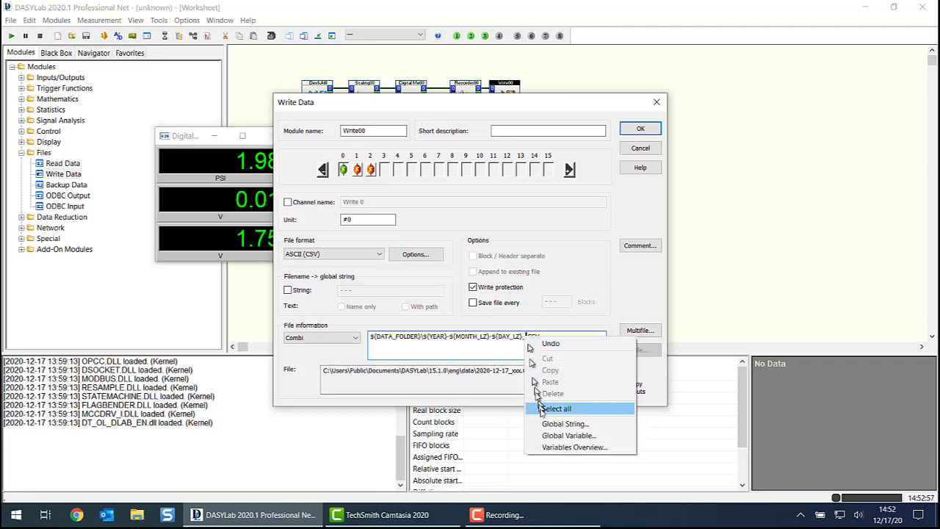
pyautogui.click(564, 423)
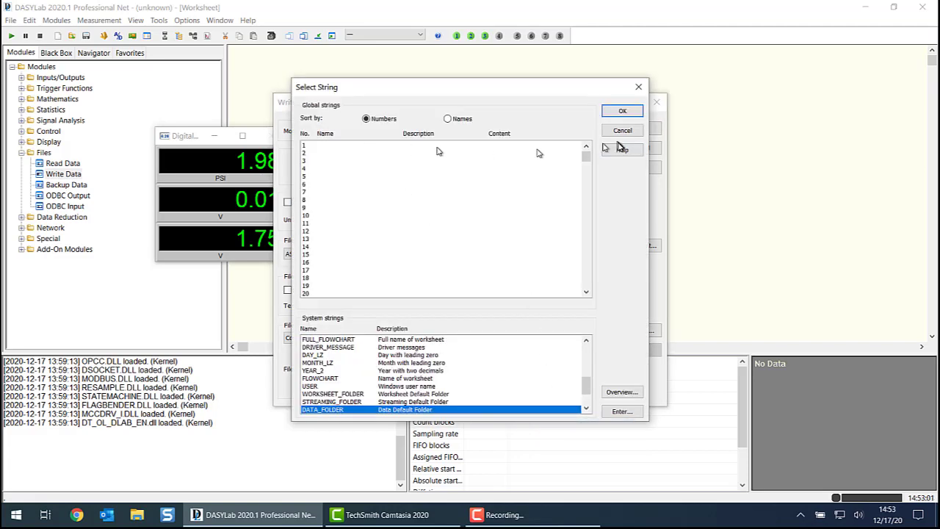
pyautogui.moveTo(585, 156)
pyautogui.mouseDown()
pyautogui.moveTo(579, 294)
pyautogui.moveTo(578, 160)
pyautogui.mouseUp()
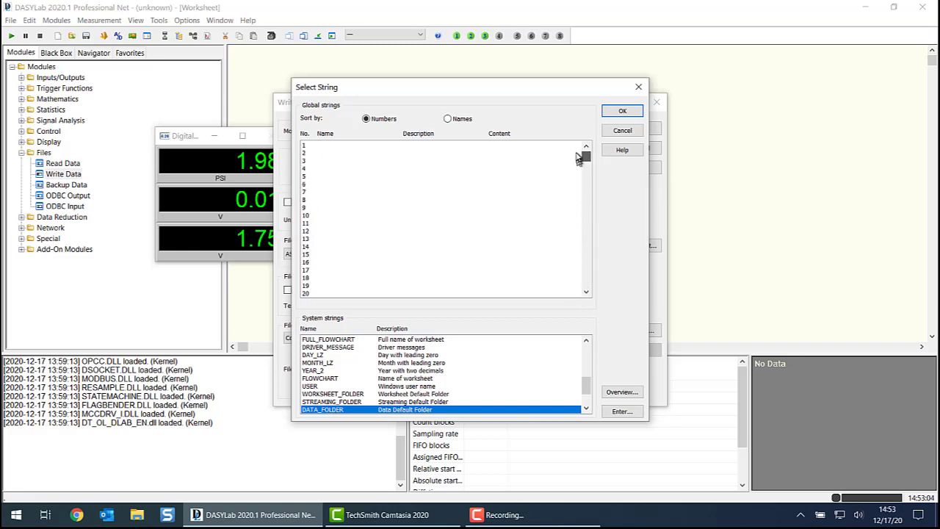
pyautogui.click(310, 146)
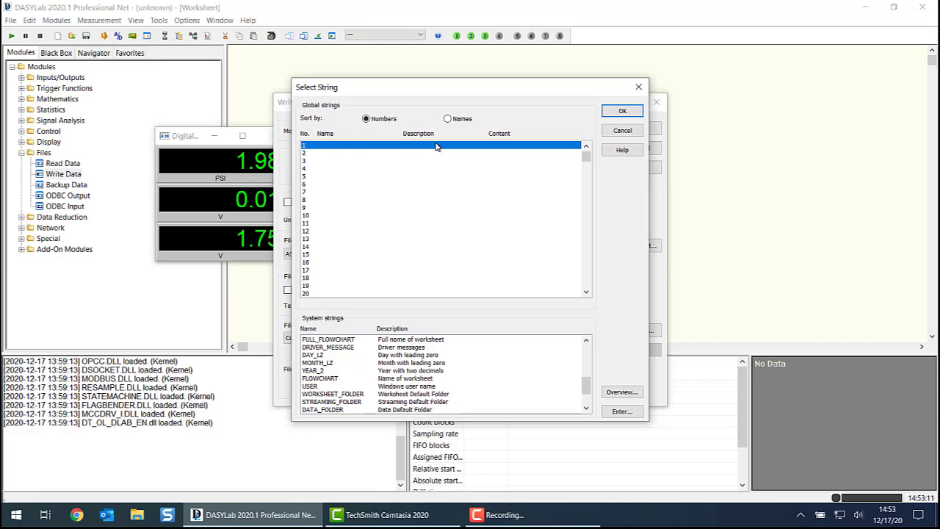
pyautogui.click(620, 411)
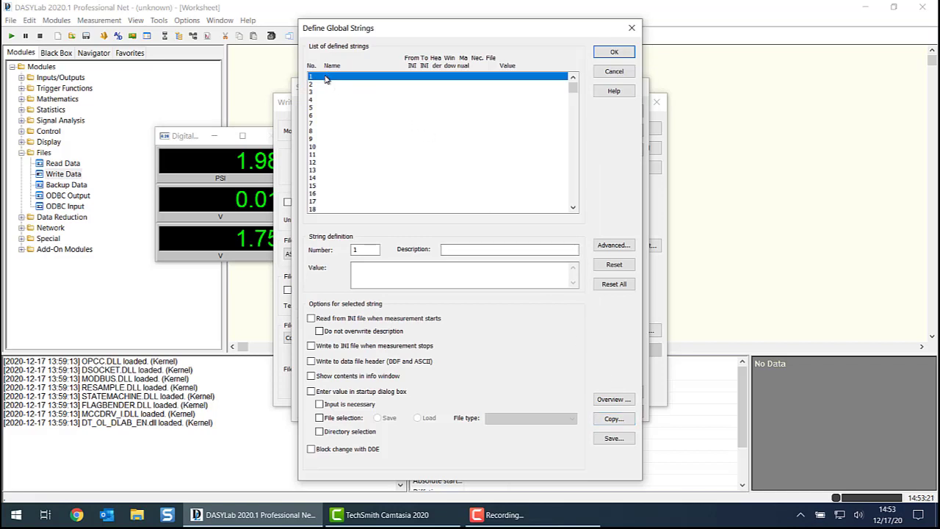
pyautogui.click(614, 245)
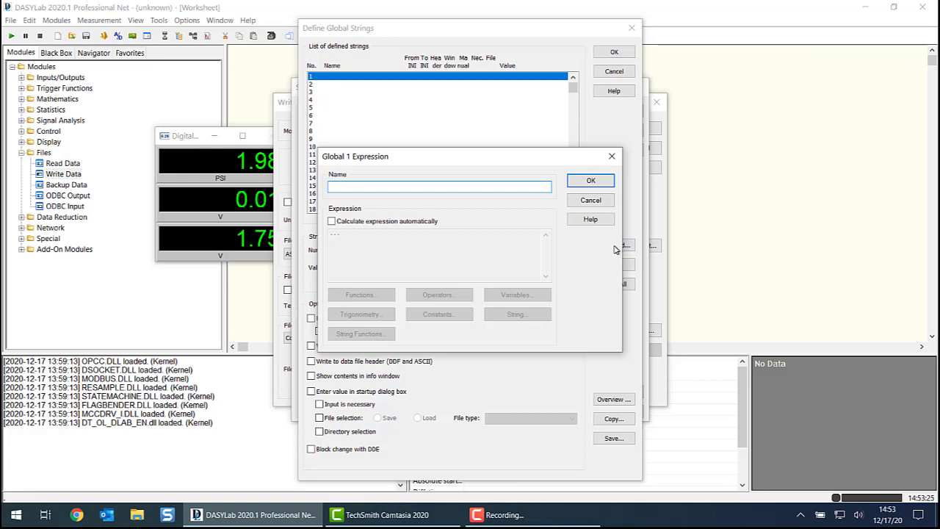
pyautogui.write('WORK_ORDER')
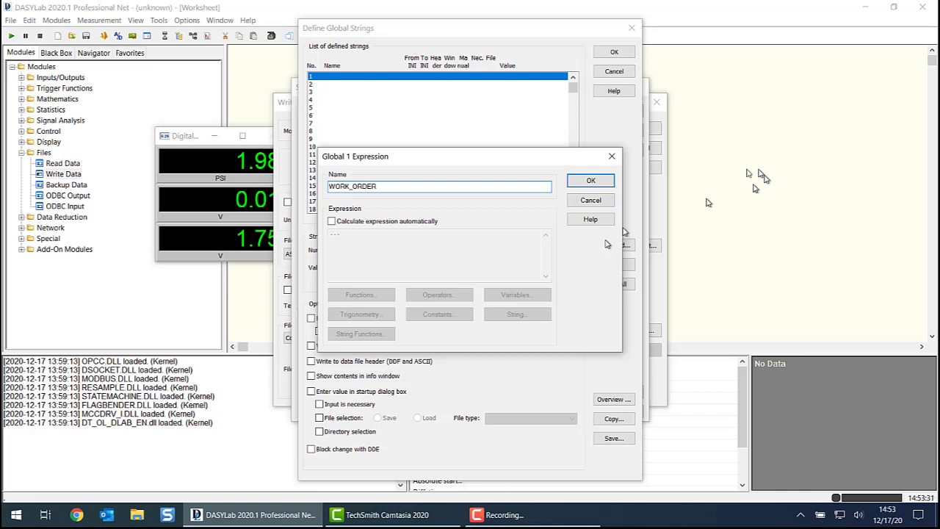
pyautogui.click(599, 184)
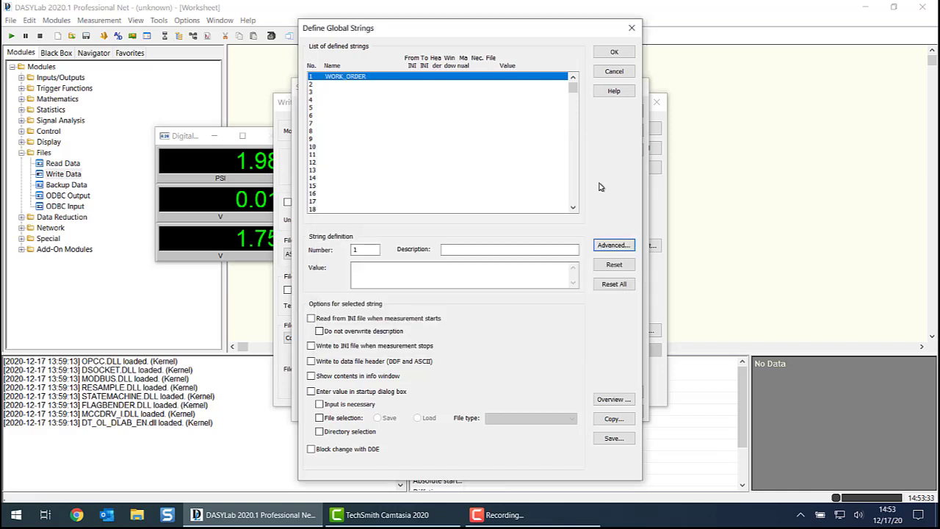
# - Describe the WORK_ORDER string as "Work Order" and enter a sample work order number as its value
pyautogui.click(448, 249)
pyautogui.write('Work Order')
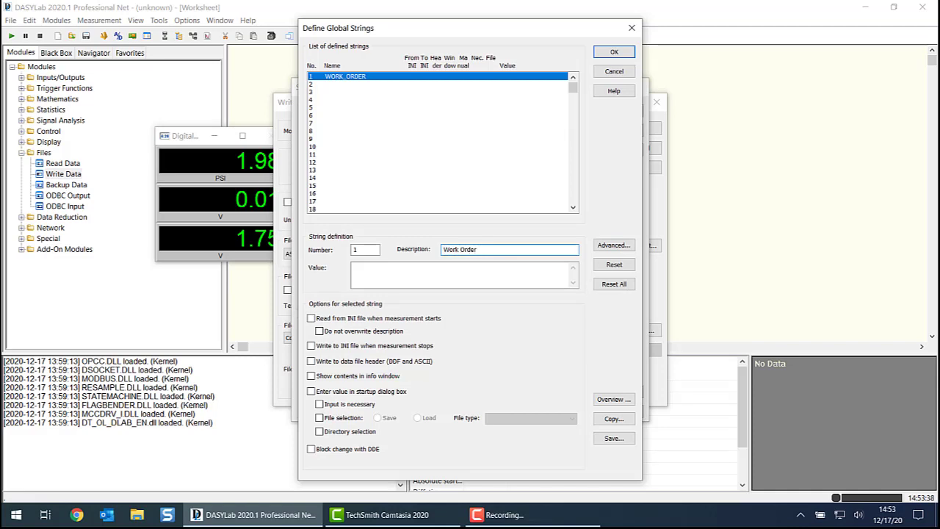
pyautogui.click(433, 268)
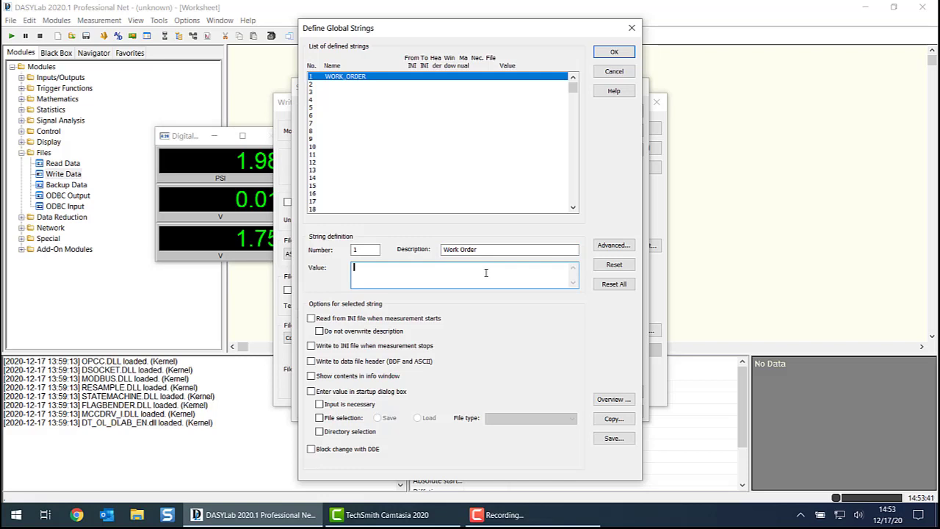
pyautogui.write('Wo1234')
pyautogui.press('BackSpace')
pyautogui.write('O')
# - Make WORK_ORDER a value entered in the startup dialog box with input necessary, and accept the string definition
pyautogui.click(311, 391)
pyautogui.click(346, 405)
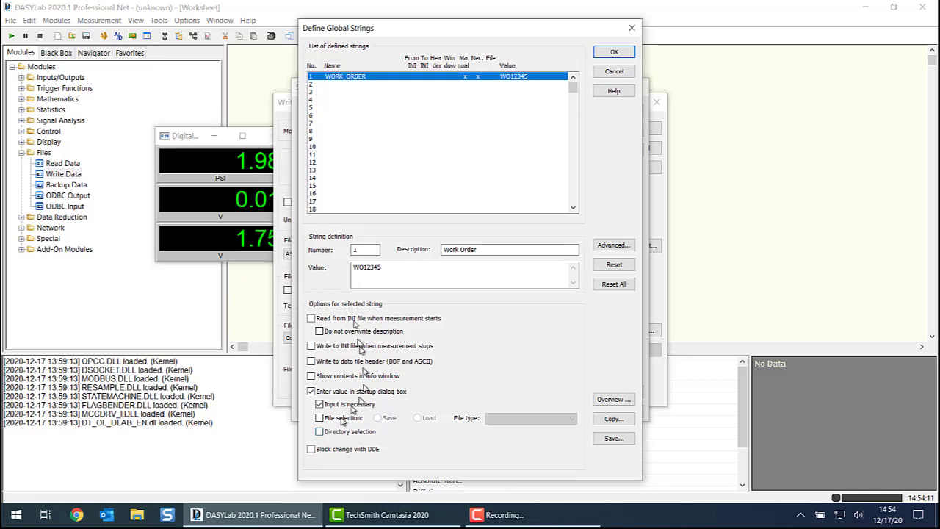
pyautogui.click(613, 53)
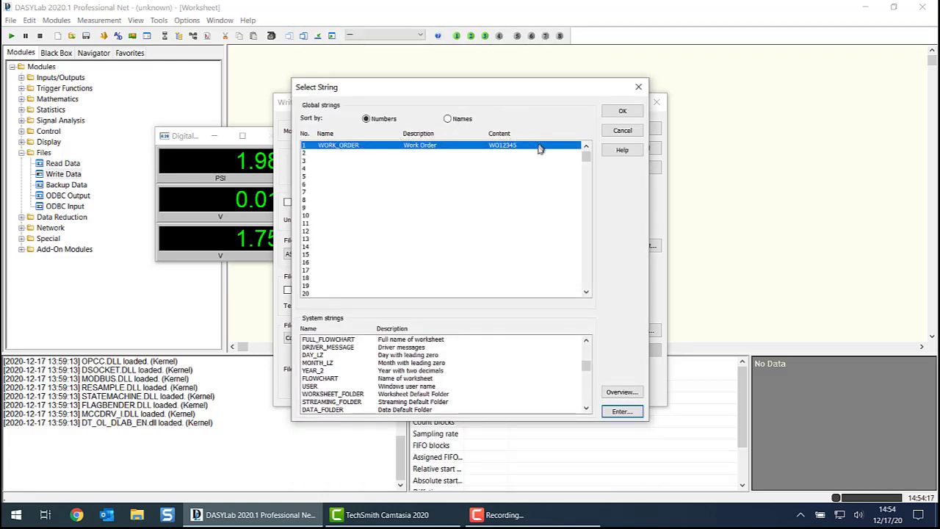
# - Insert the WORK_ORDER string into the file name followed by _DATA and refresh the resolved path
pyautogui.click(621, 112)
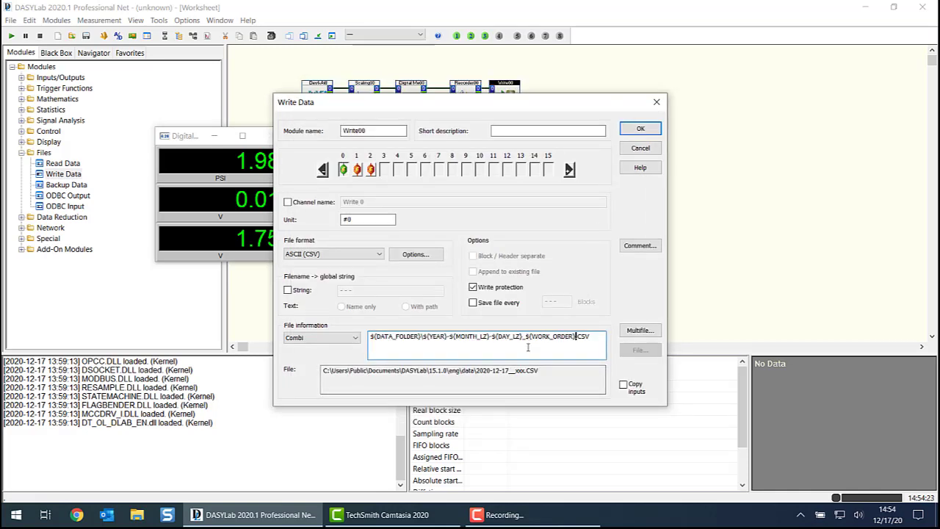
pyautogui.write('_DATA')
pyautogui.click(530, 387)
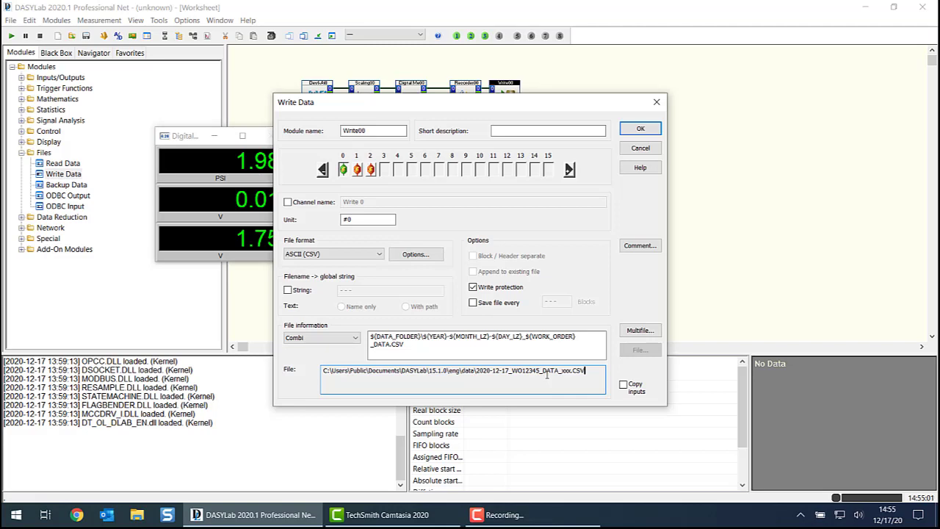
# - Enable storing the filename in a global string and clear the default string entry
pyautogui.click(288, 290)
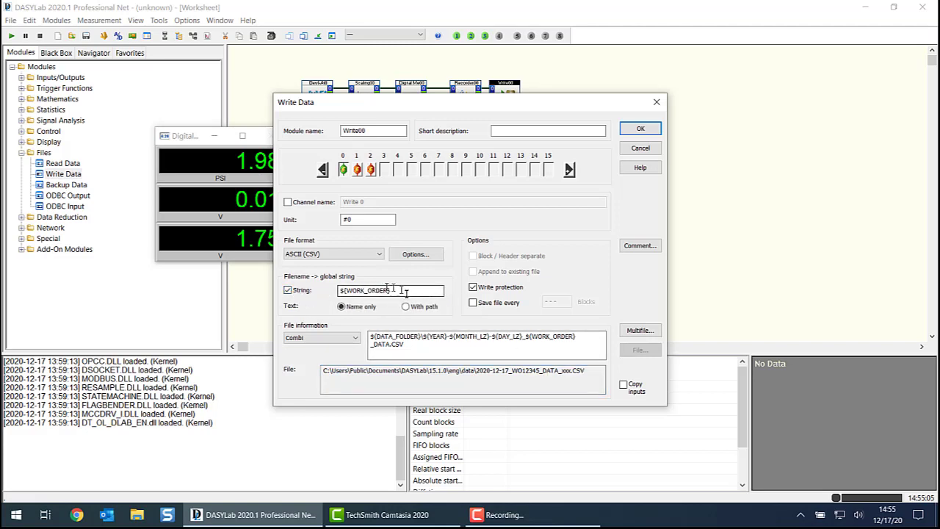
pyautogui.moveTo(405, 291); pyautogui.dragTo(323, 293)
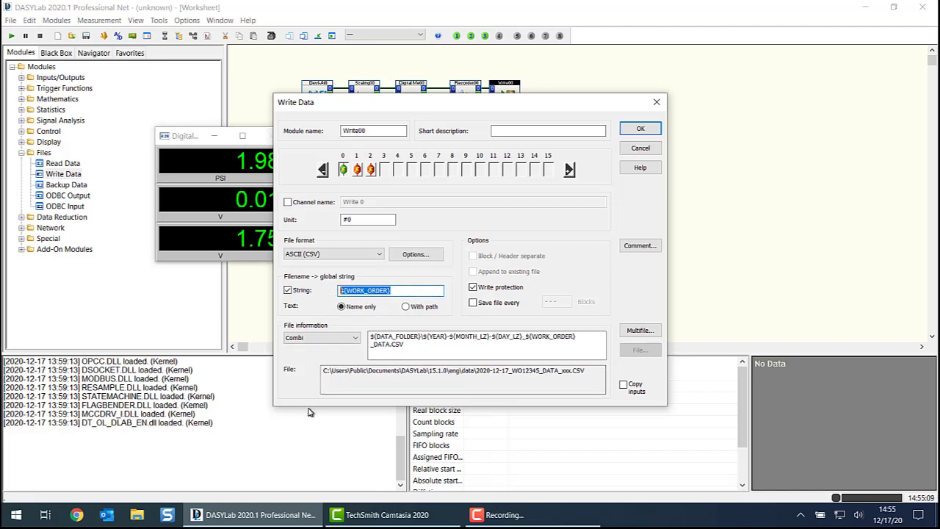
pyautogui.press('BackSpace')
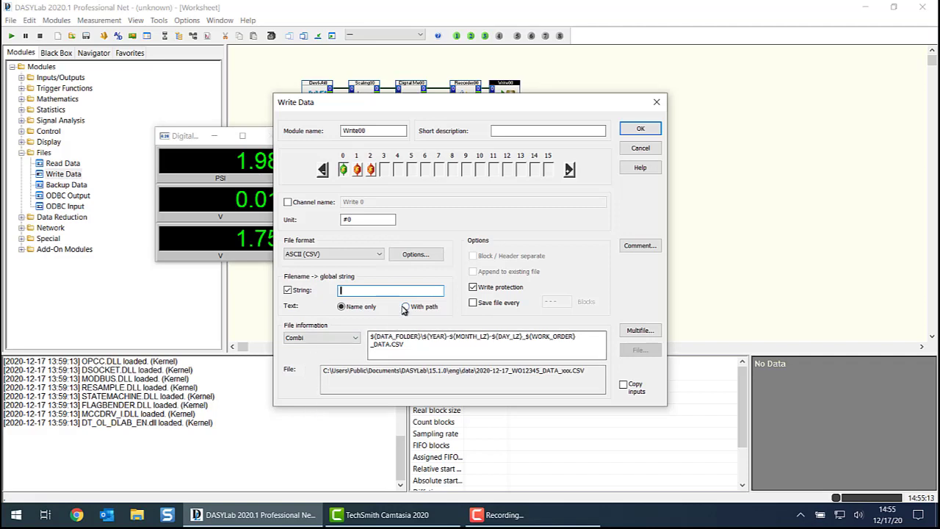
# - Define global string 2 with the description "Actual File Name" and the name ACTUAL_FN
pyautogui.rightClick(386, 292)
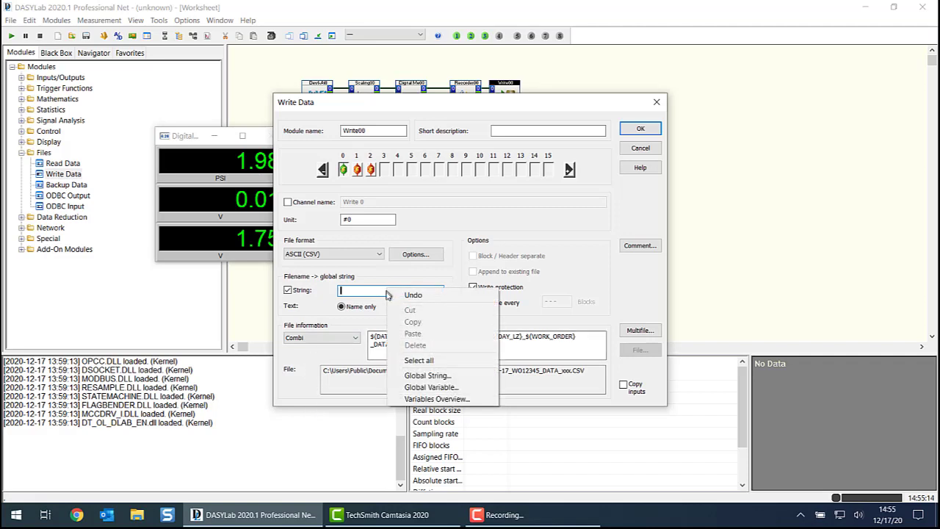
pyautogui.click(425, 375)
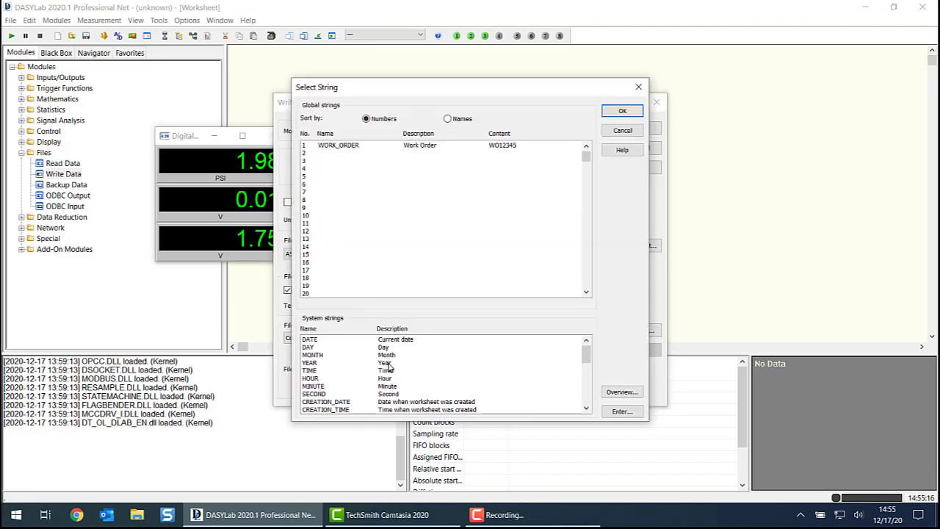
pyautogui.click(340, 153)
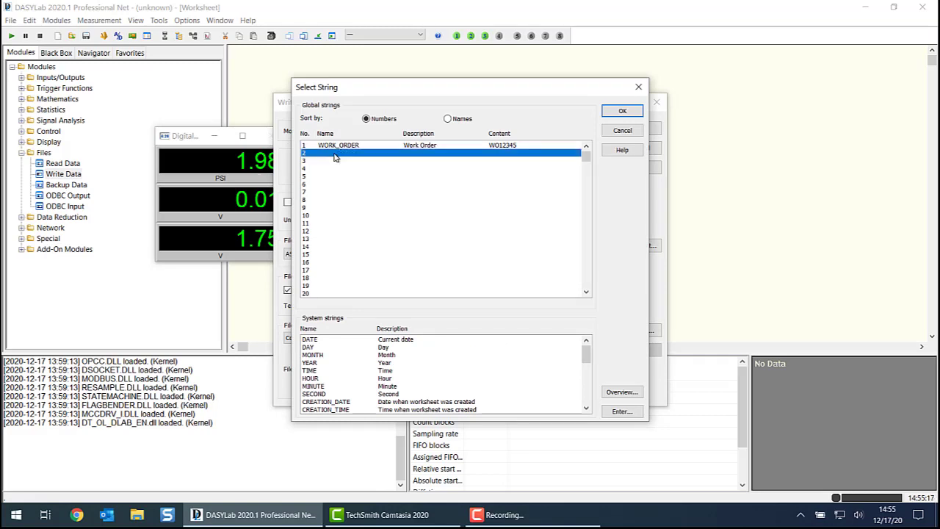
pyautogui.click(620, 411)
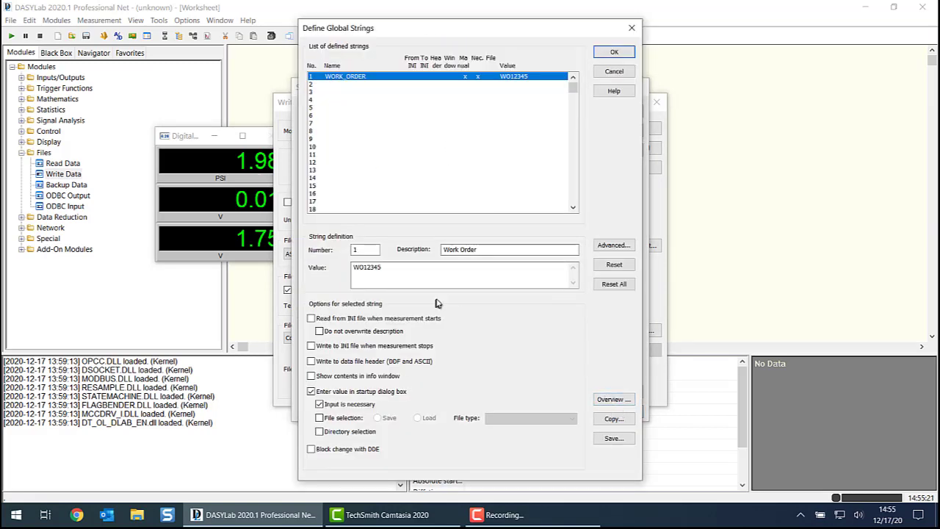
pyautogui.click(345, 84)
pyautogui.click(459, 250)
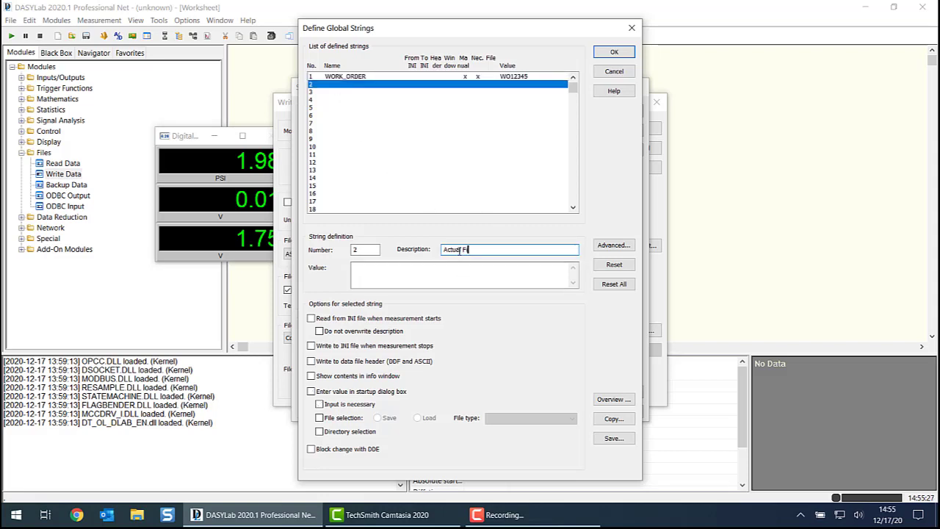
pyautogui.write('Actual File Name')
pyautogui.click(613, 246)
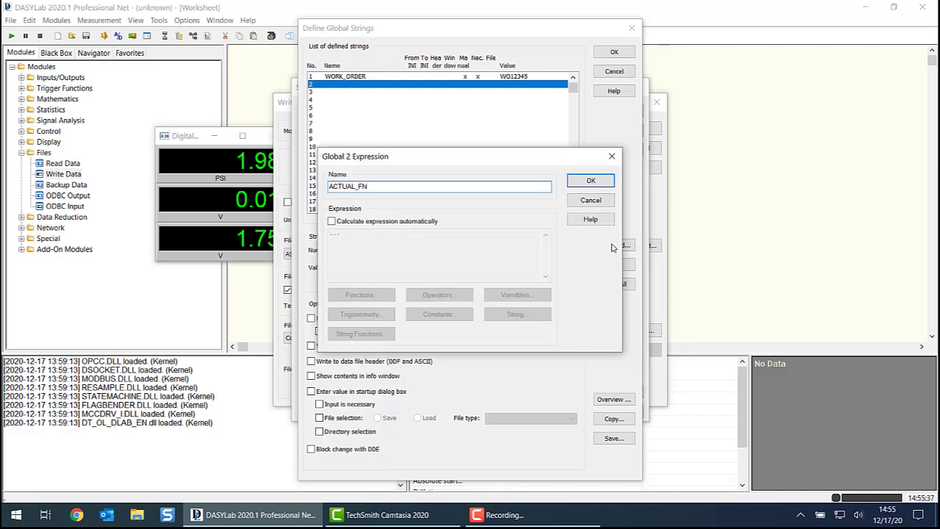
pyautogui.click(593, 182)
pyautogui.click(614, 52)
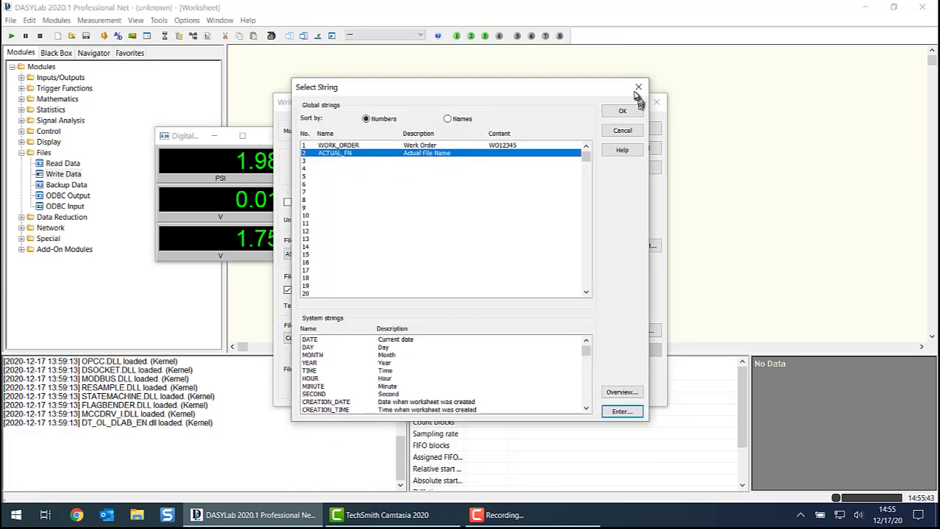
# - Store the filename in the ACTUAL_FN string with its path and accept the Write Data settings
pyautogui.click(623, 111)
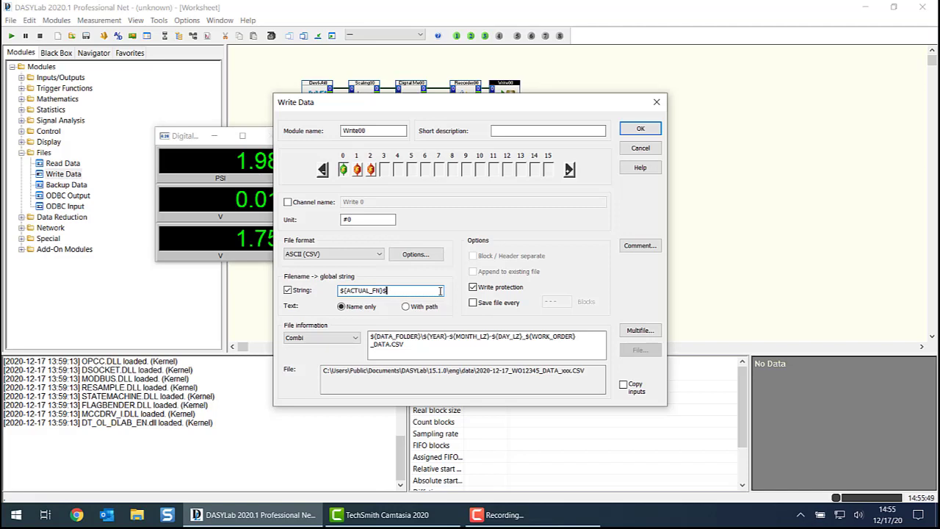
pyautogui.press('Tab')
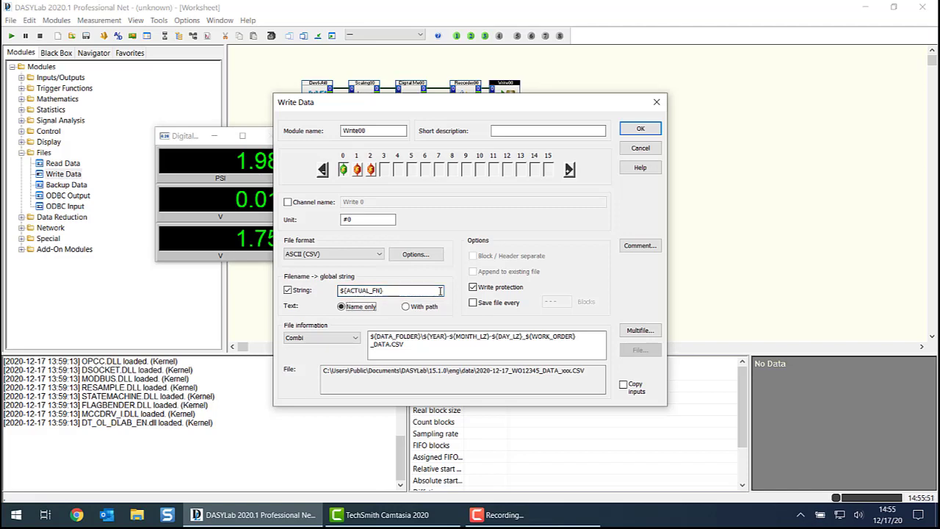
pyautogui.click(409, 306)
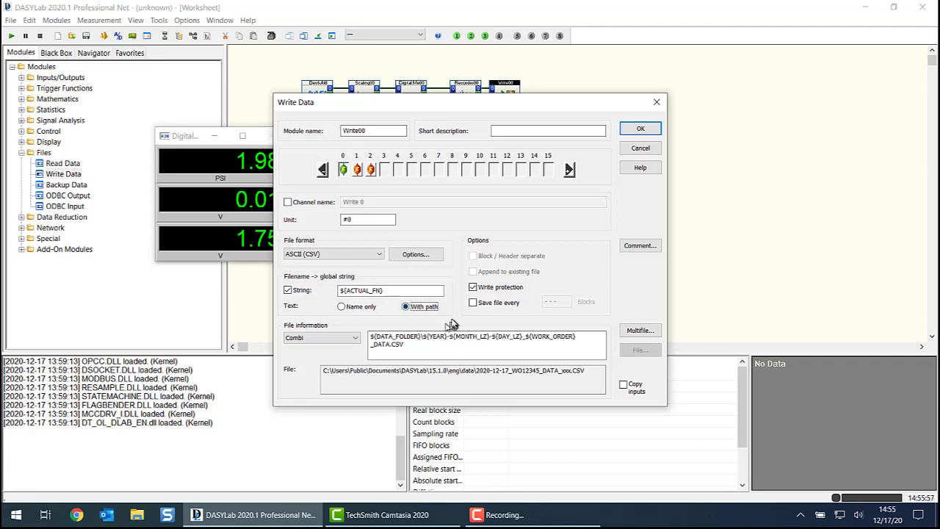
pyautogui.click(640, 130)
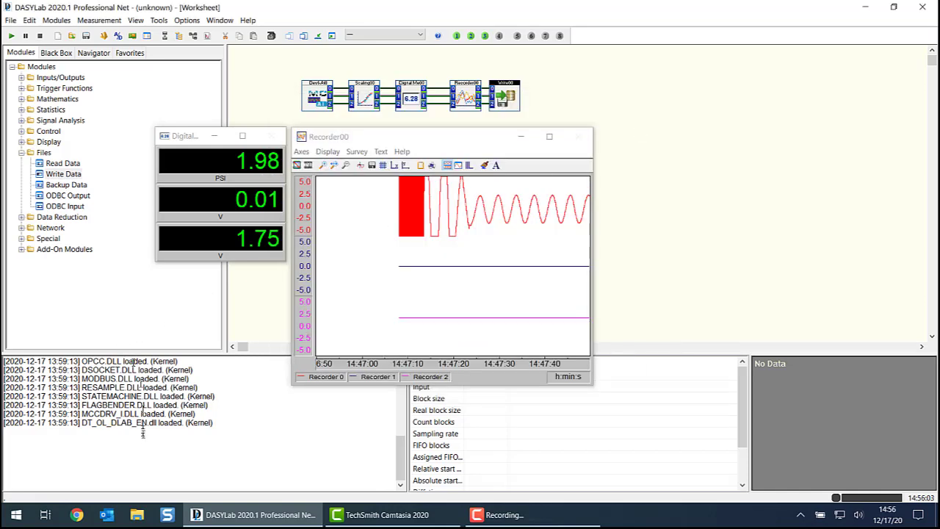
# - Check the contents of the DASYLab 15.1.0 eng\data folder in File Explorer and return to the DASYLab worksheet
pyautogui.click(137, 515)
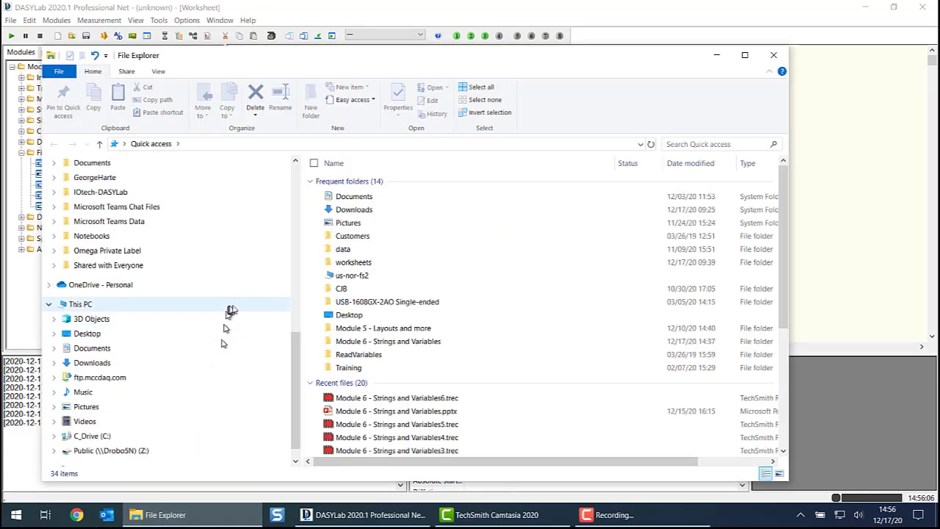
pyautogui.doubleClick(342, 249)
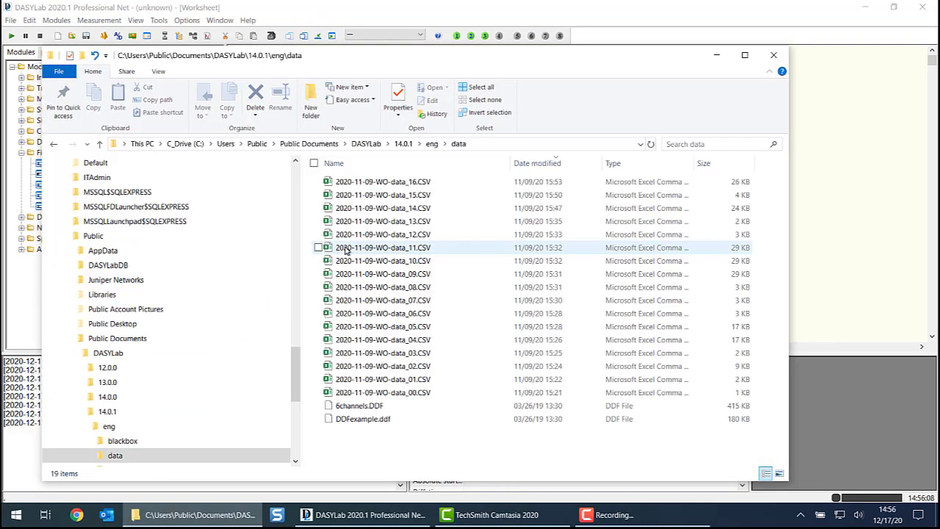
pyautogui.click(366, 144)
pyautogui.doubleClick(367, 248)
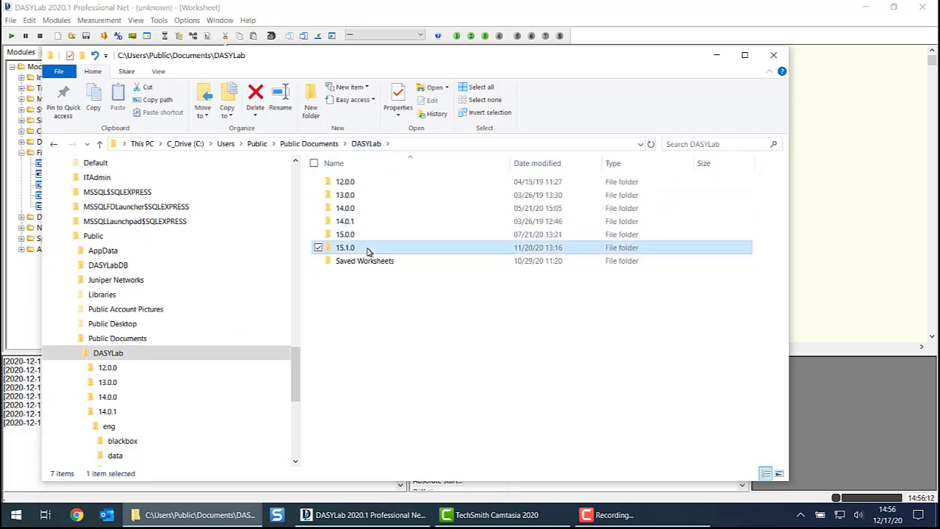
pyautogui.doubleClick(342, 183)
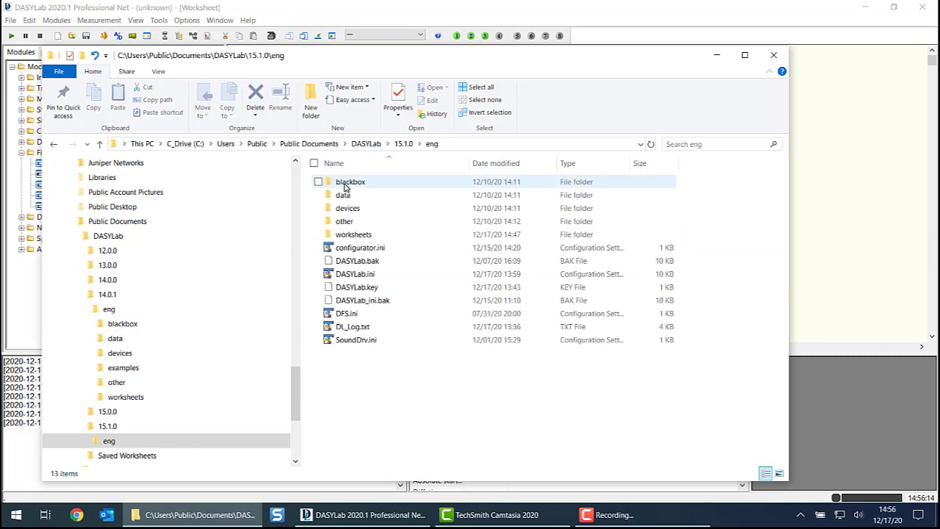
pyautogui.doubleClick(344, 196)
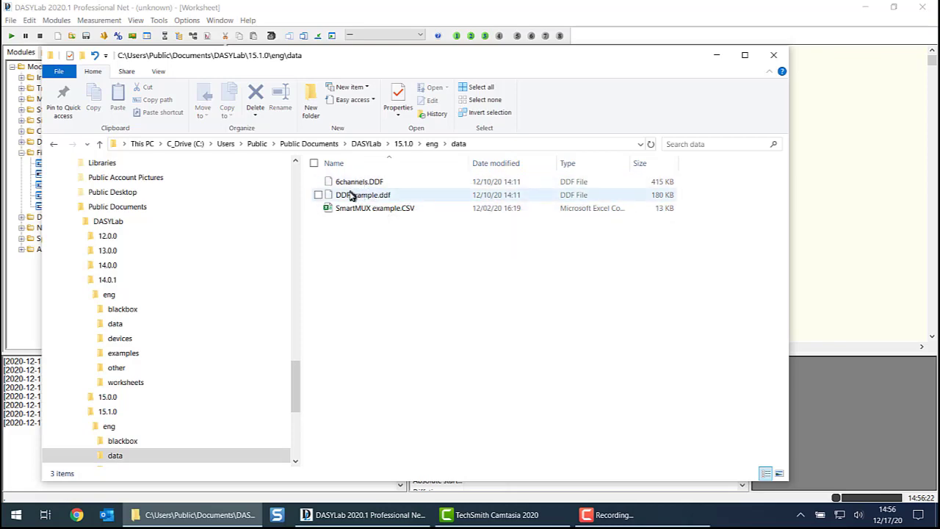
pyautogui.click(280, 11)
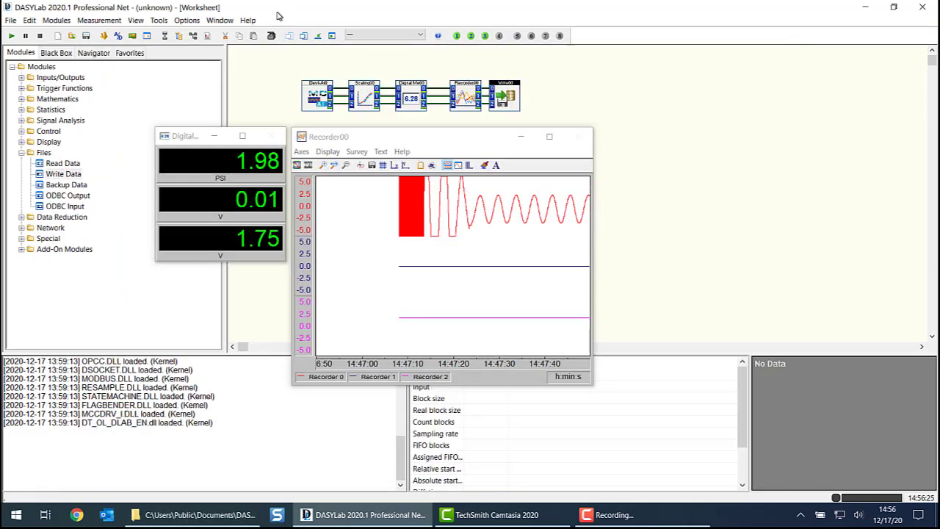
# - Save the worksheet in the worksheets folder as "datalogger with custom file name"
pyautogui.click(10, 20)
pyautogui.click(37, 72)
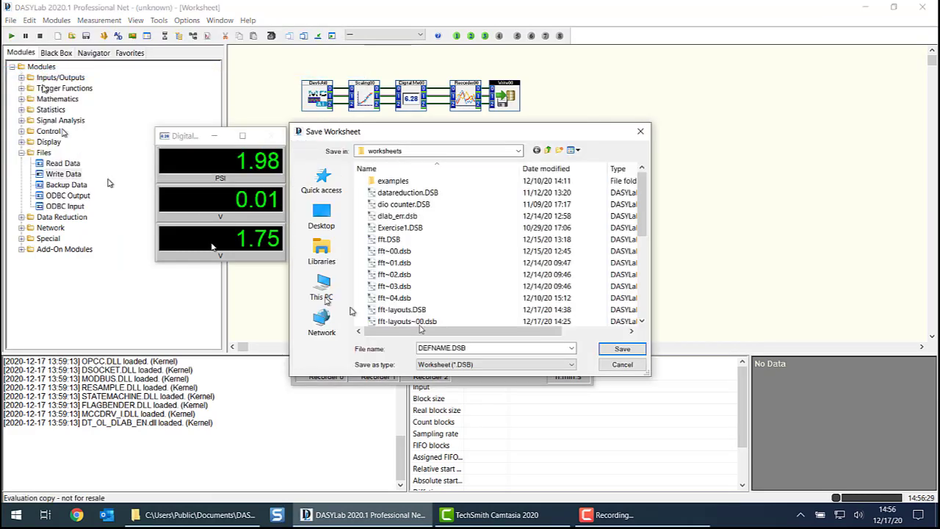
pyautogui.click(476, 347)
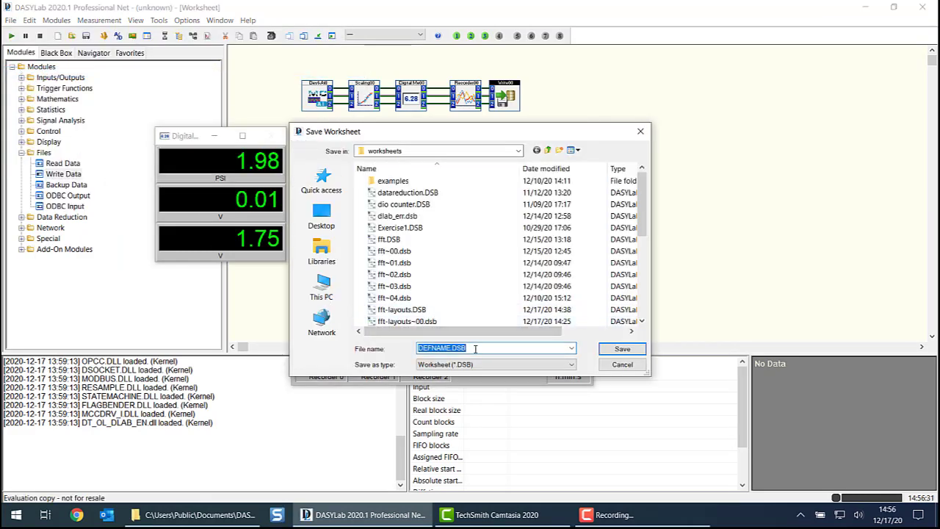
pyautogui.write('datalogger with custom fil')
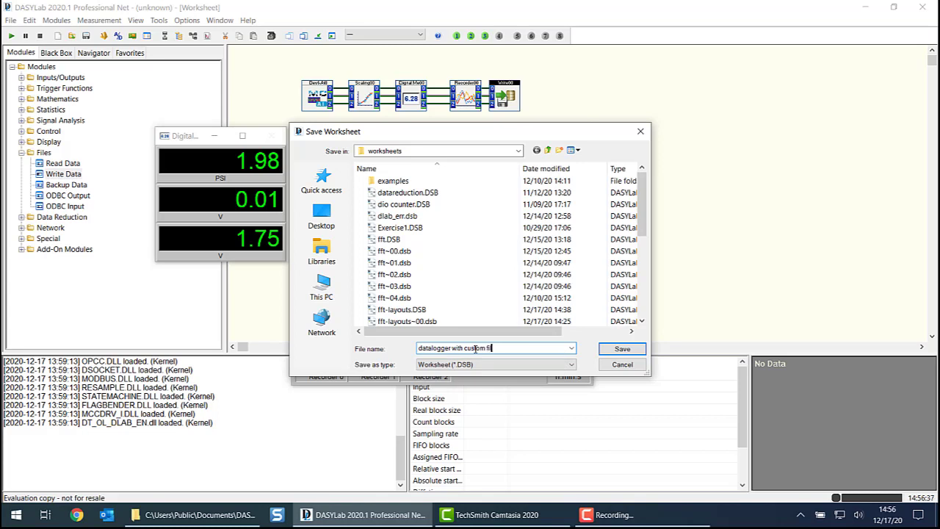
pyautogui.write('e name')
pyautogui.press('Return')
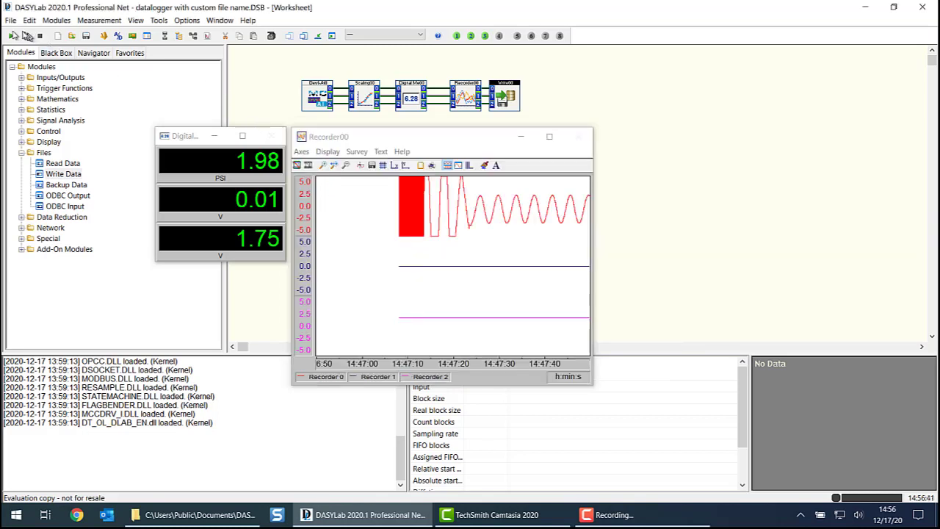
# - Start the measurement after entering a new work order number in the Startup Dialog Box
pyautogui.click(11, 35)
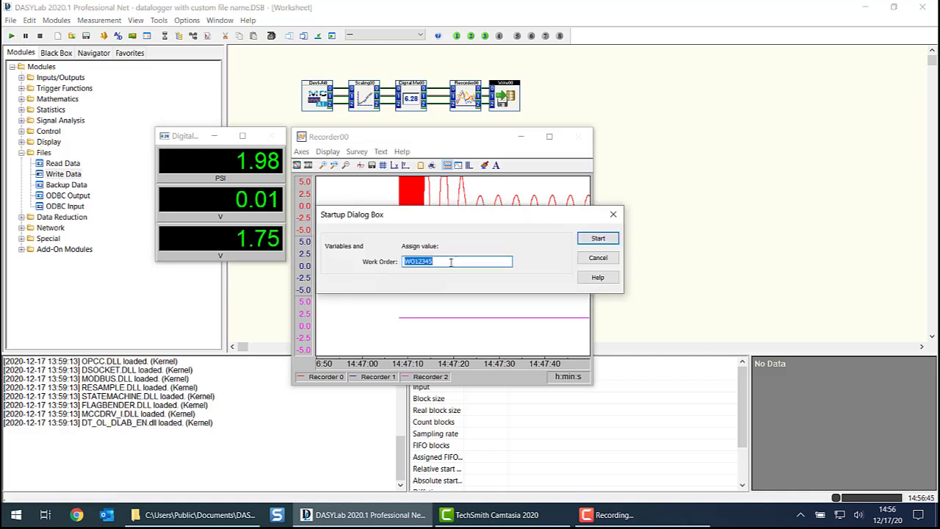
pyautogui.write('XY6789')
pyautogui.click(598, 238)
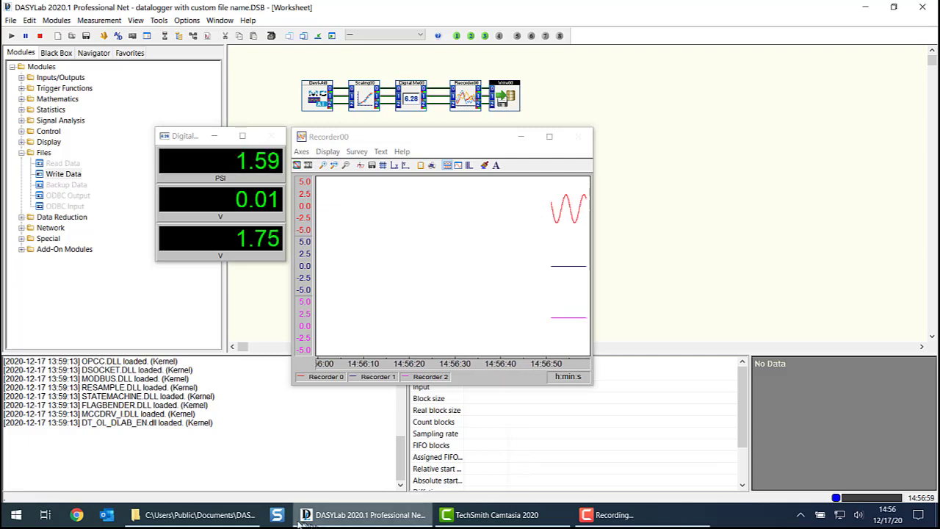
# - Check the newly logged CSV file in the data folder in File Explorer, and stop the measurement back in DASYLab
pyautogui.click(206, 515)
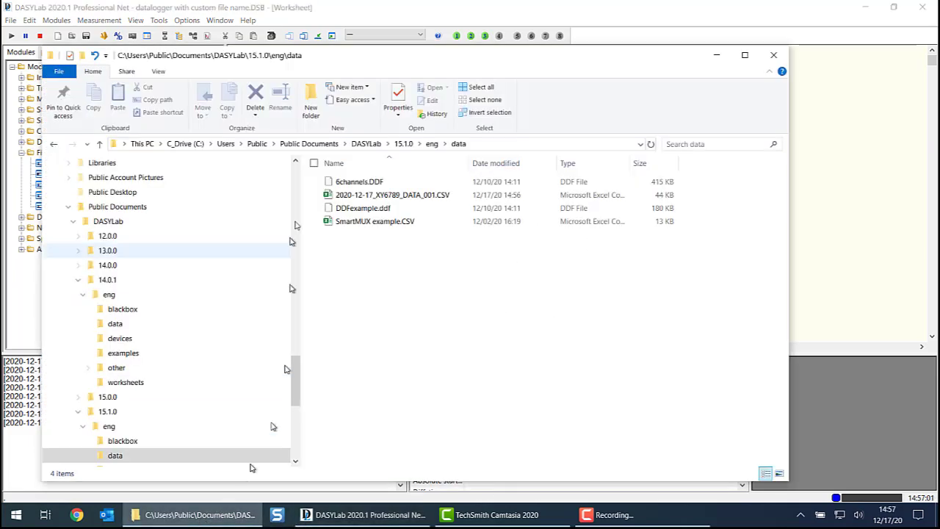
pyautogui.click(353, 196)
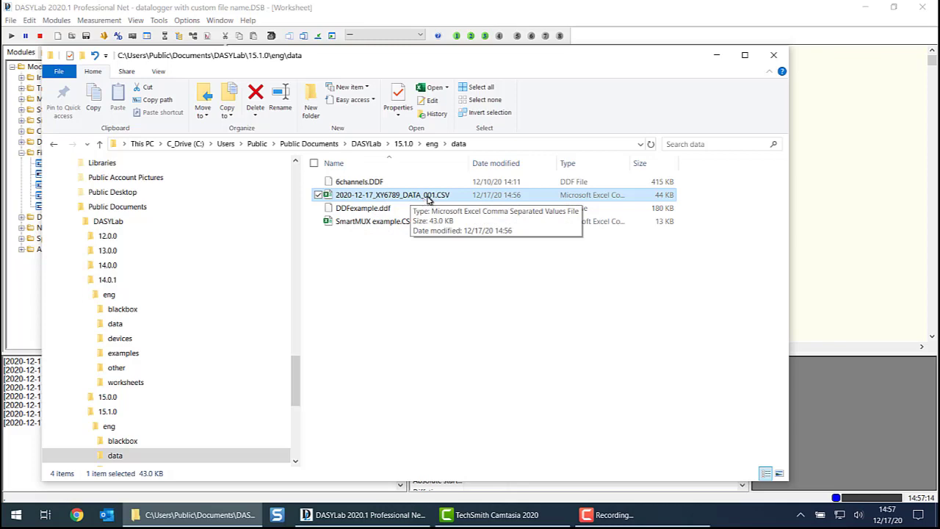
pyautogui.click(383, 20)
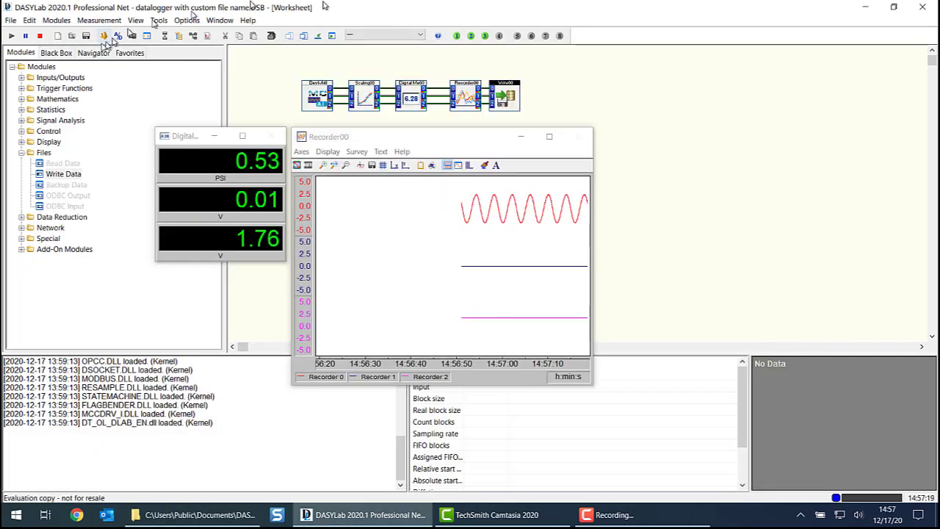
pyautogui.click(41, 36)
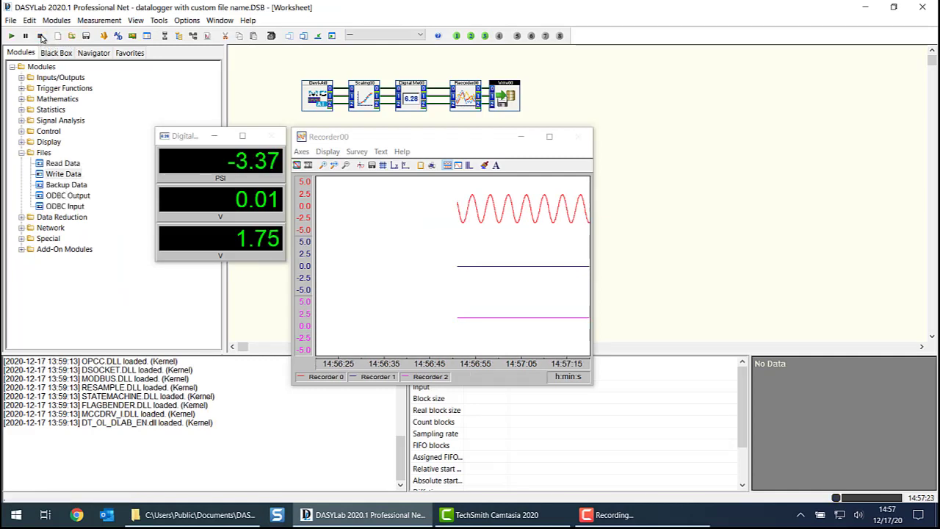
# - Show the header in the Recorder00 display window
pyautogui.click(346, 229)
pyautogui.click(327, 151)
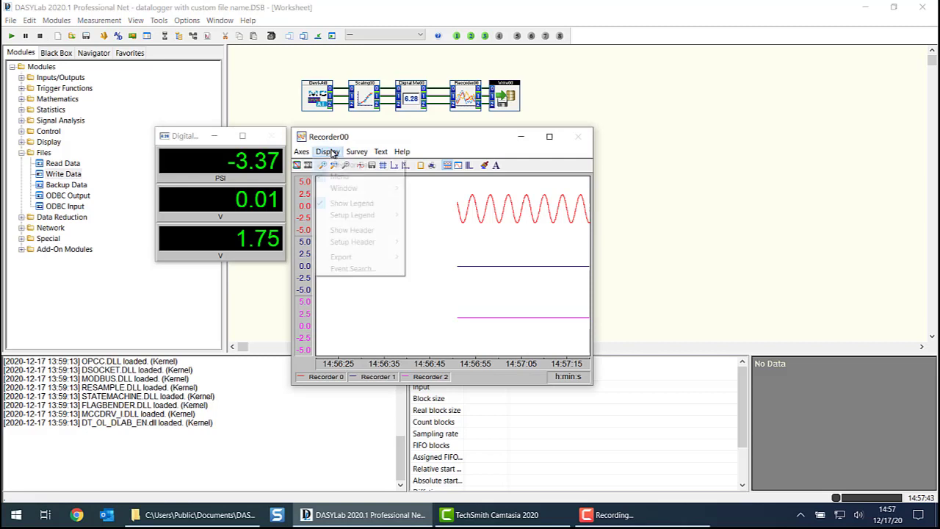
pyautogui.click(345, 230)
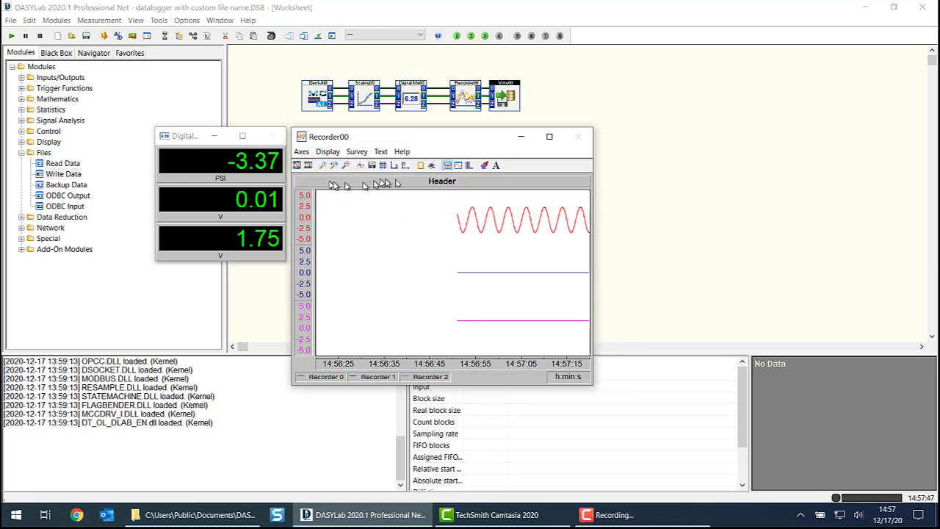
# - Set the Recorder00 header text to the global string ACTUAL_FN and widen the recorder window to fit the full file path
pyautogui.doubleClick(431, 182)
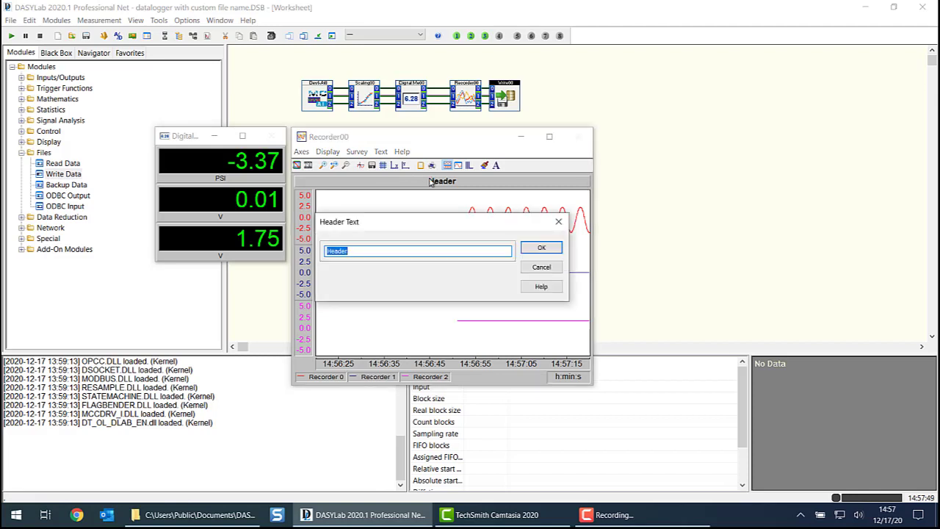
pyautogui.rightClick(367, 254)
pyautogui.click(393, 339)
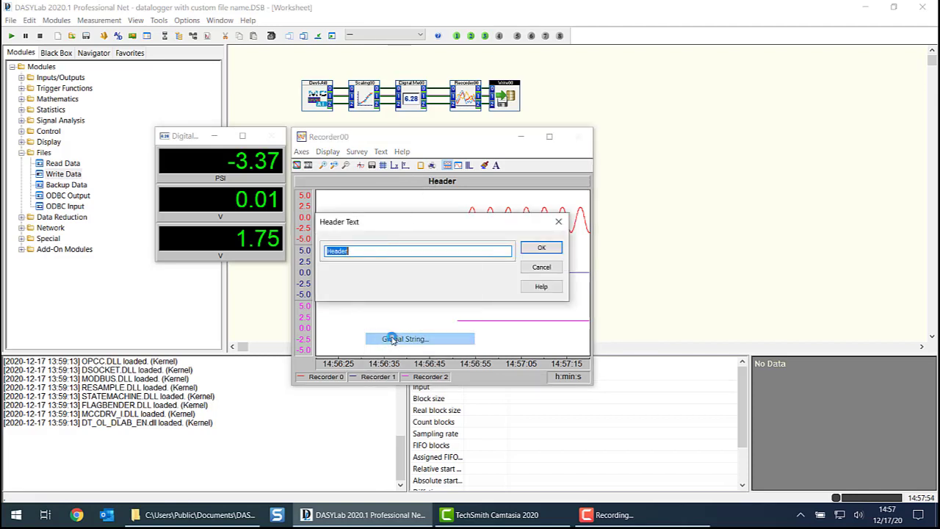
pyautogui.click(308, 161)
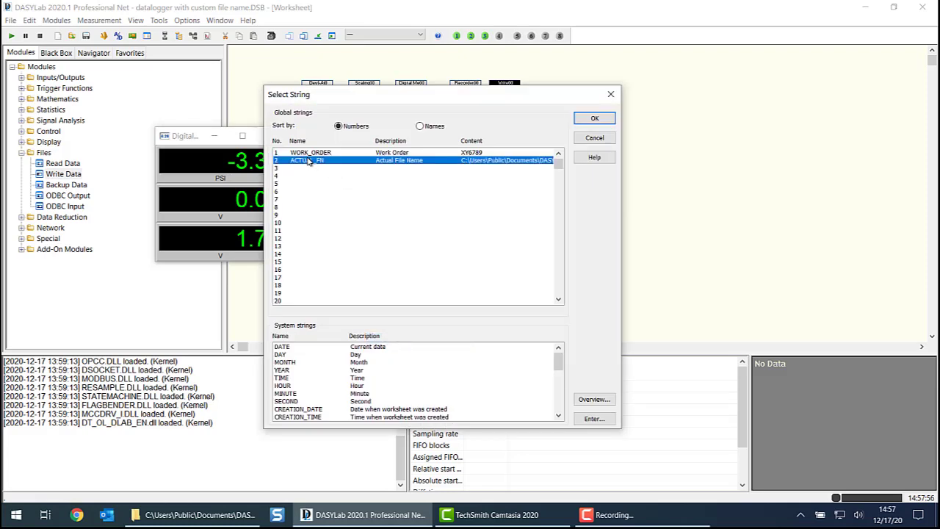
pyautogui.click(596, 120)
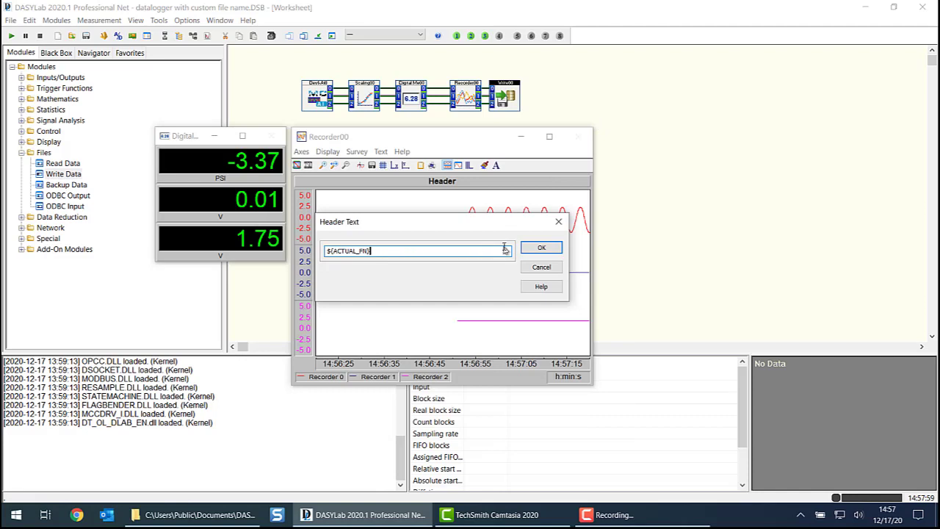
pyautogui.click(541, 248)
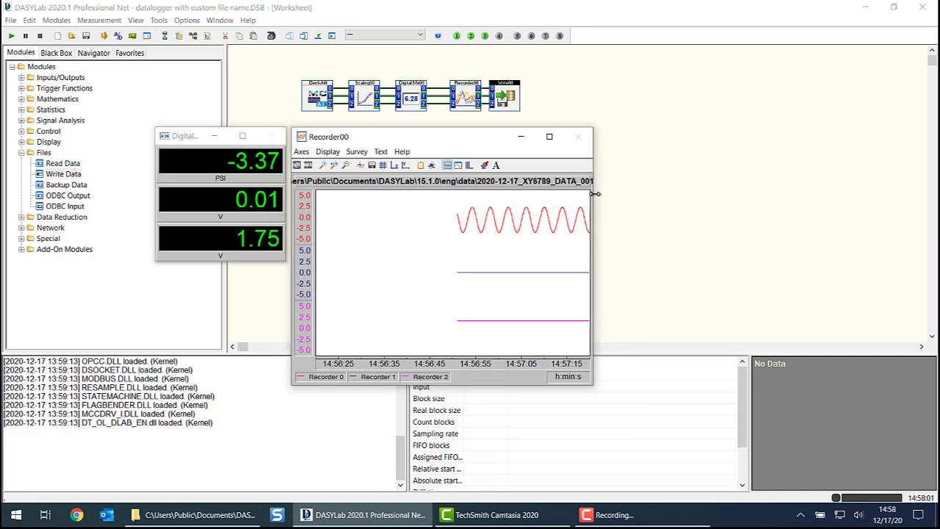
pyautogui.moveTo(595, 197); pyautogui.dragTo(782, 180)
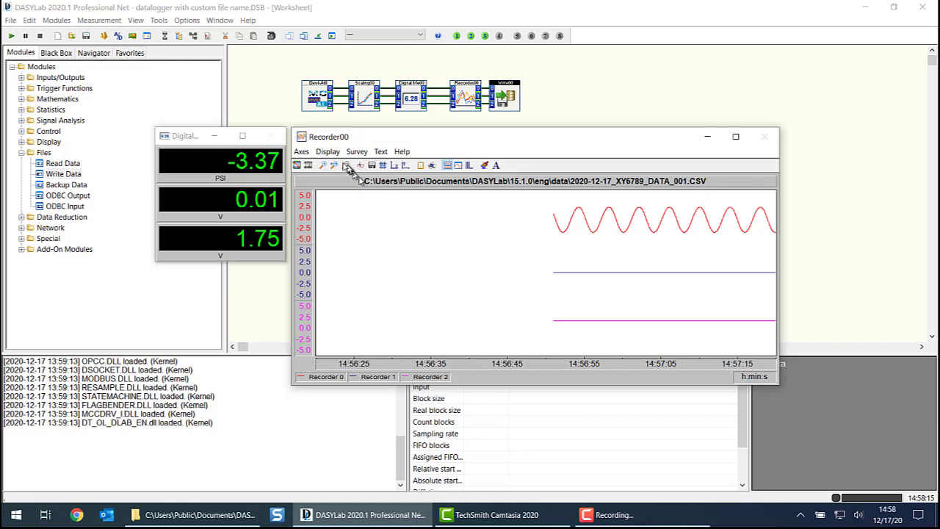
# - Review the Recorder00 header text setting, accept it as it is and save the worksheet
pyautogui.click(327, 151)
pyautogui.moveTo(358, 246)
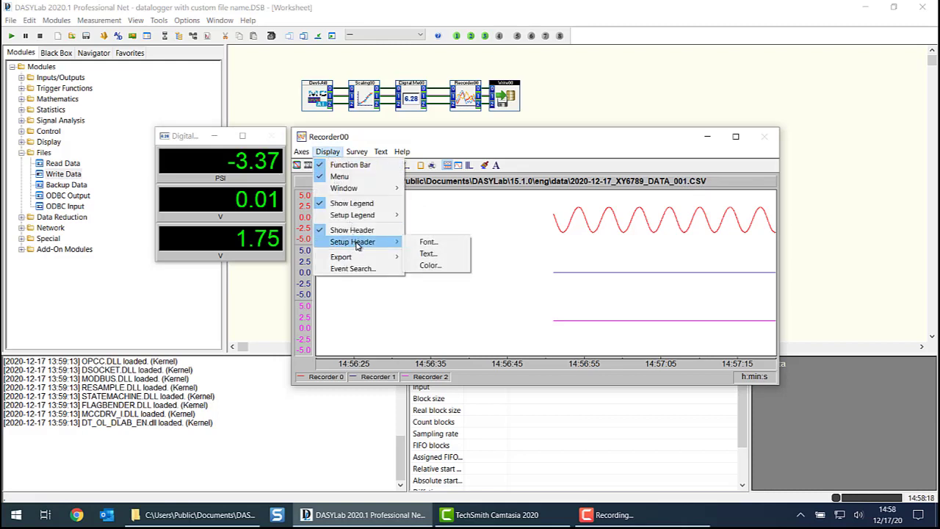
pyautogui.click(434, 254)
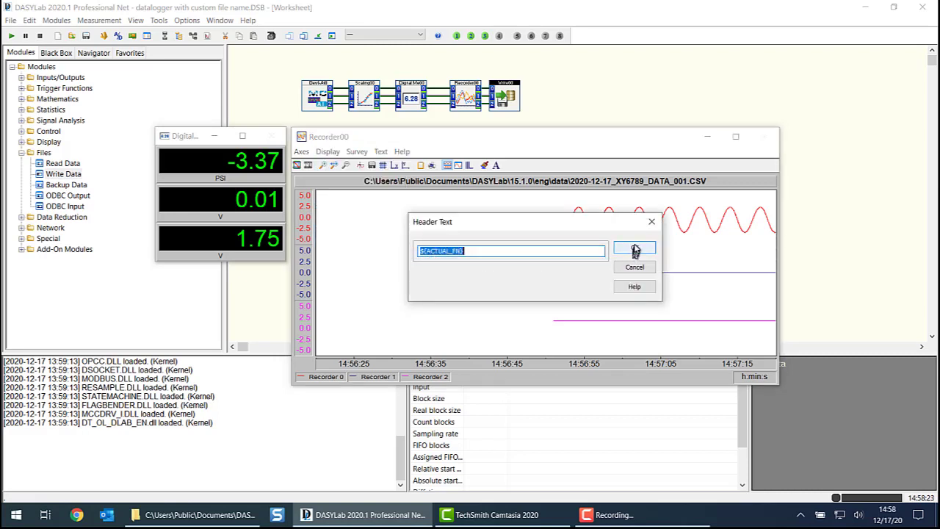
pyautogui.click(635, 250)
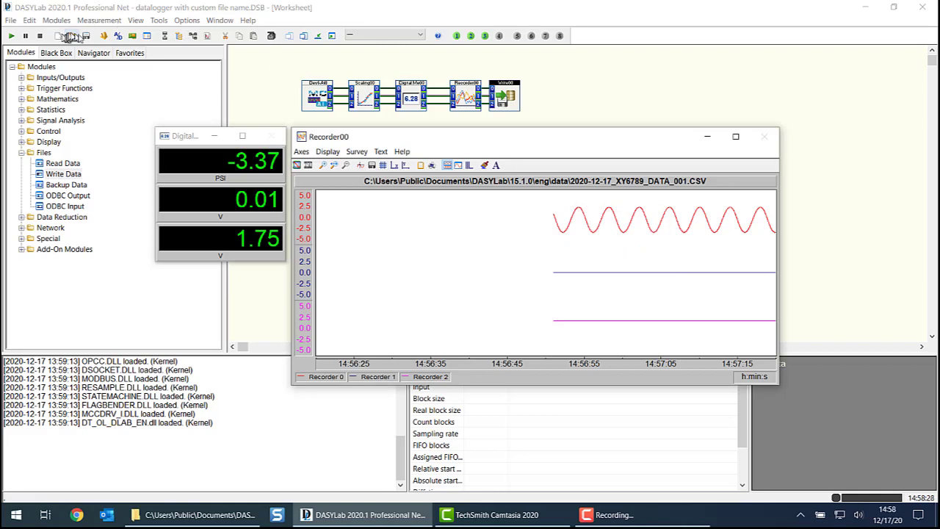
pyautogui.click(85, 38)
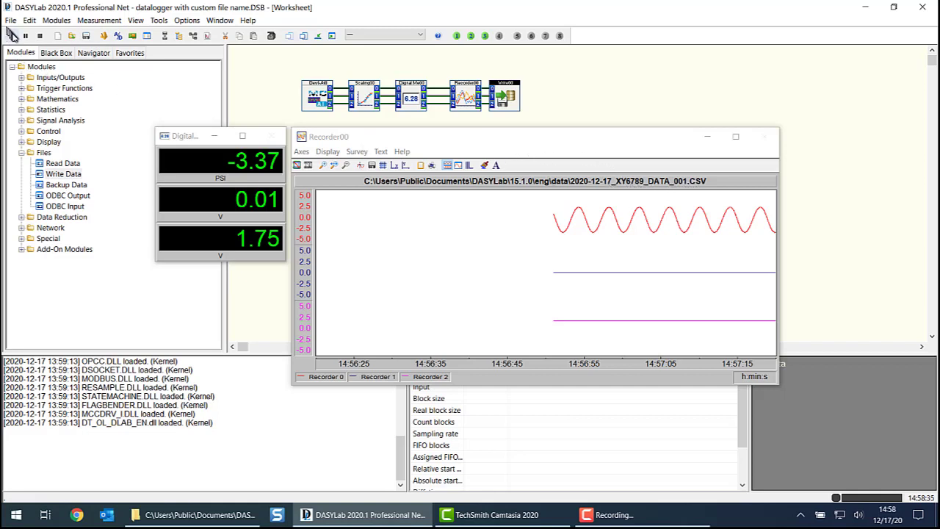
# - Run the measurement again with a different work order number as the startup value
pyautogui.click(12, 36)
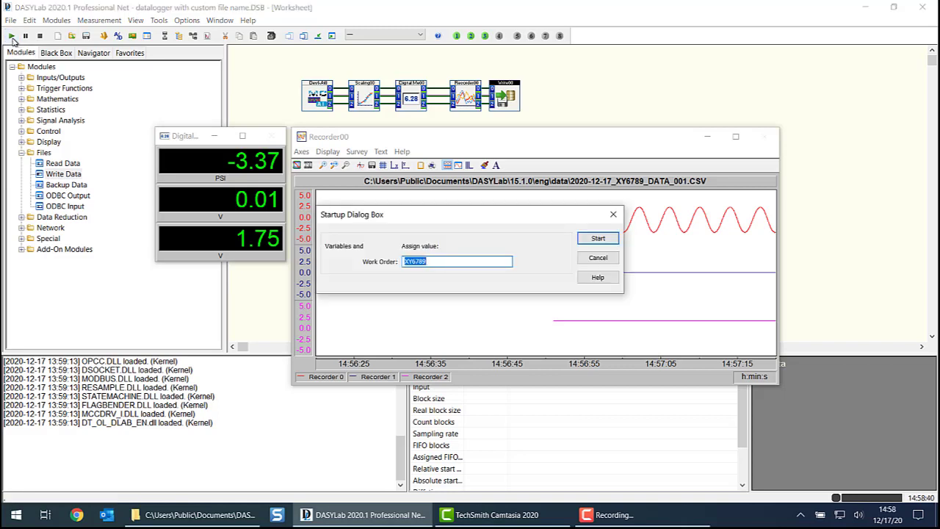
pyautogui.write('TG34')
pyautogui.click(596, 241)
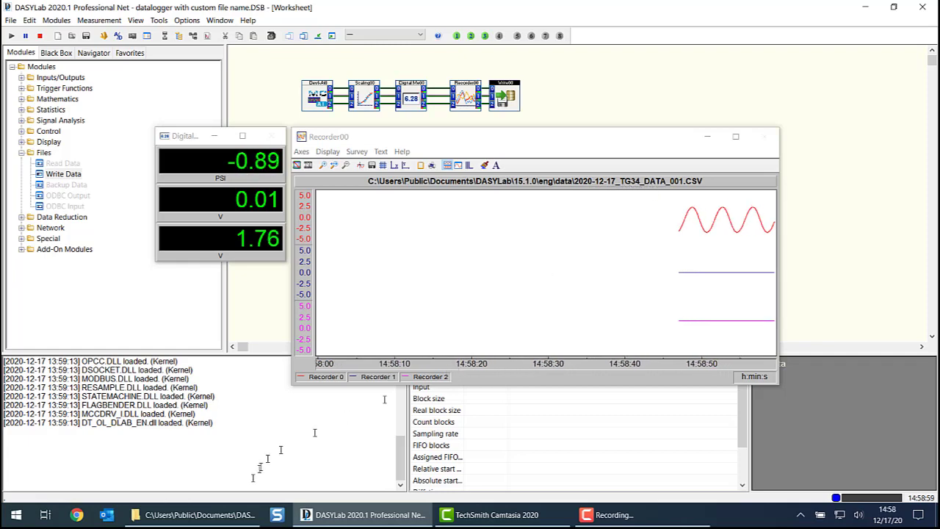
# - Check the second run's CSV file in the File Explorer data folder, and stop the running measurement in DASYLab
pyautogui.moveTo(215, 522)
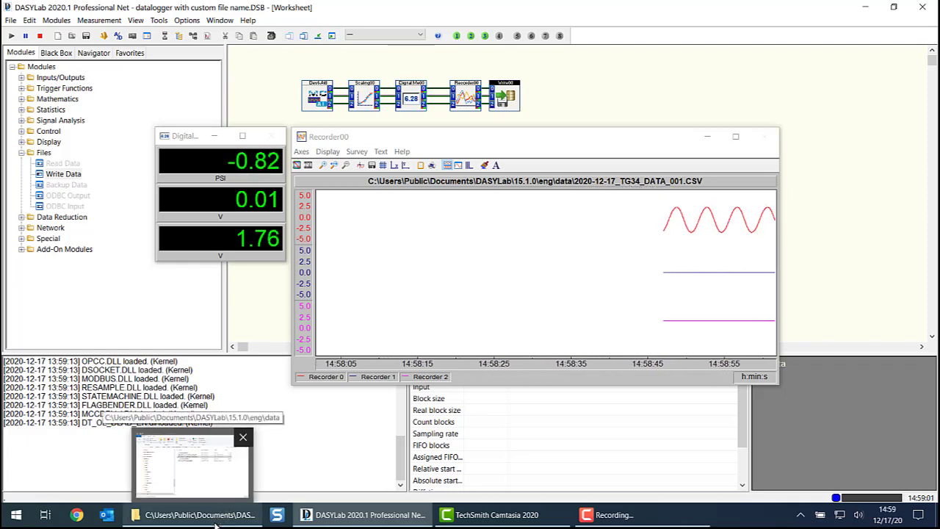
pyautogui.click(215, 522)
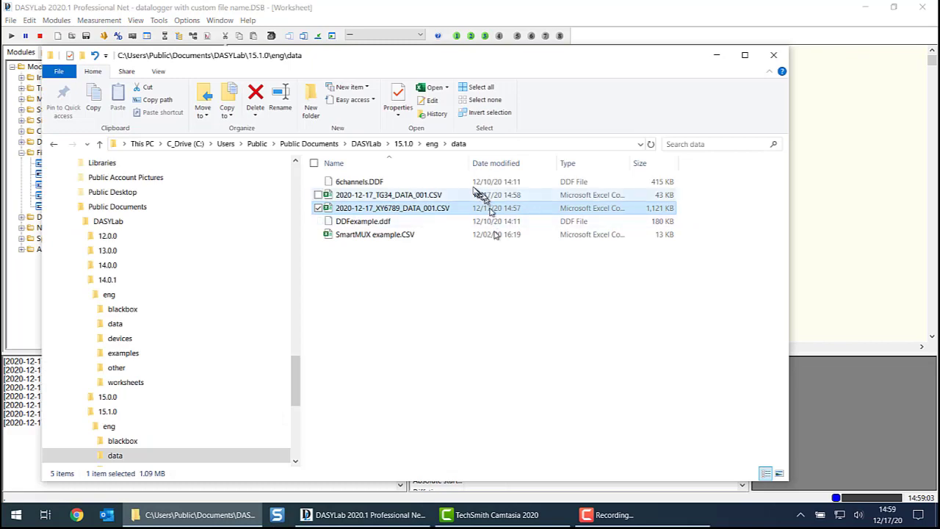
pyautogui.click(444, 195)
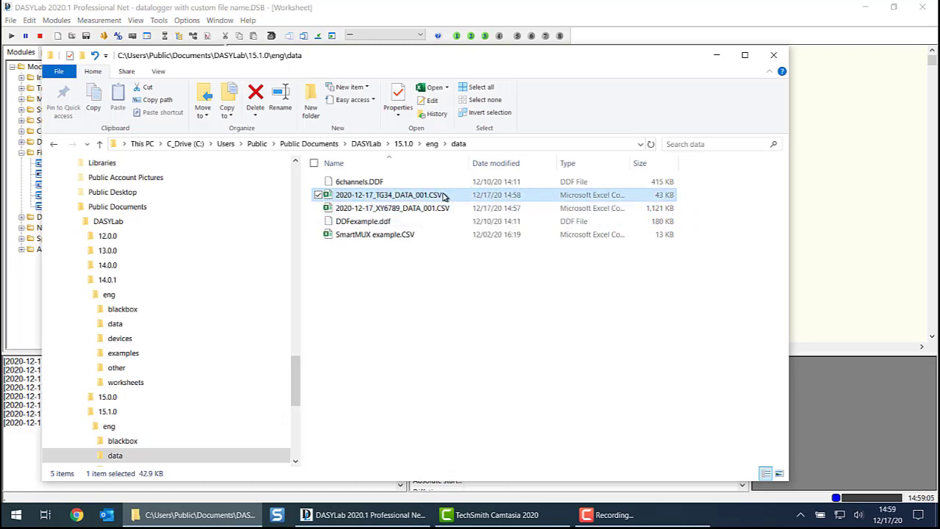
pyautogui.click(614, 29)
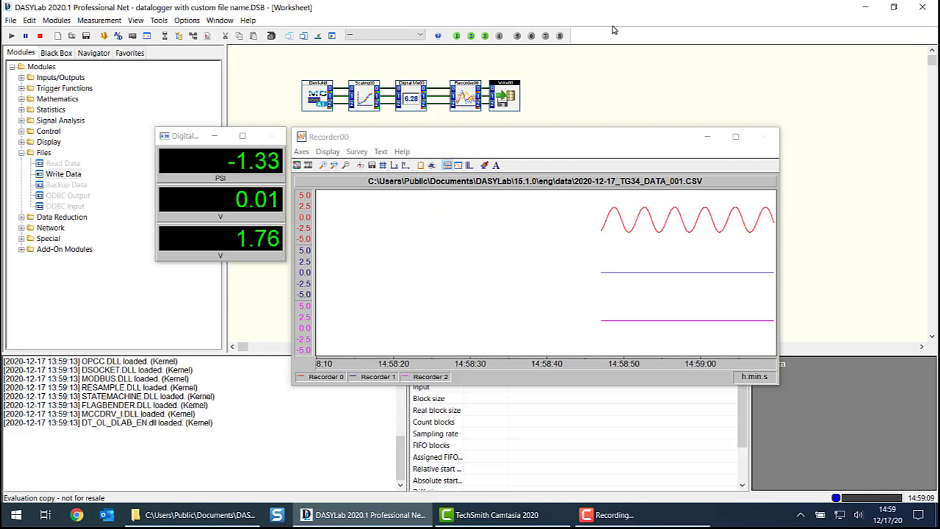
pyautogui.click(41, 36)
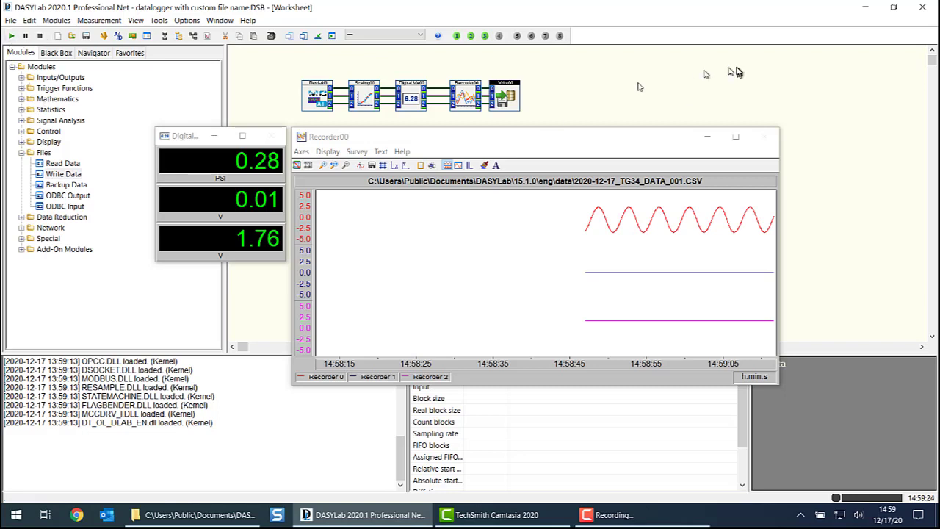
# - Review the Write00 module's combined filename string and accept the Write Data settings
pyautogui.doubleClick(507, 95)
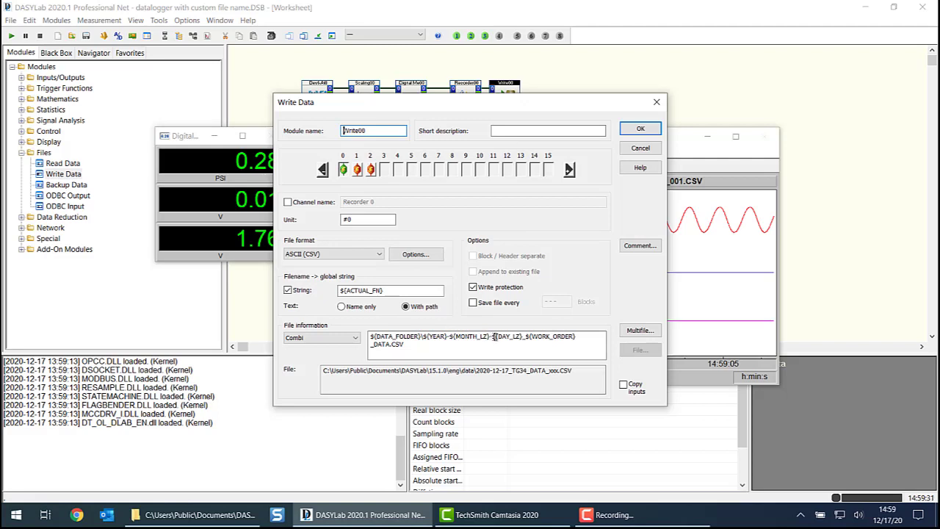
pyautogui.click(526, 337)
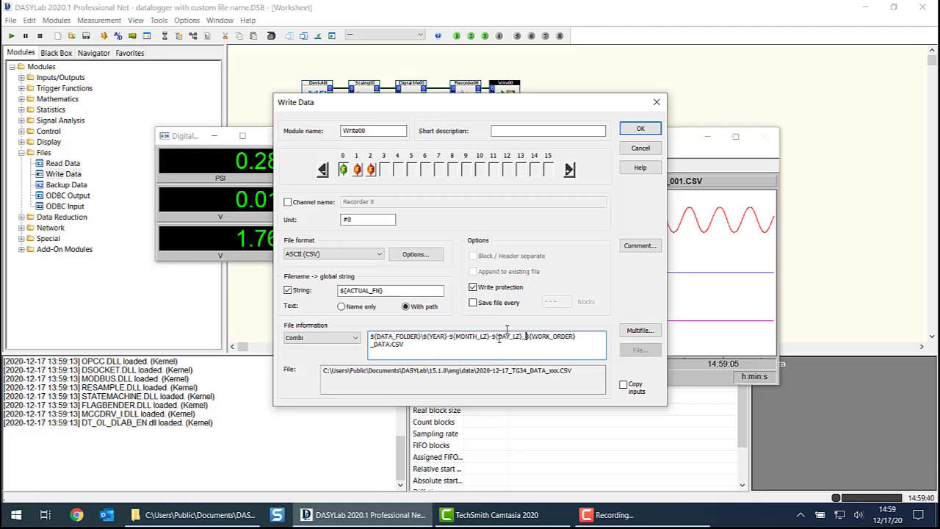
pyautogui.click(634, 129)
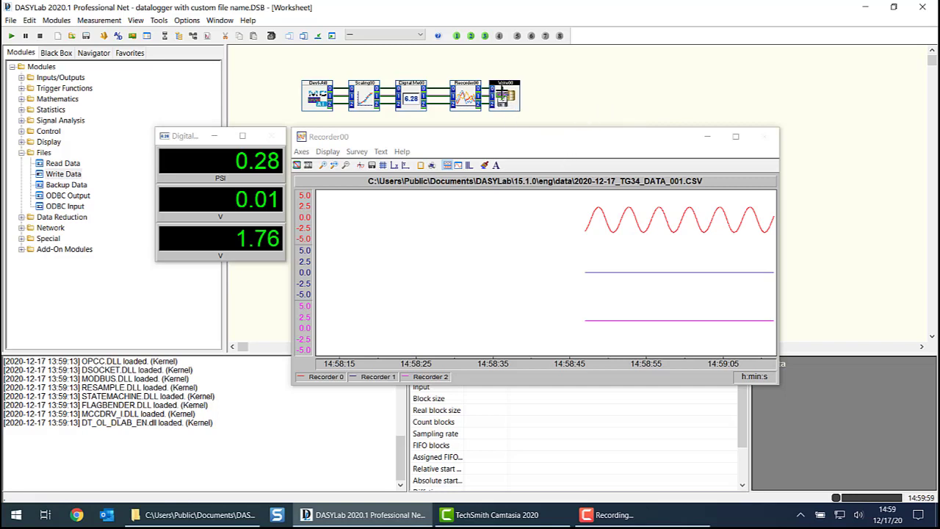
# - Set the Write00 module's current configuration as the new default for Write Data modules
pyautogui.rightClick(502, 94)
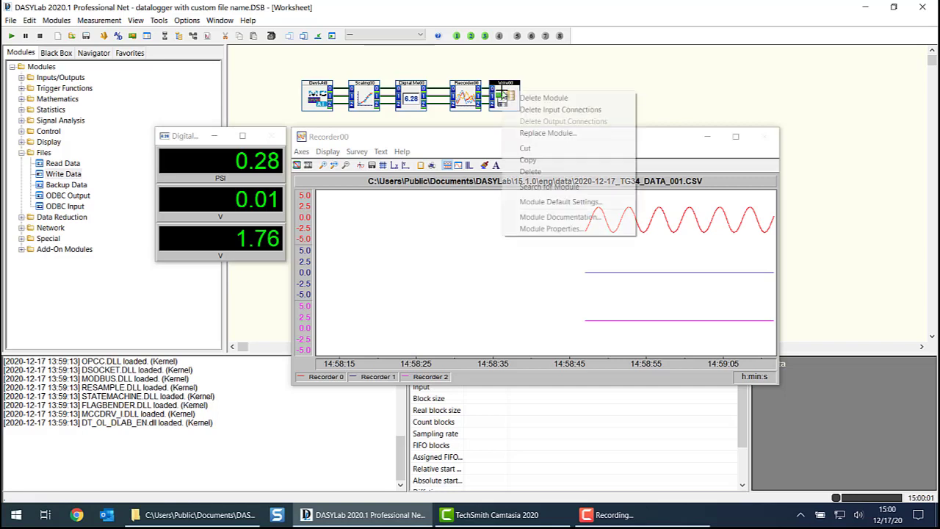
pyautogui.click(527, 203)
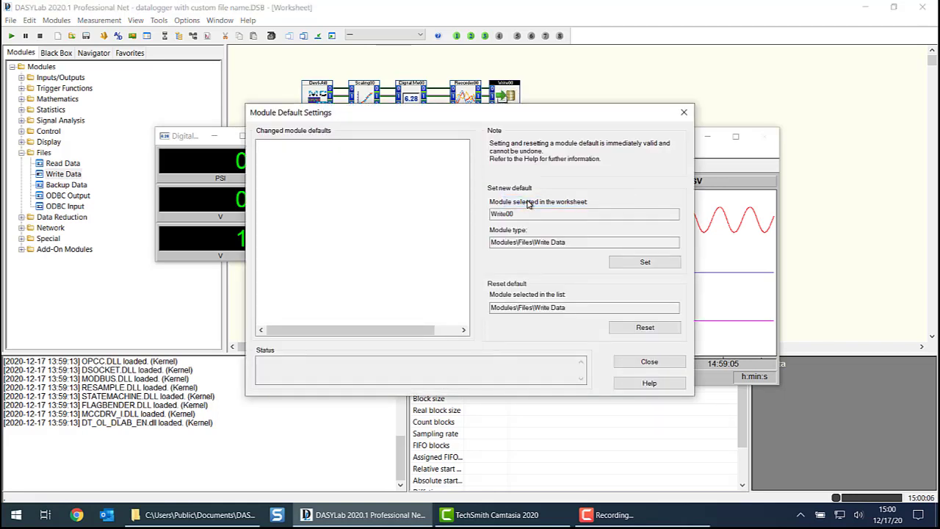
pyautogui.click(644, 264)
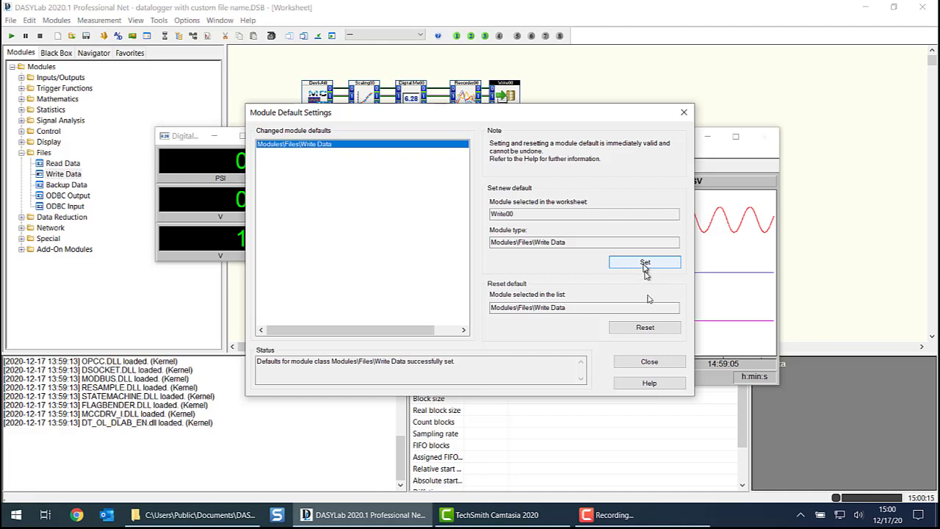
# - Add a second Write Data module to the worksheet to check that it uses the custom defaults, and delete it
pyautogui.click(641, 362)
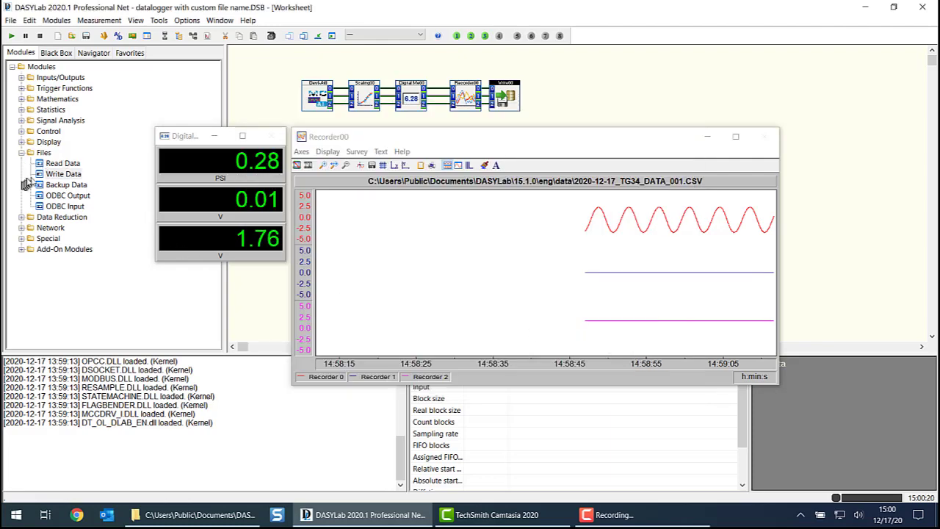
pyautogui.click(53, 174)
pyautogui.moveTo(53, 174); pyautogui.dragTo(613, 80)
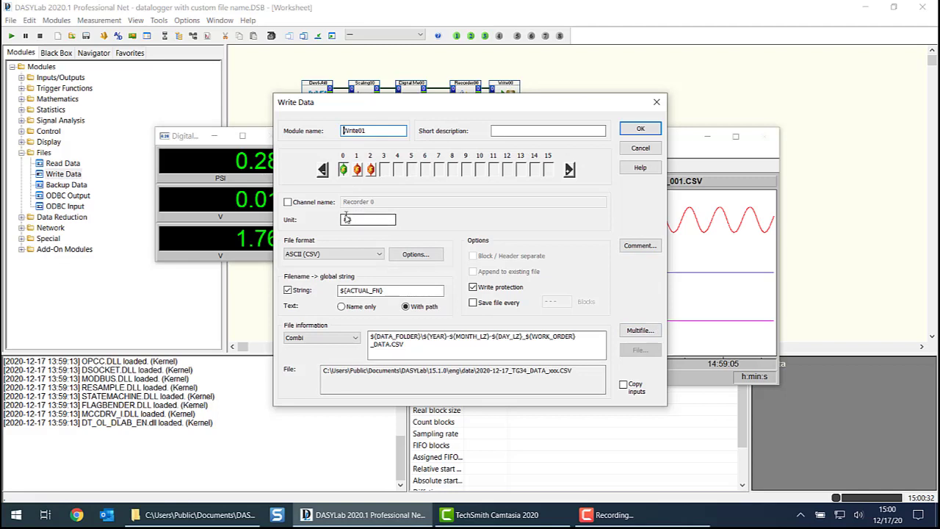
pyautogui.click(636, 129)
pyautogui.rightClick(629, 90)
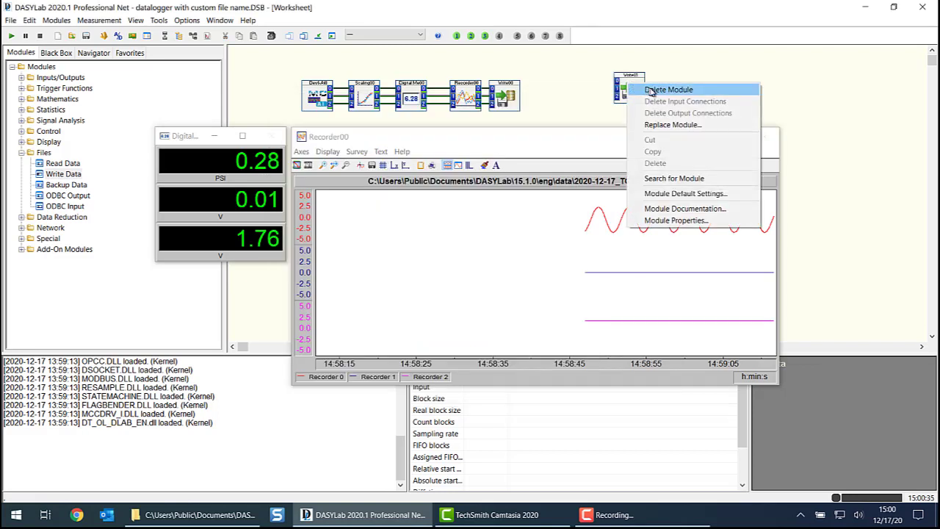
pyautogui.click(651, 90)
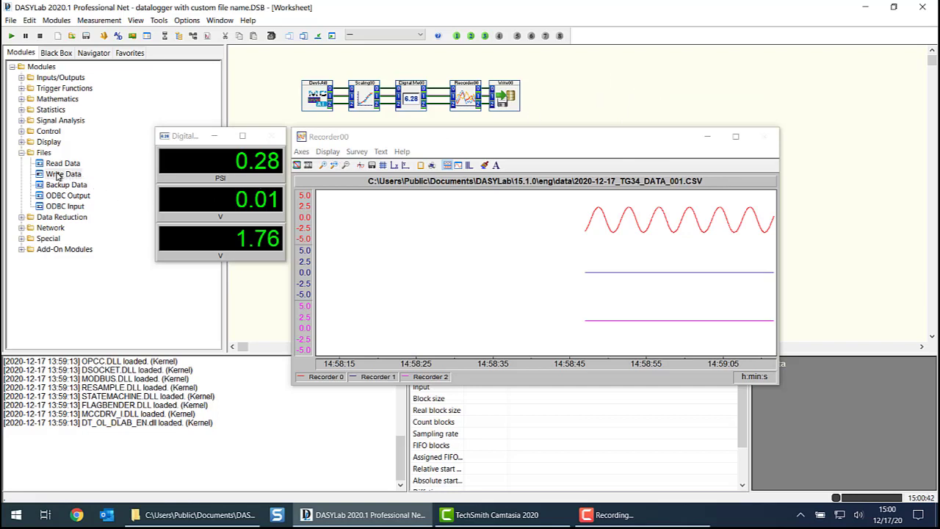
# - Add another Write Data module with the factory default settings instead of the custom ones, and delete it
pyautogui.moveTo(59, 176); pyautogui.dragTo(582, 85)
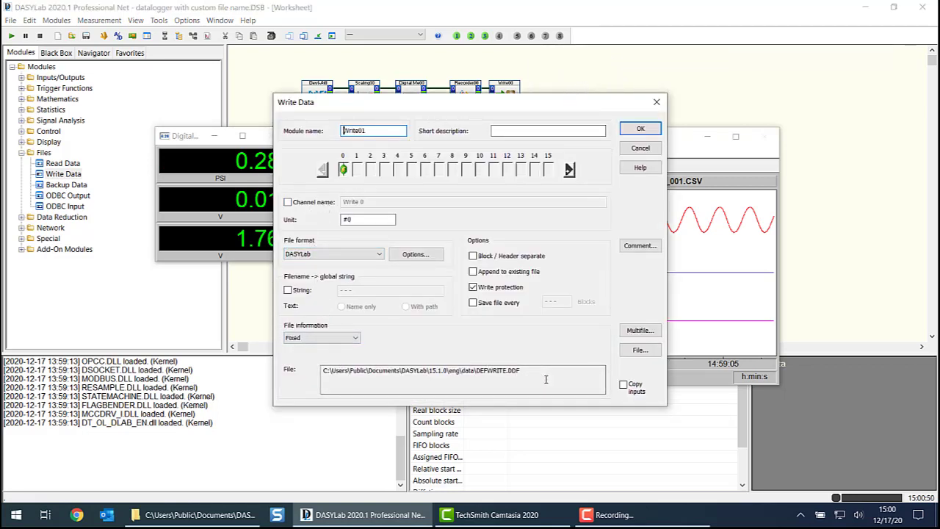
pyautogui.click(641, 128)
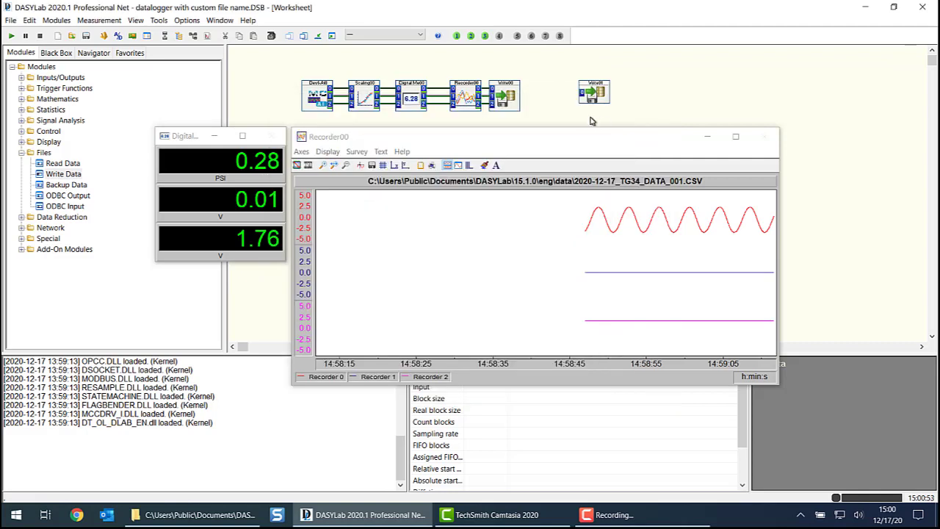
pyautogui.rightClick(596, 91)
pyautogui.click(630, 91)
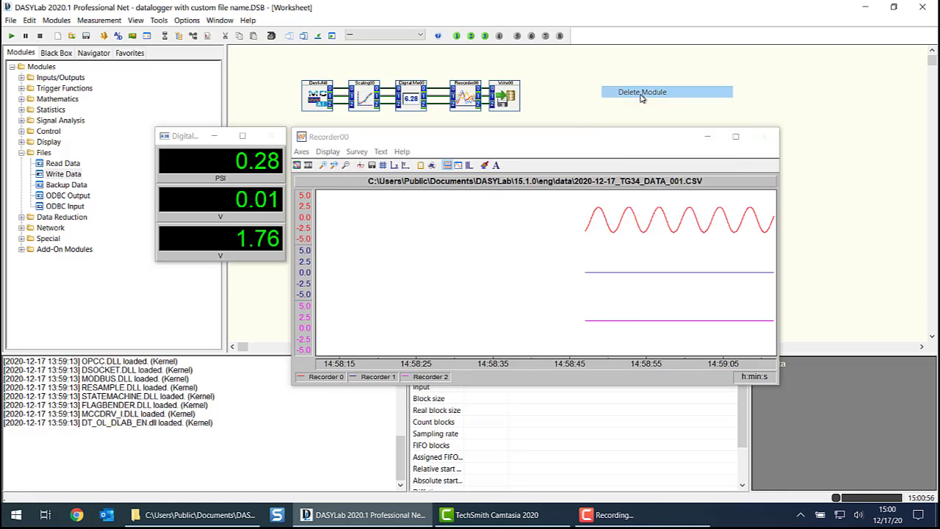
# - Reset the stored Write Data module default, and set the Write00 module's configuration as the default again
pyautogui.rightClick(506, 94)
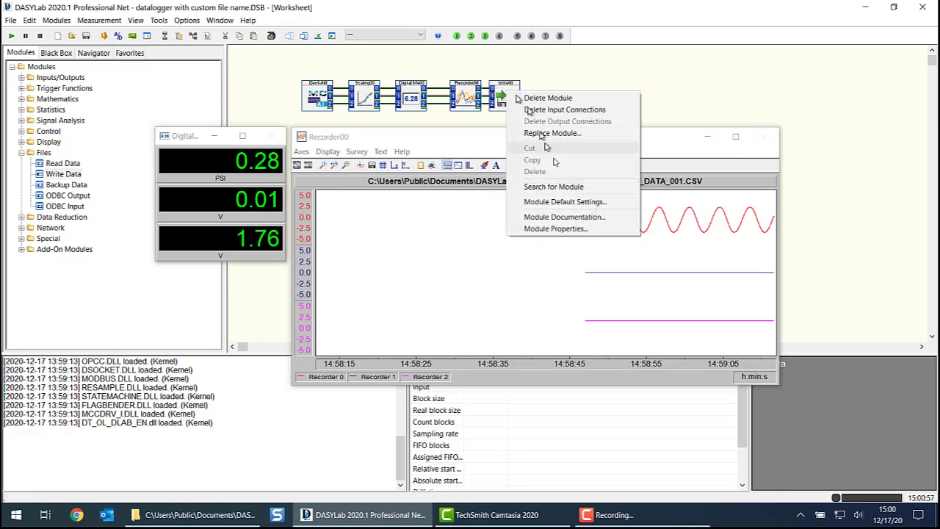
pyautogui.click(570, 202)
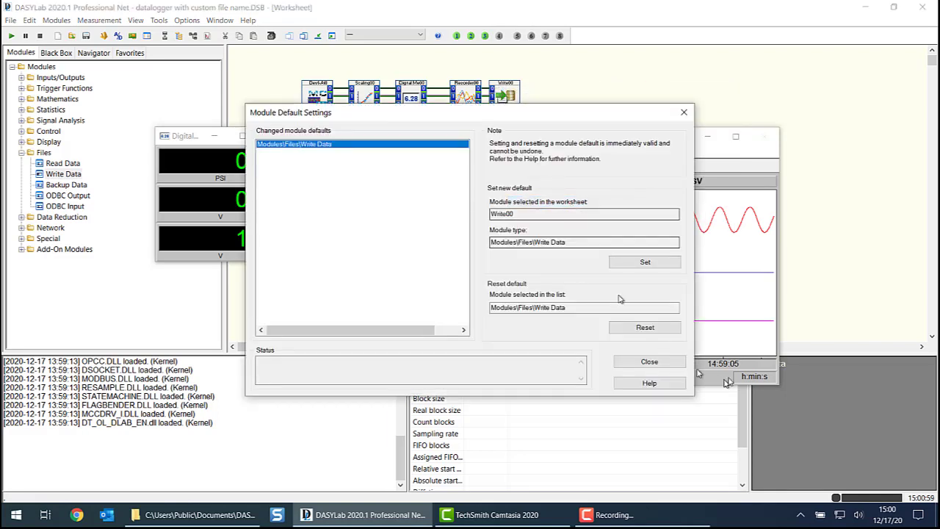
pyautogui.click(645, 330)
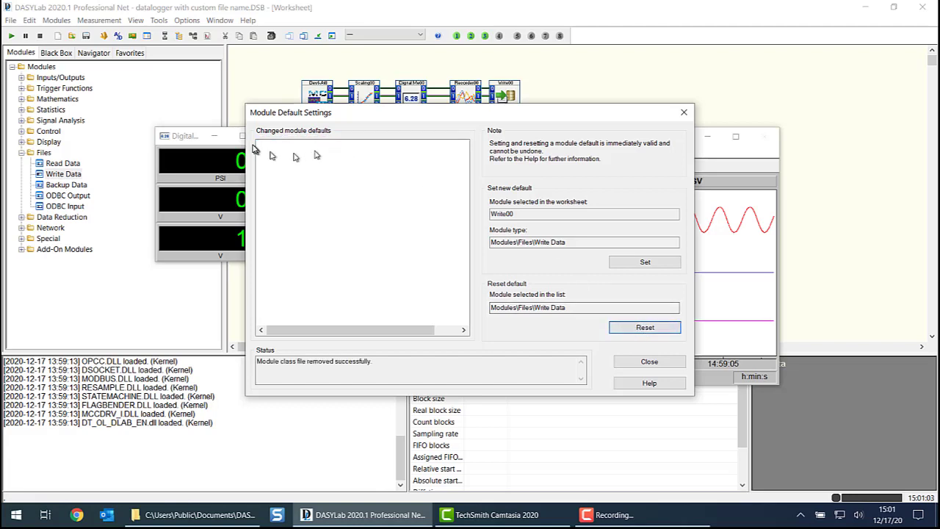
pyautogui.click(655, 262)
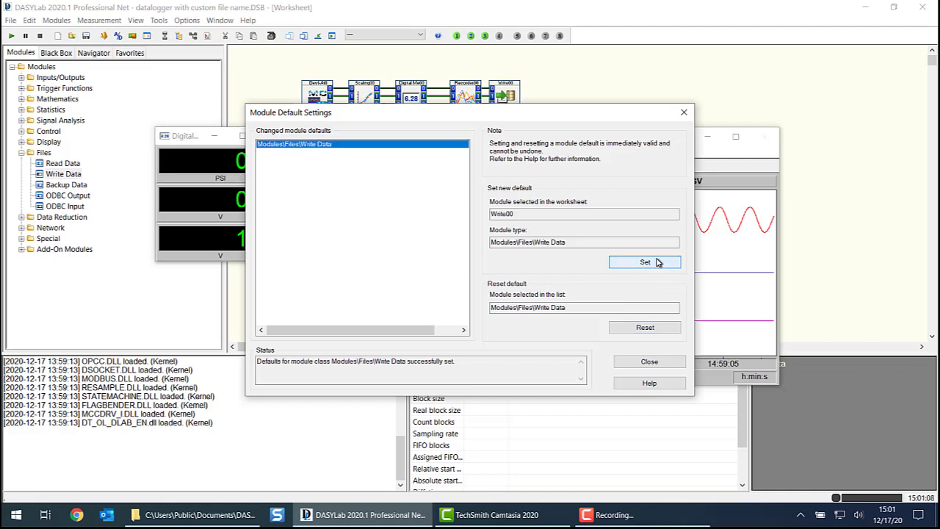
pyautogui.click(649, 362)
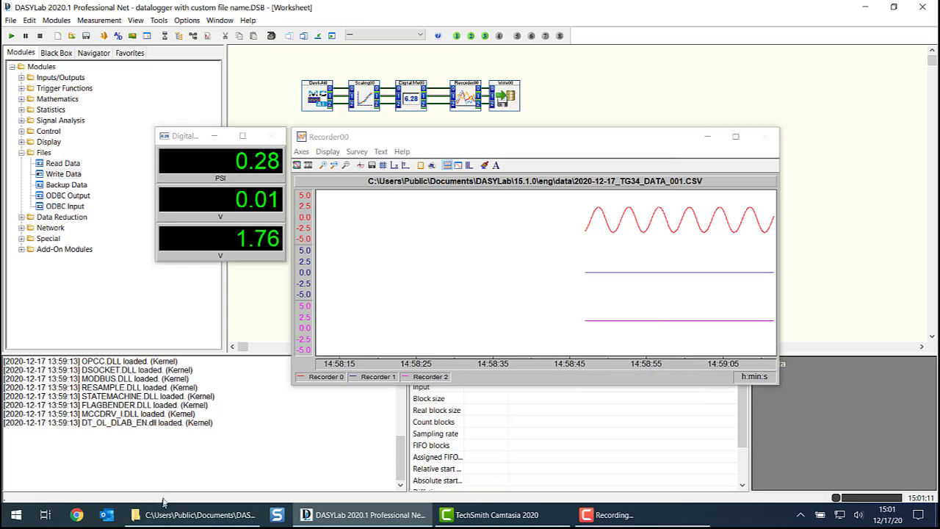
# - In File Explorer, locate the stored Write Data default file WRITE%5fDATA.dmd in the 15.1.0\eng\other\moddef folder
pyautogui.click(198, 518)
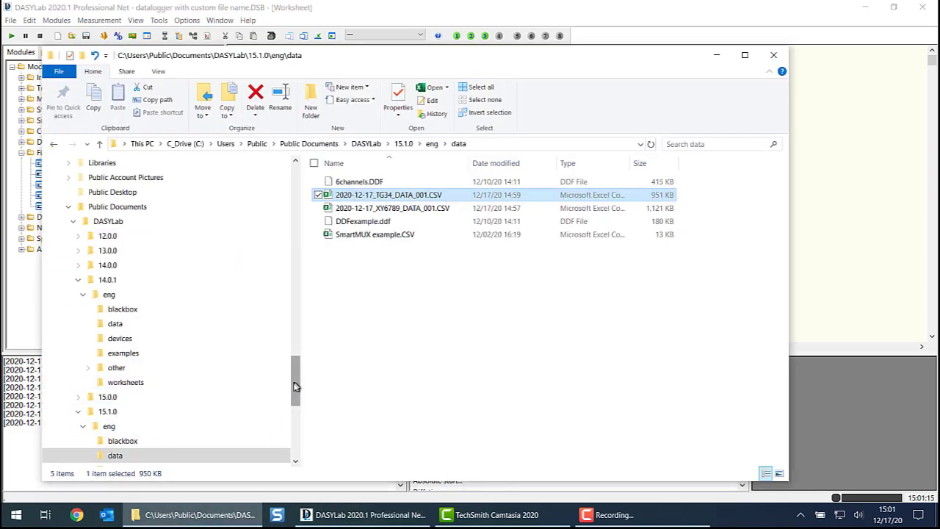
pyautogui.scroll(-4, 290, 386)
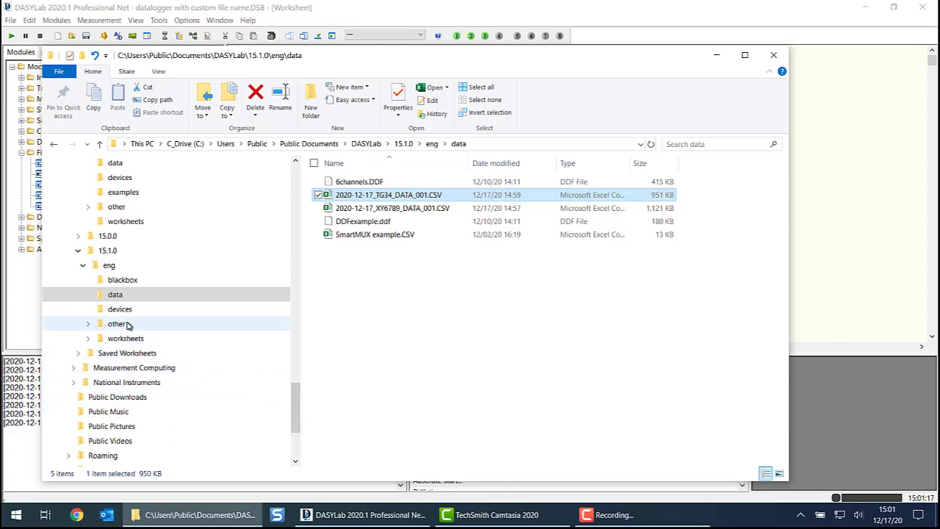
pyautogui.click(88, 324)
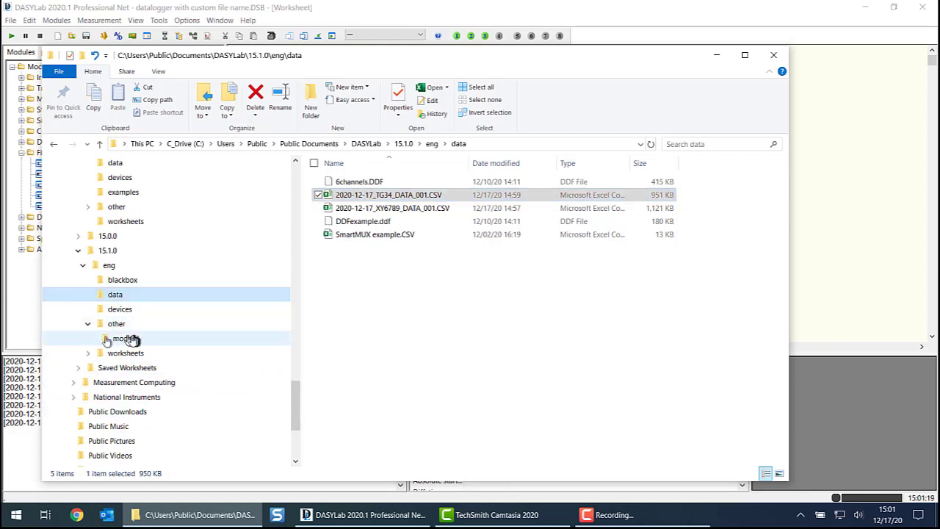
pyautogui.click(122, 327)
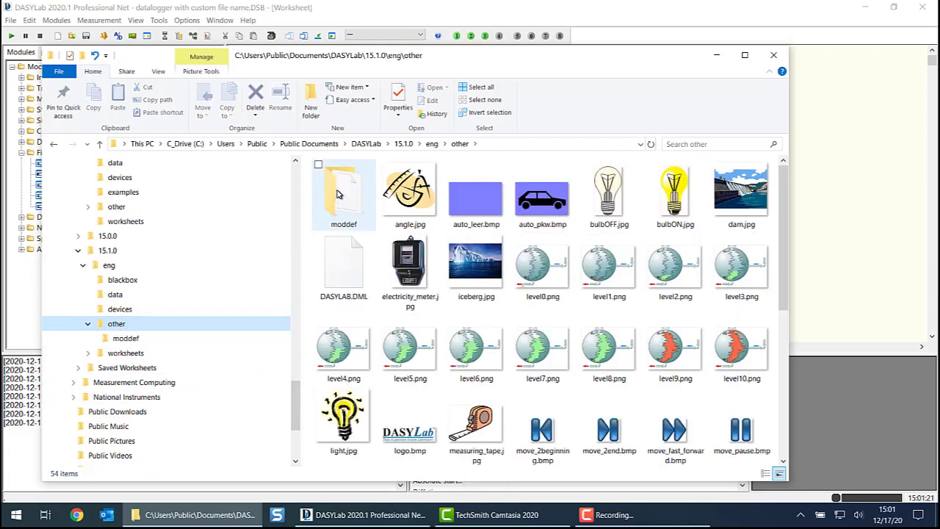
pyautogui.doubleClick(342, 189)
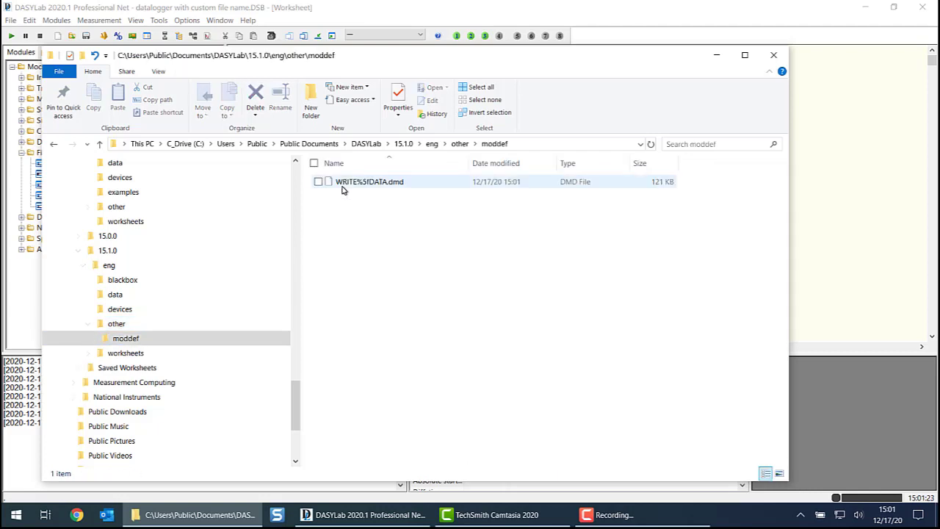
pyautogui.click(372, 185)
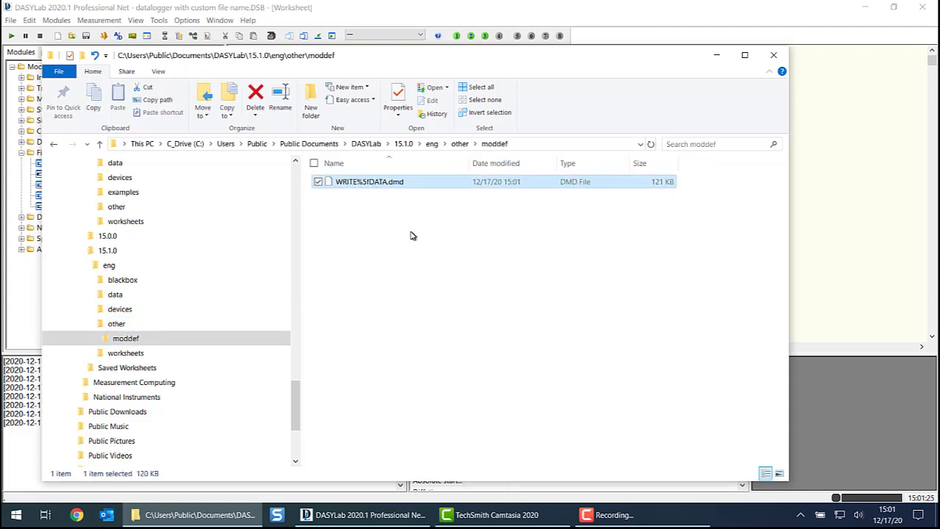